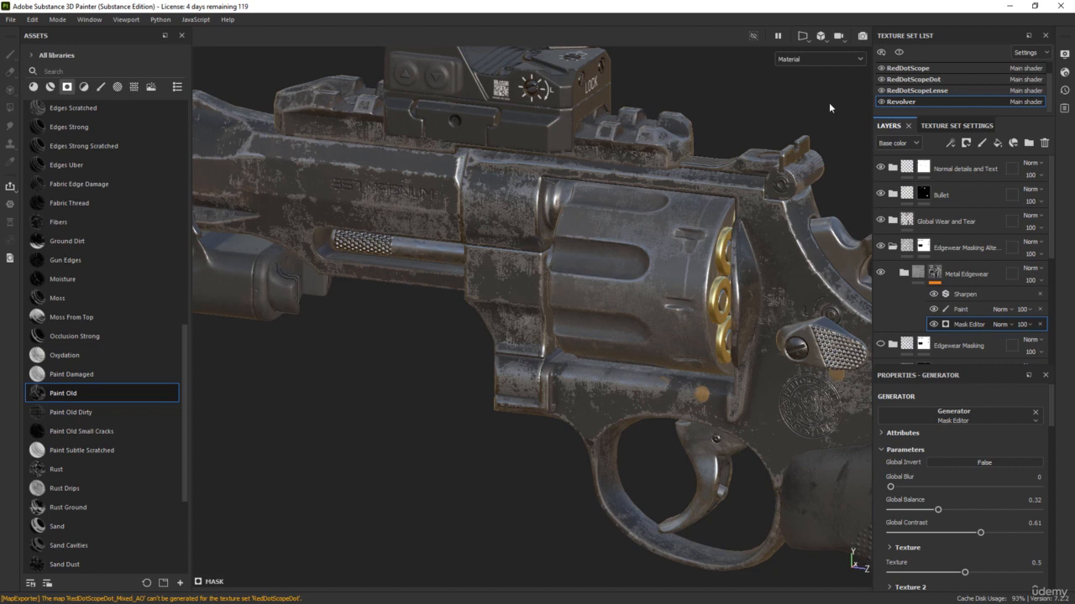
Hide the RedDotScope, RedDotScopeDot, RedDotScopeLense and Flashlight texture sets
{"action": "left_click", "coordinate": [881, 68]}
{"action": "left_click", "coordinate": [880, 79]}
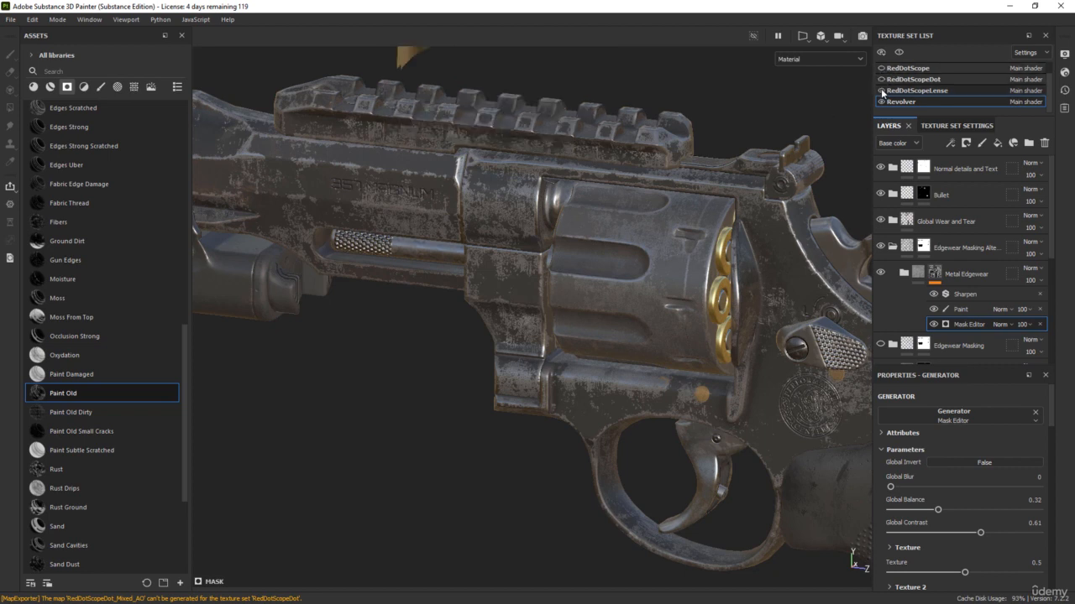
{"action": "left_click", "coordinate": [881, 90]}
{"action": "scroll", "coordinate": [882, 80], "scroll_direction": "up", "scroll_amount": 1}
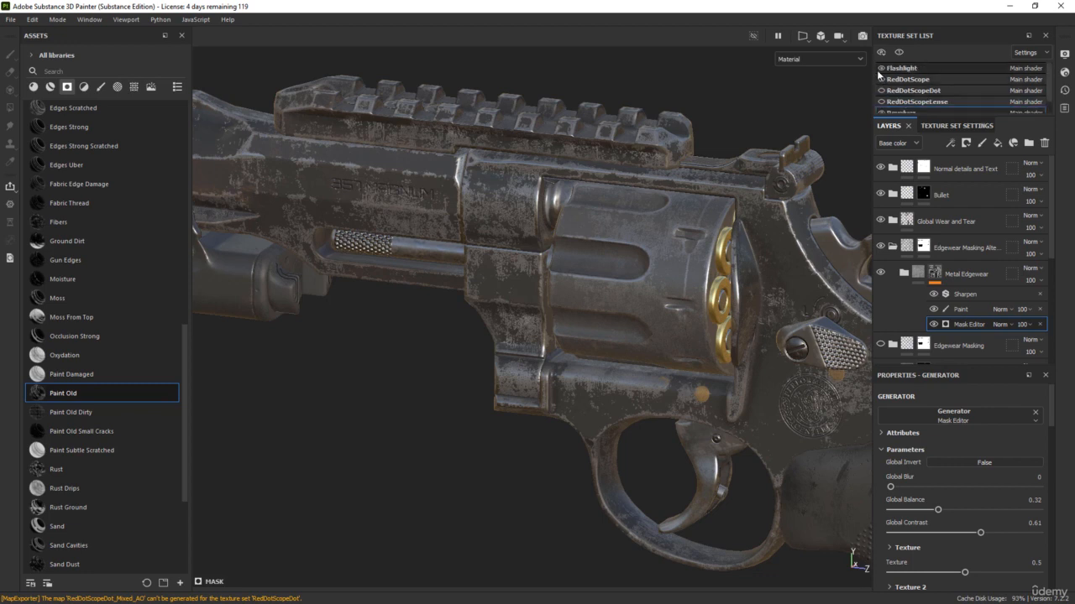
{"action": "left_click", "coordinate": [880, 68]}
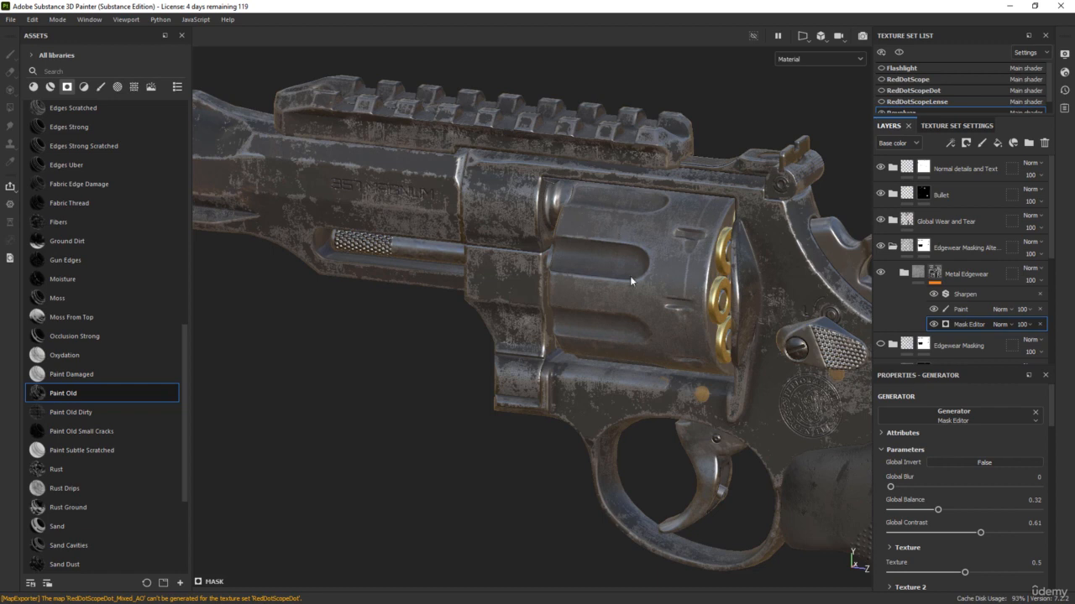
Collapse the alternate edgewear masking folder and rename it "Edgewear Cylinder"
{"action": "left_click", "coordinate": [894, 248]}
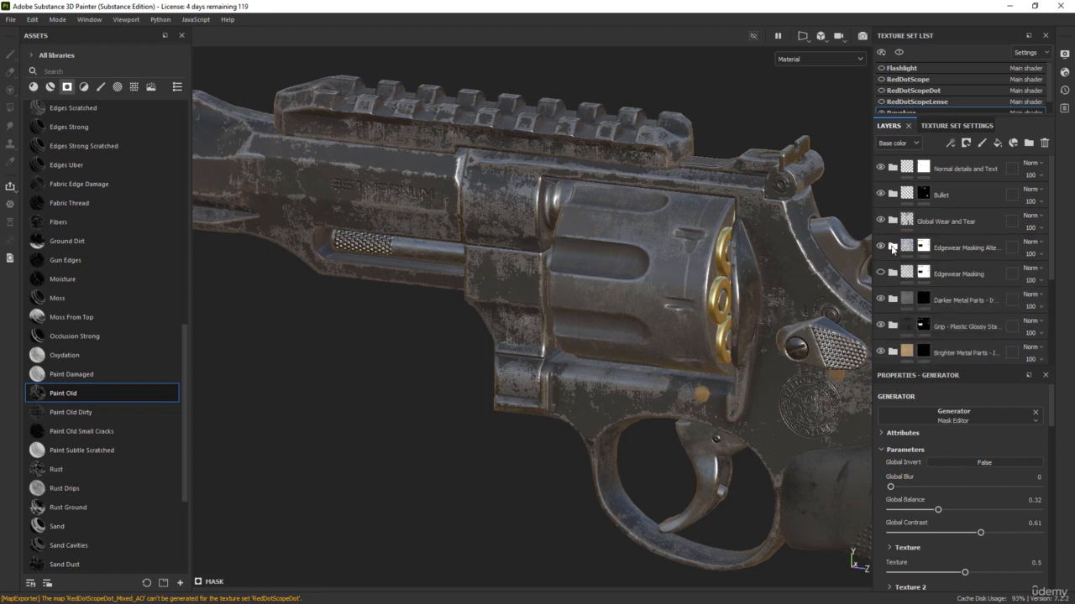
{"action": "left_click", "coordinate": [965, 246]}
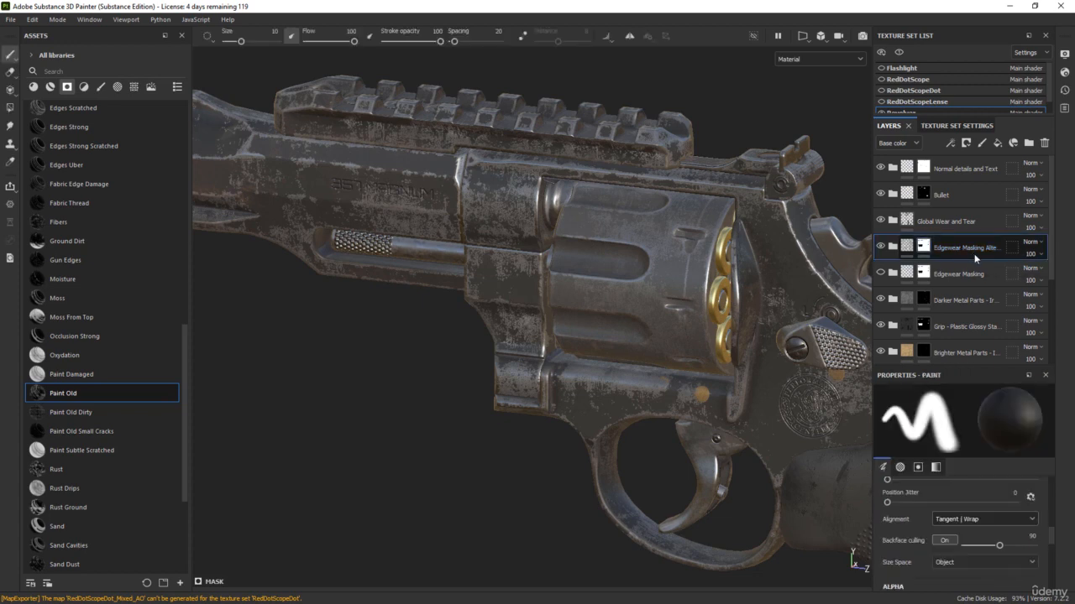
{"action": "double_click", "coordinate": [971, 249]}
{"action": "type", "text": "Edgewear Cylinder"}
{"action": "key", "text": "Return"}
Give the Edgewear Cylinder folder a black mask and fill only the cylinder mesh white with Polygon Fill
{"action": "right_click", "coordinate": [912, 245]}
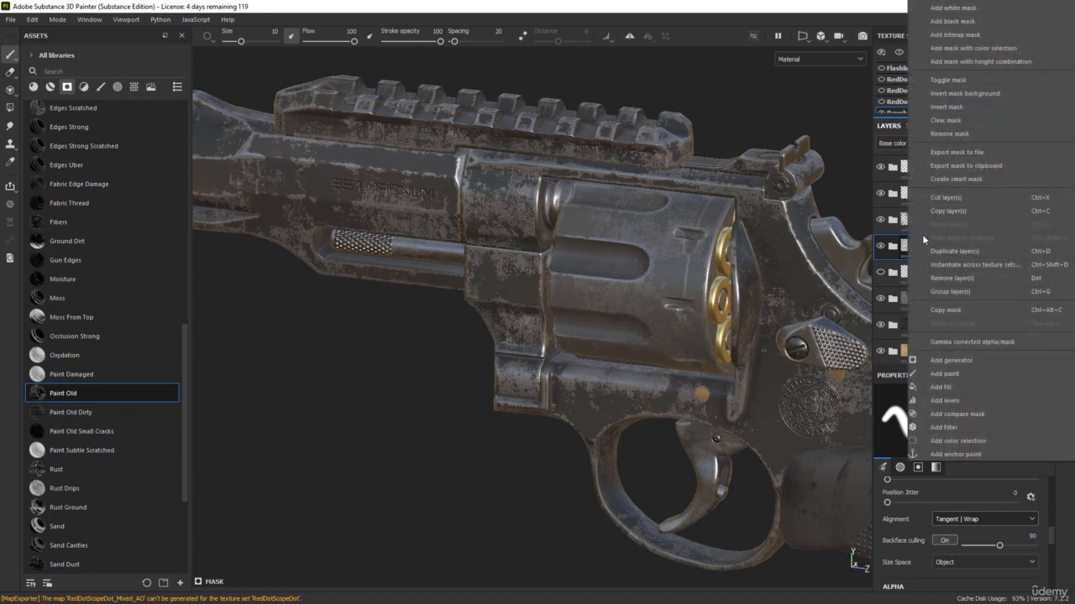
{"action": "left_click", "coordinate": [968, 22]}
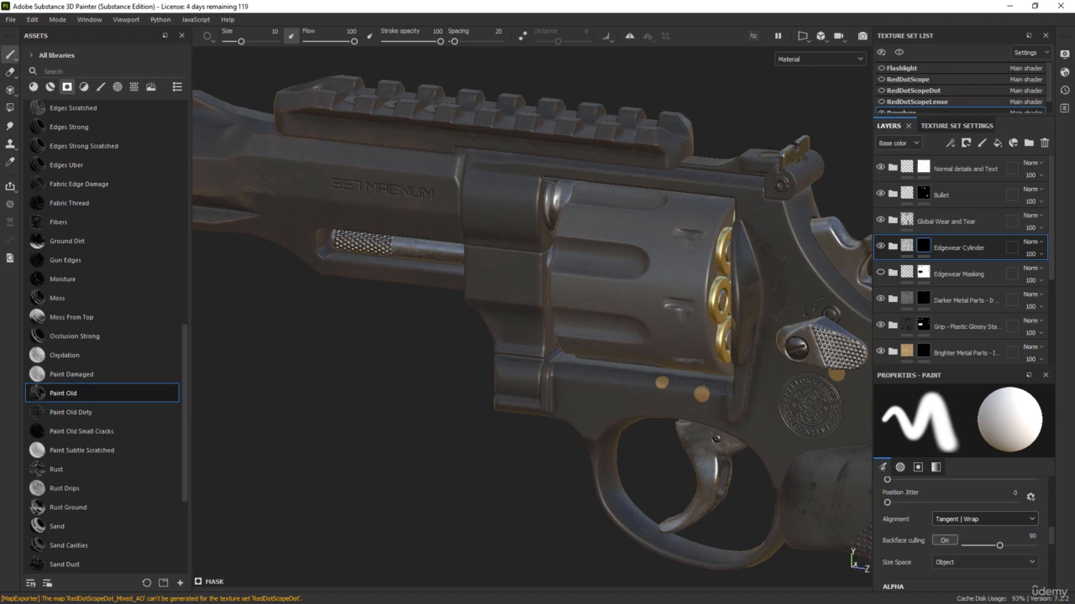
{"action": "left_click", "coordinate": [10, 107]}
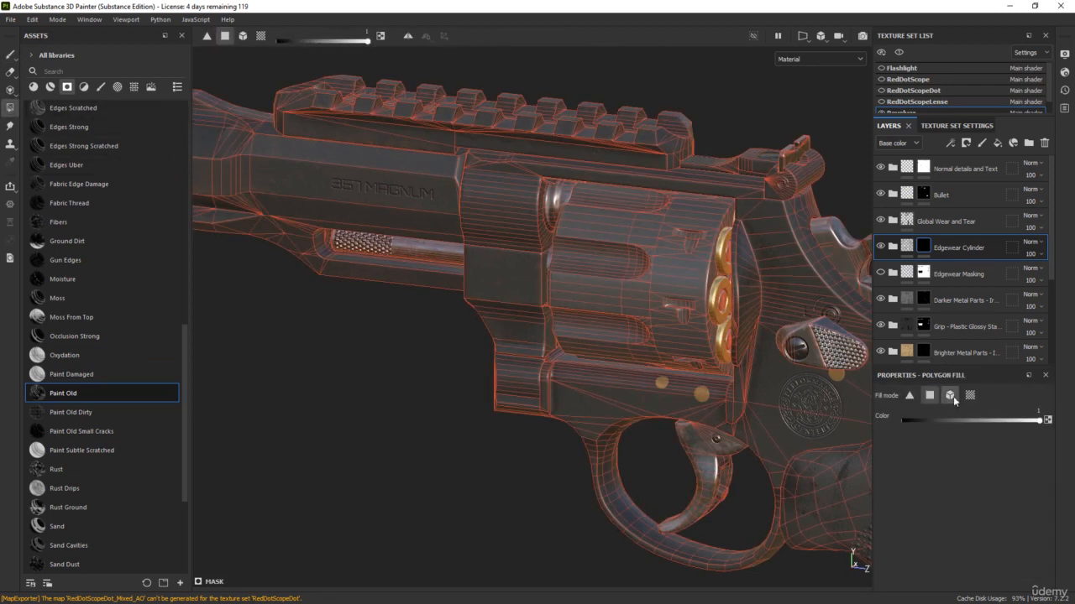
{"action": "left_click", "coordinate": [951, 396]}
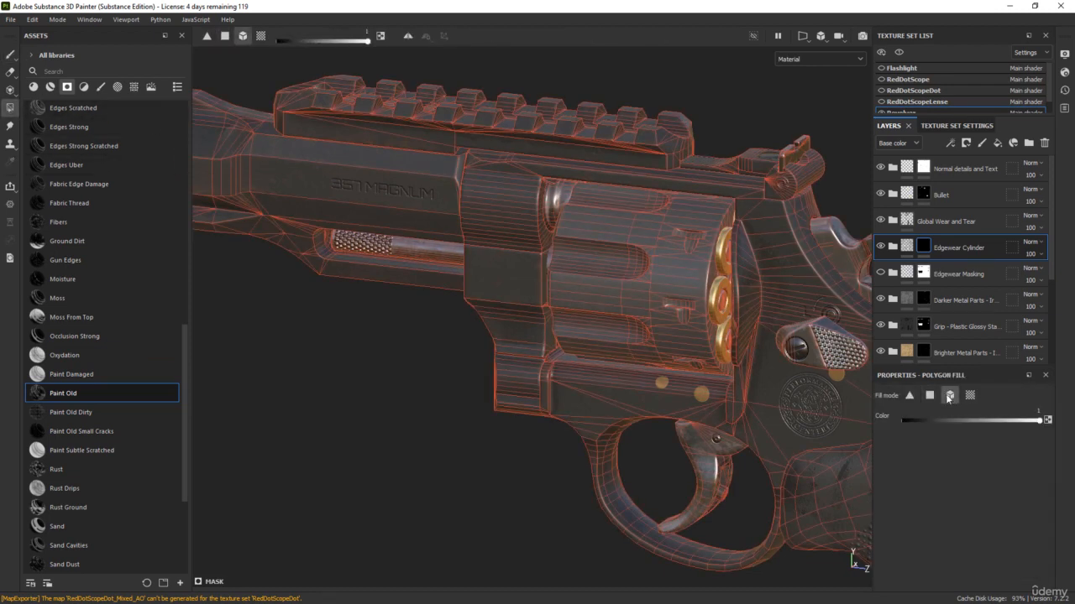
{"action": "left_click", "coordinate": [673, 283]}
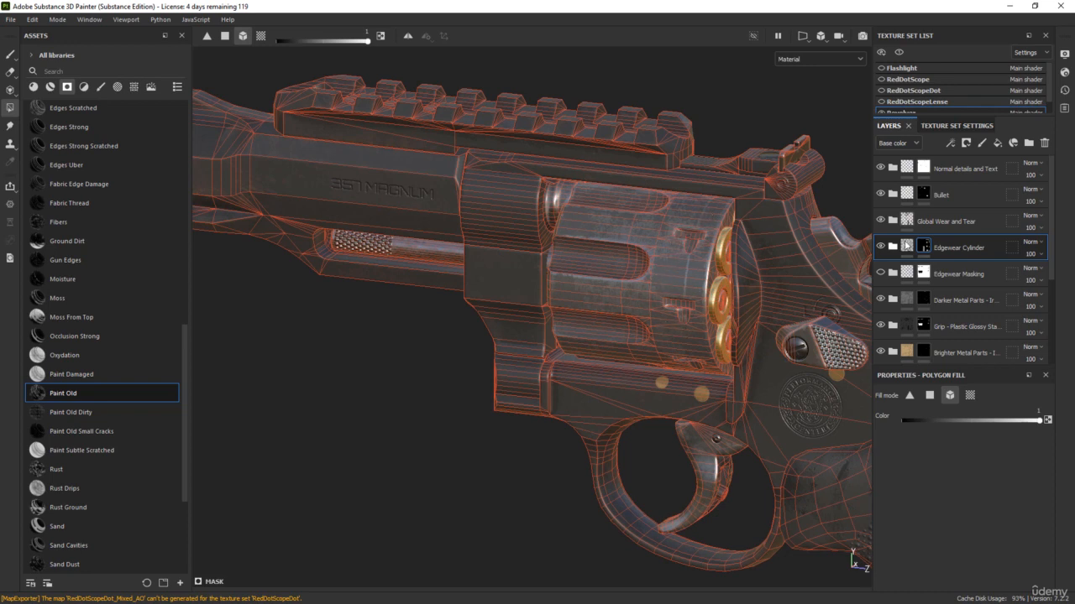
Duplicate the Edgewear Cylinder folder and name the copy "Edgewear Revolver"
{"action": "key", "text": "ctrl+d"}
{"action": "double_click", "coordinate": [962, 248]}
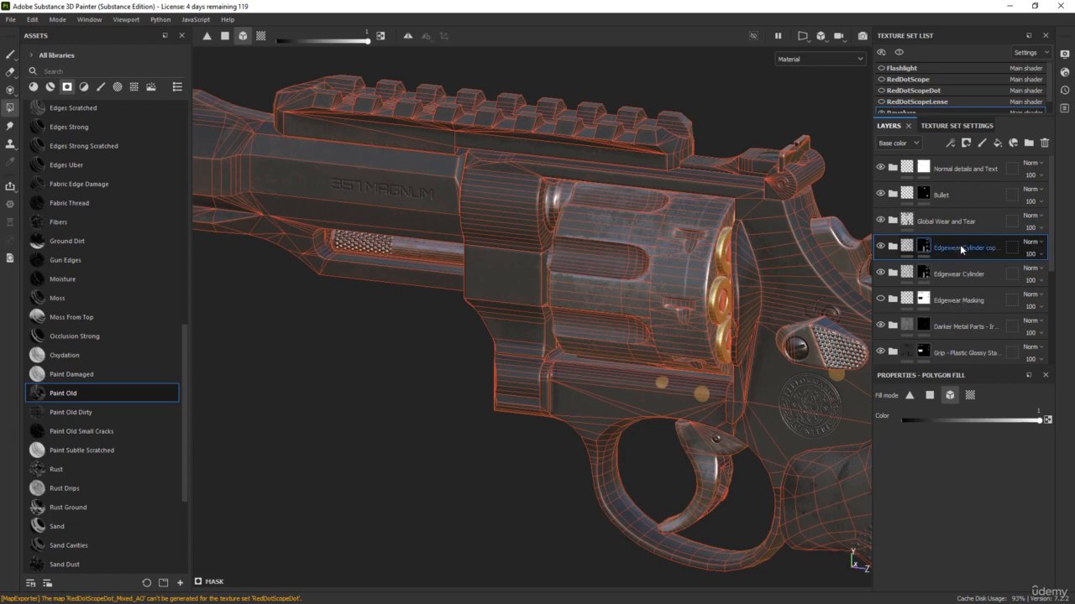
{"action": "type", "text": "Ed"}
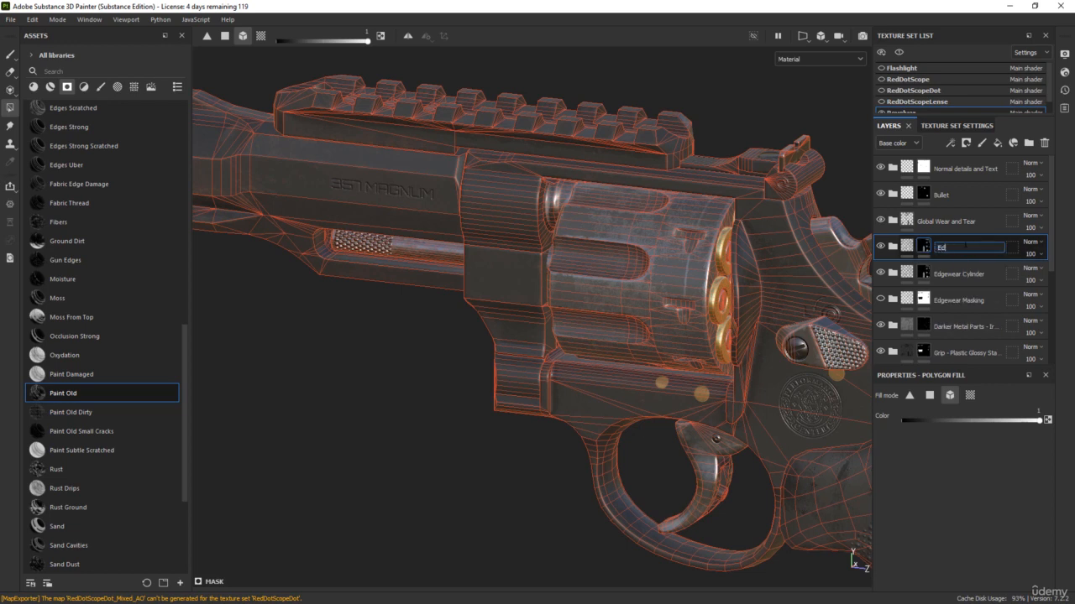
{"action": "type", "text": "gewear Revolver"}
{"action": "key", "text": "Return"}
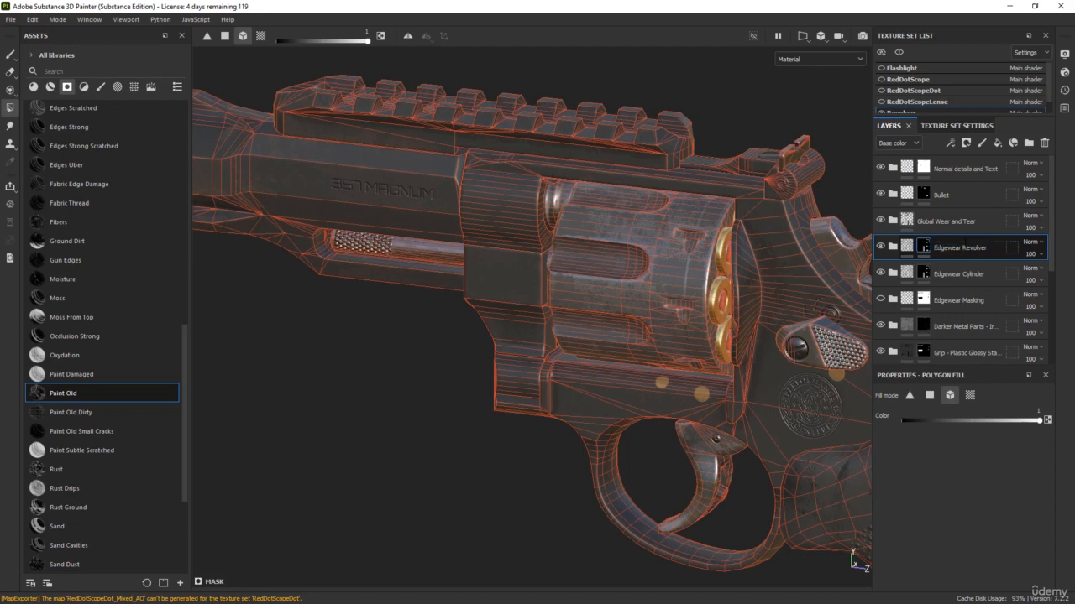
Reset the Edgewear Revolver folder's mask to black and mesh-fill the revolver's frame and barrel parts white
{"action": "right_click", "coordinate": [925, 245]}
{"action": "left_click", "coordinate": [970, 22]}
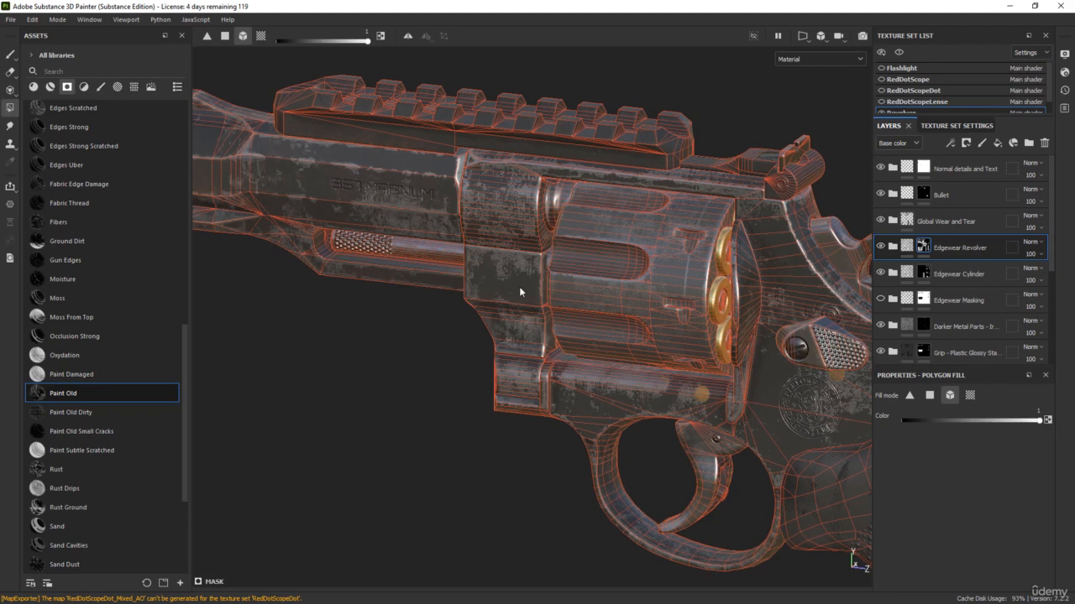
{"action": "middle_click_drag", "start_coordinate": [625, 261], "coordinate": [560, 353], "text": "alt"}
{"action": "right_click_drag", "start_coordinate": [643, 260], "coordinate": [707, 267], "text": "alt"}
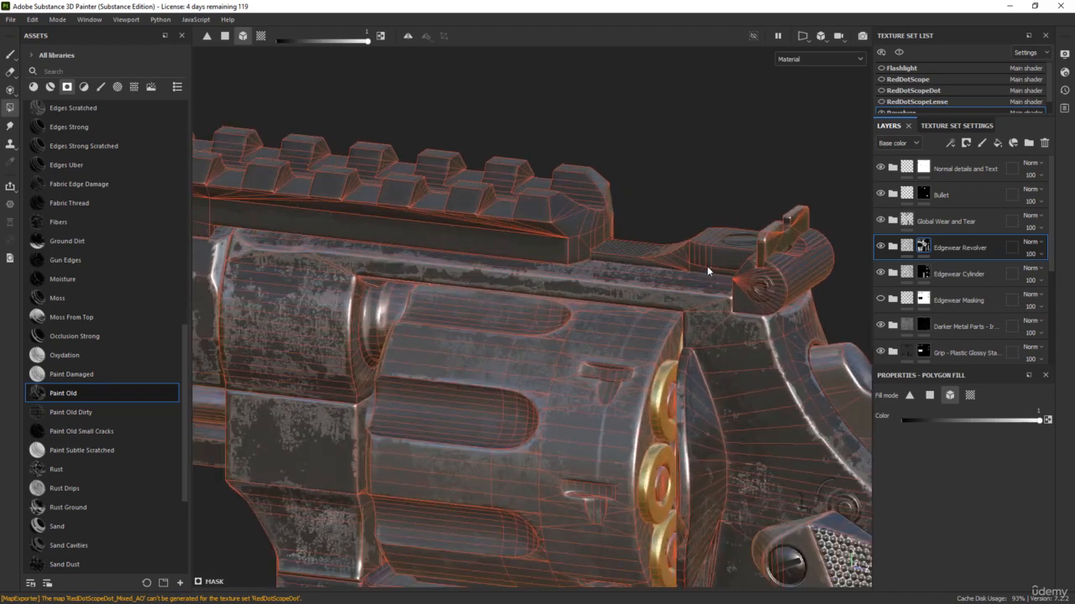
{"action": "scroll", "coordinate": [688, 257], "scroll_direction": "down", "scroll_amount": 2}
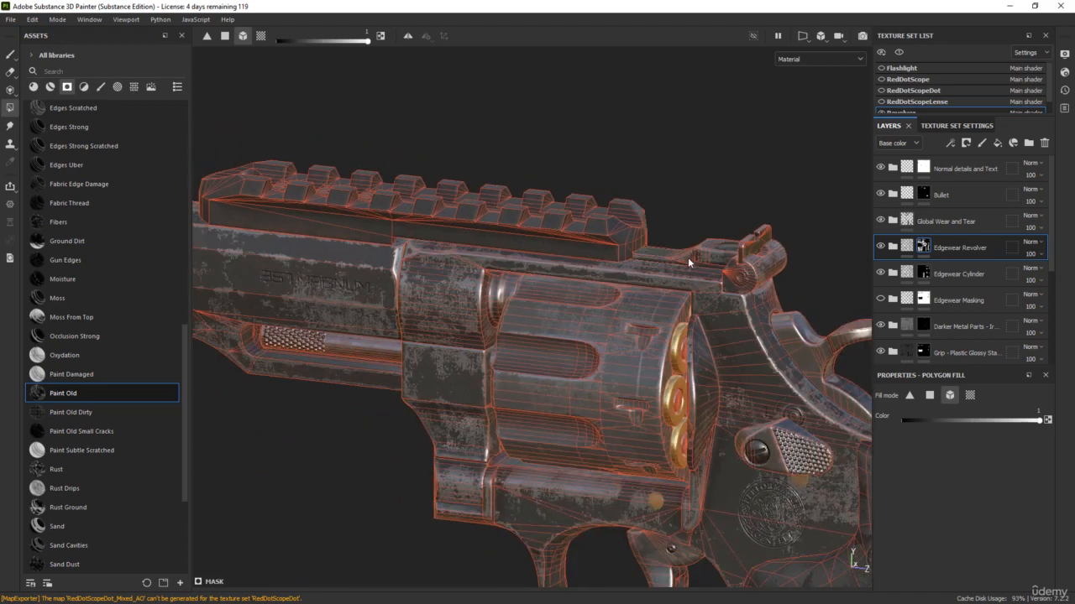
{"action": "middle_click_drag", "start_coordinate": [351, 306], "coordinate": [496, 287], "text": "alt"}
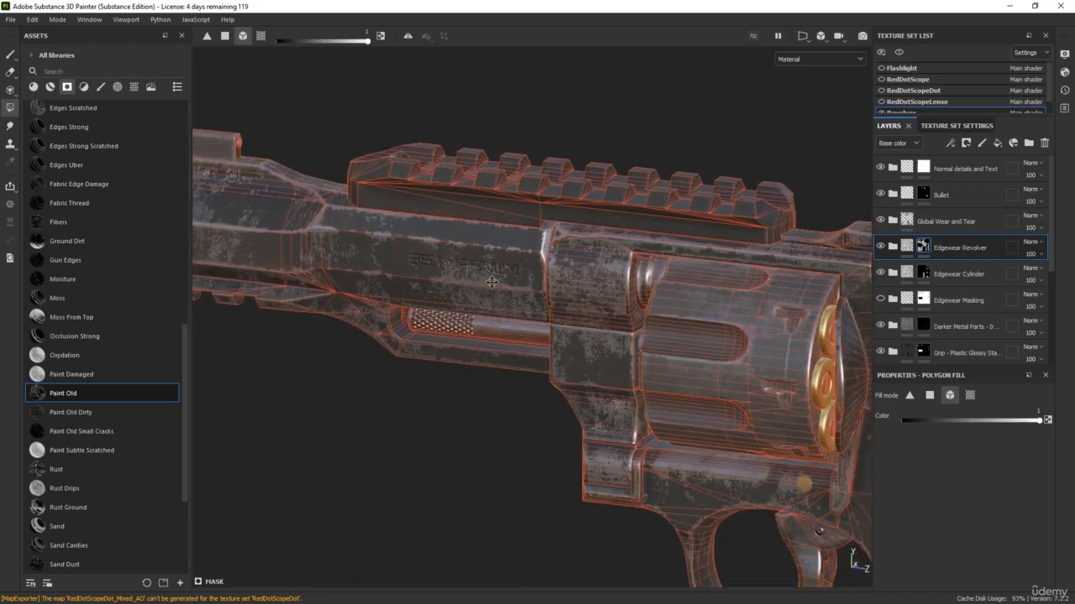
{"action": "left_click_drag", "start_coordinate": [428, 366], "coordinate": [538, 336], "text": "alt"}
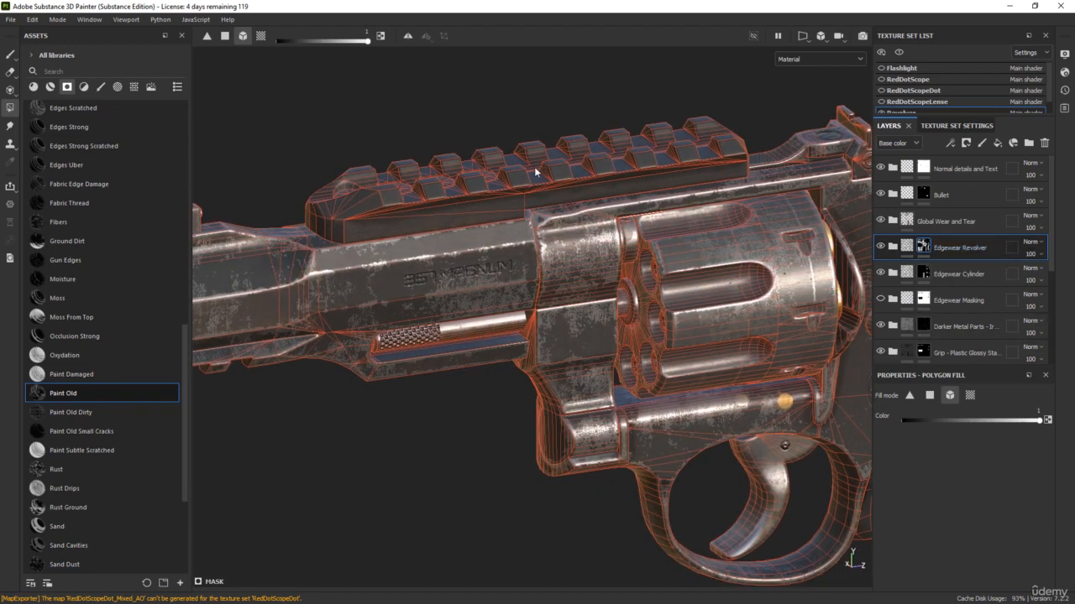
Show the old Edgewear Masking folder to examine its wear on the top rail, and hide it again
{"action": "left_click", "coordinate": [881, 299]}
{"action": "left_click", "coordinate": [880, 299]}
{"action": "scroll", "coordinate": [631, 239], "scroll_direction": "up", "scroll_amount": 5}
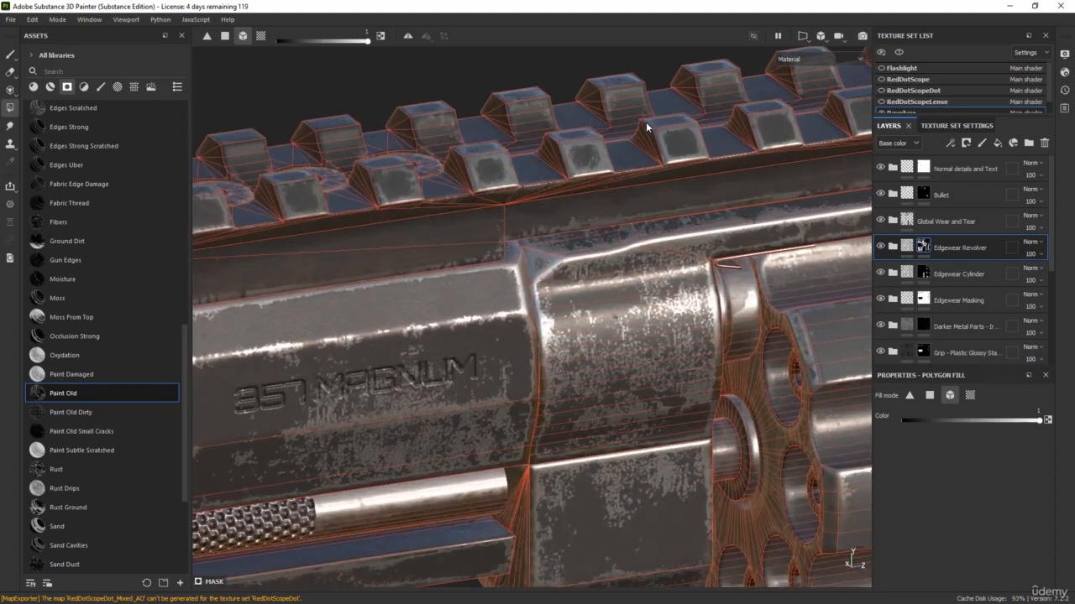
{"action": "left_click_drag", "start_coordinate": [630, 239], "coordinate": [424, 202], "text": "alt"}
{"action": "middle_click_drag", "start_coordinate": [645, 228], "coordinate": [558, 267], "text": "alt"}
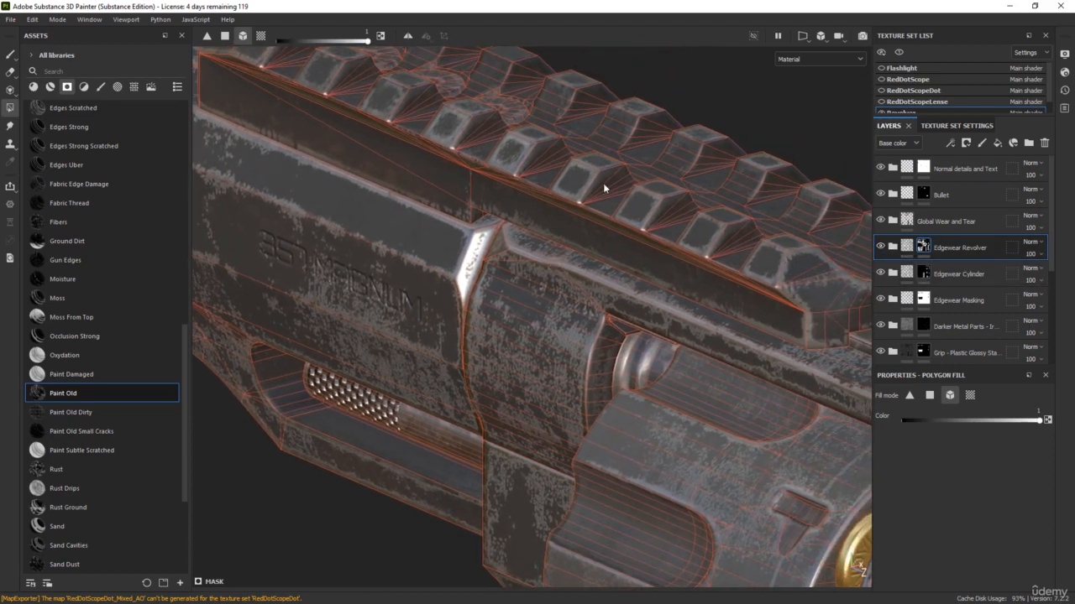
{"action": "left_click", "coordinate": [880, 299]}
Duplicate the Edgewear Revolver folder and name the copy "Edgewear Rail"
{"action": "double_click", "coordinate": [950, 250]}
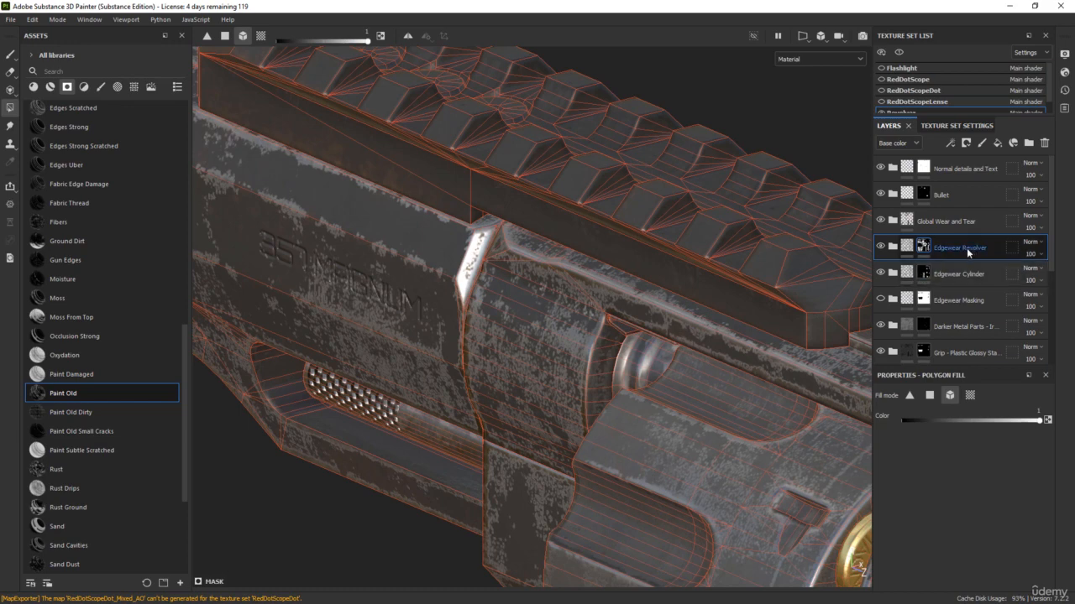
{"action": "key", "text": "ctrl+d"}
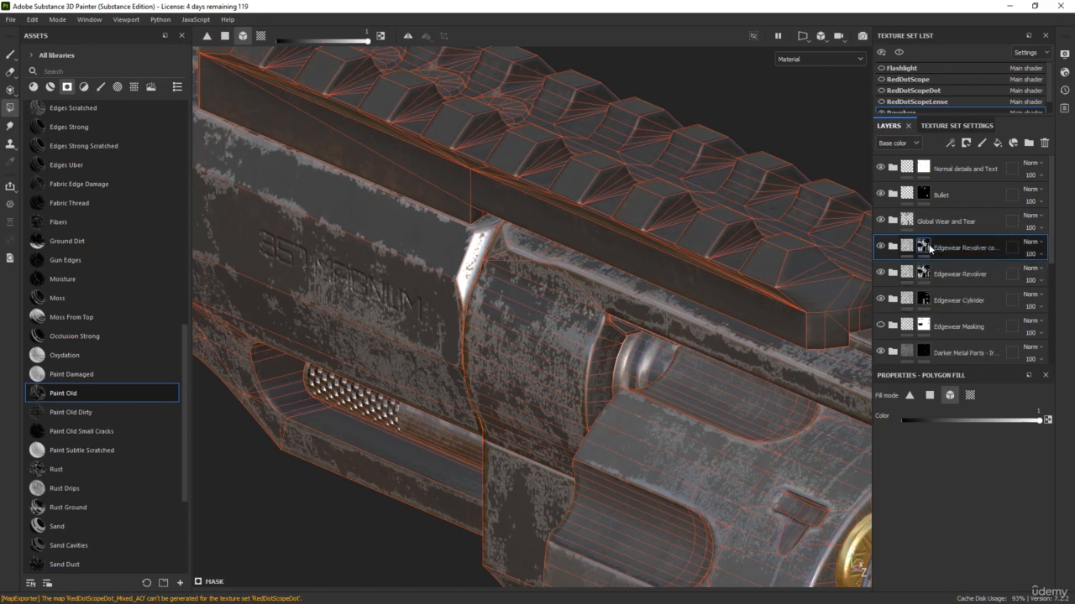
{"action": "double_click", "coordinate": [952, 250]}
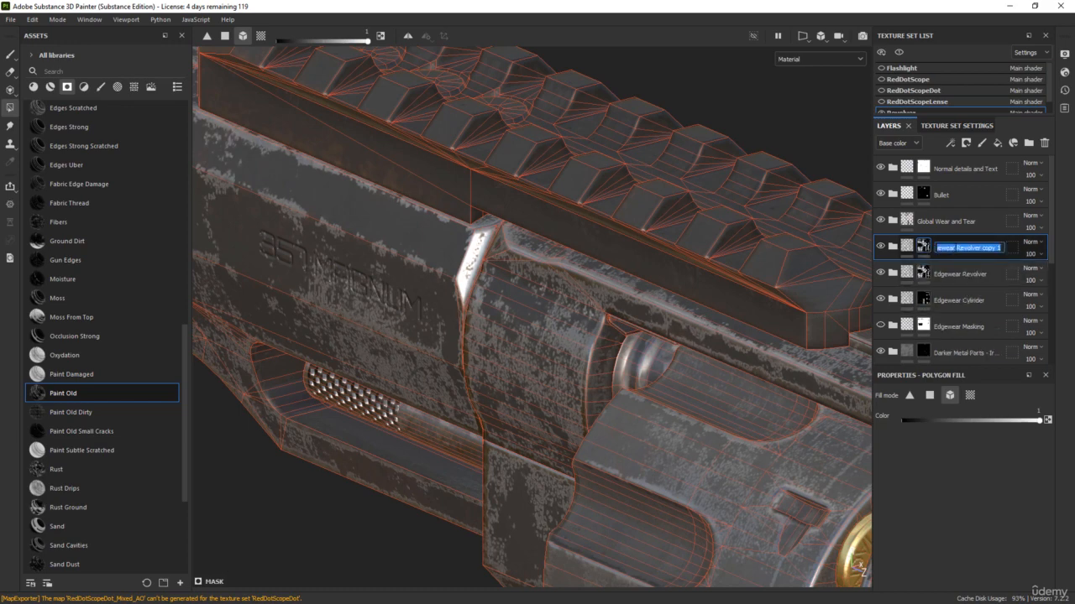
{"action": "type", "text": "Edgewear Ra"}
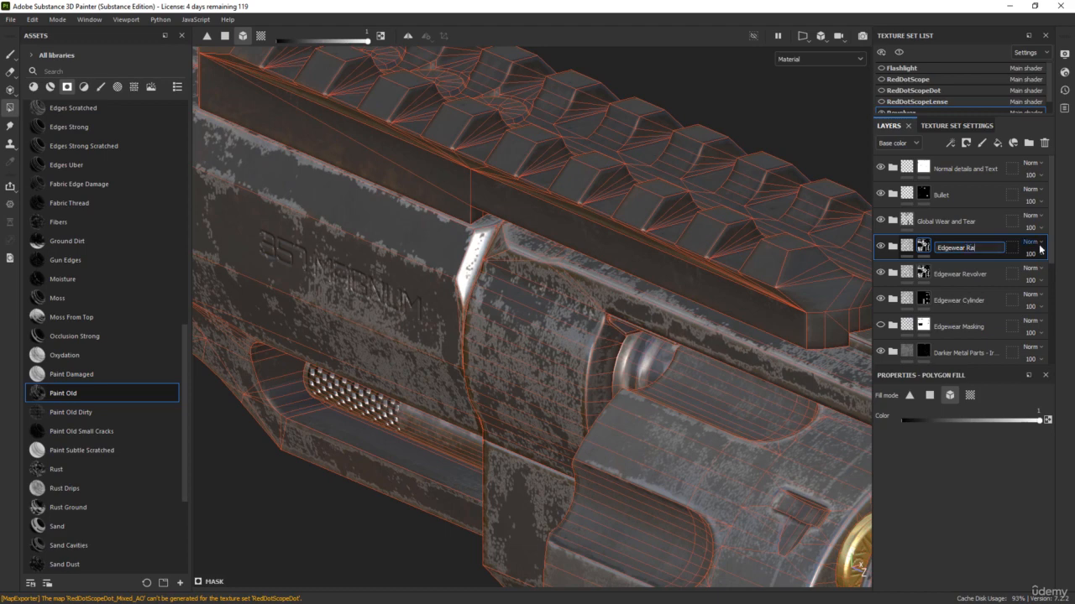
{"action": "type", "text": "il"}
{"action": "key", "text": "Return"}
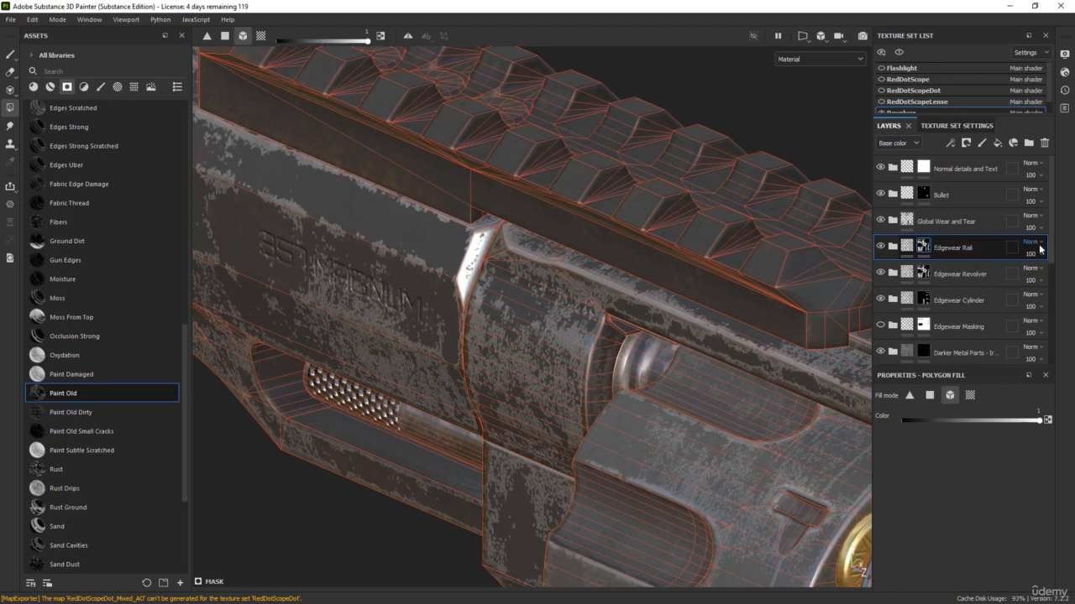
Reset the Edgewear Rail folder's mask to black and mesh-fill the top rail white
{"action": "right_click", "coordinate": [922, 246]}
{"action": "left_click", "coordinate": [965, 23]}
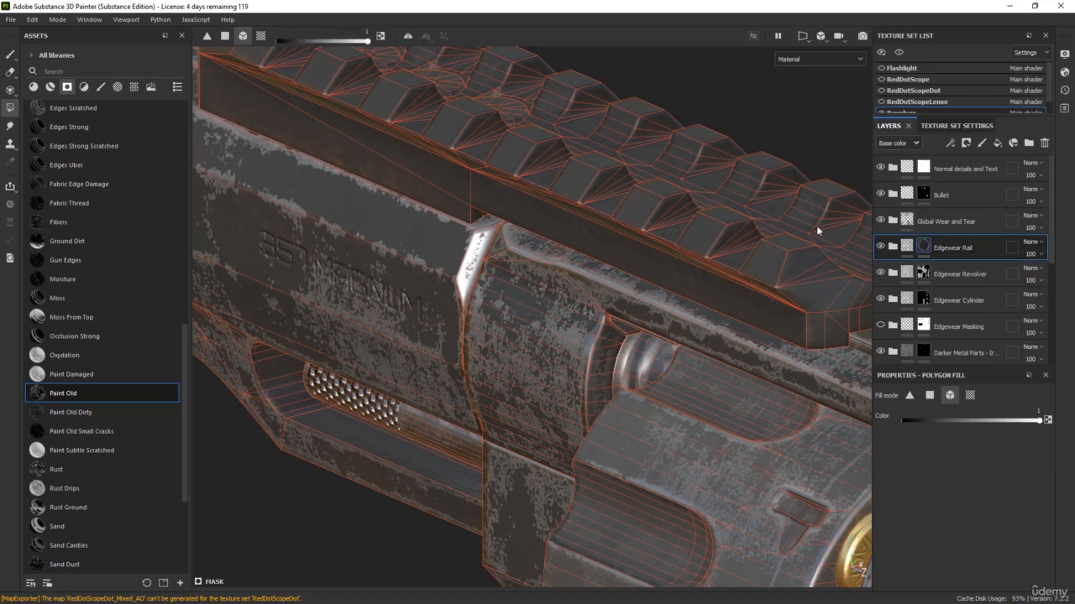
{"action": "scroll", "coordinate": [668, 194], "scroll_direction": "down", "scroll_amount": 5}
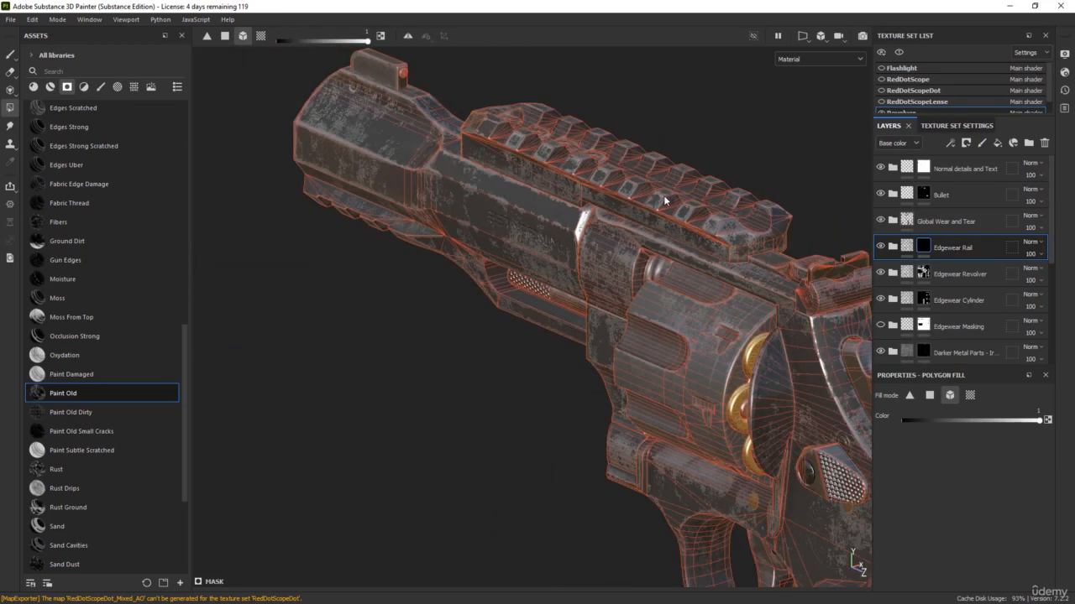
{"action": "scroll", "coordinate": [664, 197], "scroll_direction": "down", "scroll_amount": 1}
{"action": "left_click_drag", "start_coordinate": [588, 252], "coordinate": [678, 224], "text": "alt"}
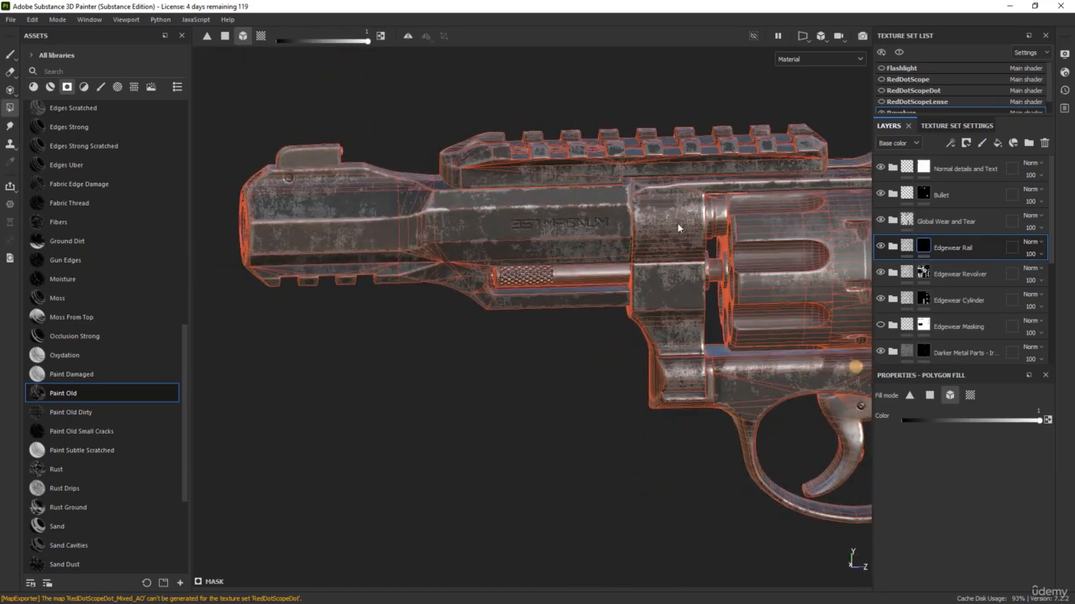
{"action": "middle_click_drag", "start_coordinate": [678, 224], "coordinate": [547, 239], "text": "alt"}
{"action": "left_click_drag", "start_coordinate": [547, 238], "coordinate": [592, 307], "text": "alt"}
{"action": "left_click_drag", "start_coordinate": [527, 274], "coordinate": [518, 270], "text": "alt"}
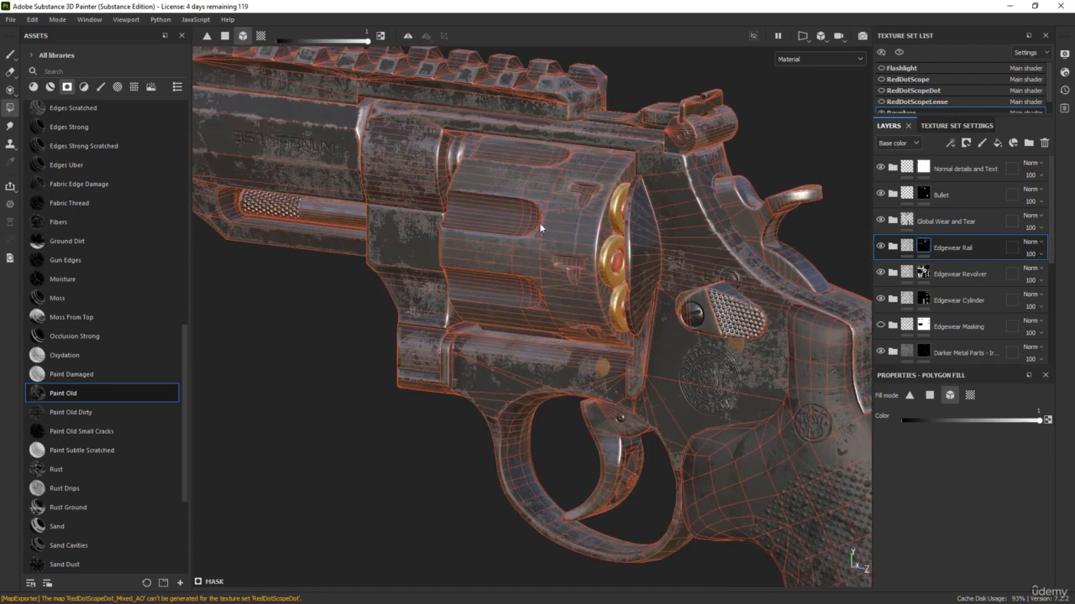
{"action": "scroll", "coordinate": [539, 222], "scroll_direction": "up", "scroll_amount": 2}
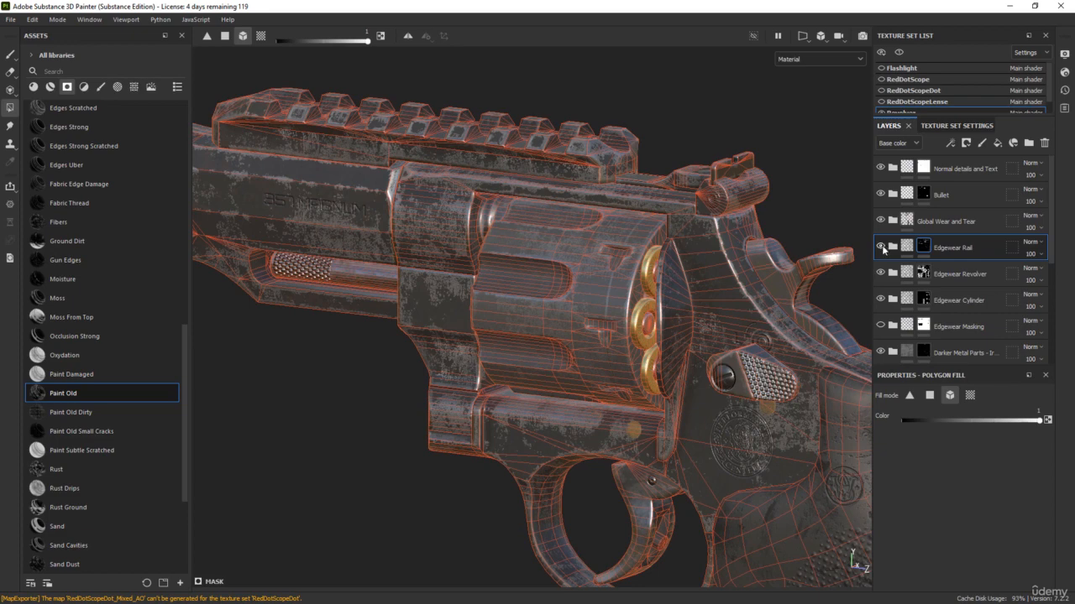
Set the Global Balance to 0.2 in the Mask Editor of the Edgewear Cylinder folder's Metal Edgewear mask
{"action": "left_click", "coordinate": [893, 300]}
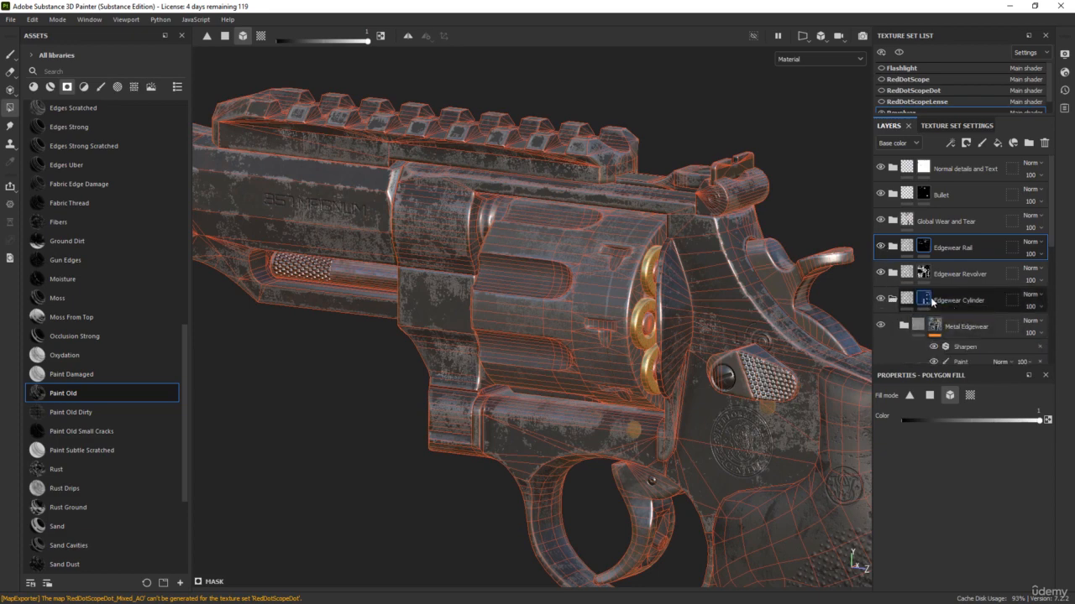
{"action": "scroll", "coordinate": [962, 342], "scroll_direction": "down", "scroll_amount": 1}
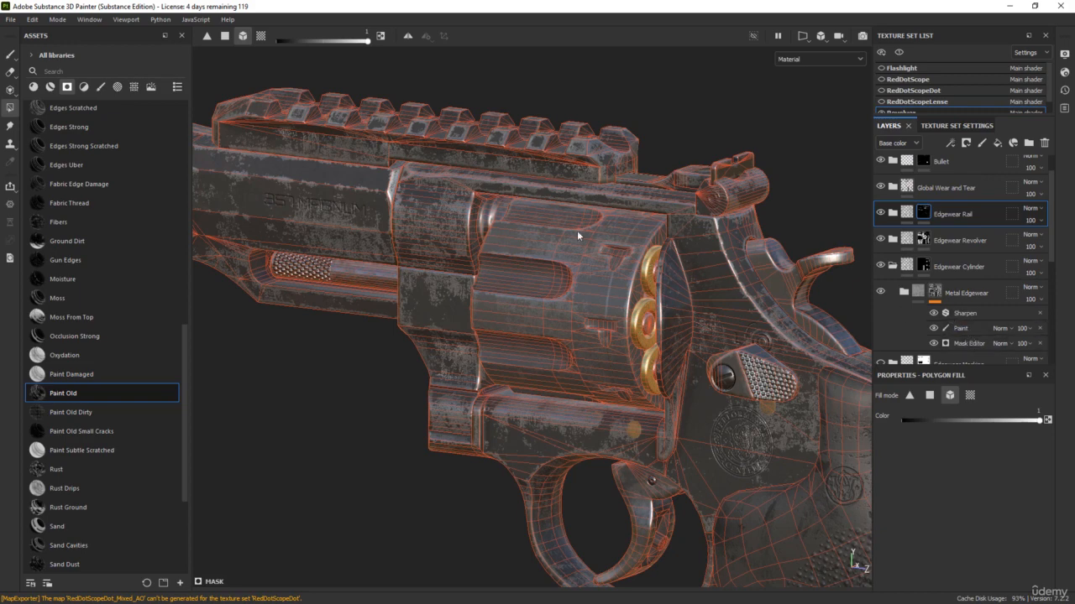
{"action": "scroll", "coordinate": [571, 235], "scroll_direction": "up", "scroll_amount": 6}
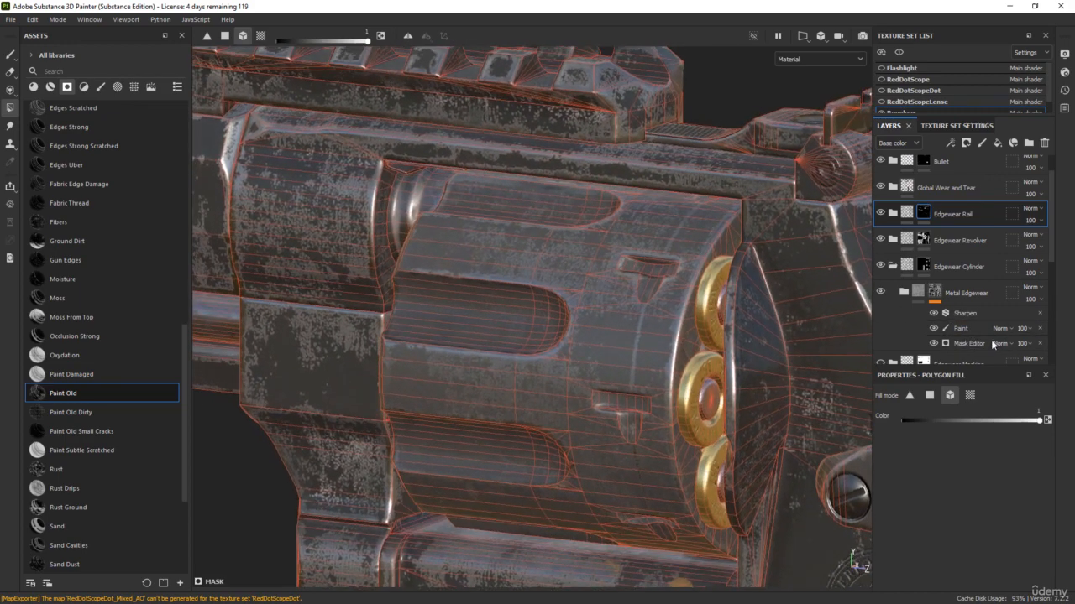
{"action": "left_click", "coordinate": [973, 343]}
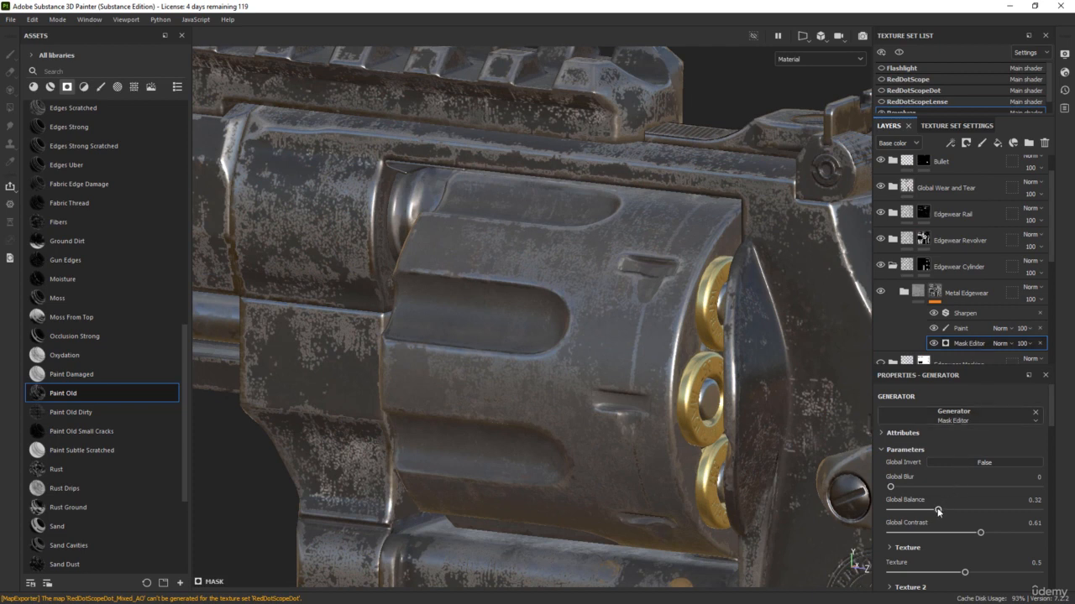
{"action": "left_click_drag", "start_coordinate": [938, 510], "coordinate": [920, 510]}
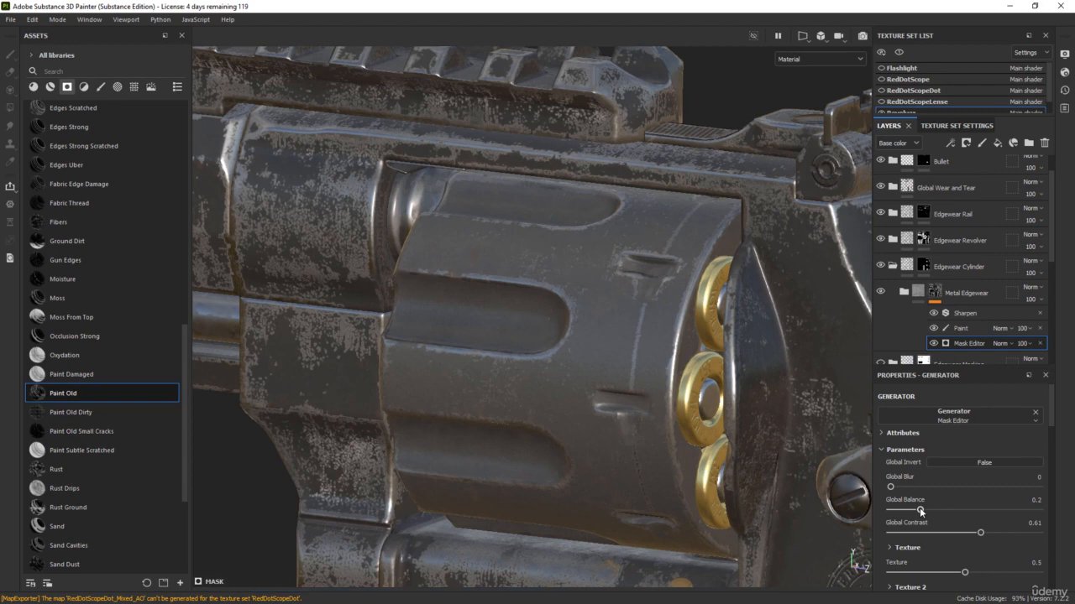
Examine the edge wear on the open cylinder and the surrounding frame from several sides
{"action": "scroll", "coordinate": [562, 389], "scroll_direction": "down", "scroll_amount": 3}
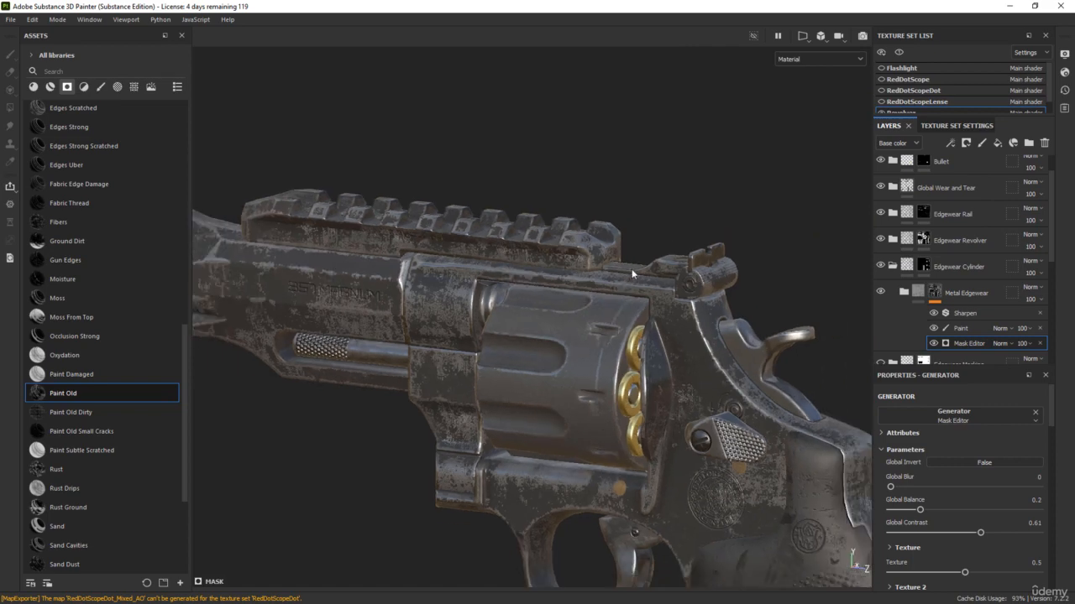
{"action": "middle_click_drag", "start_coordinate": [704, 166], "coordinate": [594, 449], "text": "alt"}
{"action": "middle_click_drag", "start_coordinate": [739, 126], "coordinate": [505, 371], "text": "alt"}
{"action": "middle_click_drag", "start_coordinate": [422, 318], "coordinate": [589, 336], "text": "alt"}
{"action": "scroll", "coordinate": [578, 284], "scroll_direction": "up", "scroll_amount": 4}
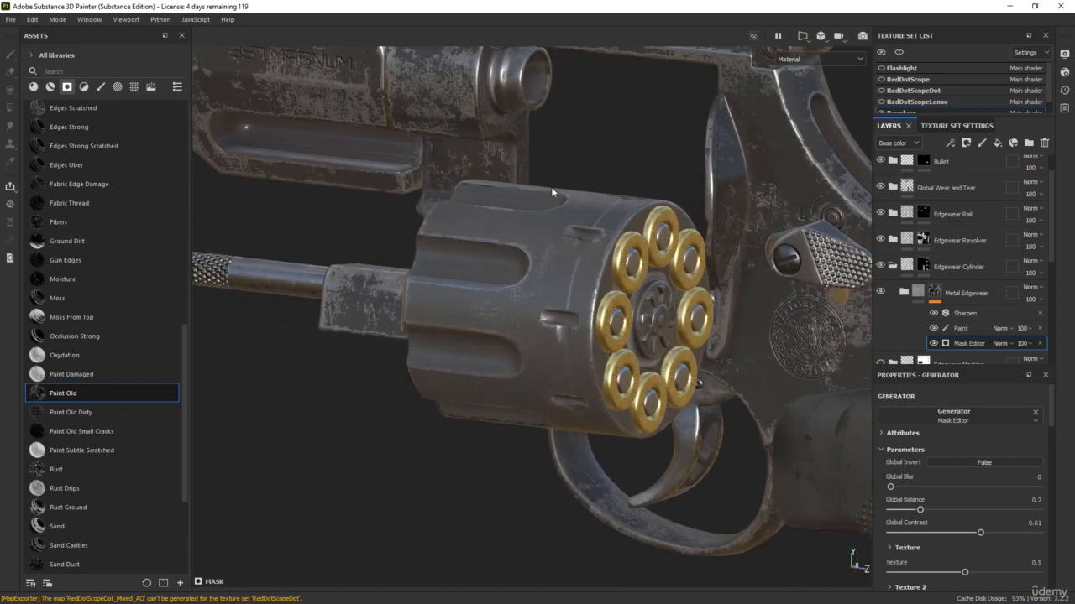
{"action": "left_click_drag", "start_coordinate": [551, 186], "coordinate": [473, 162], "text": "alt"}
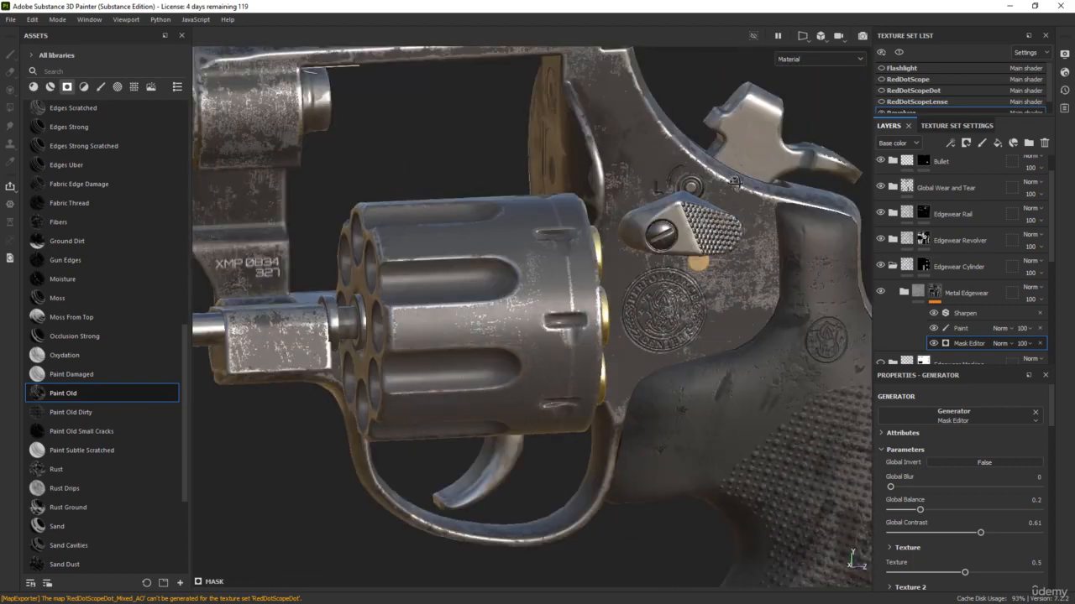
{"action": "mouse_move", "coordinate": [739, 210]}
{"action": "left_mouse_down", "text": "alt"}
{"action": "mouse_move", "coordinate": [758, 193]}
{"action": "mouse_move", "coordinate": [739, 218]}
{"action": "left_mouse_up", "text": "alt"}
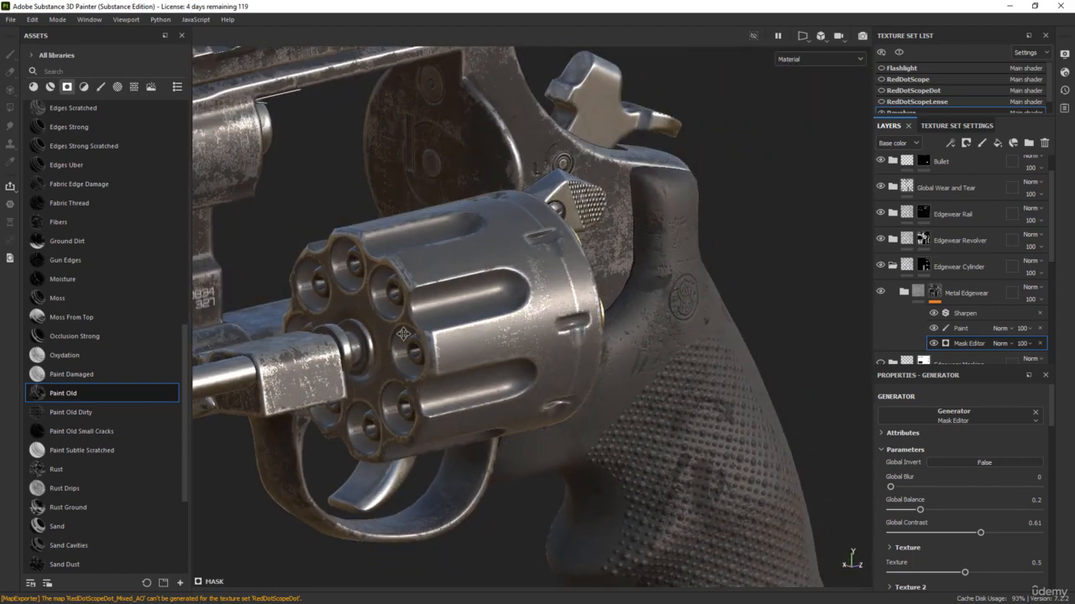
{"action": "scroll", "coordinate": [513, 329], "scroll_direction": "up", "scroll_amount": 3}
{"action": "scroll", "coordinate": [514, 328], "scroll_direction": "up", "scroll_amount": 3}
{"action": "right_click_drag", "start_coordinate": [573, 393], "coordinate": [634, 390], "text": "shift"}
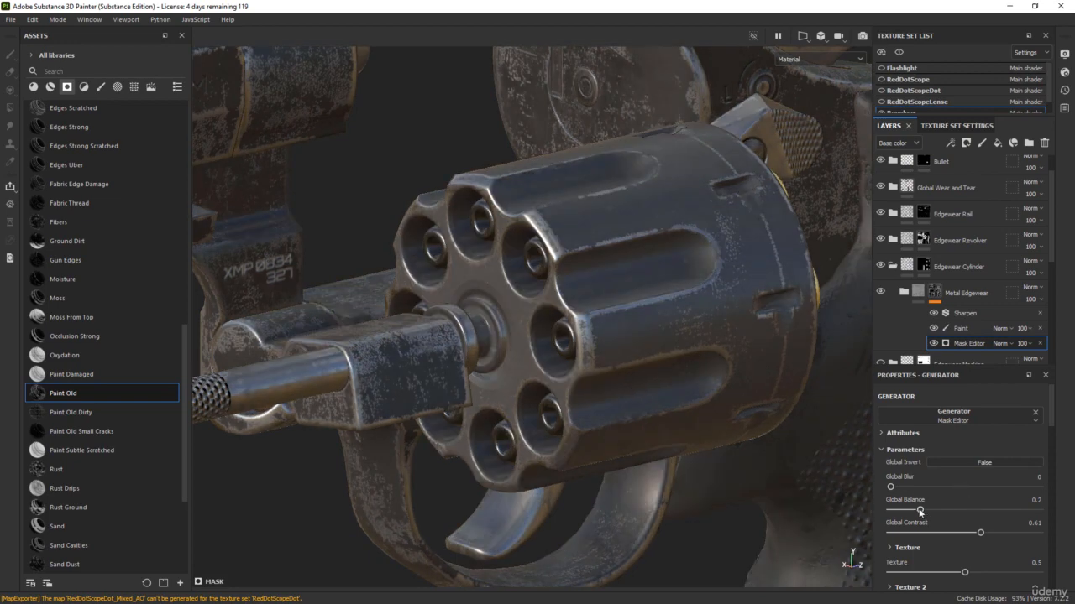
Set the grunge texture's Brush Pattern to 0.53 in the Mask Editor of the Edgewear Cylinder folder's Metal Edgewear mask
{"action": "left_click_drag", "start_coordinate": [920, 511], "coordinate": [920, 511]}
{"action": "left_click_drag", "start_coordinate": [1051, 411], "coordinate": [1046, 497]}
{"action": "scroll", "coordinate": [897, 508], "scroll_direction": "down", "scroll_amount": 5}
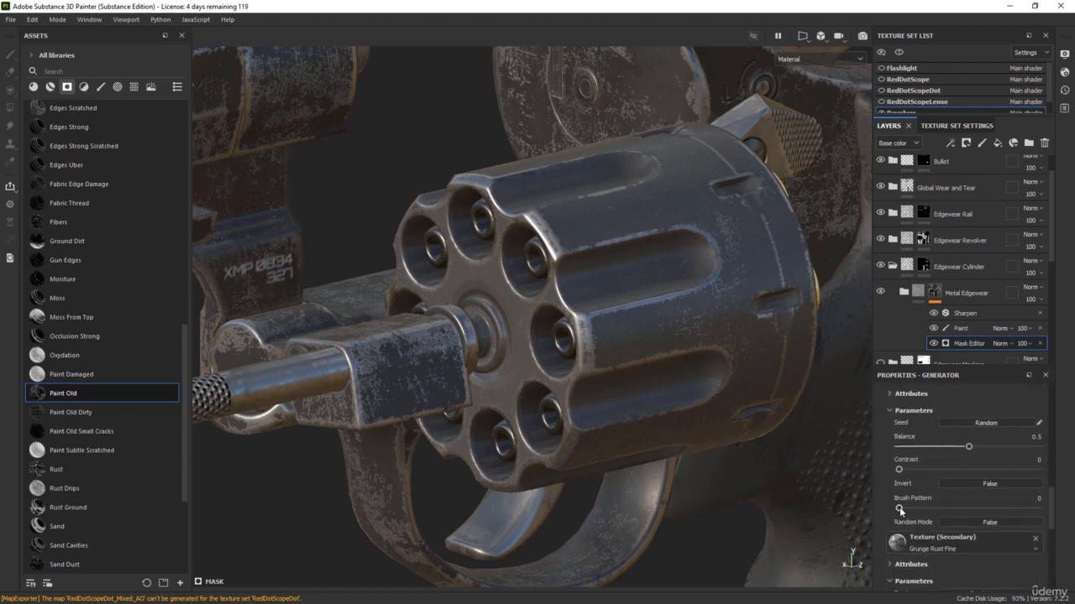
{"action": "left_click_drag", "start_coordinate": [899, 507], "coordinate": [973, 509]}
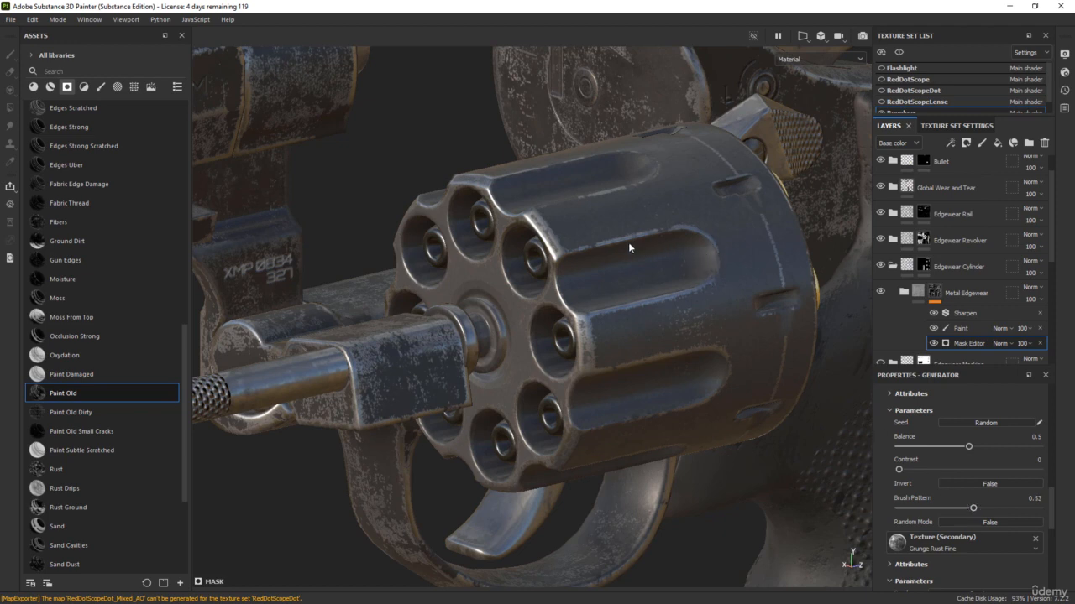
{"action": "left_click_drag", "start_coordinate": [525, 332], "coordinate": [486, 327], "text": "alt"}
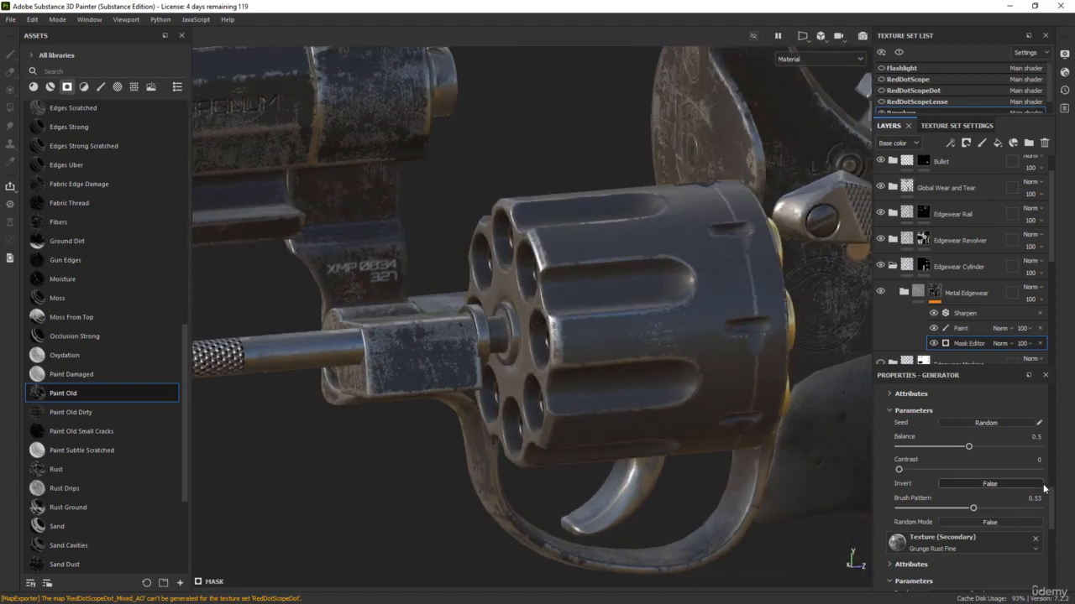
Set the Texture amount to 0.62 in the cylinder's Mask Editor and turn off the Sharpen filter on that mask
{"action": "scroll", "coordinate": [1050, 517], "scroll_direction": "down", "scroll_amount": 3}
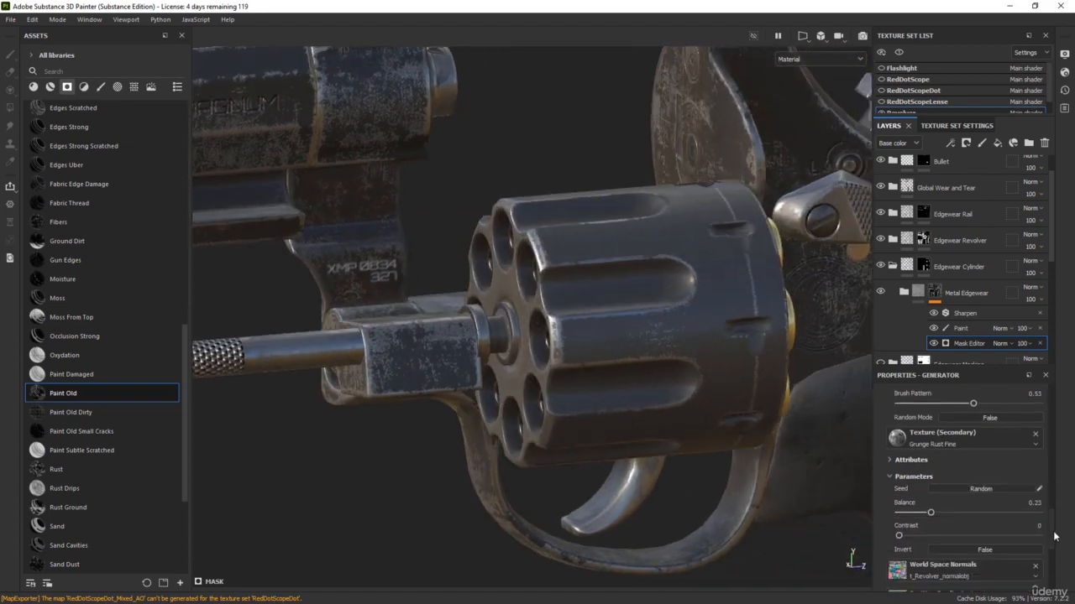
{"action": "left_click_drag", "start_coordinate": [1054, 532], "coordinate": [1049, 415]}
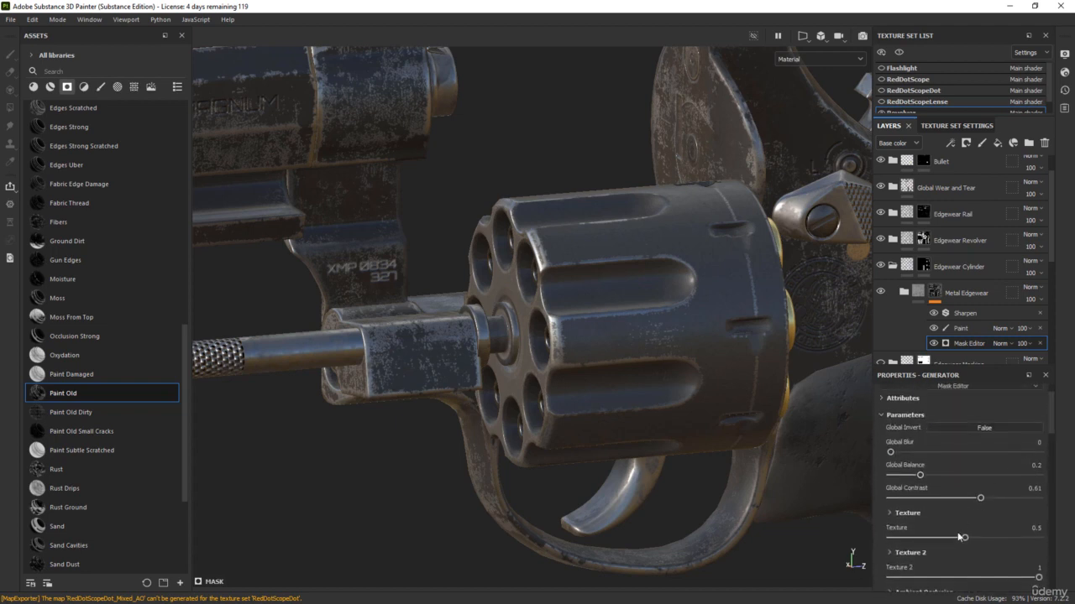
{"action": "scroll", "coordinate": [652, 331], "scroll_direction": "up", "scroll_amount": 3}
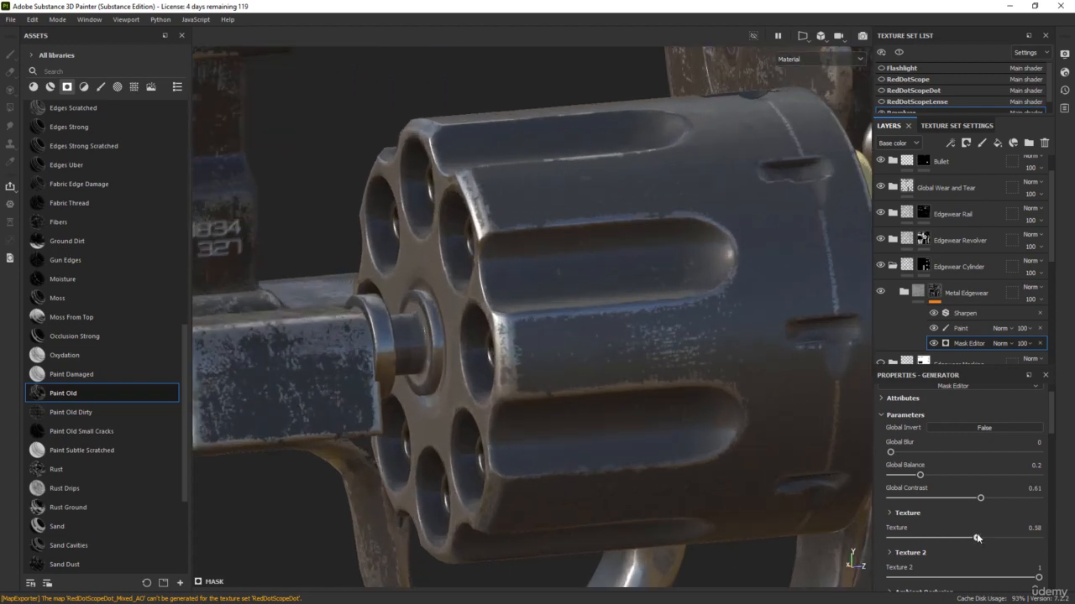
{"action": "left_click_drag", "start_coordinate": [977, 534], "coordinate": [982, 535]}
{"action": "left_click_drag", "start_coordinate": [869, 340], "coordinate": [759, 360], "text": "alt"}
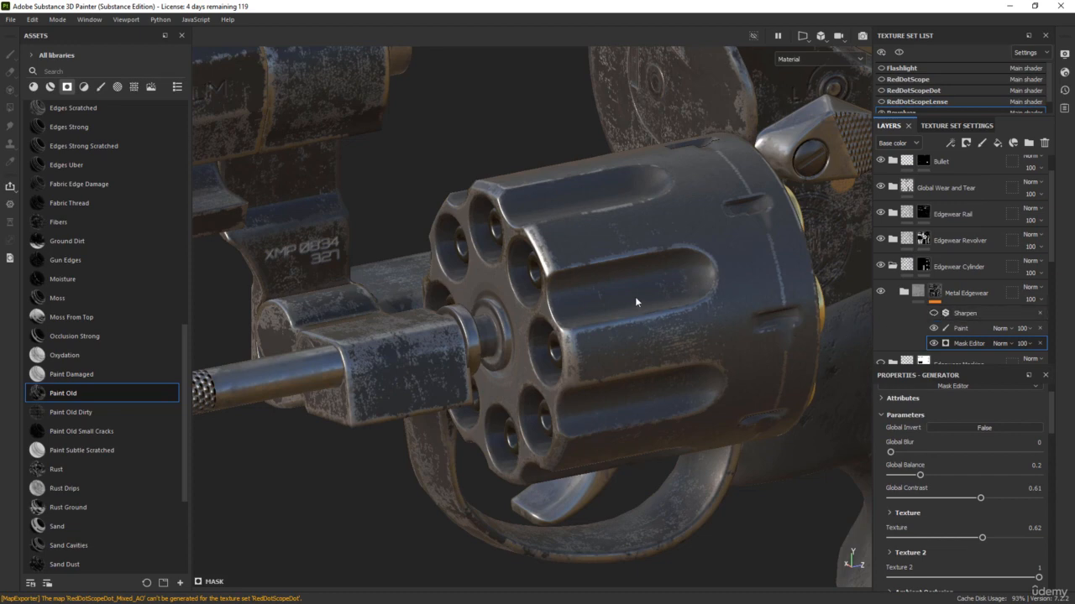
{"action": "left_click_drag", "start_coordinate": [634, 297], "coordinate": [548, 334], "text": "alt"}
{"action": "mouse_move", "coordinate": [547, 334]}
{"action": "right_mouse_down", "text": "shift"}
{"action": "mouse_move", "coordinate": [575, 330]}
{"action": "mouse_move", "coordinate": [556, 331]}
{"action": "right_mouse_up", "text": "shift"}
{"action": "middle_click_drag", "start_coordinate": [633, 317], "coordinate": [521, 349], "text": "alt"}
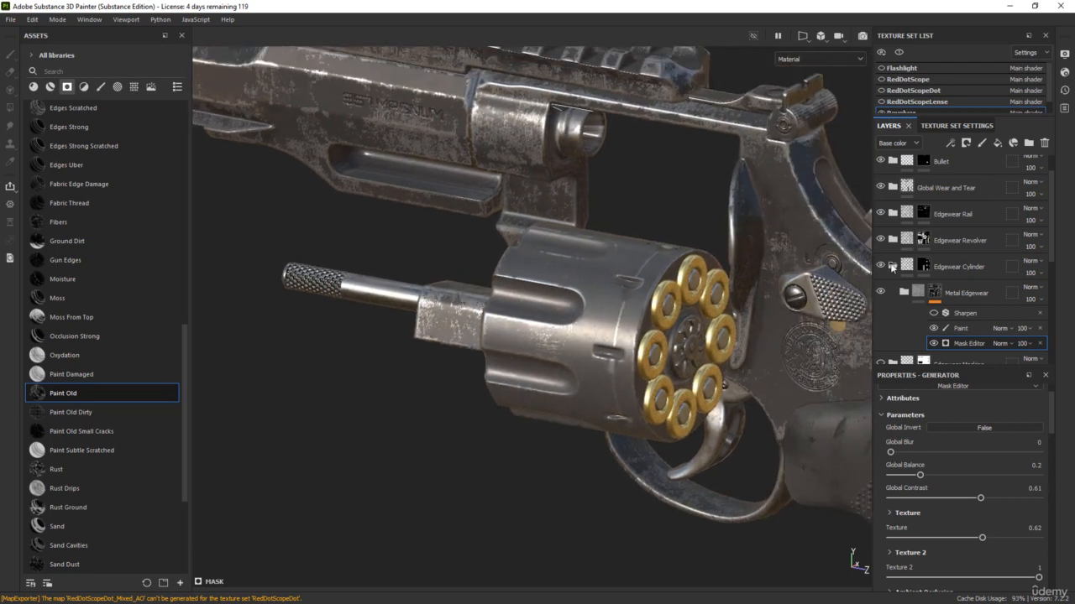
Set the Global Balance to 0.09 in the Mask Editor of the Edgewear Revolver folder's Metal Edgewear mask
{"action": "left_click", "coordinate": [891, 267]}
{"action": "left_click", "coordinate": [922, 271]}
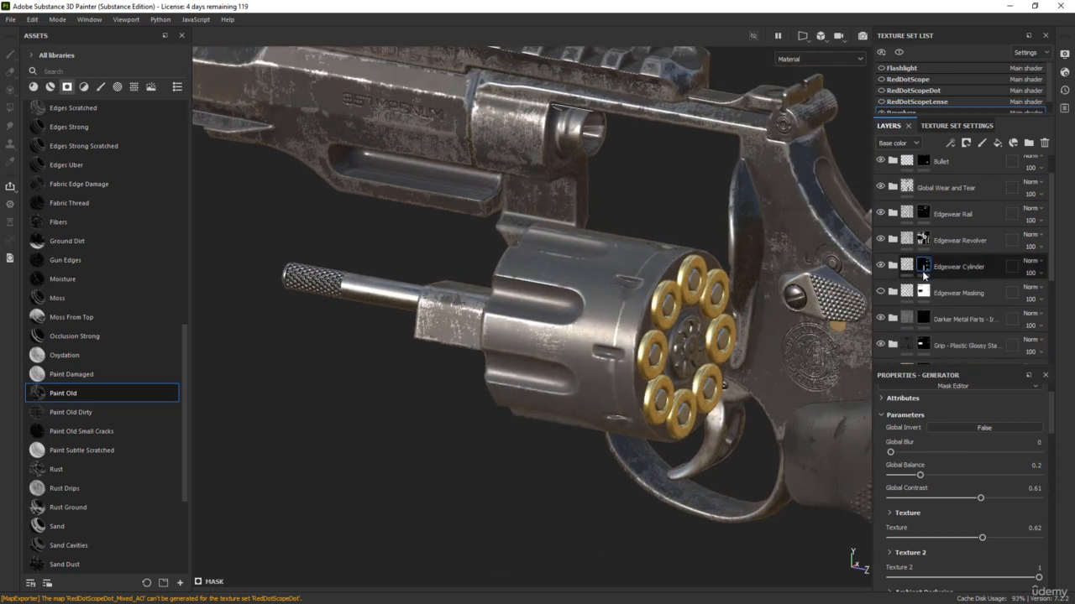
{"action": "left_click", "coordinate": [921, 241]}
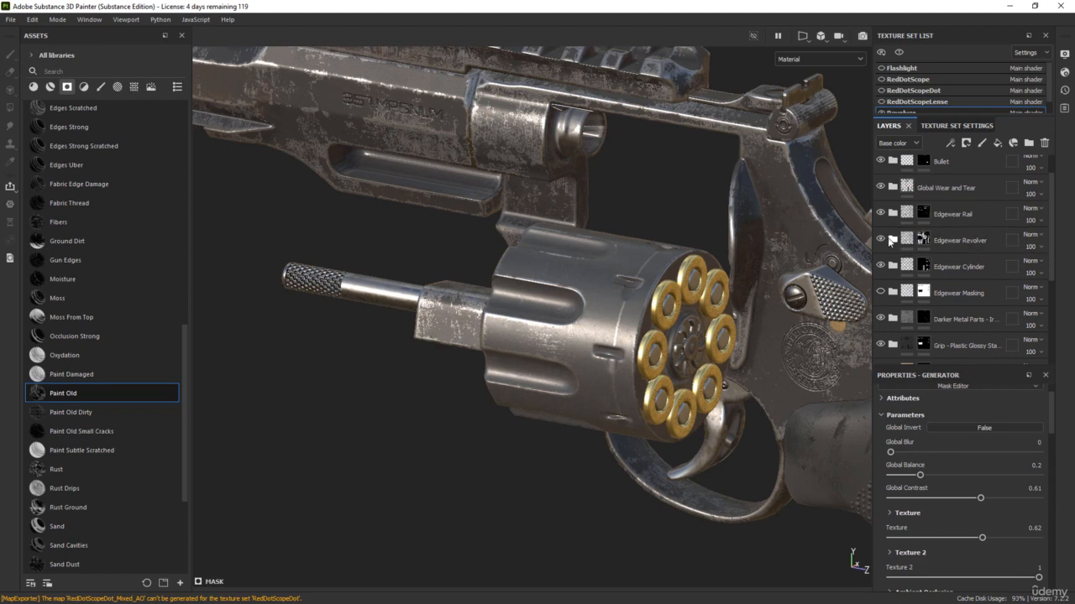
{"action": "left_click", "coordinate": [892, 240]}
{"action": "left_click", "coordinate": [932, 267]}
{"action": "key", "text": "4"}
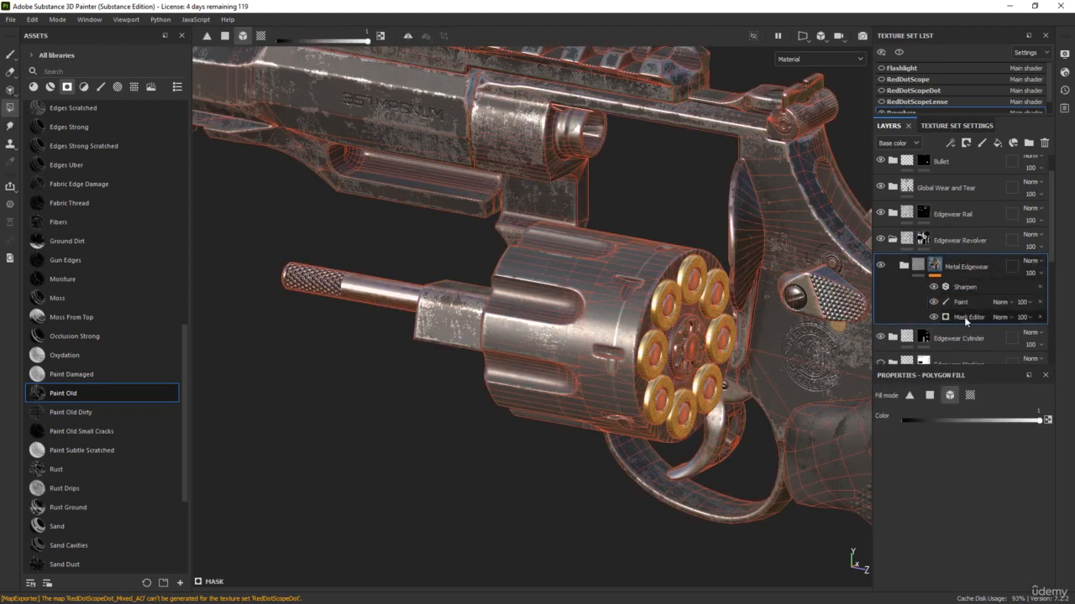
{"action": "left_click", "coordinate": [963, 316]}
{"action": "scroll", "coordinate": [921, 453], "scroll_direction": "down", "scroll_amount": 5}
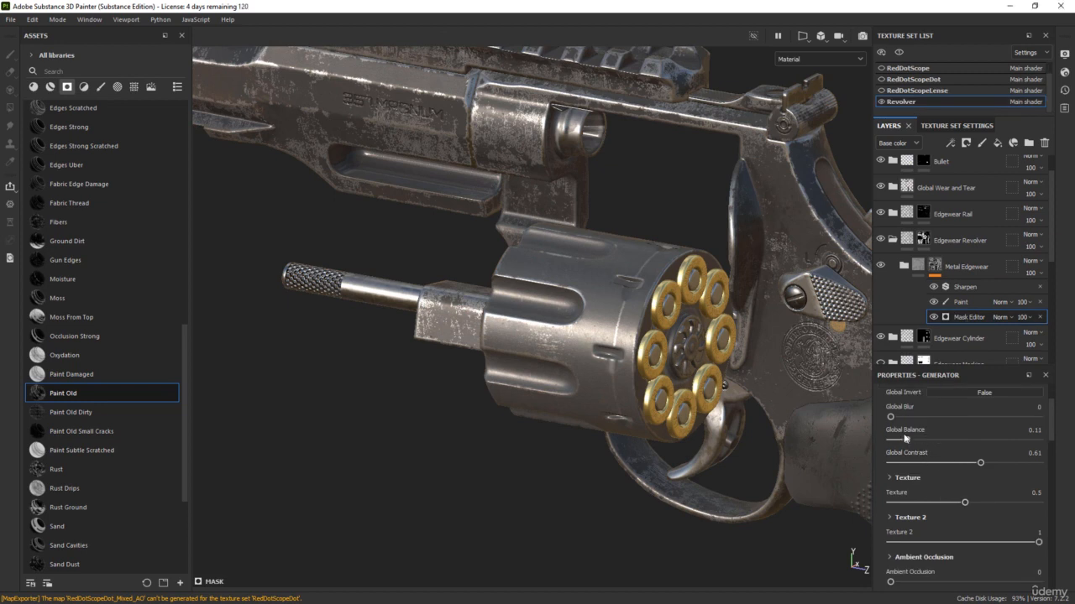
{"action": "left_click_drag", "start_coordinate": [905, 438], "coordinate": [903, 438]}
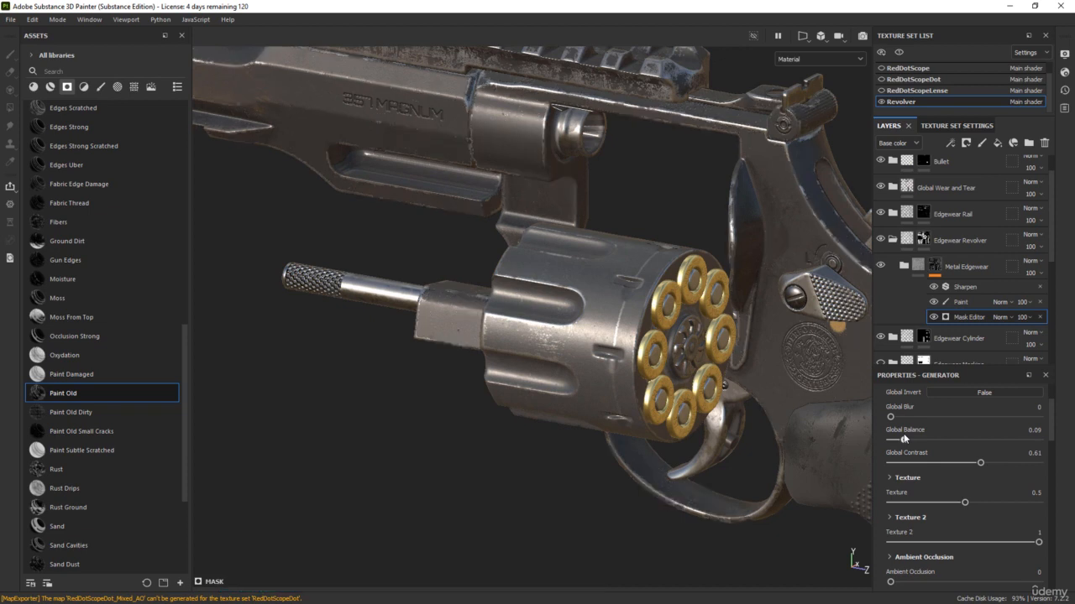
Inspect the wear on the frame and barrel, and turn off the Sharpen filter on the Edgewear Revolver folder's Metal Edgewear mask
{"action": "scroll", "coordinate": [712, 351], "scroll_direction": "down", "scroll_amount": 3}
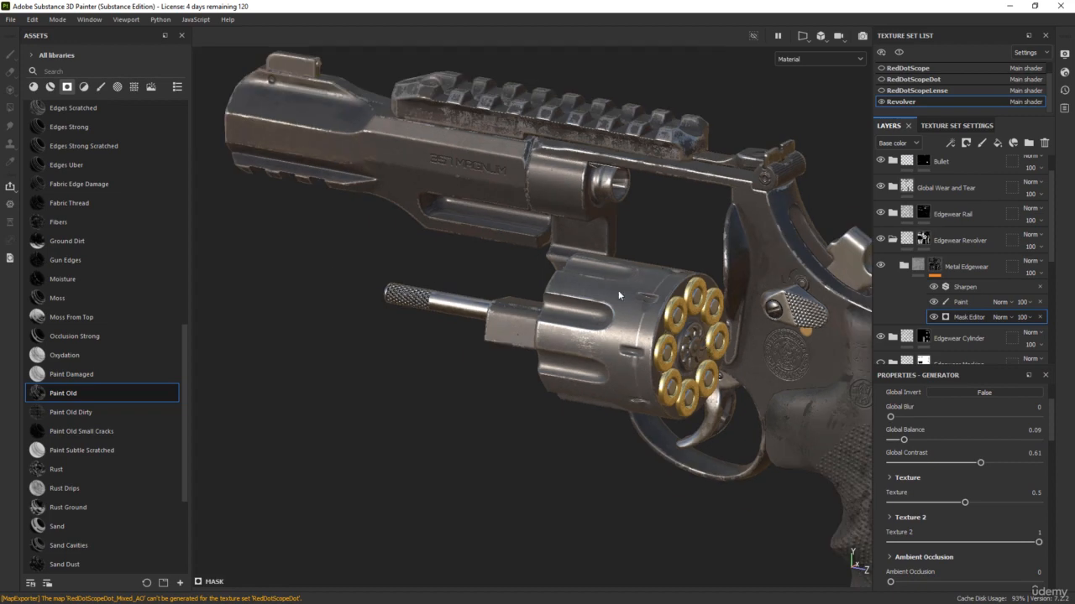
{"action": "middle_click_drag", "start_coordinate": [663, 285], "coordinate": [589, 293]}
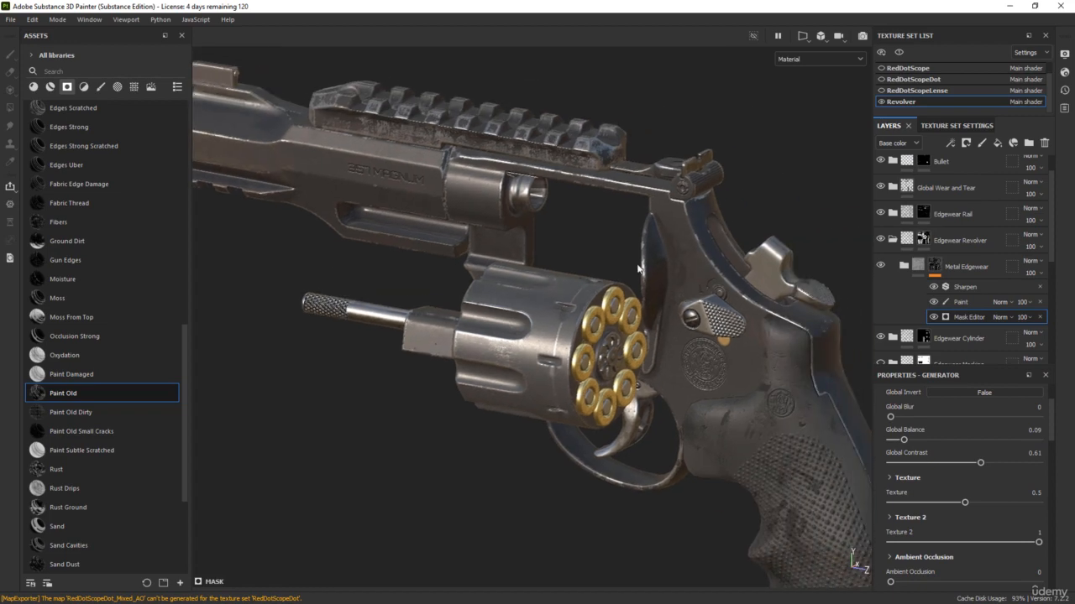
{"action": "left_click_drag", "start_coordinate": [680, 248], "coordinate": [870, 479], "text": "alt"}
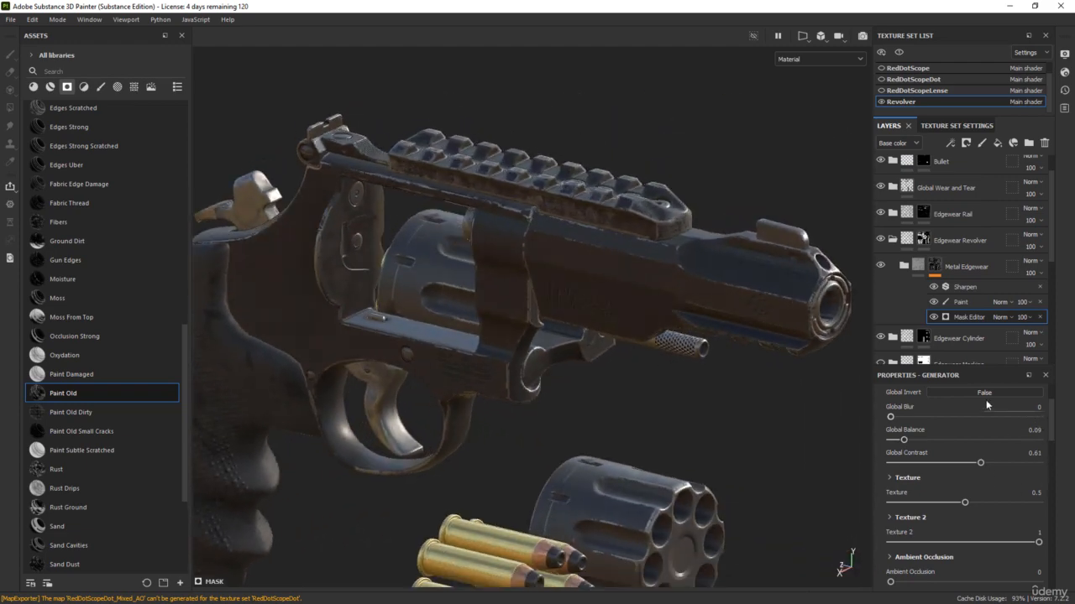
{"action": "scroll", "coordinate": [974, 467], "scroll_direction": "up", "scroll_amount": 3}
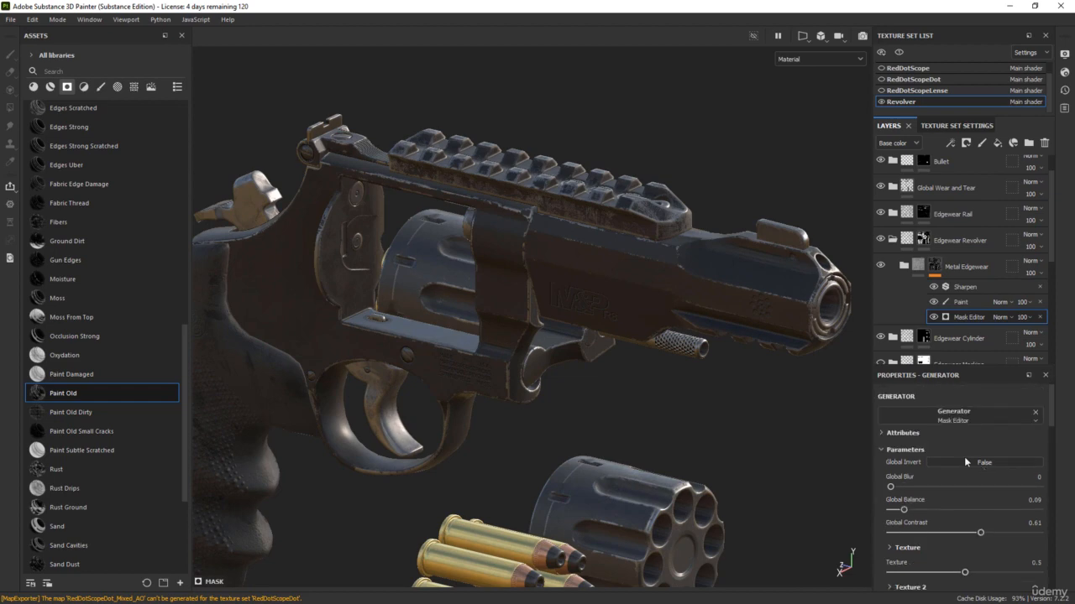
{"action": "scroll", "coordinate": [759, 315], "scroll_direction": "up", "scroll_amount": 5}
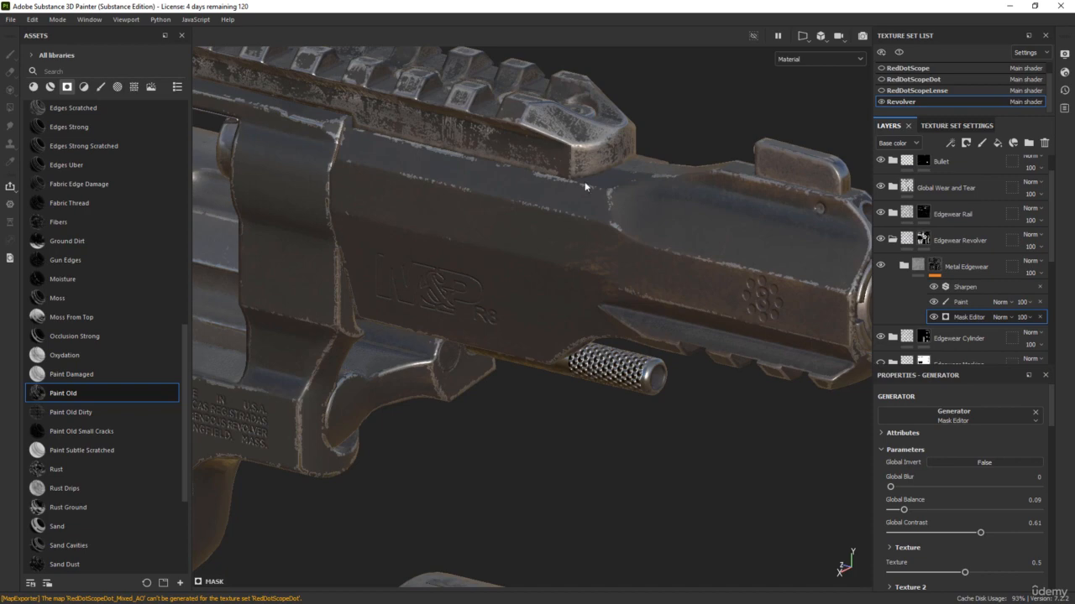
{"action": "mouse_move", "coordinate": [642, 313]}
{"action": "left_mouse_down", "text": "alt"}
{"action": "mouse_move", "coordinate": [605, 341]}
{"action": "mouse_move", "coordinate": [600, 370]}
{"action": "left_mouse_up", "text": "alt"}
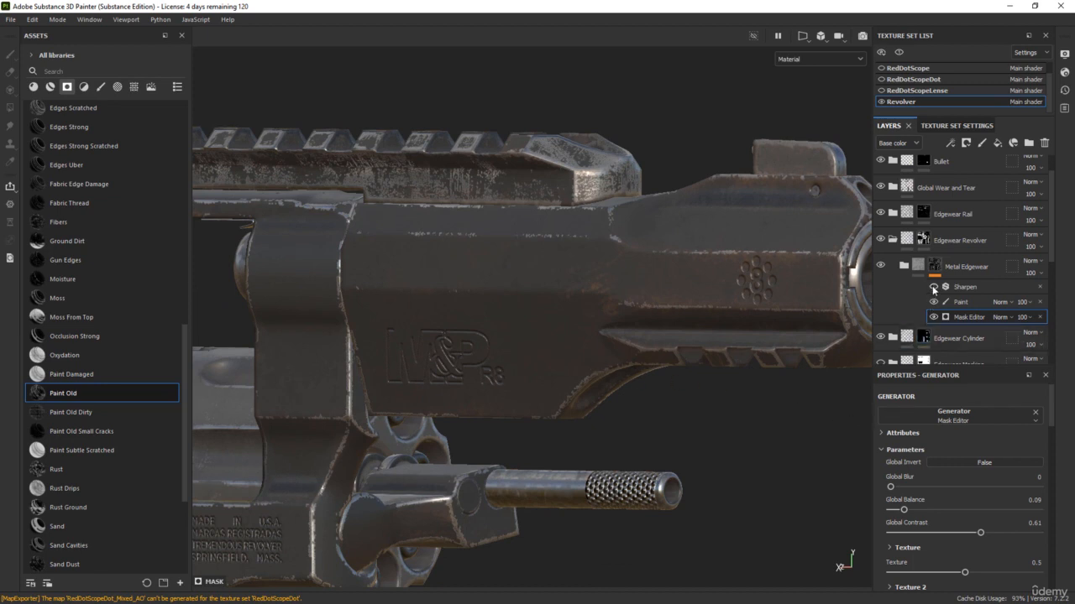
{"action": "left_click_drag", "start_coordinate": [838, 297], "coordinate": [686, 357], "text": "alt"}
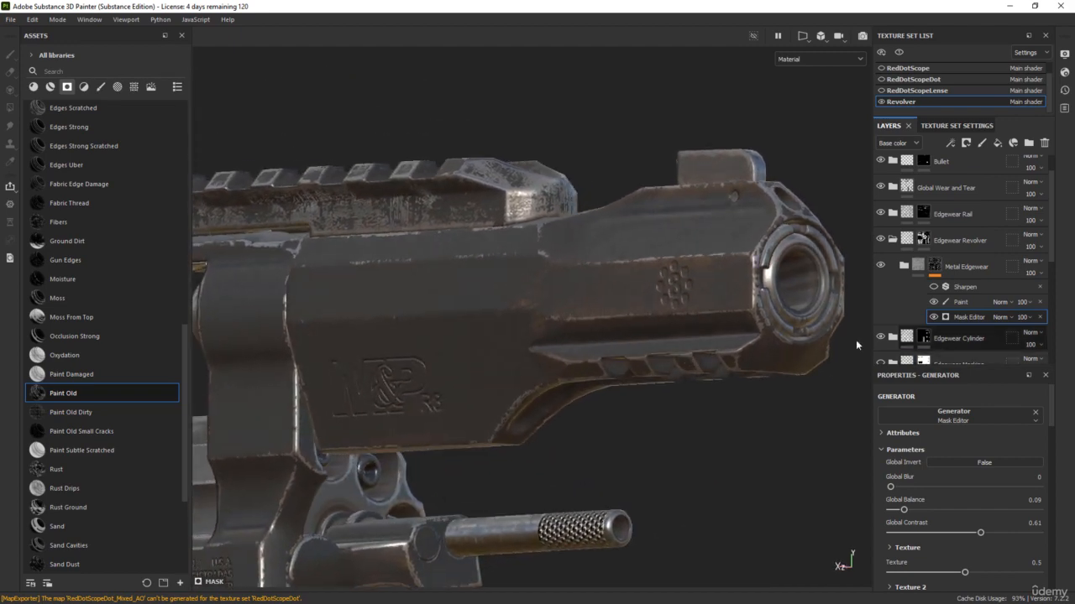
{"action": "scroll", "coordinate": [401, 404], "scroll_direction": "down", "scroll_amount": 2}
{"action": "middle_click_drag", "start_coordinate": [401, 405], "coordinate": [586, 287], "text": "alt"}
{"action": "left_click_drag", "start_coordinate": [586, 287], "coordinate": [556, 340], "text": "alt"}
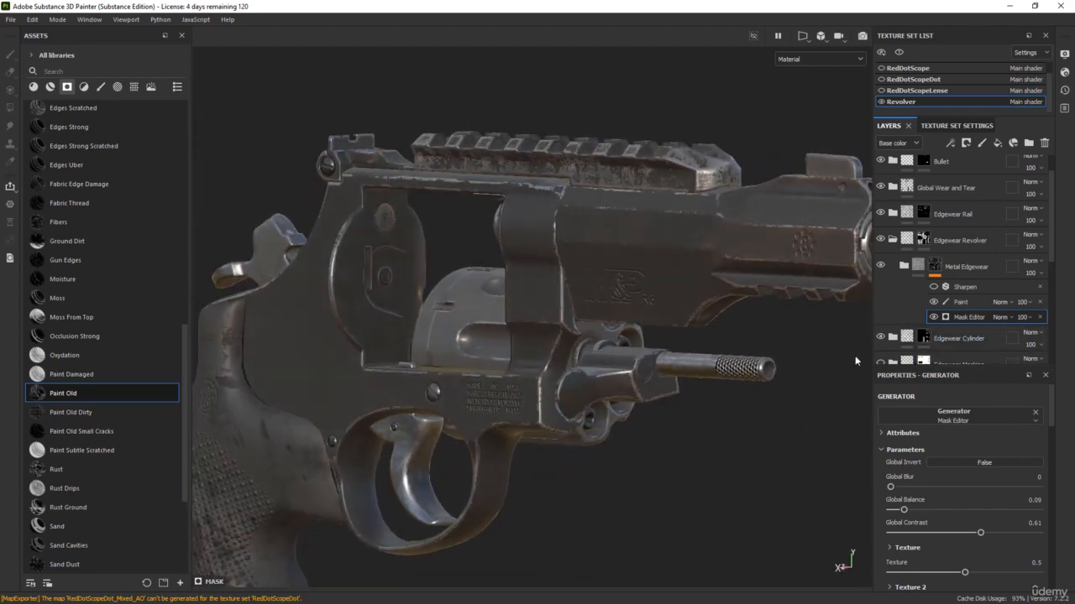
Set the grunge texture's Brush Pattern to 0.3 in the Edgewear Revolver folder's Mask Editor
{"action": "left_click_drag", "start_coordinate": [1052, 404], "coordinate": [1048, 513]}
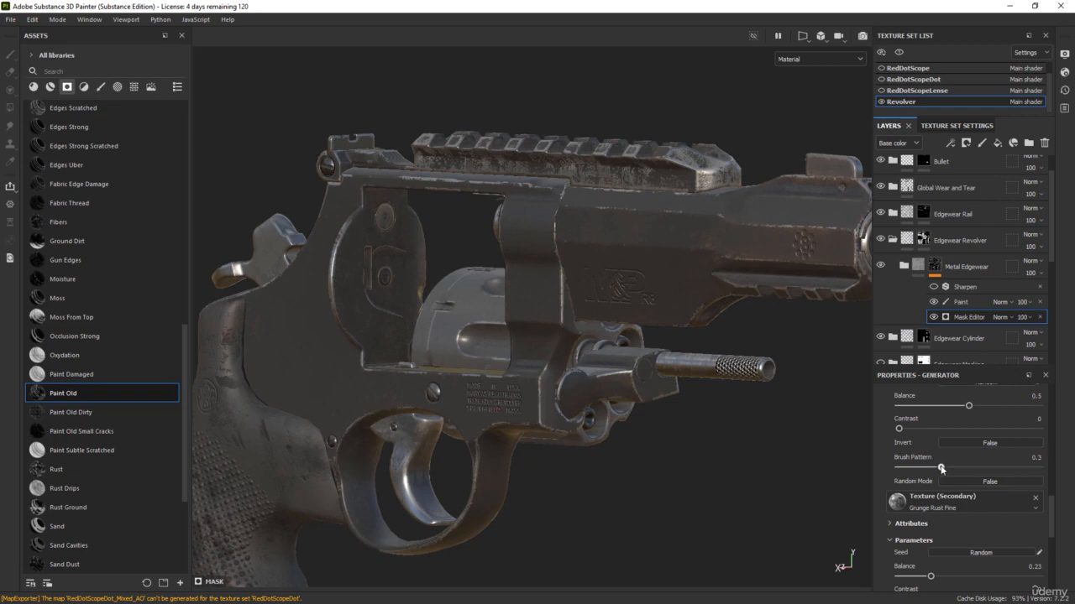
{"action": "left_click_drag", "start_coordinate": [645, 380], "coordinate": [556, 366], "text": "alt"}
{"action": "scroll", "coordinate": [564, 324], "scroll_direction": "up", "scroll_amount": 3}
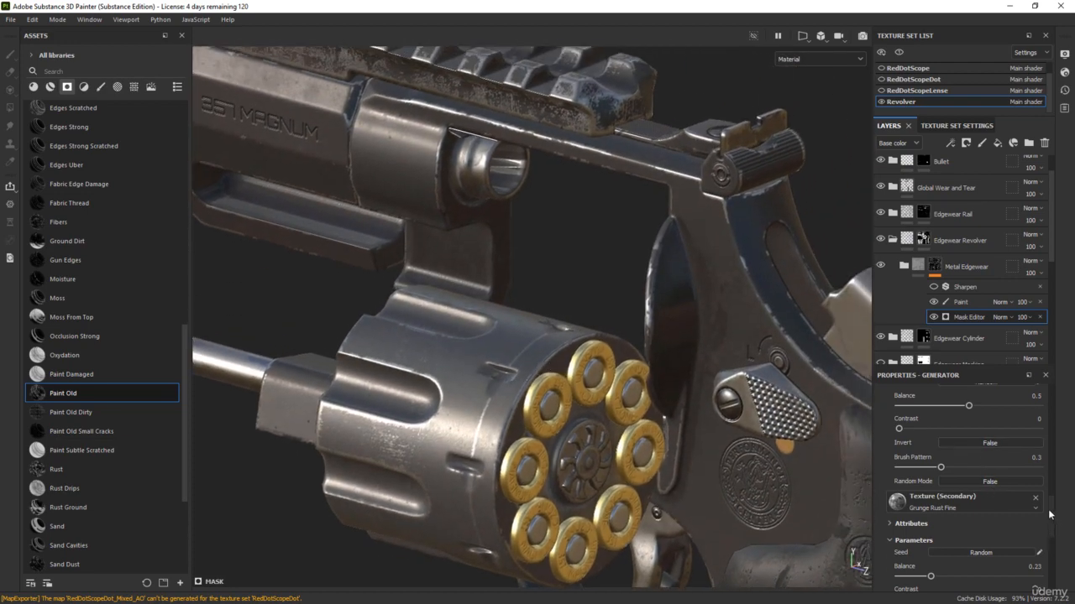
Set the Global Balance to 0.12 in the Edgewear Revolver folder's Mask Editor and check the wear around the rear sight
{"action": "scroll", "coordinate": [1048, 514], "scroll_direction": "up", "scroll_amount": 10}
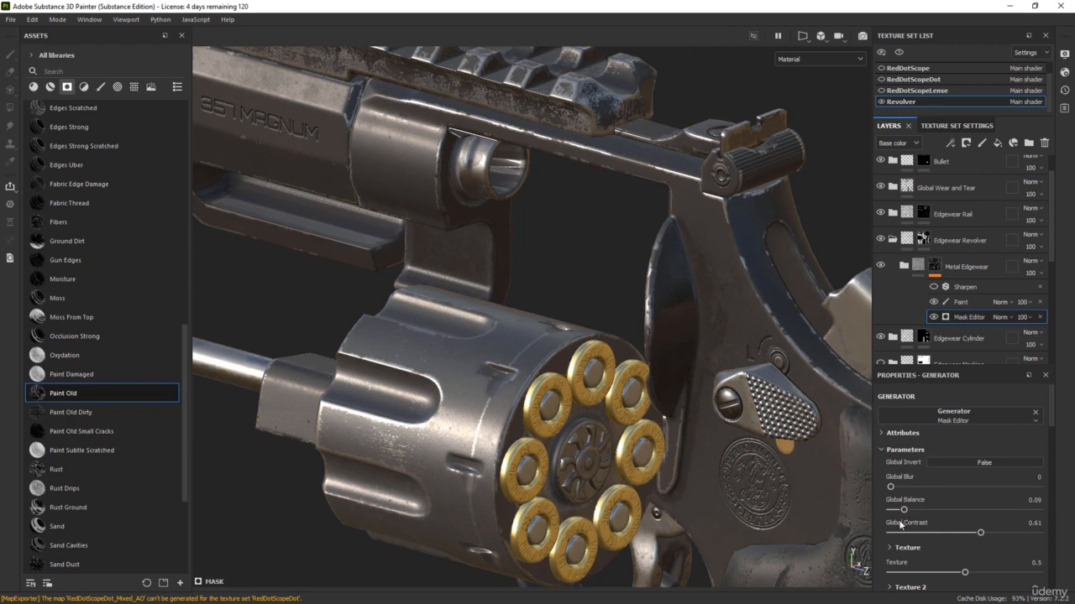
{"action": "left_click_drag", "start_coordinate": [904, 510], "coordinate": [909, 511]}
{"action": "left_click_drag", "start_coordinate": [636, 235], "coordinate": [610, 323], "text": "alt"}
{"action": "scroll", "coordinate": [668, 232], "scroll_direction": "up", "scroll_amount": 3}
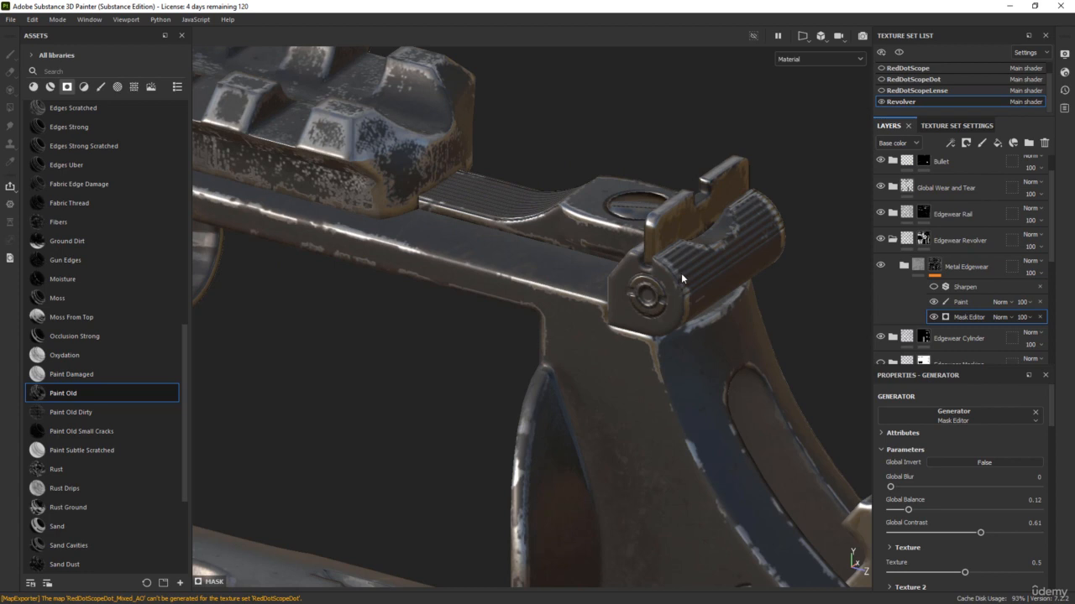
Mesh-fill the rear sight with black (colour 0) on the Edgewear Revolver folder's mask
{"action": "left_click", "coordinate": [924, 239]}
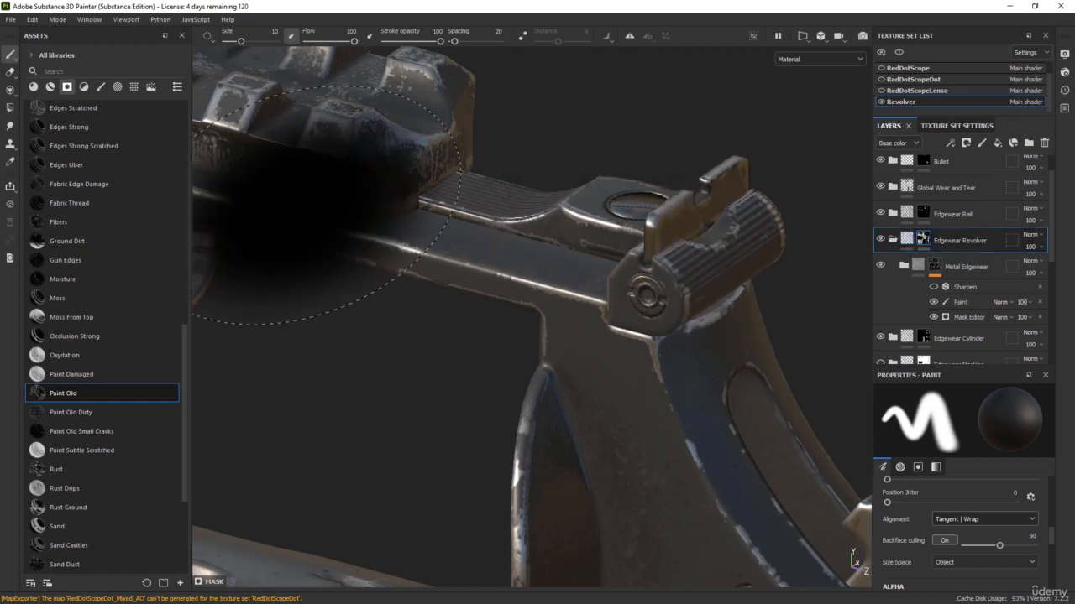
{"action": "left_click", "coordinate": [10, 108]}
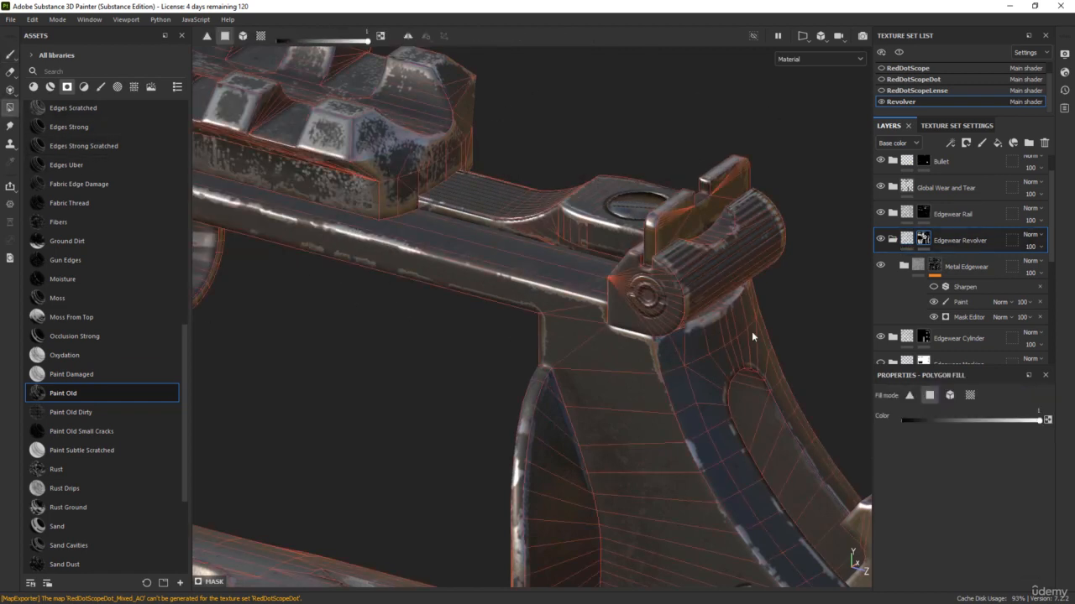
{"action": "left_click", "coordinate": [949, 396]}
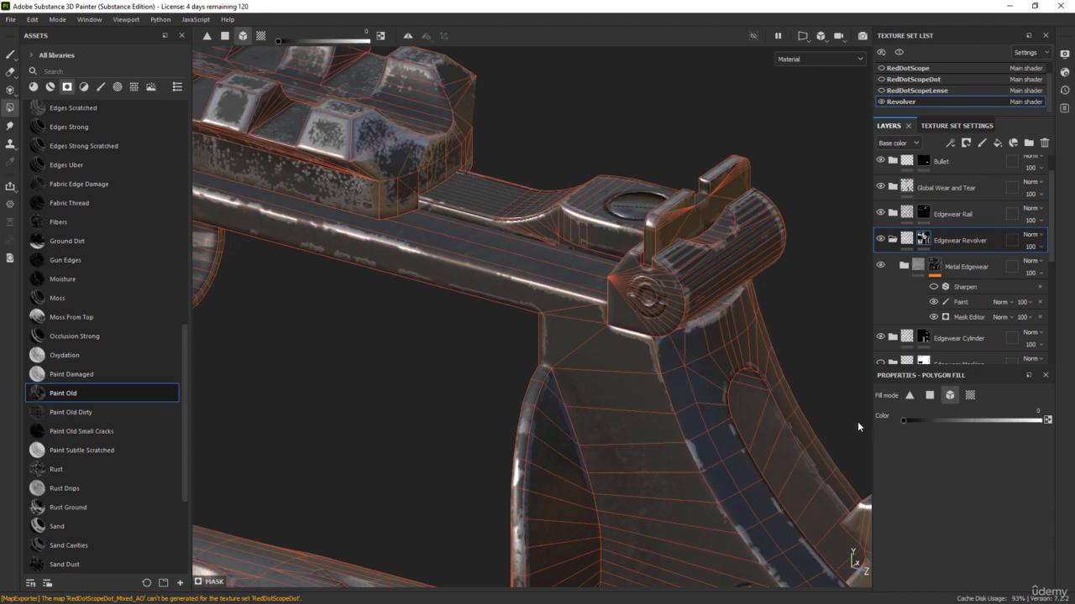
{"action": "left_click", "coordinate": [675, 294]}
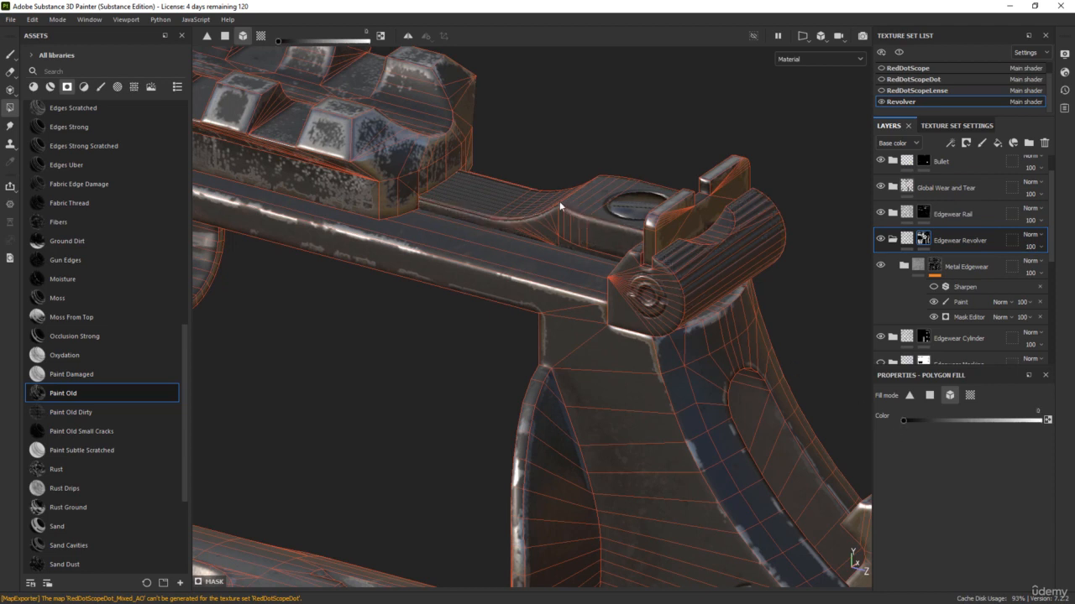
{"action": "scroll", "coordinate": [625, 305], "scroll_direction": "down", "scroll_amount": 1}
{"action": "scroll", "coordinate": [625, 309], "scroll_direction": "down", "scroll_amount": 3}
{"action": "scroll", "coordinate": [622, 266], "scroll_direction": "up", "scroll_amount": 3}
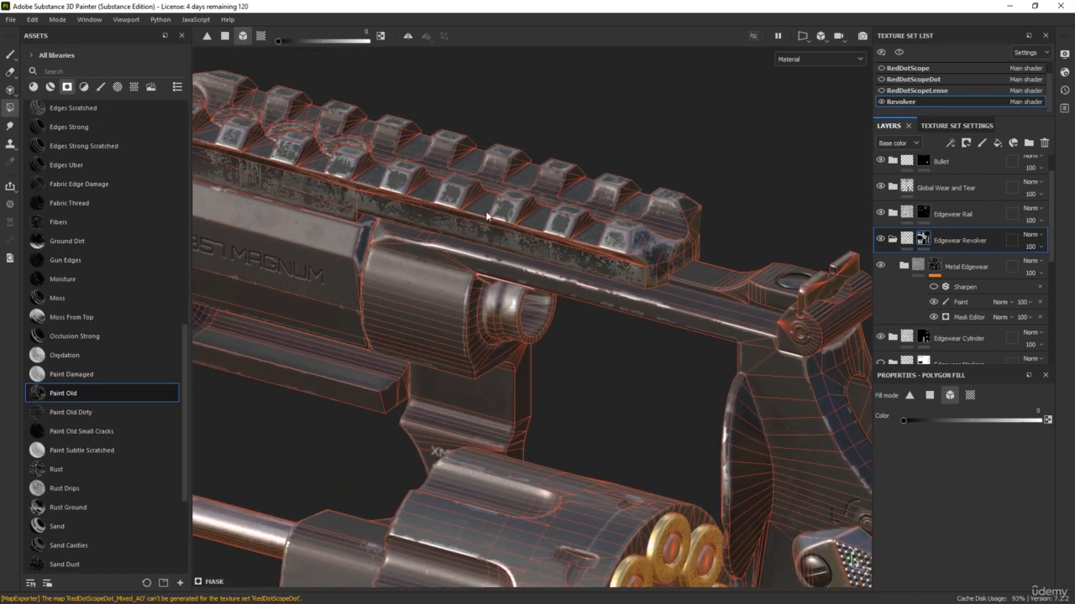
Mesh-fill the rear sight with white (colour 1) on the Edgewear Rail folder's mask
{"action": "scroll", "coordinate": [626, 258], "scroll_direction": "down", "scroll_amount": 1}
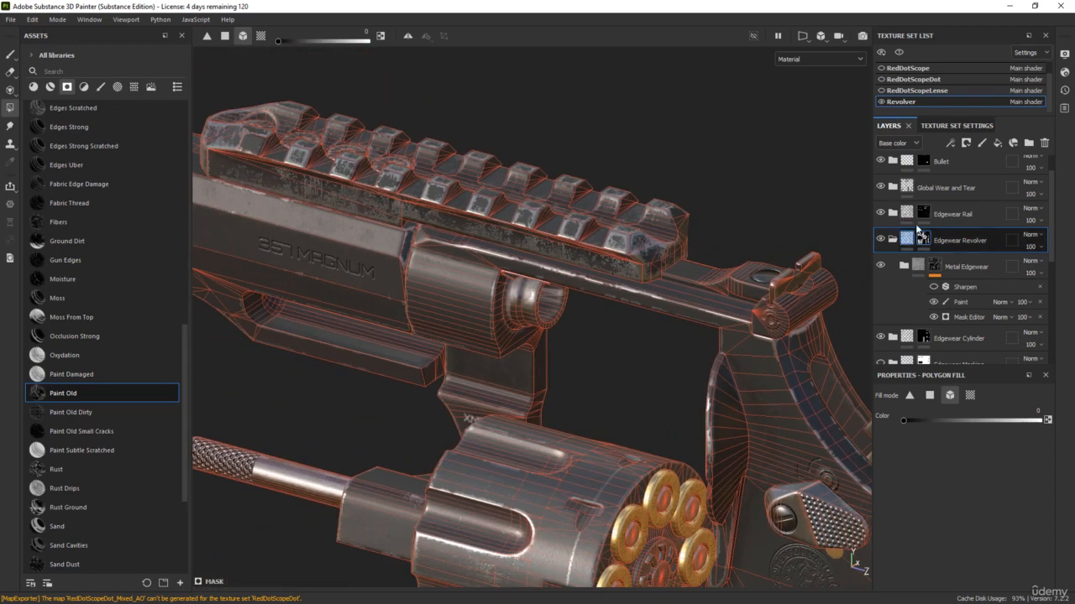
{"action": "left_click", "coordinate": [926, 214]}
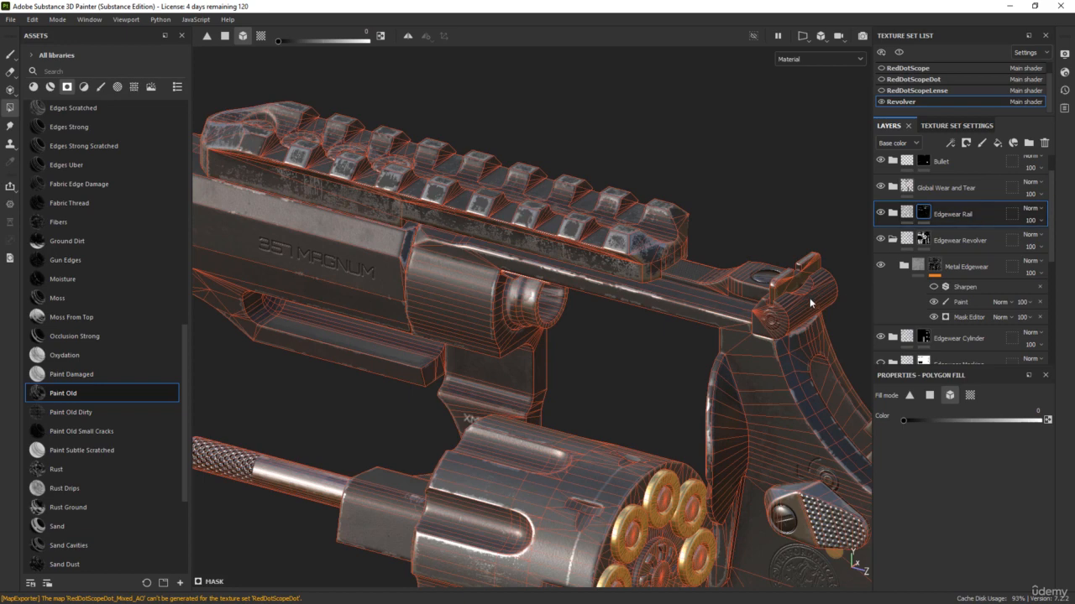
{"action": "key", "text": "x"}
{"action": "scroll", "coordinate": [786, 307], "scroll_direction": "up", "scroll_amount": 3}
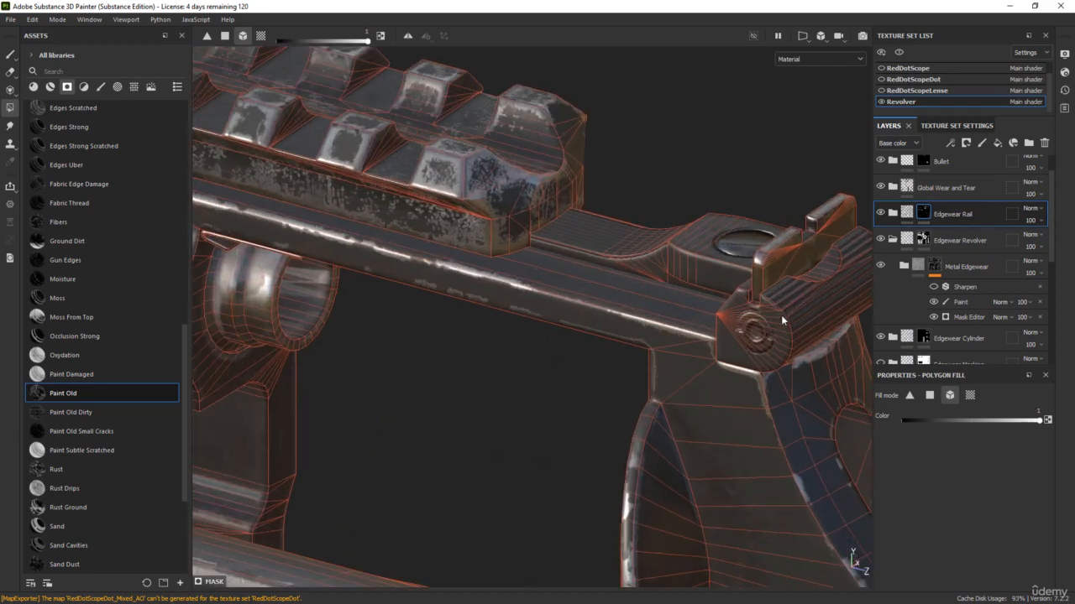
{"action": "scroll", "coordinate": [759, 316], "scroll_direction": "down", "scroll_amount": 1}
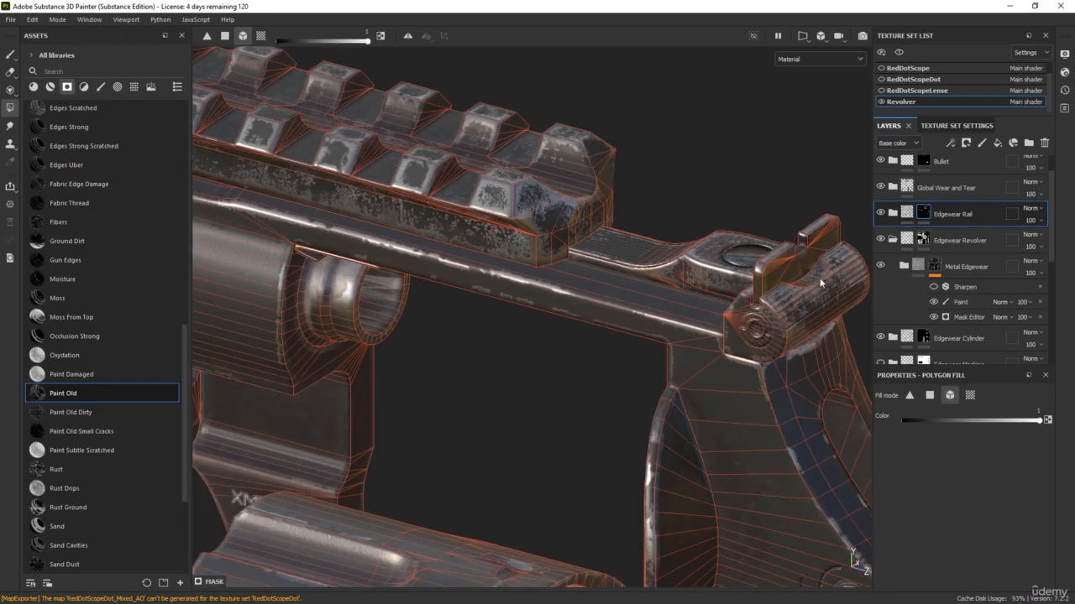
Set the Global Balance to 0.03 in the Mask Editor of the Edgewear Rail folder's Metal Edgewear mask
{"action": "left_click", "coordinate": [893, 213]}
{"action": "left_click", "coordinate": [935, 239]}
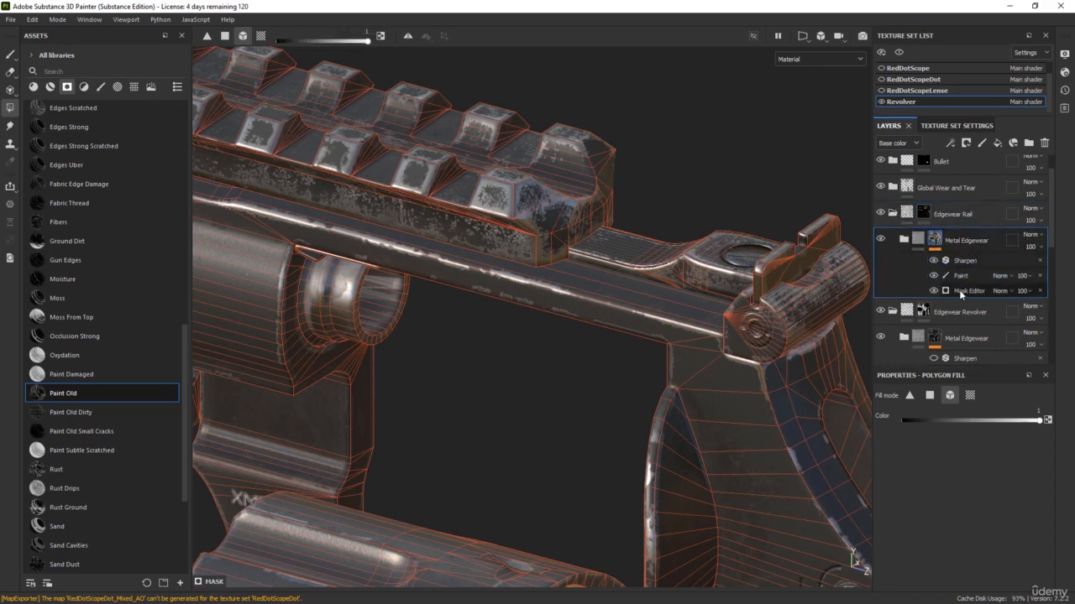
{"action": "left_click", "coordinate": [958, 290]}
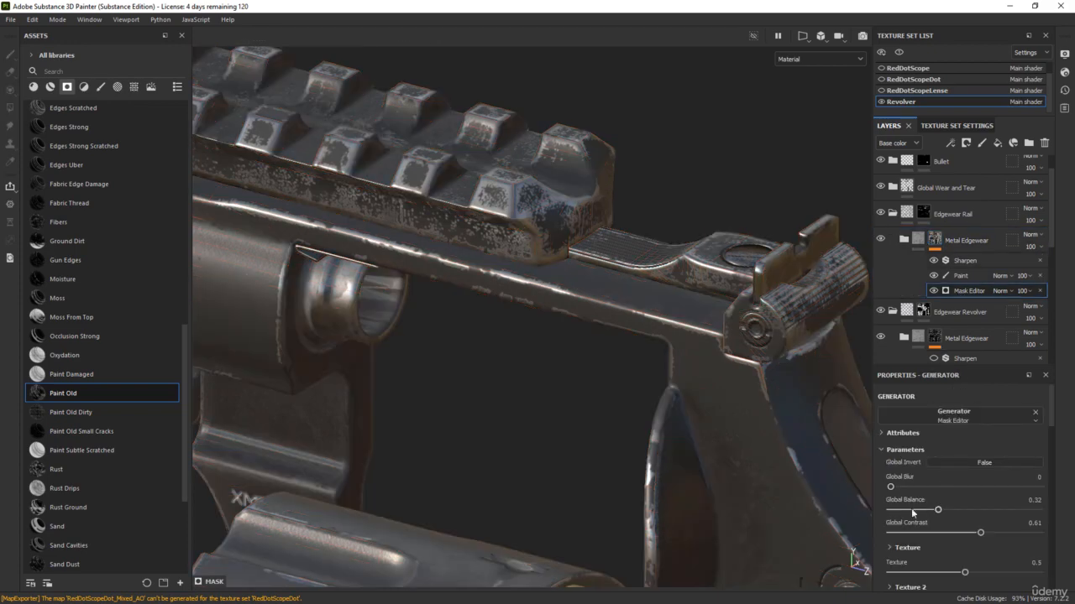
{"action": "left_click_drag", "start_coordinate": [568, 408], "coordinate": [510, 414], "text": "alt"}
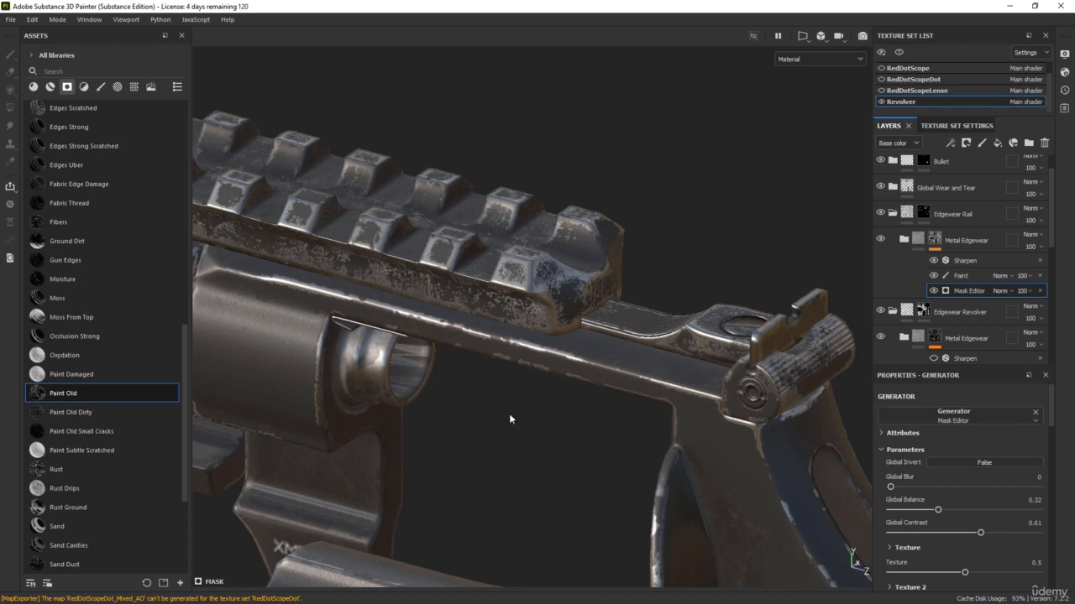
{"action": "left_click", "coordinate": [895, 509]}
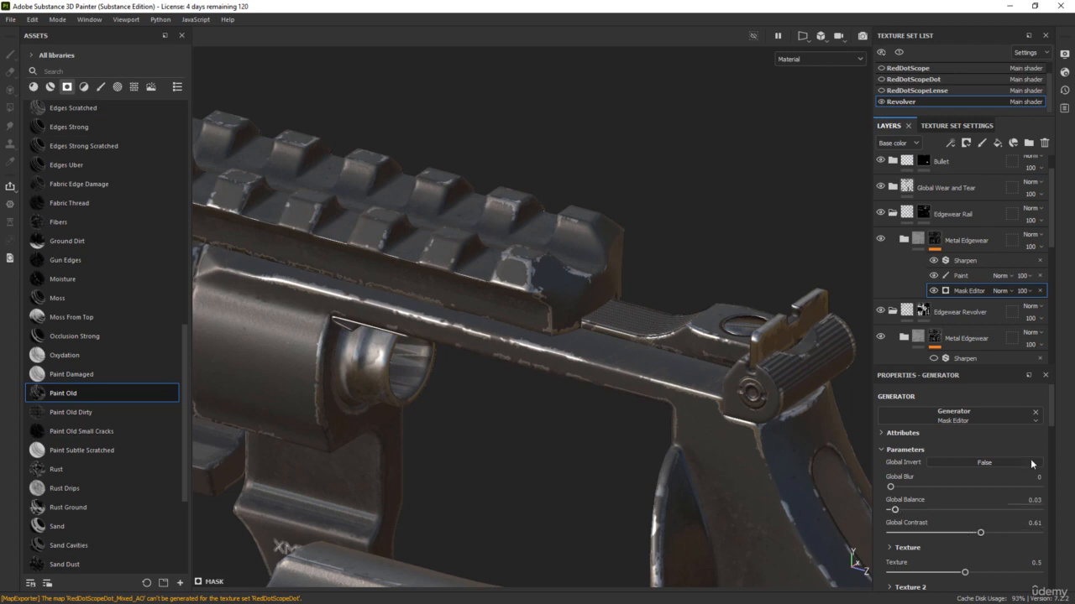
Set the grunge texture's Brush Pattern to 0.47 in the Edgewear Rail folder's Mask Editor and check the rail's wear
{"action": "left_click_drag", "start_coordinate": [1054, 410], "coordinate": [1055, 533]}
{"action": "scroll", "coordinate": [1056, 533], "scroll_direction": "up", "scroll_amount": 4}
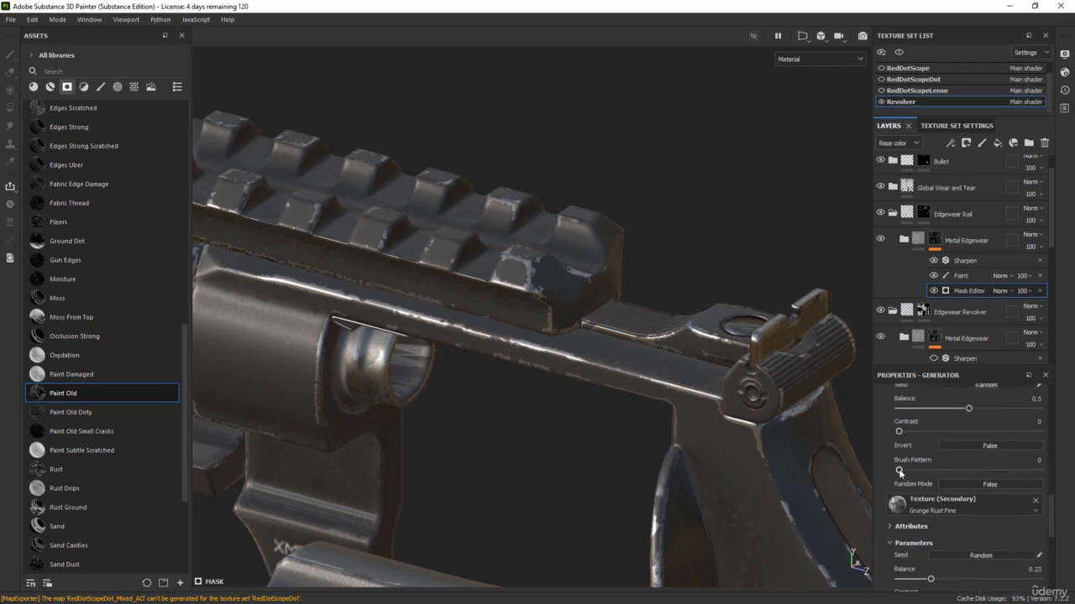
{"action": "left_click_drag", "start_coordinate": [898, 470], "coordinate": [938, 471]}
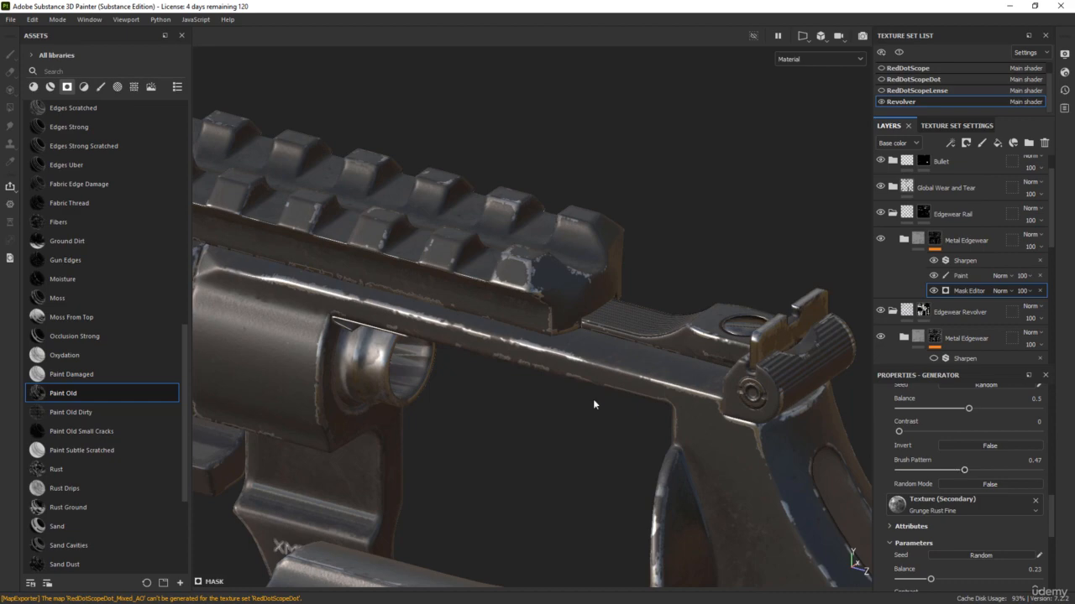
{"action": "mouse_move", "coordinate": [638, 392]}
{"action": "left_mouse_down", "text": "alt"}
{"action": "mouse_move", "coordinate": [580, 381]}
{"action": "mouse_move", "coordinate": [651, 384]}
{"action": "left_mouse_up", "text": "alt"}
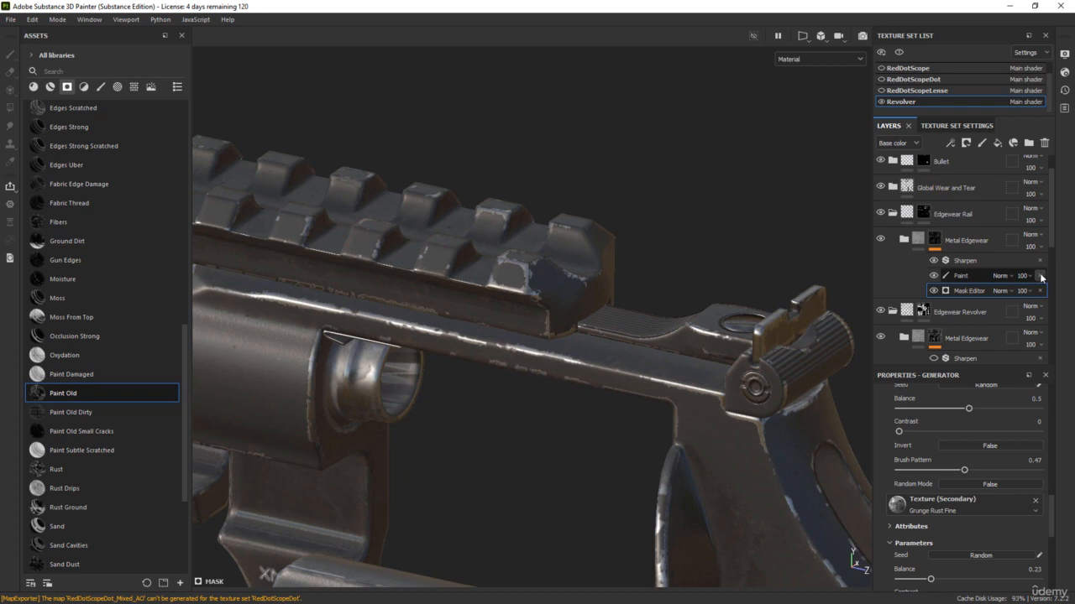
On the Edgewear Rail mask's Paint effect, paint away wear along the rear sight's side plate with a 0.85 brush
{"action": "left_click", "coordinate": [960, 278]}
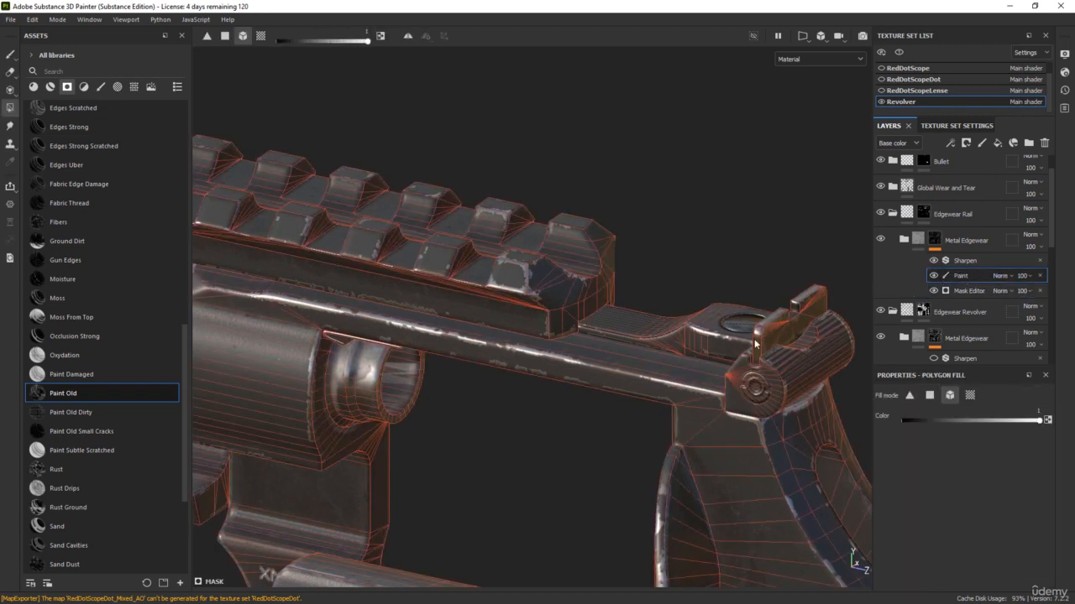
{"action": "left_click", "coordinate": [10, 54]}
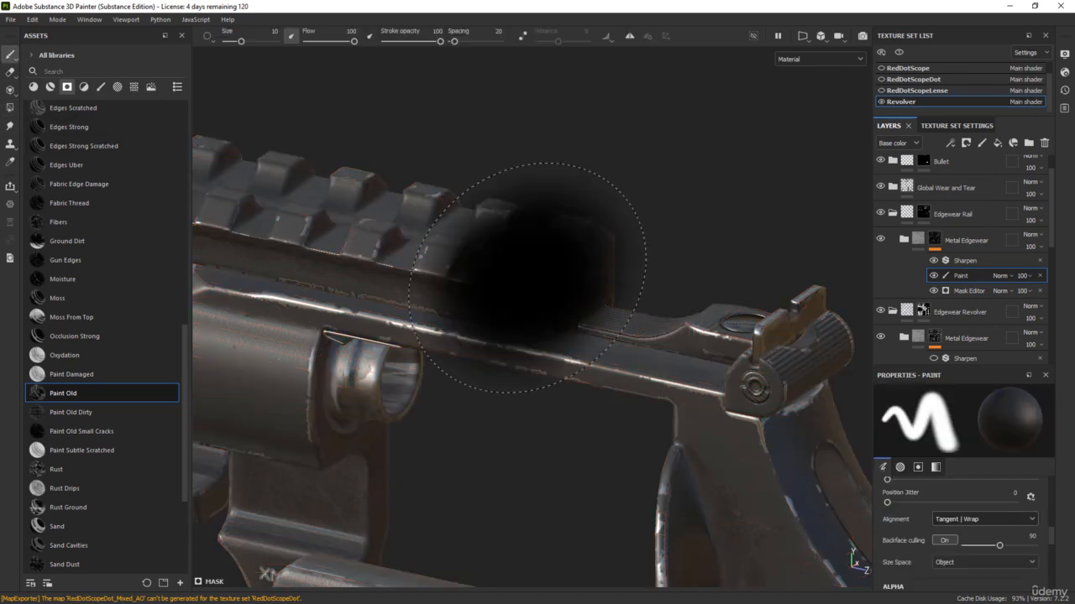
{"action": "mouse_move", "coordinate": [712, 372]}
{"action": "right_mouse_down", "text": "ctrl"}
{"action": "mouse_move", "coordinate": [729, 328]}
{"action": "mouse_move", "coordinate": [621, 328]}
{"action": "mouse_move", "coordinate": [667, 370]}
{"action": "right_mouse_up", "text": "ctrl"}
{"action": "left_click_drag", "start_coordinate": [751, 423], "coordinate": [652, 288], "text": "alt"}
{"action": "scroll", "coordinate": [686, 337], "scroll_direction": "up", "scroll_amount": 2}
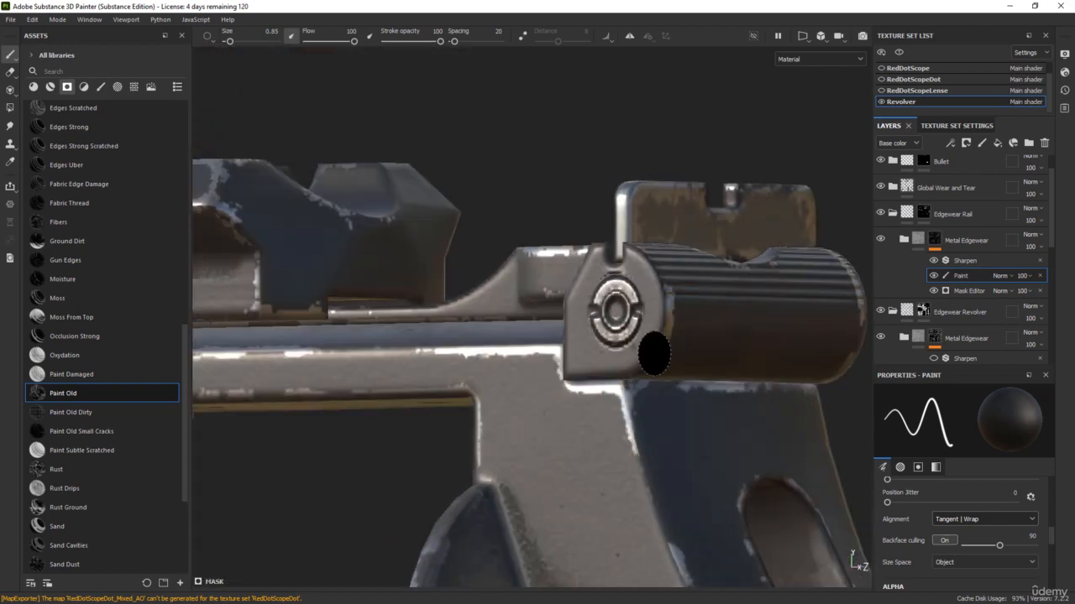
{"action": "mouse_move", "coordinate": [655, 353]}
{"action": "left_mouse_down"}
{"action": "mouse_move", "coordinate": [669, 302]}
{"action": "mouse_move", "coordinate": [671, 325]}
{"action": "mouse_move", "coordinate": [672, 292]}
{"action": "left_mouse_up"}
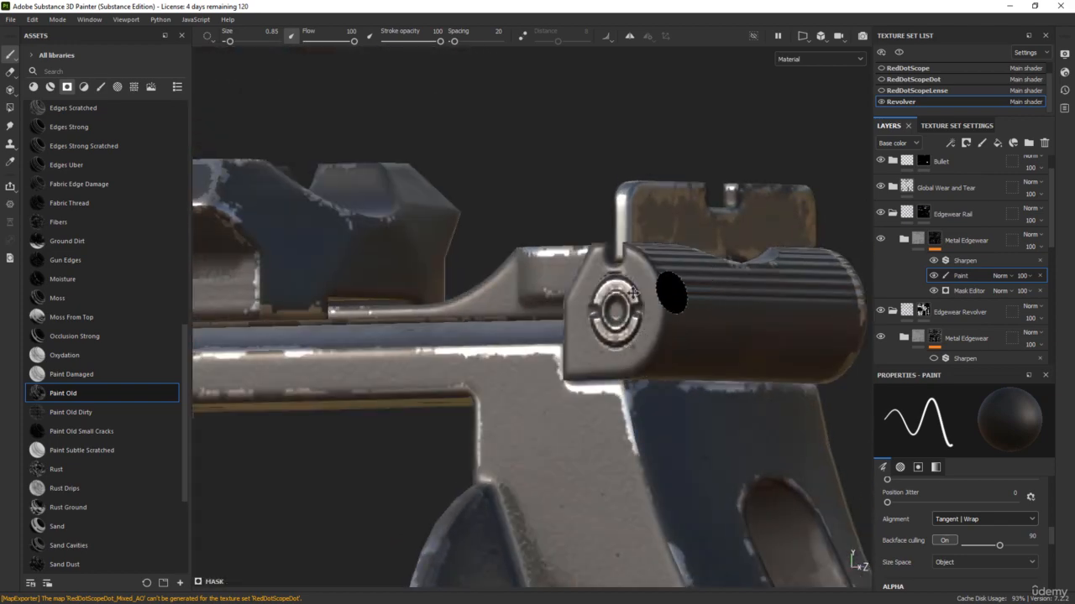
{"action": "middle_click_drag", "start_coordinate": [831, 309], "coordinate": [701, 311], "text": "alt"}
{"action": "mouse_move", "coordinate": [703, 312]}
{"action": "left_mouse_down", "text": "alt"}
{"action": "mouse_move", "coordinate": [610, 299]}
{"action": "mouse_move", "coordinate": [586, 345]}
{"action": "mouse_move", "coordinate": [664, 355]}
{"action": "mouse_move", "coordinate": [719, 252]}
{"action": "left_mouse_up", "text": "alt"}
{"action": "left_click_drag", "start_coordinate": [727, 328], "coordinate": [620, 249], "text": "alt"}
{"action": "scroll", "coordinate": [787, 389], "scroll_direction": "up", "scroll_amount": 3}
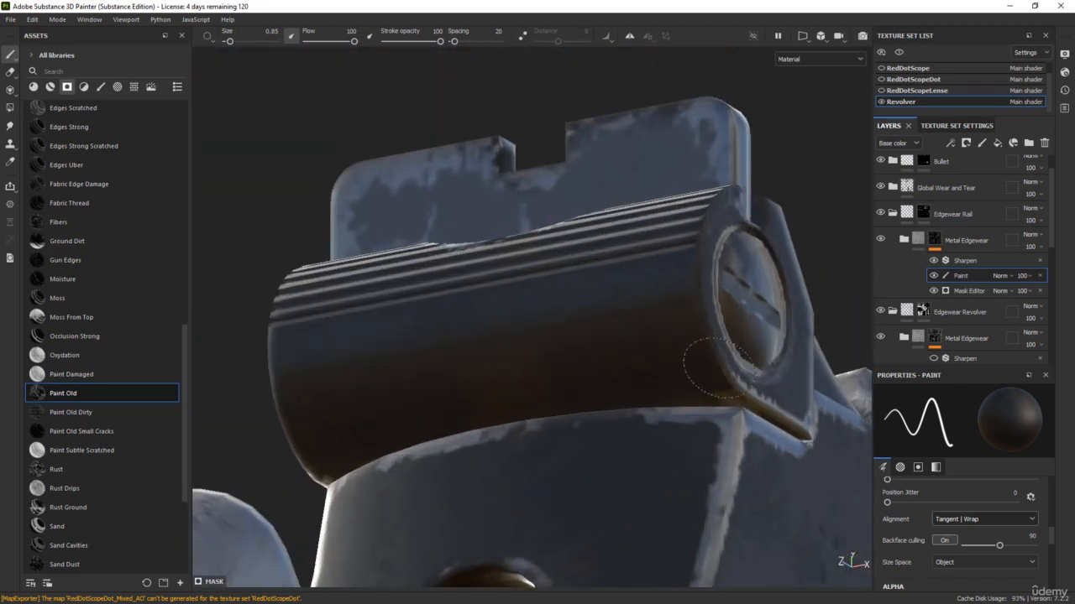
Reduce the brush size to 0.38 and paint away the wear around the rear sight's slotted side screw
{"action": "left_click_drag", "start_coordinate": [727, 382], "coordinate": [592, 383], "text": "alt"}
{"action": "right_click_drag", "start_coordinate": [715, 372], "coordinate": [604, 373], "text": "ctrl"}
{"action": "left_click_drag", "start_coordinate": [592, 352], "coordinate": [495, 352], "text": "alt"}
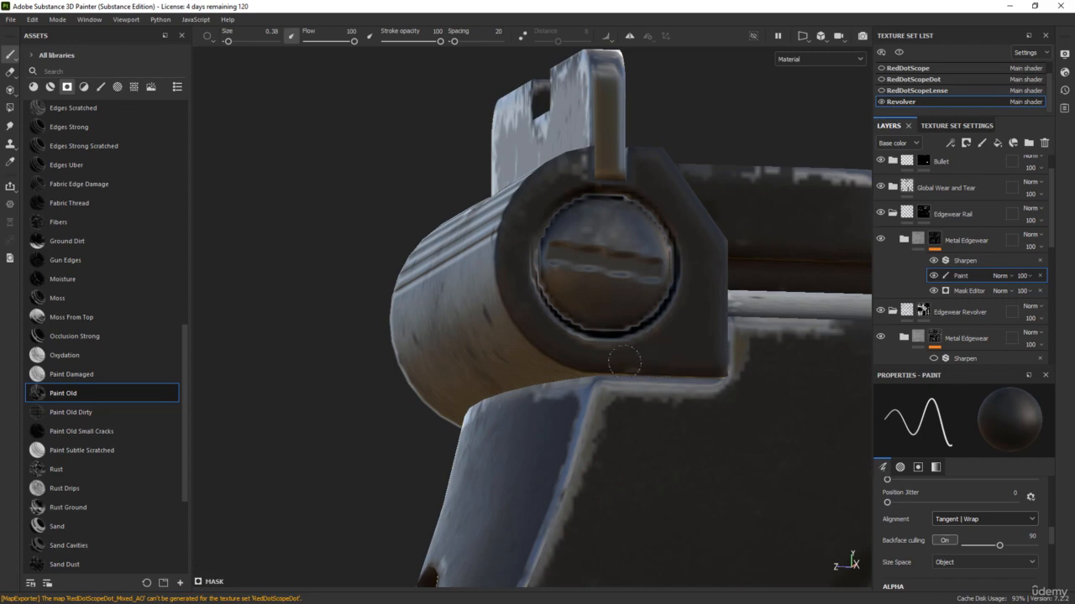
{"action": "left_click_drag", "start_coordinate": [638, 187], "coordinate": [722, 310], "text": "alt"}
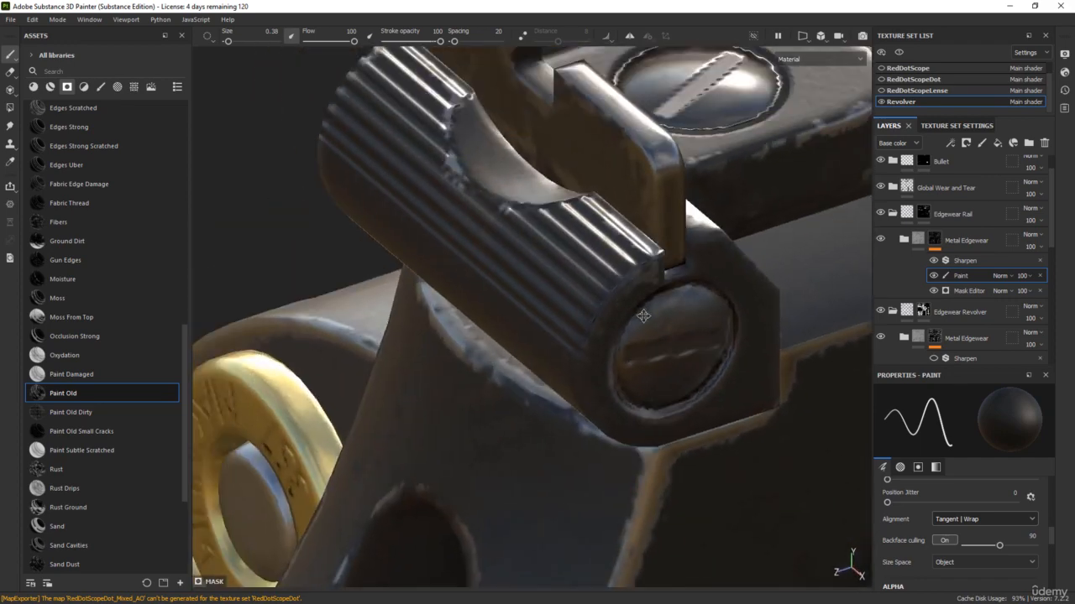
{"action": "scroll", "coordinate": [610, 294], "scroll_direction": "up", "scroll_amount": 3}
{"action": "scroll", "coordinate": [610, 310], "scroll_direction": "down", "scroll_amount": 6}
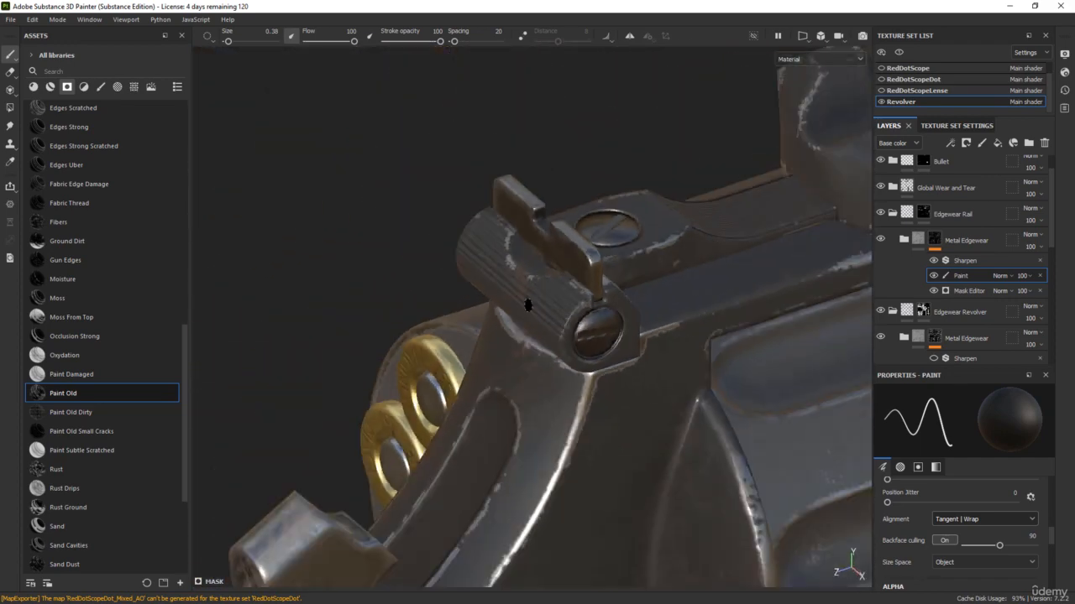
Paint away the wear around the notch in the rear sight's ribbed cylinder
{"action": "left_click_drag", "start_coordinate": [510, 300], "coordinate": [789, 315], "text": "alt"}
{"action": "scroll", "coordinate": [580, 295], "scroll_direction": "up", "scroll_amount": 6}
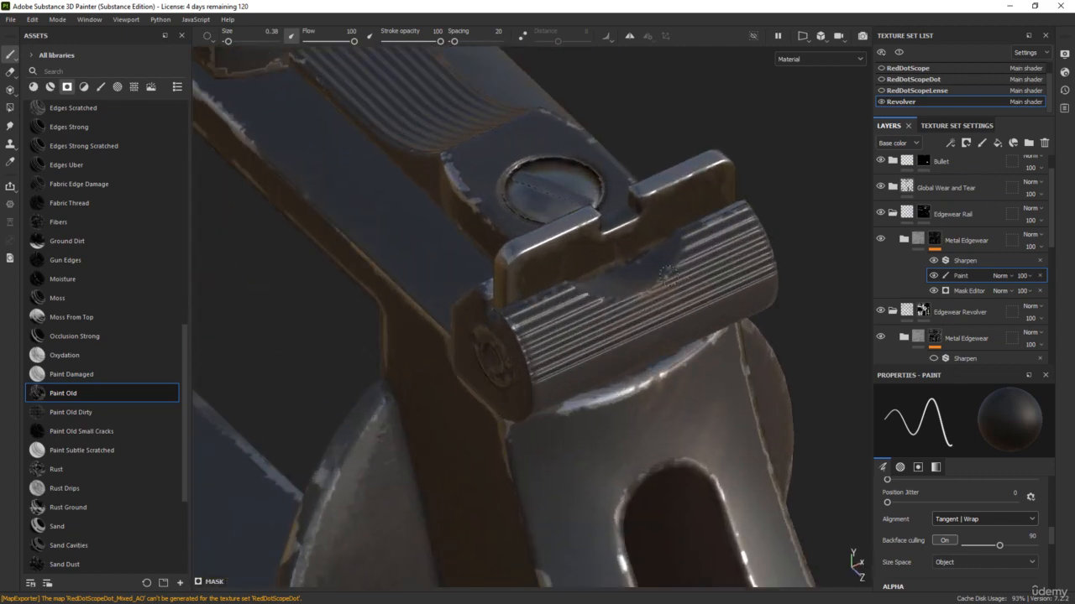
{"action": "left_click_drag", "start_coordinate": [672, 263], "coordinate": [572, 274], "text": "alt"}
{"action": "middle_click_drag", "start_coordinate": [573, 275], "coordinate": [678, 292], "text": "alt"}
{"action": "scroll", "coordinate": [658, 260], "scroll_direction": "down", "scroll_amount": 3}
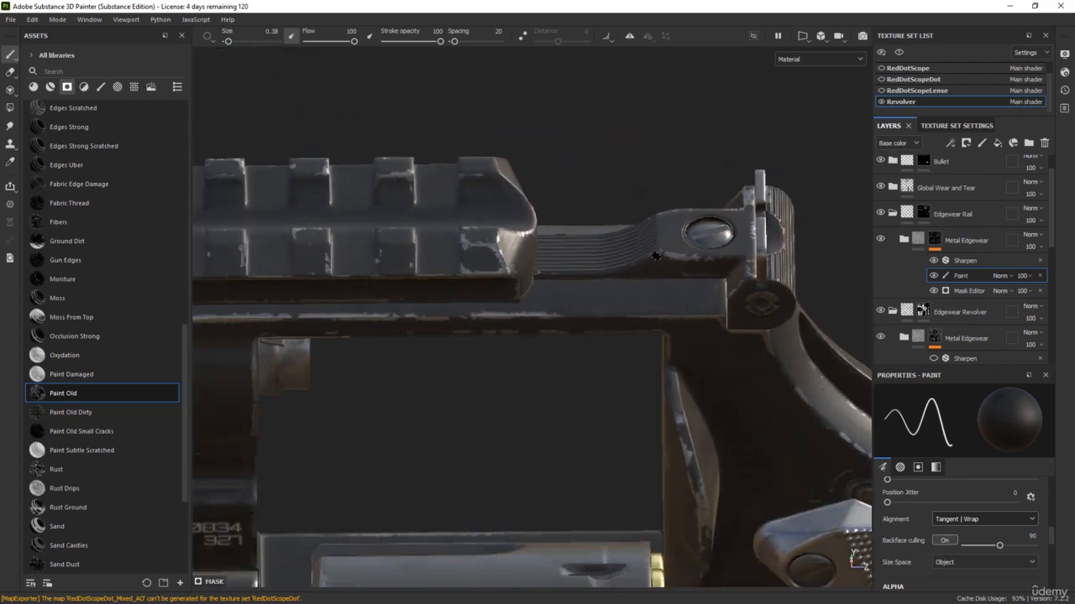
Inspect the barrel and select the Paint effect on the Edgewear Revolver folder's Metal Edgewear mask
{"action": "scroll", "coordinate": [669, 254], "scroll_direction": "down", "scroll_amount": 3}
{"action": "left_click_drag", "start_coordinate": [669, 254], "coordinate": [489, 201], "text": "alt"}
{"action": "mouse_move", "coordinate": [365, 198]}
{"action": "left_mouse_down", "text": "alt"}
{"action": "mouse_move", "coordinate": [739, 252]}
{"action": "mouse_move", "coordinate": [772, 268]}
{"action": "mouse_move", "coordinate": [722, 271]}
{"action": "mouse_move", "coordinate": [701, 263]}
{"action": "mouse_move", "coordinate": [860, 280]}
{"action": "mouse_move", "coordinate": [704, 342]}
{"action": "left_mouse_up", "text": "alt"}
{"action": "scroll", "coordinate": [773, 269], "scroll_direction": "up", "scroll_amount": 3}
{"action": "middle_click_drag", "start_coordinate": [524, 324], "coordinate": [573, 307], "text": "alt"}
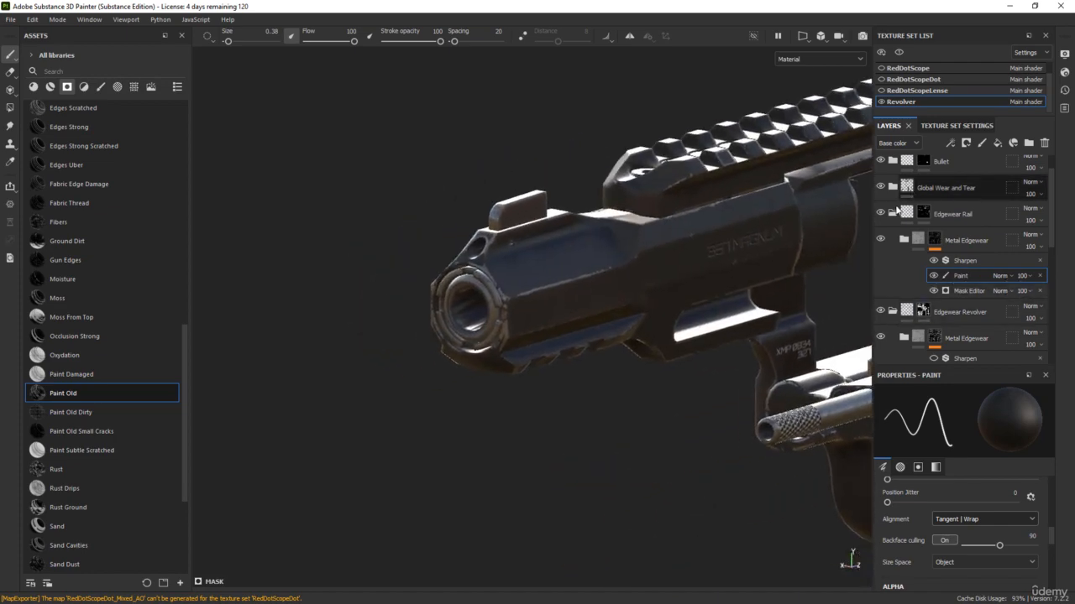
{"action": "left_click", "coordinate": [892, 215]}
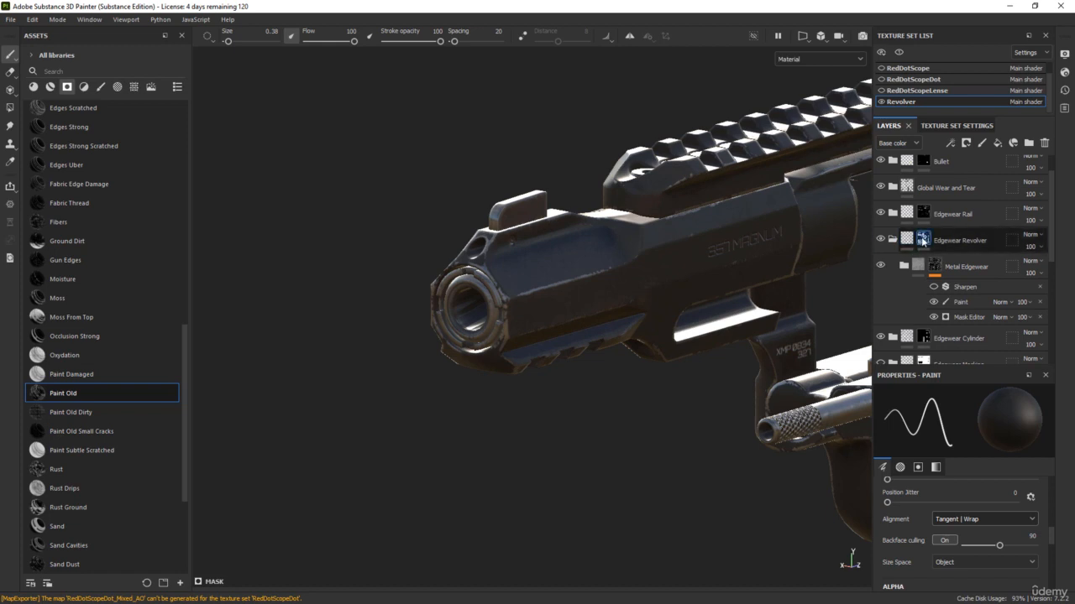
{"action": "double_click", "coordinate": [960, 302]}
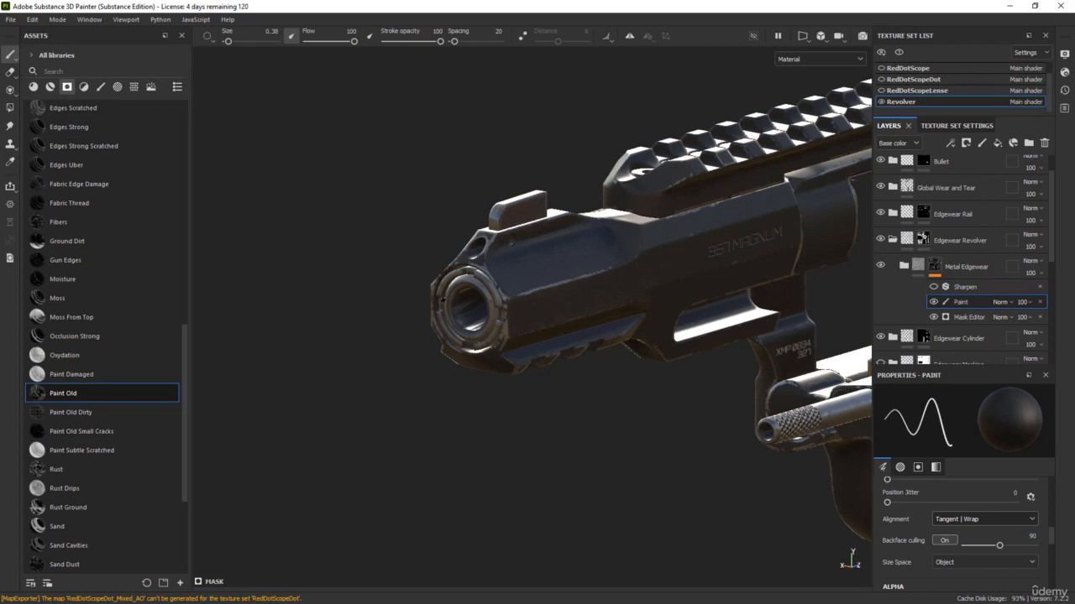
Inspect the edge wear on the revolver's cylinder, frame and barrel
{"action": "left_click_drag", "start_coordinate": [444, 299], "coordinate": [601, 312], "text": "alt"}
{"action": "scroll", "coordinate": [720, 312], "scroll_direction": "up", "scroll_amount": 3}
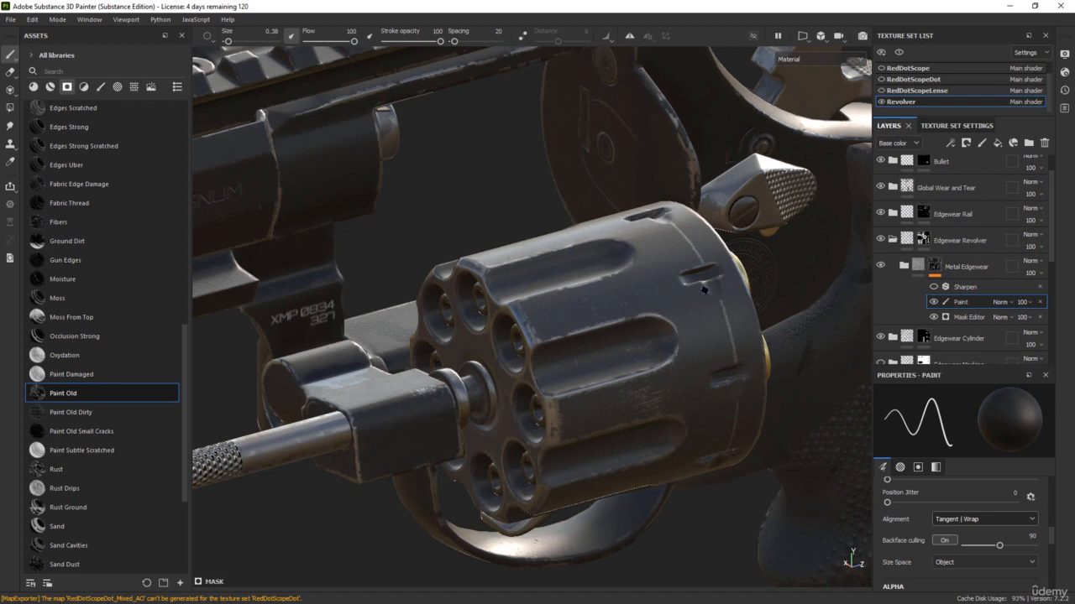
{"action": "scroll", "coordinate": [682, 321], "scroll_direction": "down", "scroll_amount": 3}
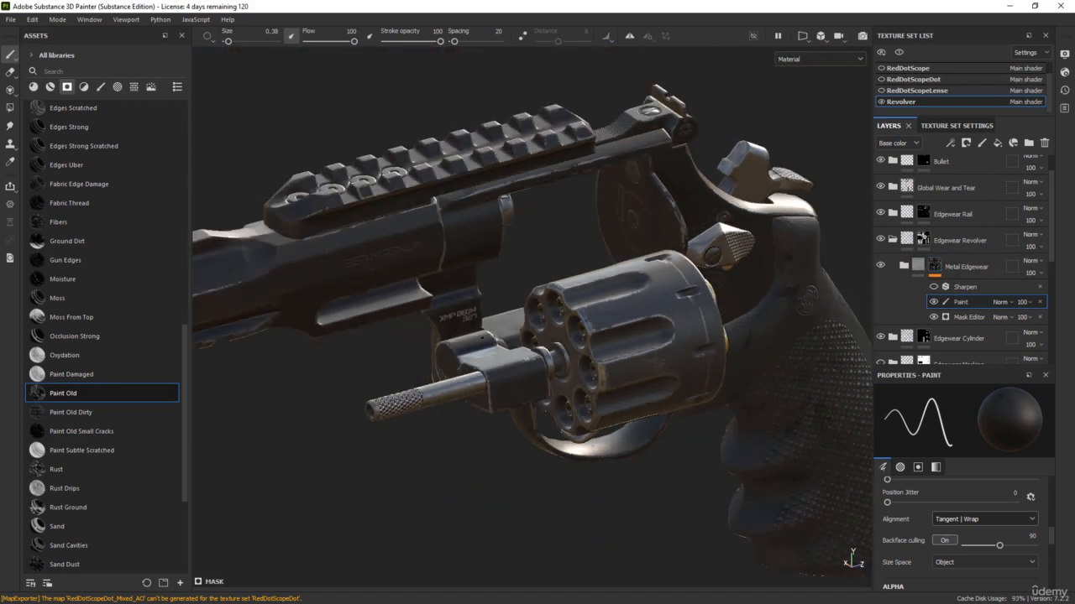
{"action": "middle_click_drag", "start_coordinate": [252, 353], "coordinate": [446, 316], "text": "alt"}
{"action": "left_click_drag", "start_coordinate": [446, 316], "coordinate": [571, 294], "text": "alt"}
{"action": "scroll", "coordinate": [605, 265], "scroll_direction": "up", "scroll_amount": 3}
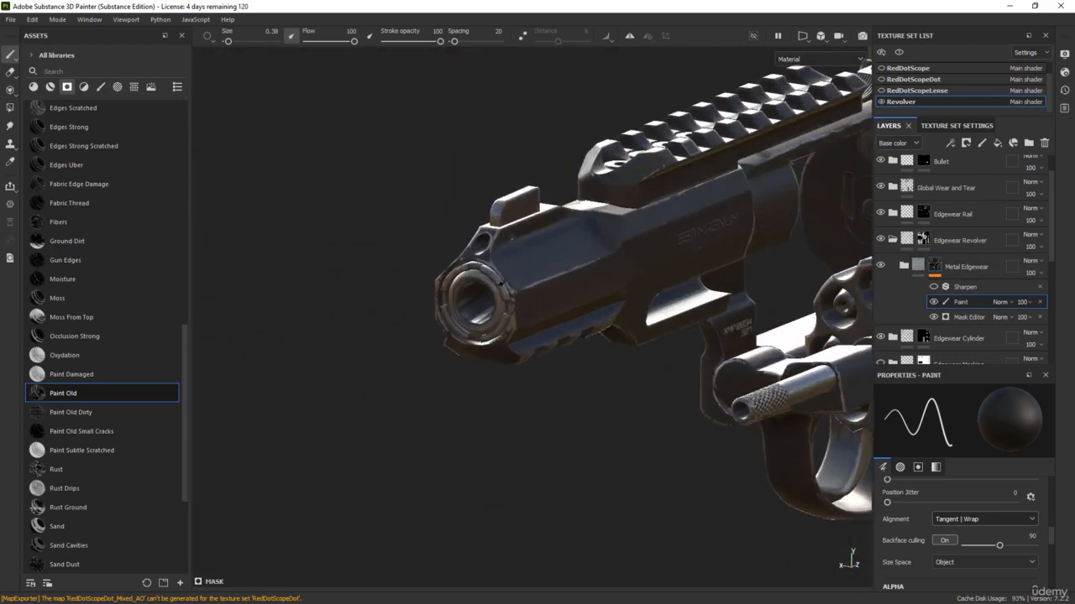
Rotate the lighting and paint away the wear on the muzzle's front face below the front sight
{"action": "scroll", "coordinate": [478, 308], "scroll_direction": "up", "scroll_amount": 3}
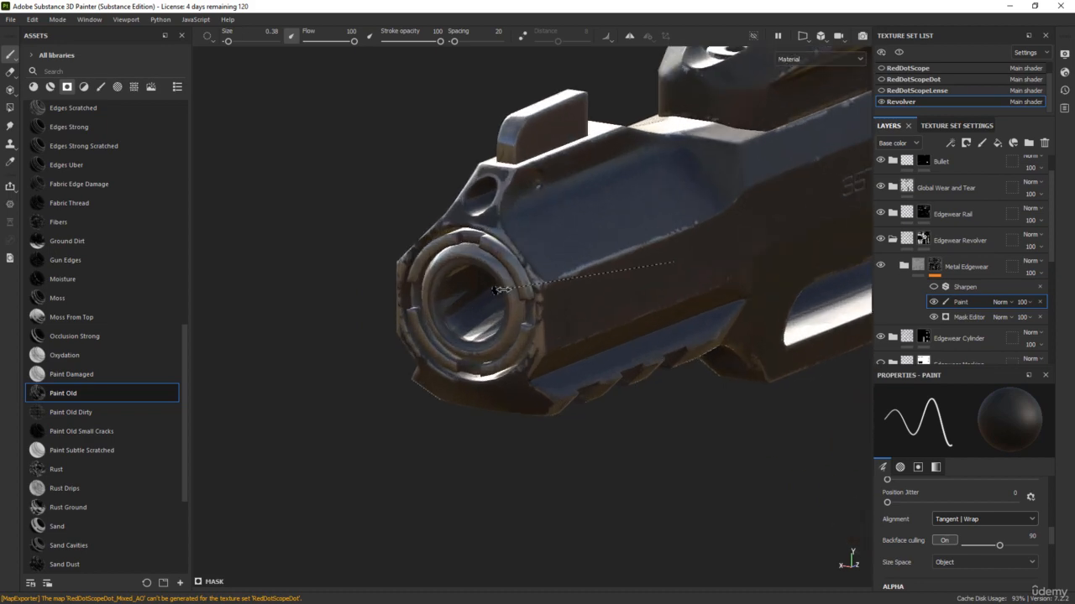
{"action": "right_click_drag", "start_coordinate": [496, 292], "coordinate": [488, 267], "text": "shift"}
{"action": "scroll", "coordinate": [489, 265], "scroll_direction": "up", "scroll_amount": 3}
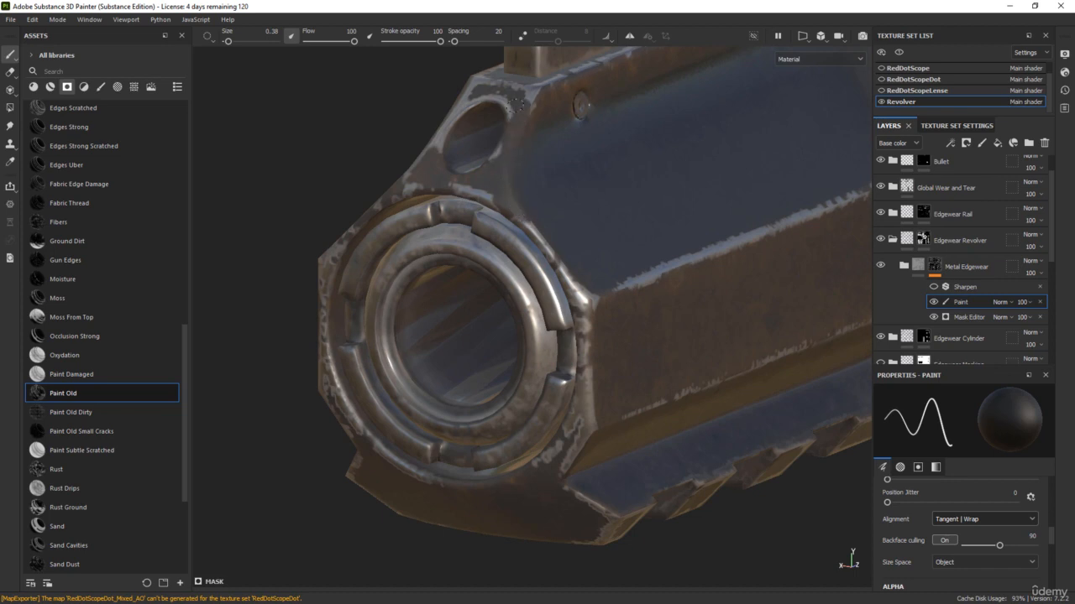
{"action": "left_click_drag", "start_coordinate": [403, 154], "coordinate": [487, 206], "text": "alt"}
{"action": "middle_click_drag", "start_coordinate": [375, 246], "coordinate": [450, 239], "text": "alt"}
{"action": "right_click_drag", "start_coordinate": [400, 256], "coordinate": [420, 247], "text": "alt"}
{"action": "left_click_drag", "start_coordinate": [420, 247], "coordinate": [409, 356], "text": "alt"}
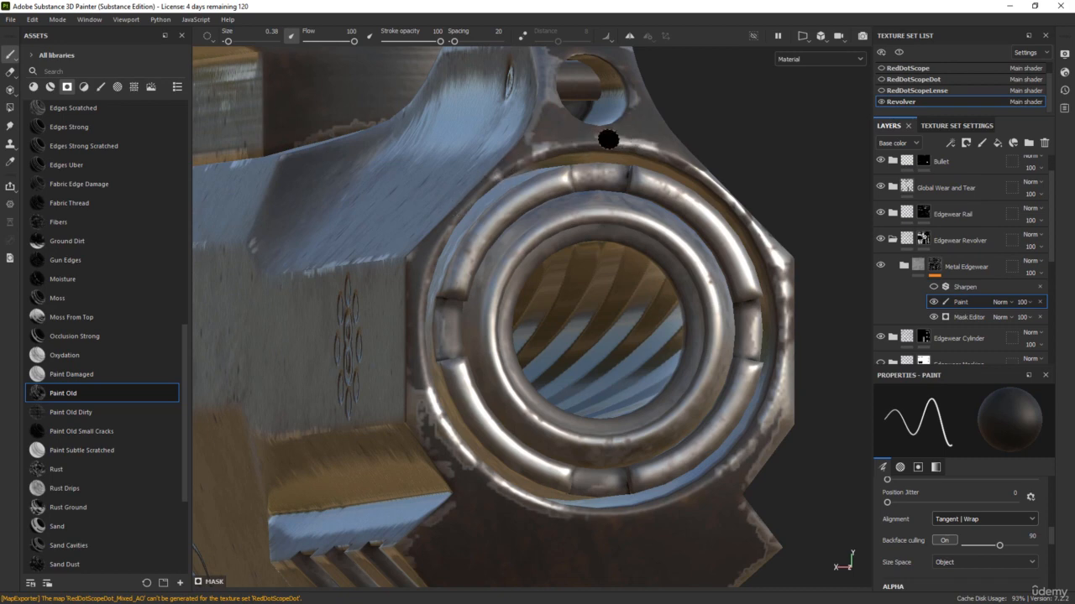
Paint away the leftover wear around the small hole and upper rim of the muzzle's front face
{"action": "middle_click_drag", "start_coordinate": [540, 151], "coordinate": [542, 154], "text": "alt"}
{"action": "left_click_drag", "start_coordinate": [543, 154], "coordinate": [561, 210], "text": "alt"}
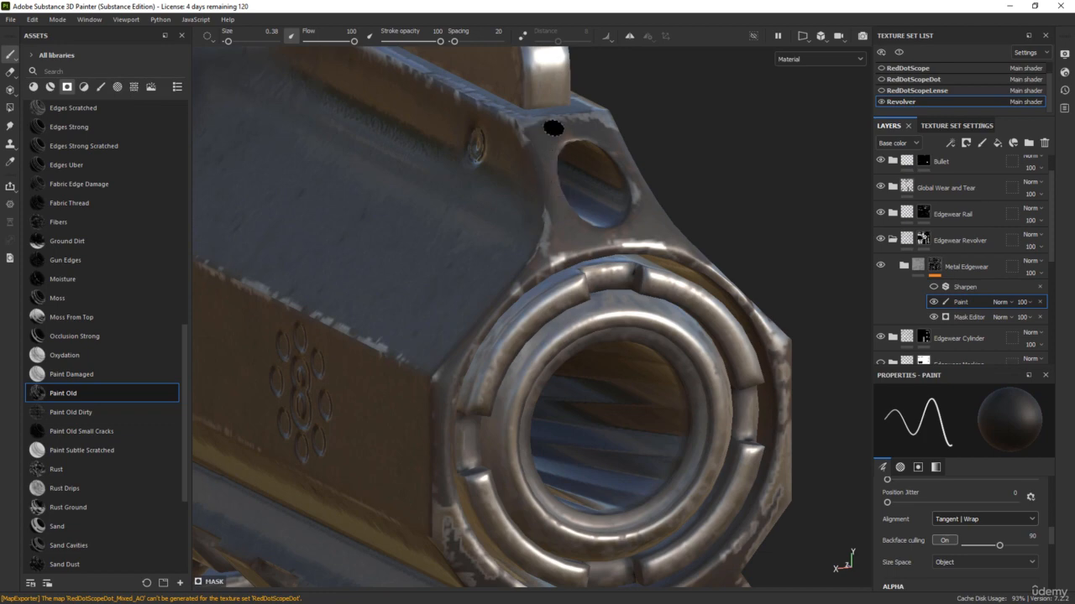
{"action": "mouse_move", "coordinate": [621, 161]}
{"action": "left_mouse_down", "text": "alt"}
{"action": "mouse_move", "coordinate": [591, 224]}
{"action": "mouse_move", "coordinate": [640, 316]}
{"action": "mouse_move", "coordinate": [621, 389]}
{"action": "left_mouse_up", "text": "alt"}
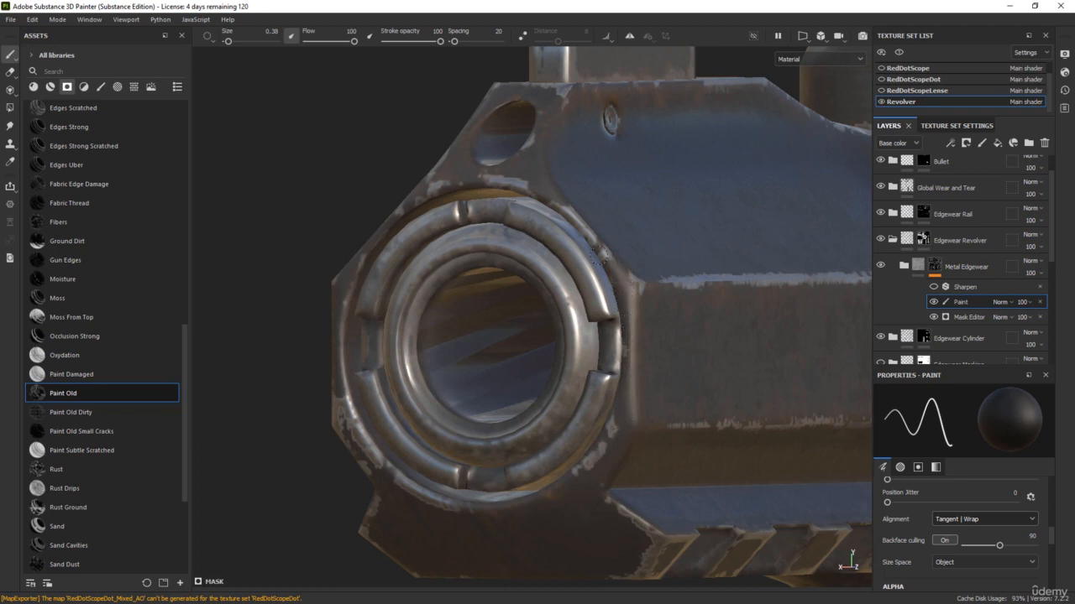
Paint away the wear along the side and lower rim of the muzzle ring and check the result
{"action": "mouse_move", "coordinate": [580, 328]}
{"action": "left_mouse_down", "text": "alt"}
{"action": "mouse_move", "coordinate": [570, 410]}
{"action": "mouse_move", "coordinate": [462, 414]}
{"action": "mouse_move", "coordinate": [454, 395]}
{"action": "mouse_move", "coordinate": [470, 322]}
{"action": "left_mouse_up", "text": "alt"}
{"action": "scroll", "coordinate": [570, 411], "scroll_direction": "up", "scroll_amount": 3}
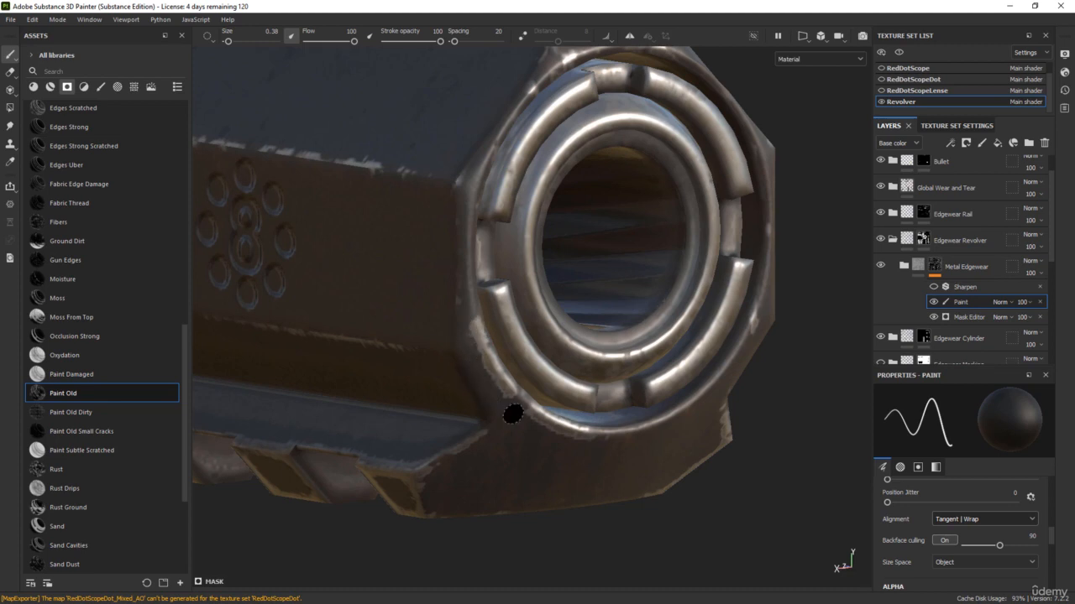
{"action": "mouse_move", "coordinate": [478, 408]}
{"action": "left_mouse_down", "text": "alt"}
{"action": "mouse_move", "coordinate": [515, 381]}
{"action": "mouse_move", "coordinate": [501, 366]}
{"action": "mouse_move", "coordinate": [525, 386]}
{"action": "left_mouse_up", "text": "alt"}
{"action": "scroll", "coordinate": [592, 405], "scroll_direction": "down", "scroll_amount": 3}
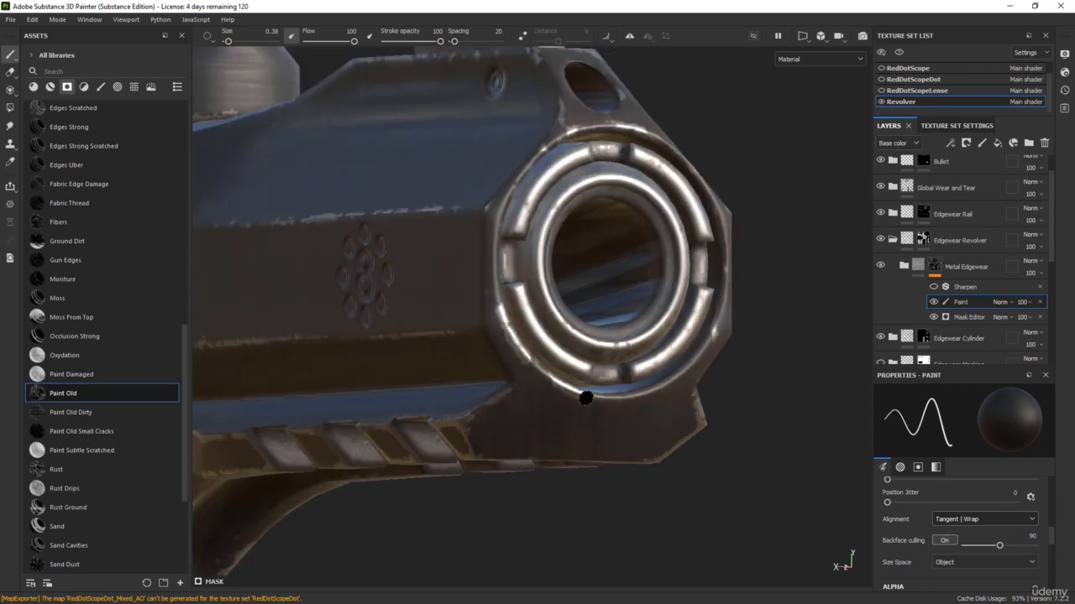
{"action": "left_click_drag", "start_coordinate": [629, 412], "coordinate": [606, 255], "text": "alt"}
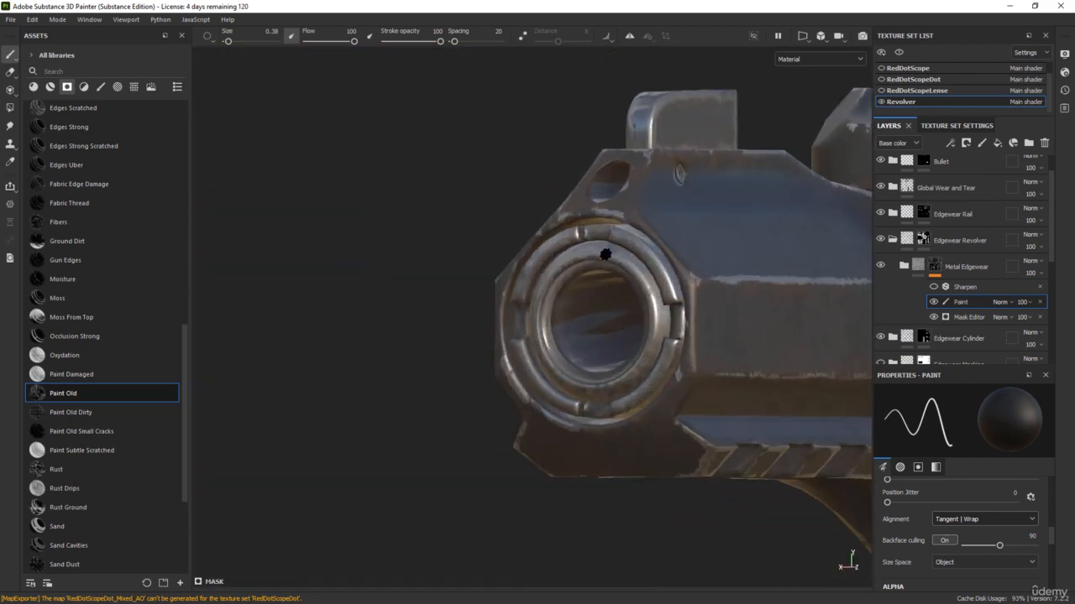
Inspect the cleaned wear on the muzzle's front face, ring and small upper hole from both sides
{"action": "scroll", "coordinate": [613, 202], "scroll_direction": "up", "scroll_amount": 4}
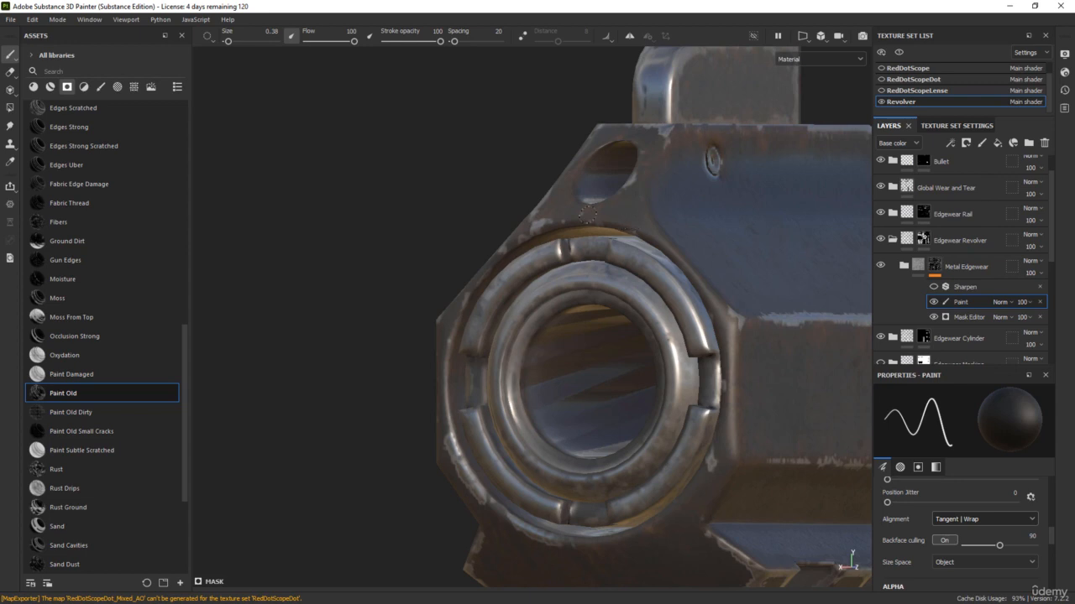
{"action": "scroll", "coordinate": [614, 353], "scroll_direction": "down", "scroll_amount": 3}
{"action": "left_click_drag", "start_coordinate": [614, 352], "coordinate": [601, 308], "text": "alt"}
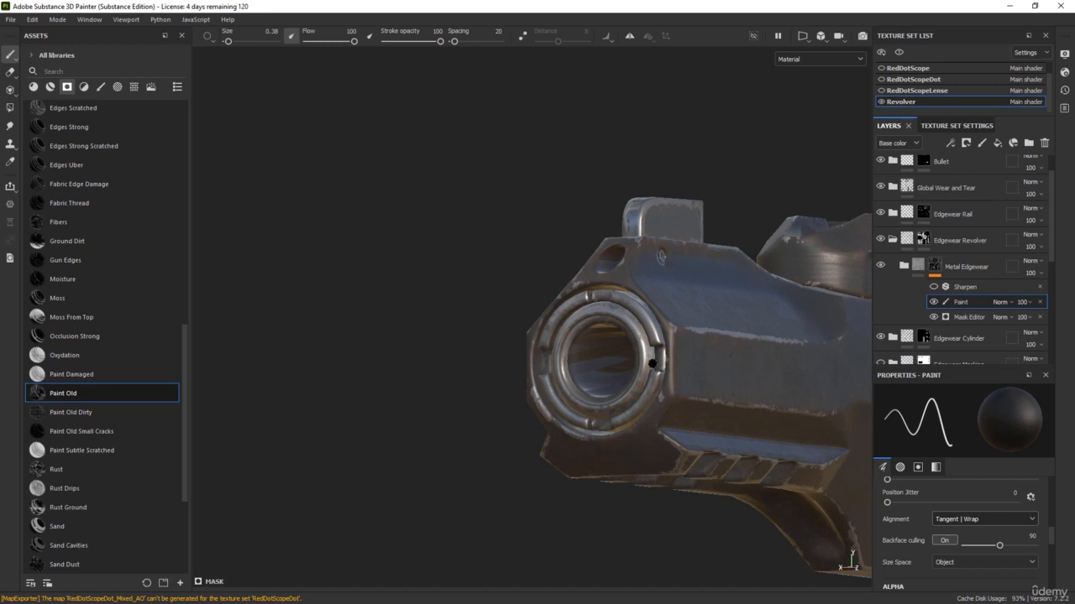
{"action": "scroll", "coordinate": [573, 293], "scroll_direction": "up", "scroll_amount": 3}
{"action": "mouse_move", "coordinate": [573, 293]}
{"action": "left_mouse_down", "text": "alt"}
{"action": "mouse_move", "coordinate": [619, 288]}
{"action": "mouse_move", "coordinate": [572, 282]}
{"action": "left_mouse_up", "text": "alt"}
{"action": "scroll", "coordinate": [572, 283], "scroll_direction": "up", "scroll_amount": 1}
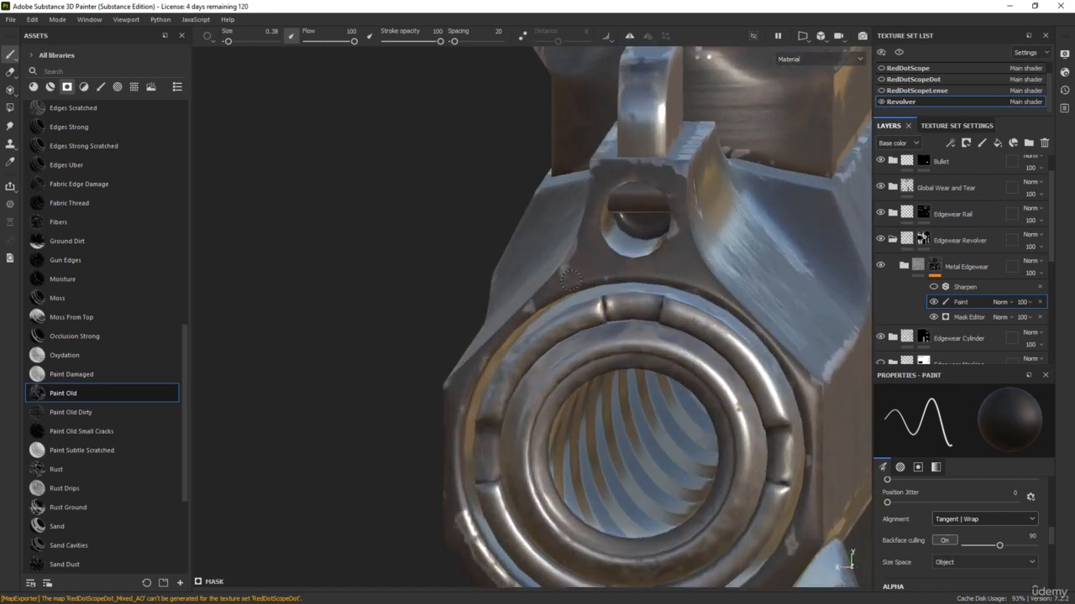
{"action": "left_click_drag", "start_coordinate": [597, 271], "coordinate": [622, 290], "text": "alt"}
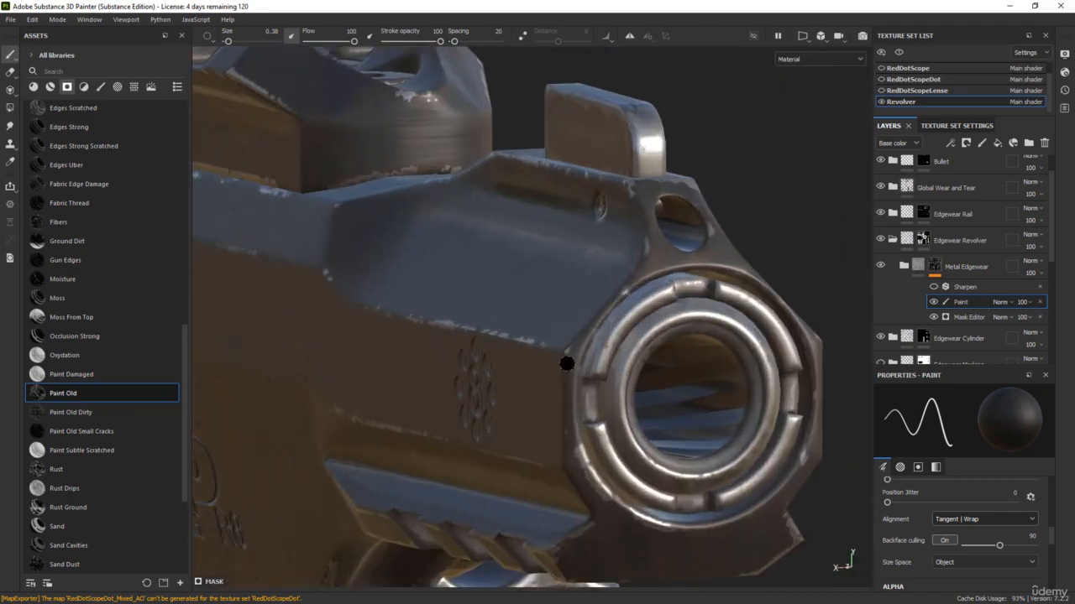
Examine the overall edge wear along the barrel, frame, open cylinder and grip of the revolver
{"action": "scroll", "coordinate": [580, 363], "scroll_direction": "down", "scroll_amount": 4}
{"action": "left_click_drag", "start_coordinate": [713, 353], "coordinate": [521, 335], "text": "alt"}
{"action": "middle_click_drag", "start_coordinate": [726, 456], "coordinate": [592, 433], "text": "alt"}
{"action": "left_click_drag", "start_coordinate": [592, 433], "coordinate": [362, 453], "text": "alt"}
{"action": "middle_click_drag", "start_coordinate": [611, 435], "coordinate": [459, 390], "text": "alt"}
{"action": "scroll", "coordinate": [458, 390], "scroll_direction": "down", "scroll_amount": 2}
{"action": "left_click_drag", "start_coordinate": [538, 411], "coordinate": [702, 391], "text": "alt"}
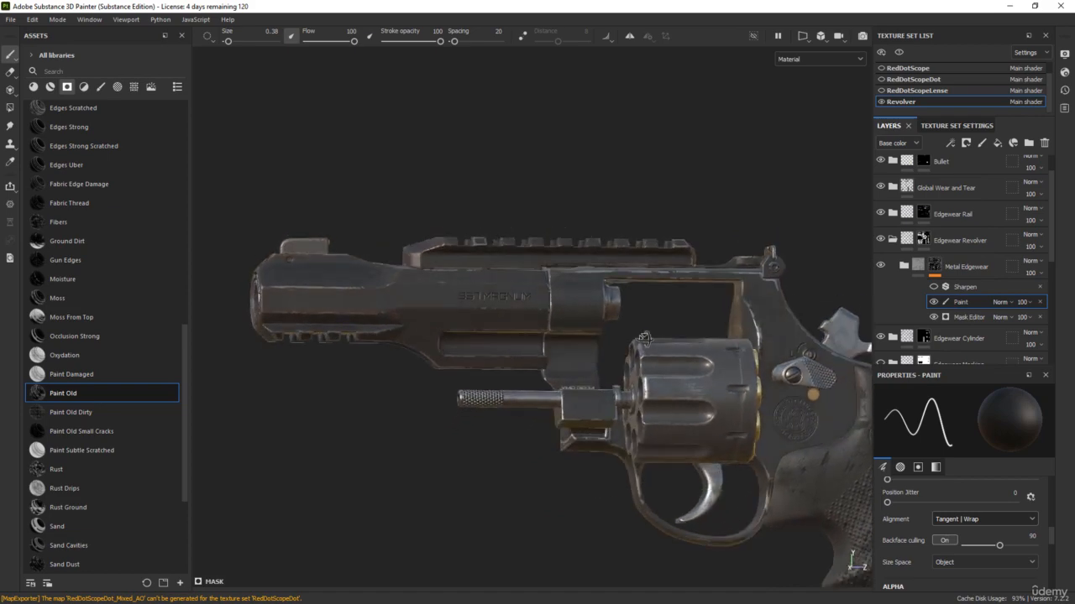
{"action": "middle_click_drag", "start_coordinate": [747, 411], "coordinate": [664, 357], "text": "alt"}
{"action": "left_click_drag", "start_coordinate": [664, 357], "coordinate": [728, 339], "text": "alt"}
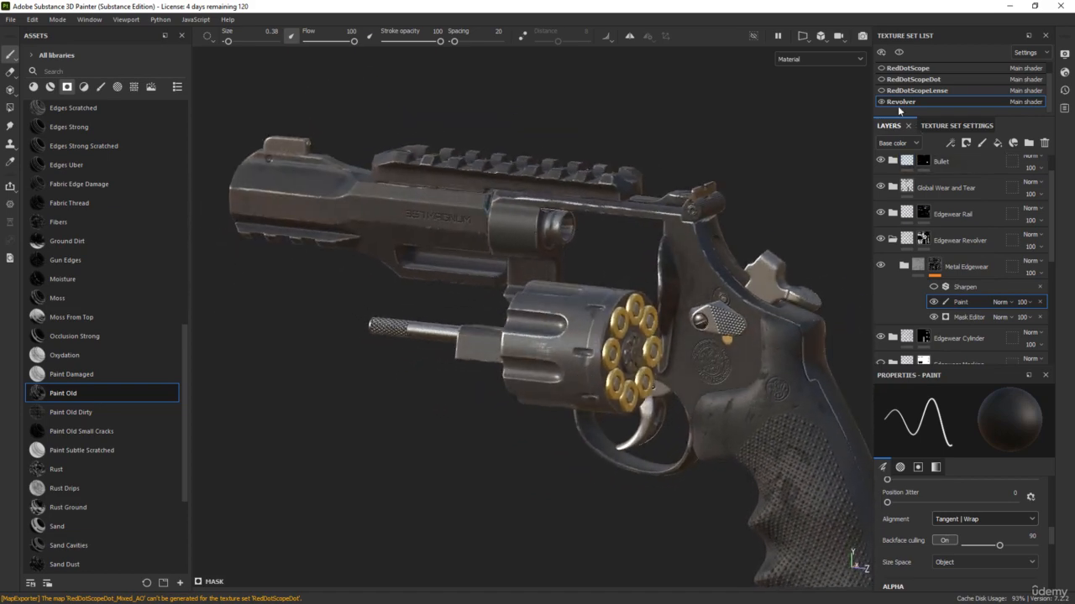
Make the RedDotScope, RedDotScopeDot, RedDotScopeLense and Flashlight texture sets visible alongside the revolver
{"action": "left_click", "coordinate": [881, 68]}
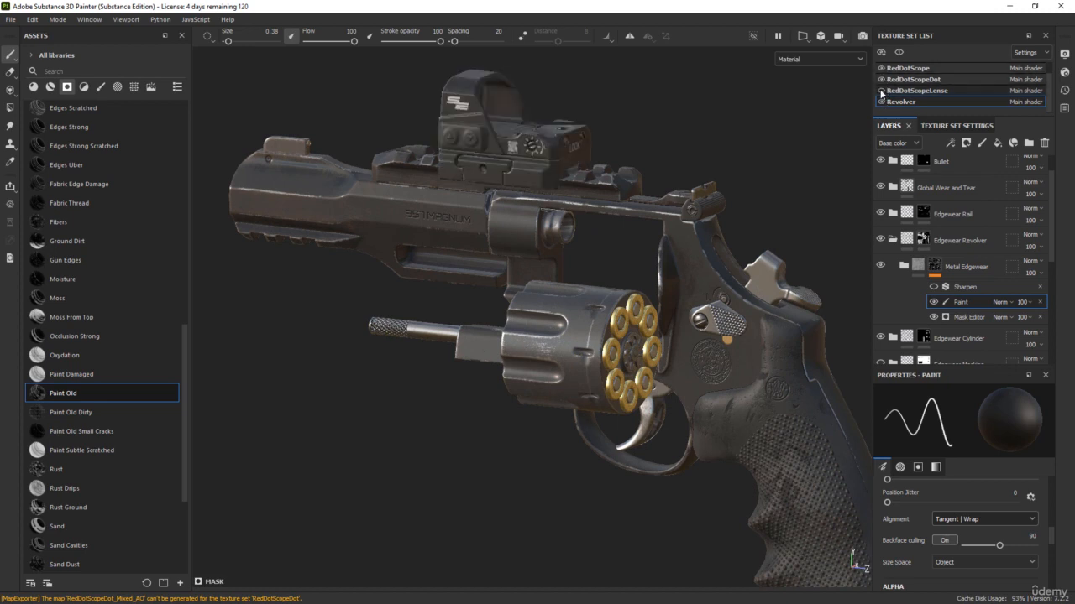
{"action": "scroll", "coordinate": [901, 89], "scroll_direction": "up", "scroll_amount": 1}
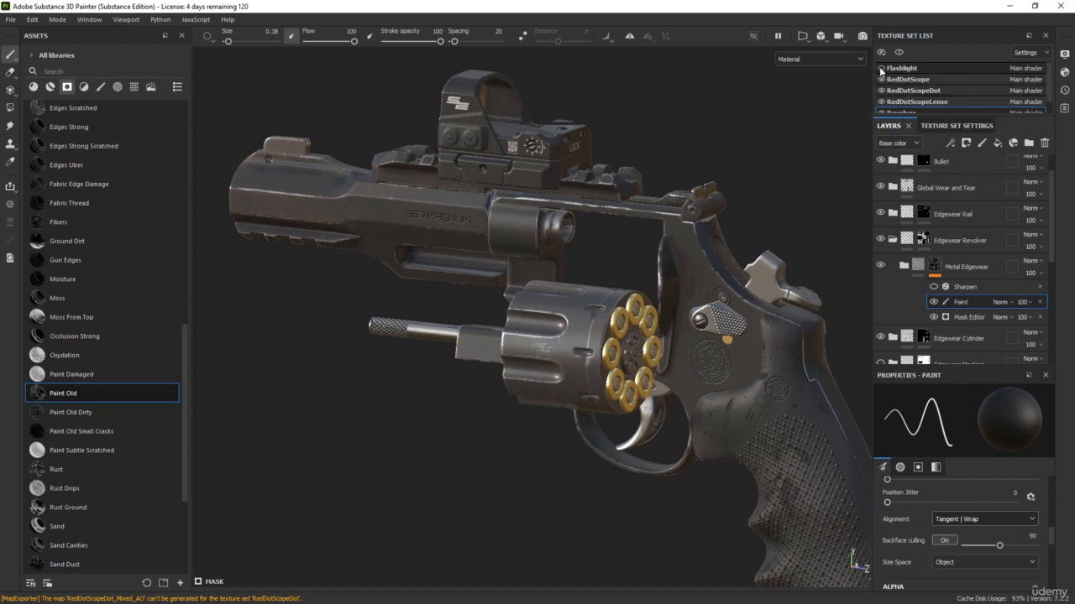
{"action": "left_click", "coordinate": [881, 68]}
{"action": "mouse_move", "coordinate": [626, 107]}
{"action": "left_mouse_down", "text": "alt"}
{"action": "mouse_move", "coordinate": [487, 106]}
{"action": "mouse_move", "coordinate": [640, 101]}
{"action": "left_mouse_up", "text": "alt"}
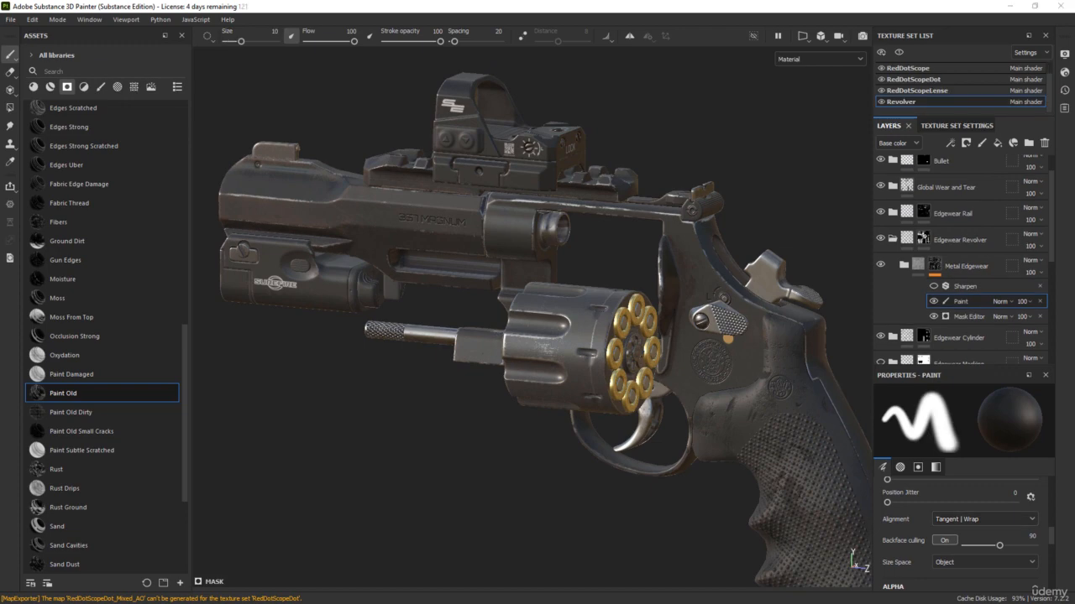
Check the small round pin above the thumb latch in the reference photo and find it on the model
{"action": "mouse_move", "coordinate": [1074, 201]}
{"action": "left_mouse_down"}
{"action": "mouse_move", "coordinate": [798, 189]}
{"action": "mouse_move", "coordinate": [616, 148]}
{"action": "left_mouse_up"}
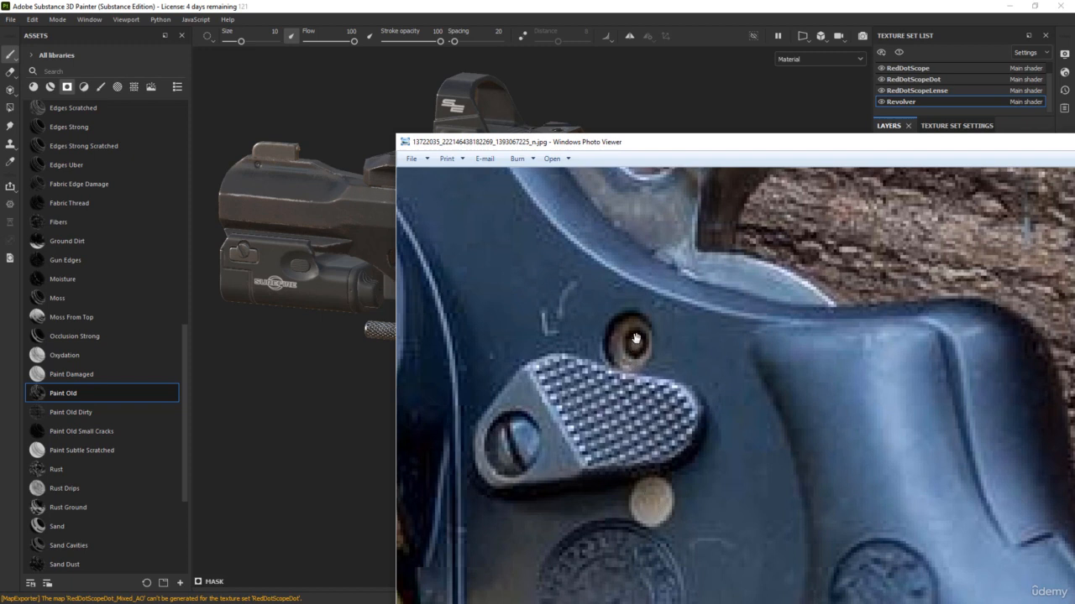
{"action": "left_click_drag", "start_coordinate": [660, 151], "coordinate": [1074, 128]}
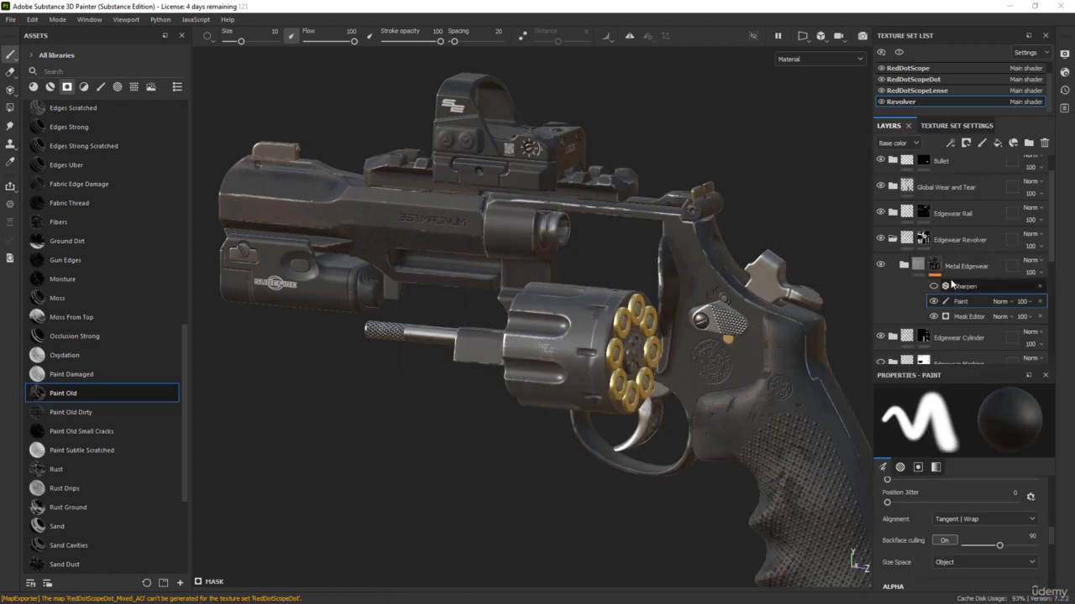
{"action": "scroll", "coordinate": [950, 283], "scroll_direction": "down", "scroll_amount": 5}
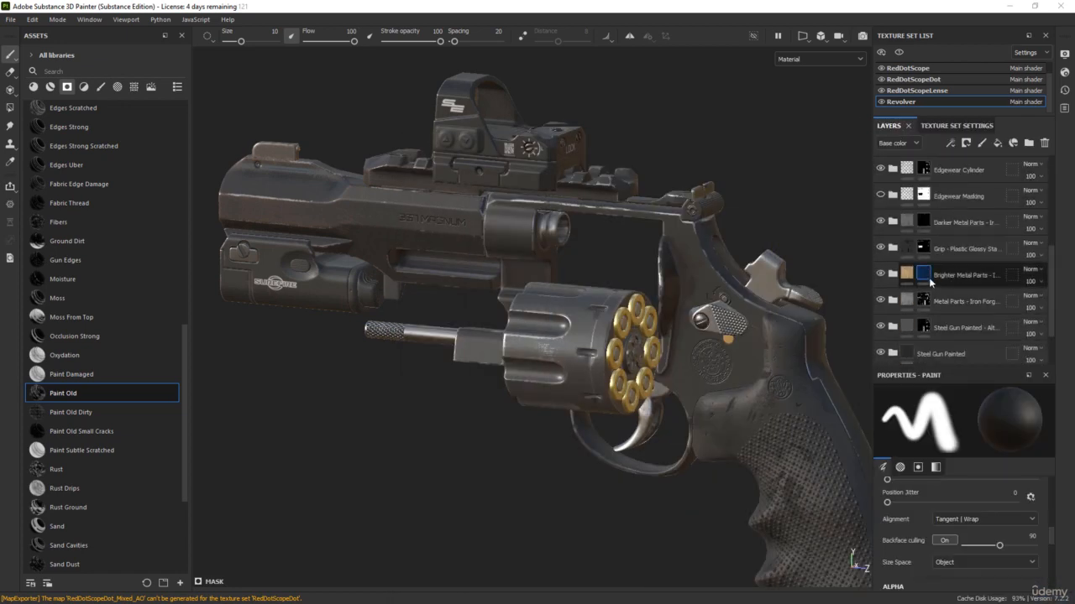
{"action": "scroll", "coordinate": [729, 310], "scroll_direction": "up", "scroll_amount": 4}
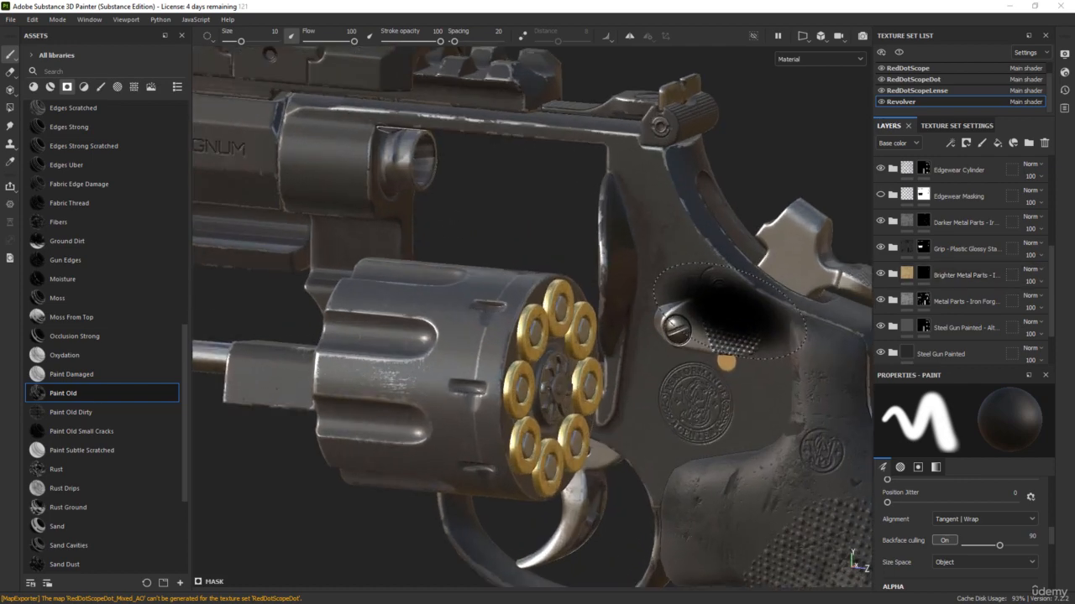
Paint away the edge wear on the small pin beside the L mark on the separated frame, using brush size 1.49
{"action": "scroll", "coordinate": [723, 311], "scroll_direction": "down", "scroll_amount": 5}
{"action": "middle_click_drag", "start_coordinate": [592, 478], "coordinate": [581, 178], "text": "alt"}
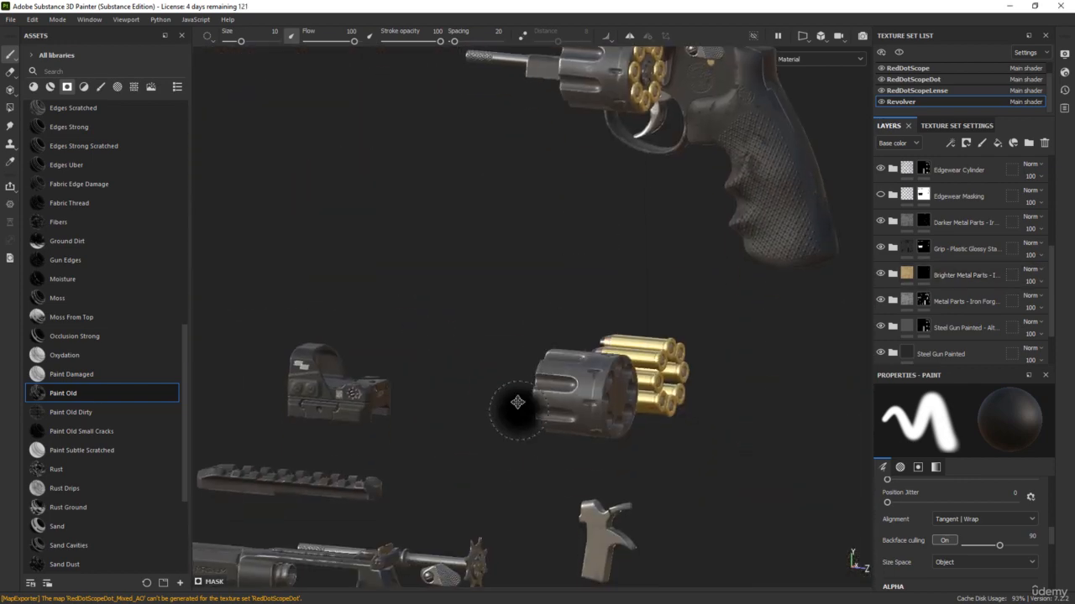
{"action": "middle_click_drag", "start_coordinate": [517, 403], "coordinate": [561, 113], "text": "alt"}
{"action": "middle_click_drag", "start_coordinate": [407, 428], "coordinate": [526, 310], "text": "alt"}
{"action": "scroll", "coordinate": [535, 285], "scroll_direction": "up", "scroll_amount": 5}
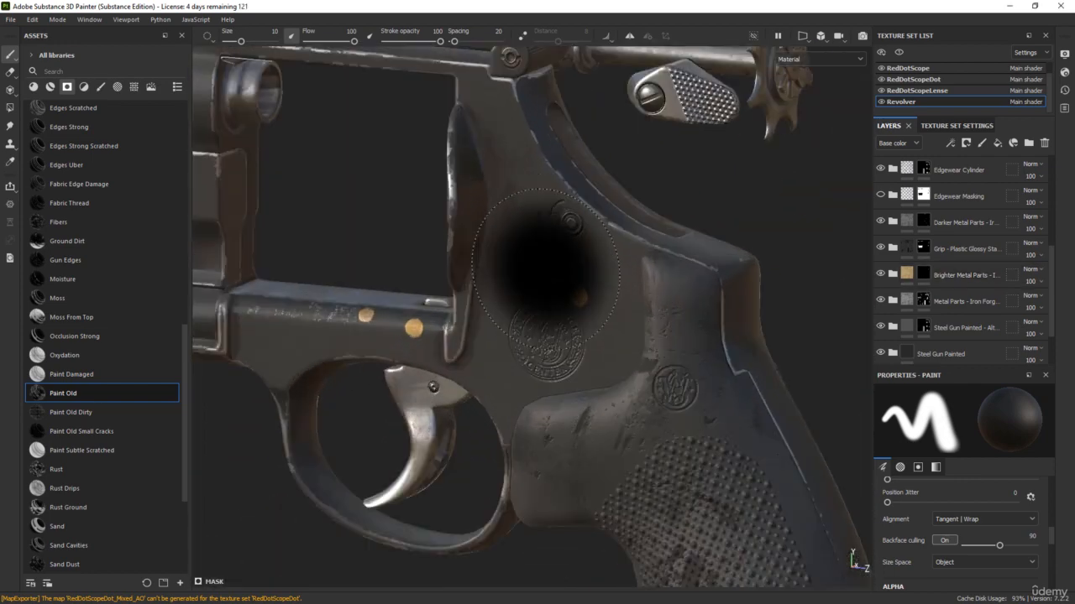
{"action": "scroll", "coordinate": [545, 270], "scroll_direction": "up", "scroll_amount": 2}
{"action": "left_click_drag", "start_coordinate": [450, 300], "coordinate": [487, 286], "text": "alt"}
{"action": "middle_click_drag", "start_coordinate": [685, 244], "coordinate": [702, 357], "text": "alt"}
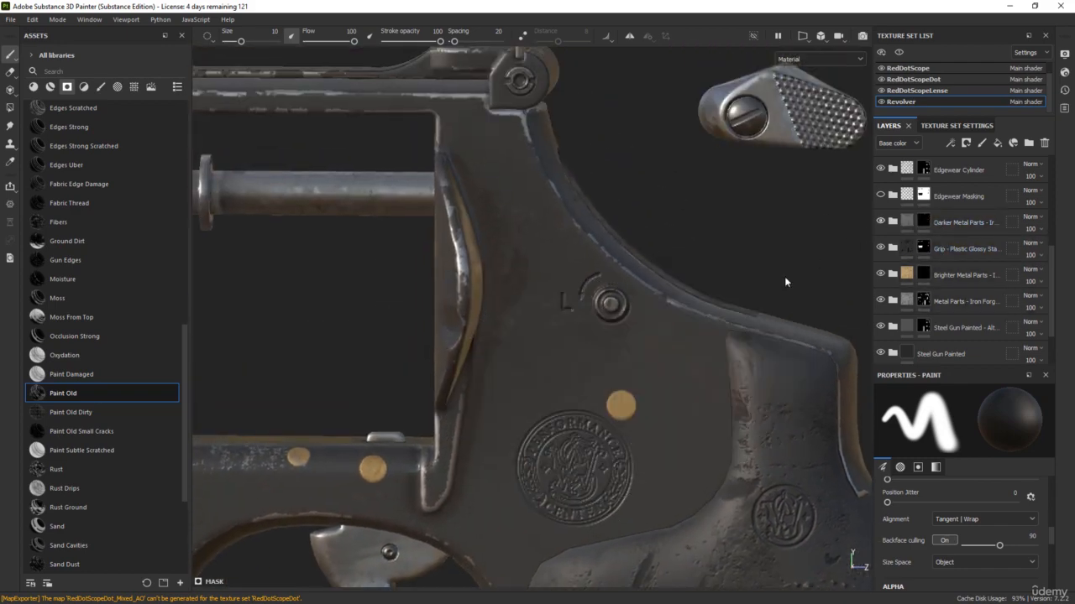
{"action": "scroll", "coordinate": [586, 301], "scroll_direction": "up", "scroll_amount": 3}
{"action": "right_click_drag", "start_coordinate": [649, 255], "coordinate": [580, 254], "text": "ctrl"}
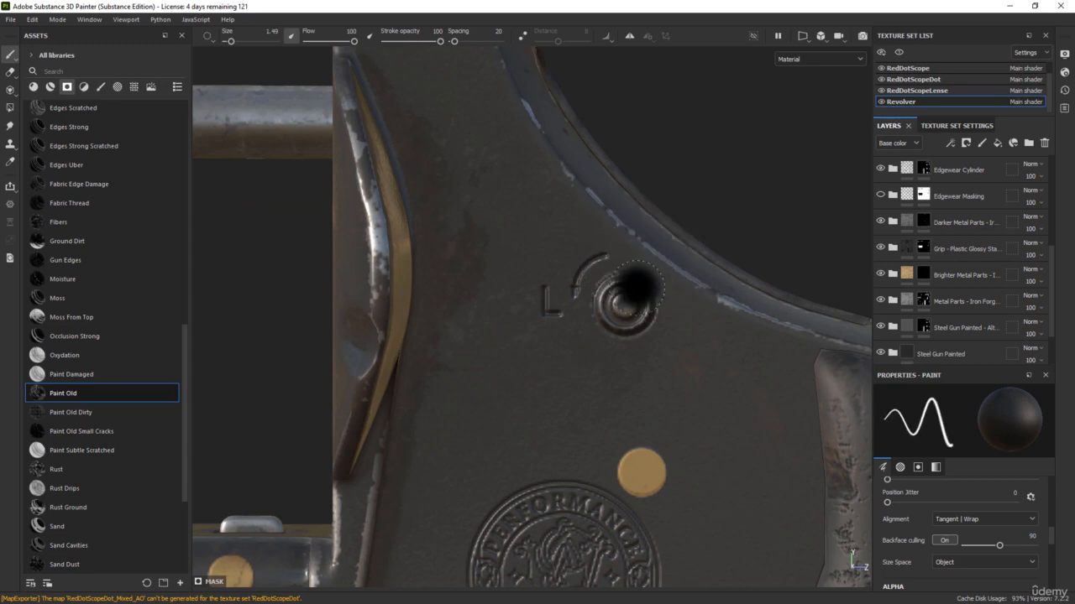
{"action": "left_click", "coordinate": [636, 287]}
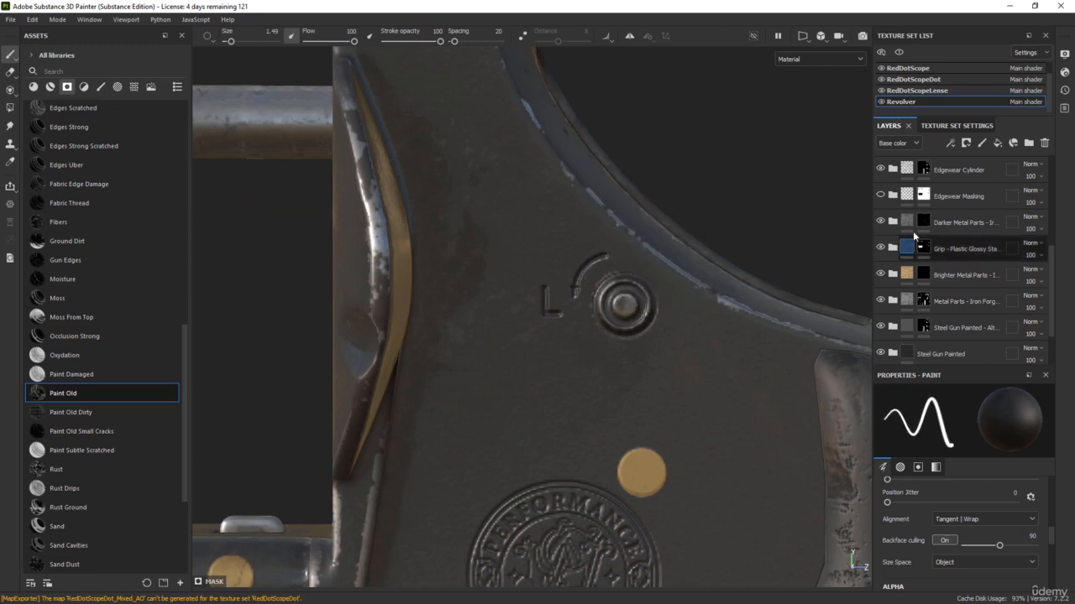
Paint the small round pin and its recess beside the L mark in the Darker Metal Parts mask
{"action": "left_click", "coordinate": [924, 223]}
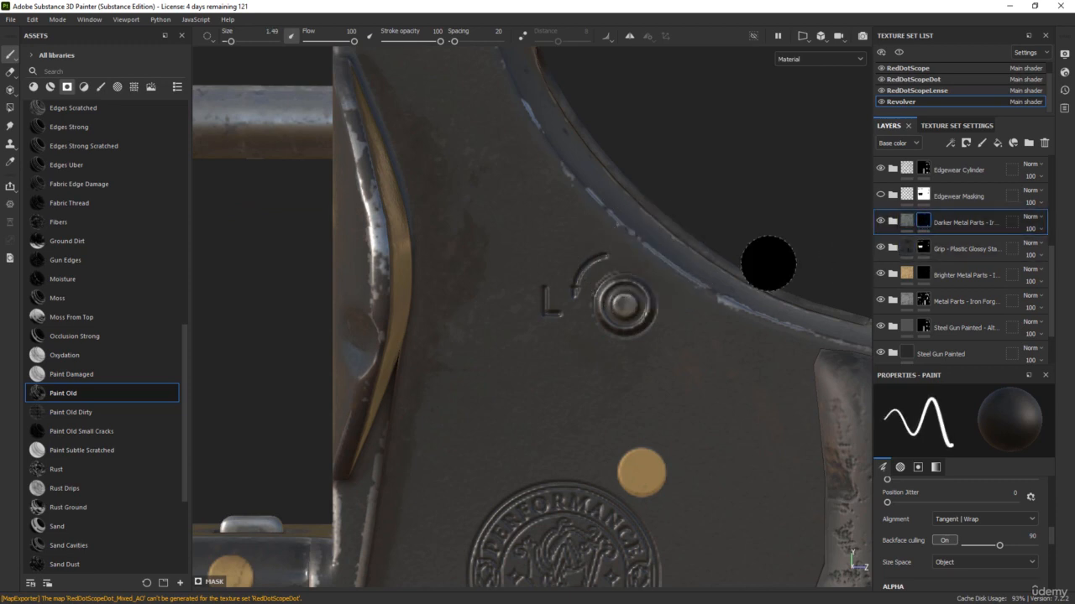
{"action": "mouse_move", "coordinate": [607, 300]}
{"action": "left_mouse_down", "text": "alt"}
{"action": "mouse_move", "coordinate": [619, 305]}
{"action": "mouse_move", "coordinate": [576, 293]}
{"action": "left_mouse_up", "text": "alt"}
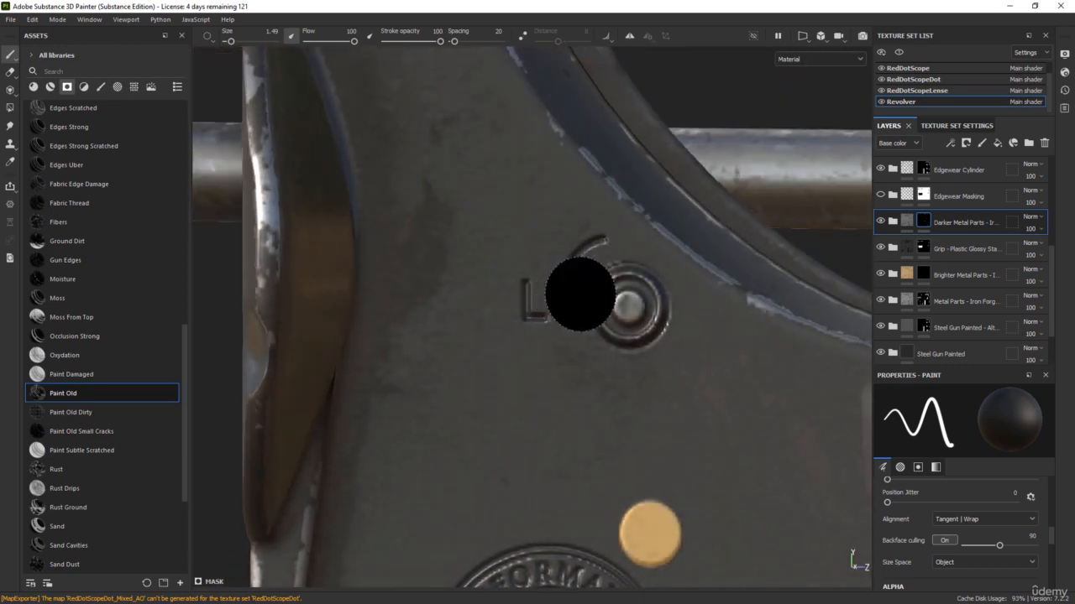
{"action": "key", "text": "x"}
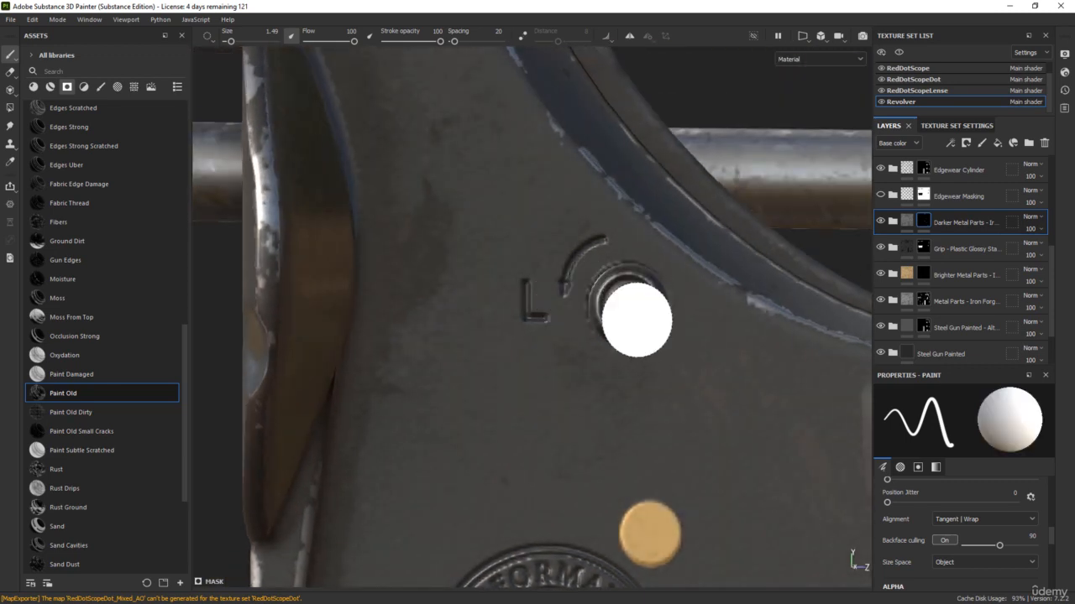
{"action": "key", "text": "x"}
{"action": "mouse_move", "coordinate": [630, 325]}
{"action": "left_mouse_down"}
{"action": "mouse_move", "coordinate": [655, 318]}
{"action": "mouse_move", "coordinate": [621, 314]}
{"action": "mouse_move", "coordinate": [616, 329]}
{"action": "left_mouse_up"}
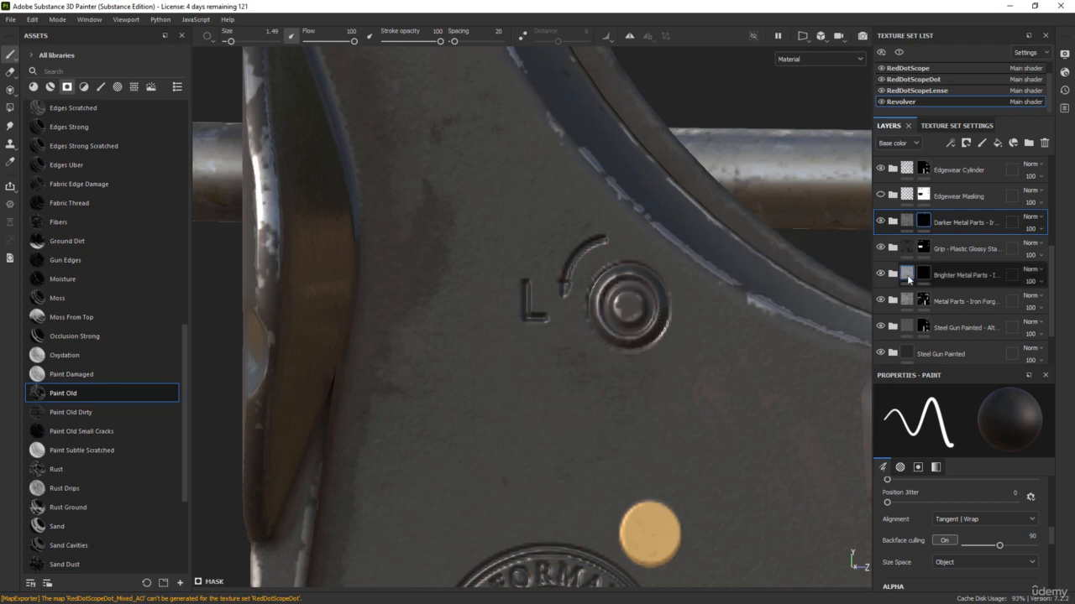
Paint the pin's centre white in the Brighter Metal Parts mask with brush size 1.16
{"action": "left_click", "coordinate": [923, 274]}
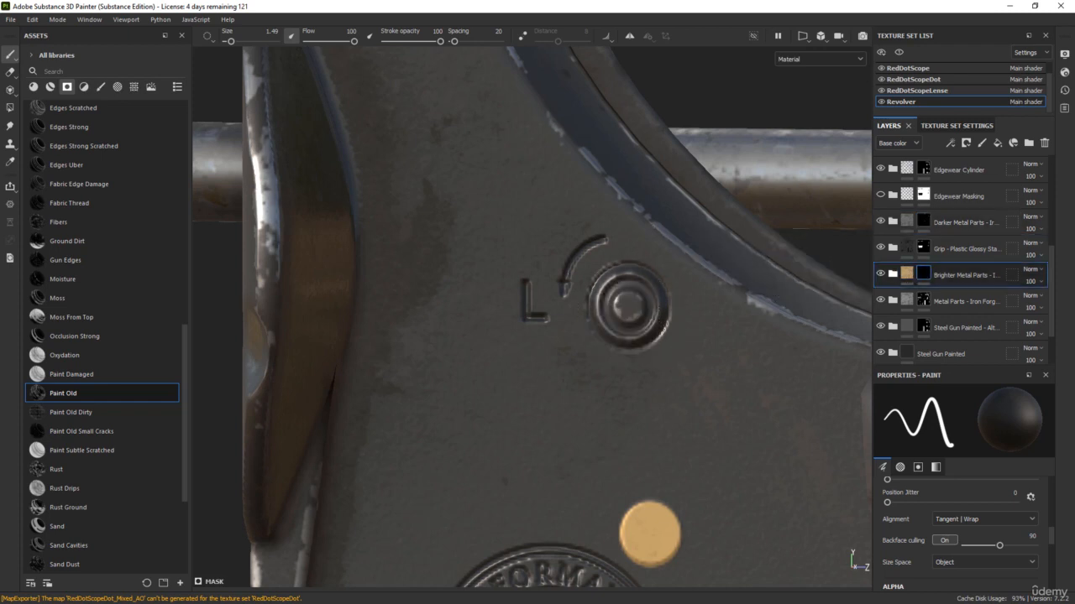
{"action": "left_click_drag", "start_coordinate": [604, 307], "coordinate": [622, 306], "text": "alt"}
{"action": "scroll", "coordinate": [622, 308], "scroll_direction": "up", "scroll_amount": 3}
{"action": "key", "text": "x"}
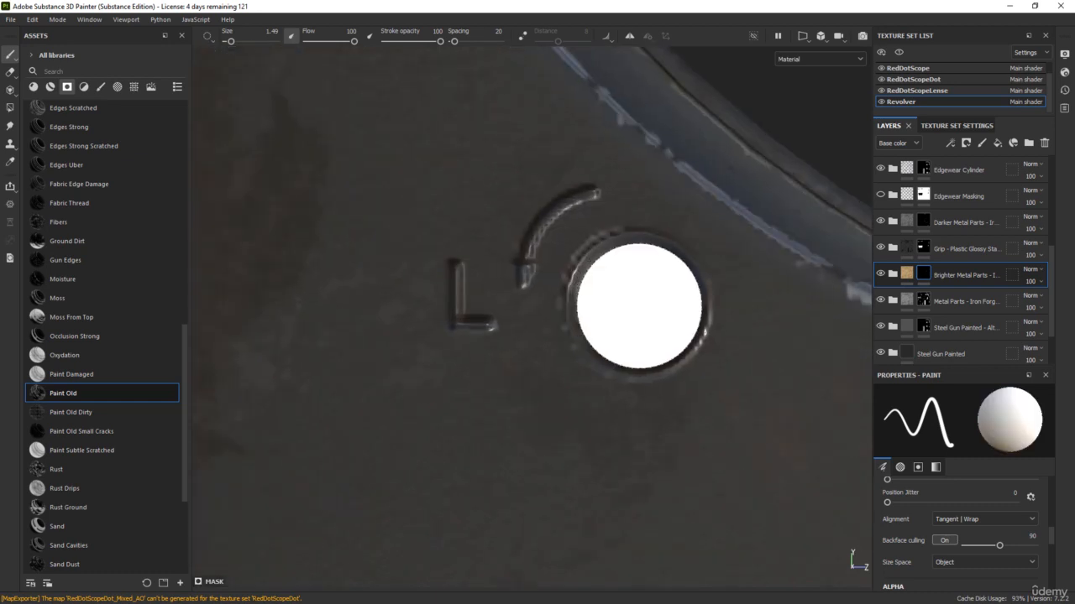
{"action": "mouse_move", "coordinate": [637, 307]}
{"action": "right_mouse_down", "text": "ctrl"}
{"action": "mouse_move", "coordinate": [616, 305]}
{"action": "mouse_move", "coordinate": [627, 306]}
{"action": "right_mouse_up", "text": "ctrl"}
{"action": "left_click", "coordinate": [638, 306]}
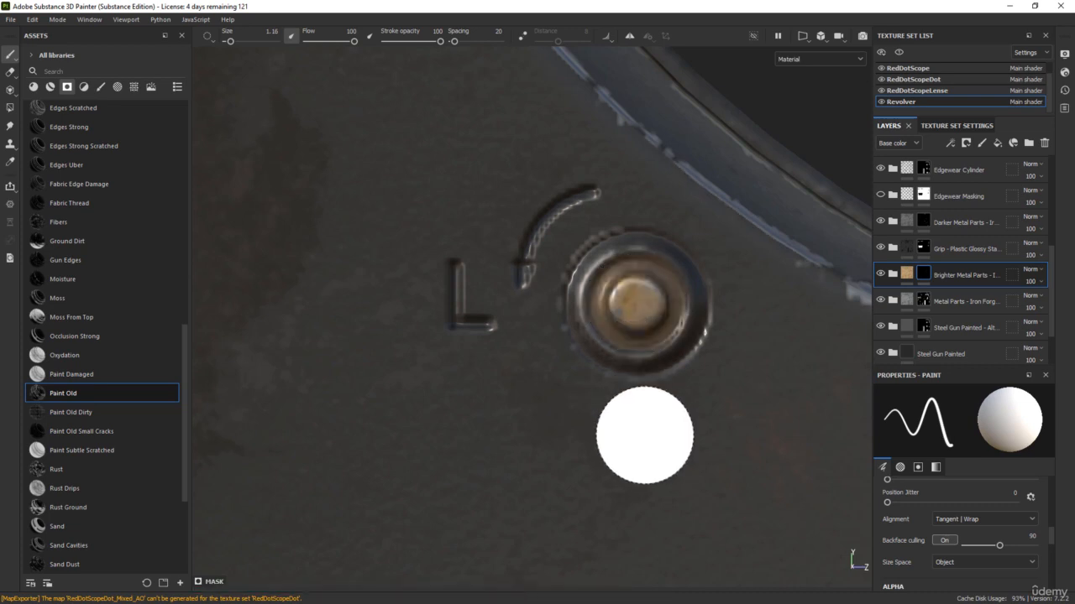
Compare the brass-coloured pin and the surrounding frame details with the reference photo
{"action": "scroll", "coordinate": [663, 411], "scroll_direction": "down", "scroll_amount": 1}
{"action": "scroll", "coordinate": [665, 411], "scroll_direction": "down", "scroll_amount": 4}
{"action": "left_click_drag", "start_coordinate": [610, 283], "coordinate": [691, 297], "text": "alt"}
{"action": "scroll", "coordinate": [690, 297], "scroll_direction": "down", "scroll_amount": 4}
{"action": "left_click_drag", "start_coordinate": [681, 365], "coordinate": [676, 357], "text": "alt"}
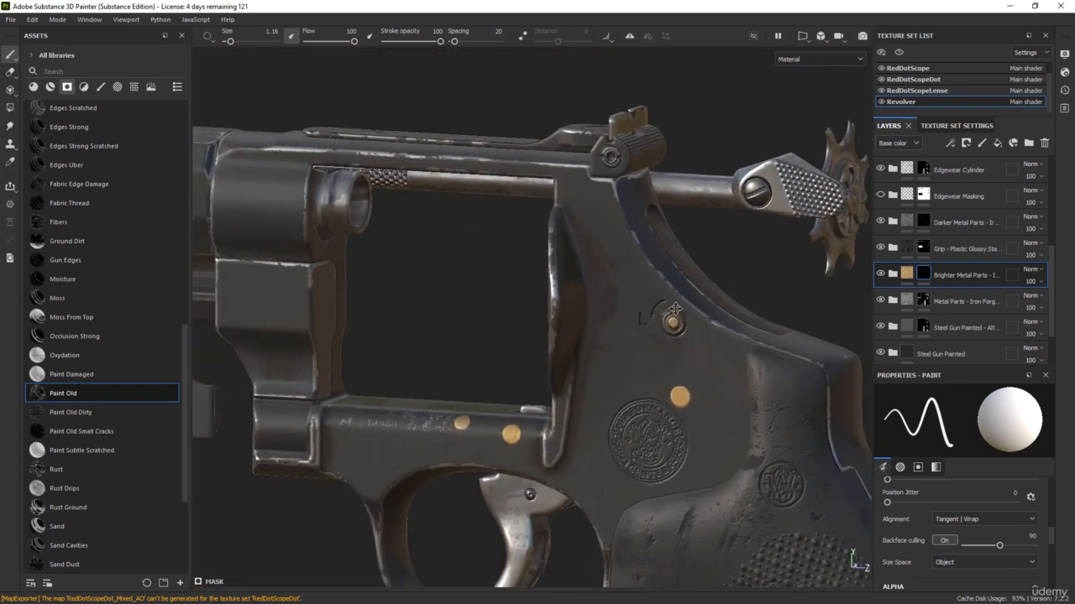
{"action": "middle_click_drag", "start_coordinate": [676, 357], "coordinate": [675, 271], "text": "alt"}
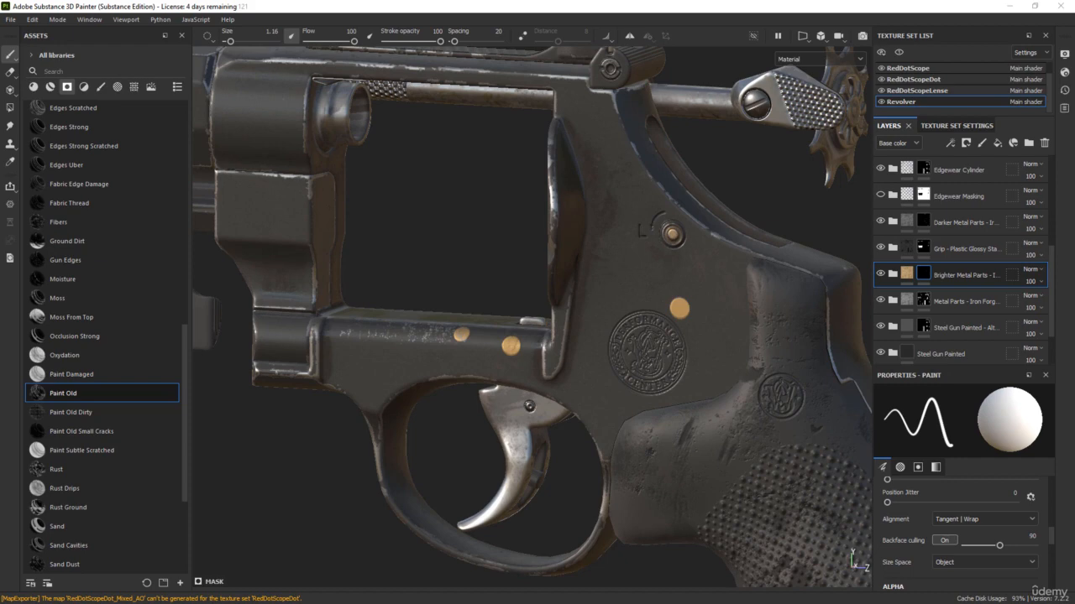
{"action": "left_click_drag", "start_coordinate": [1073, 120], "coordinate": [598, 95]}
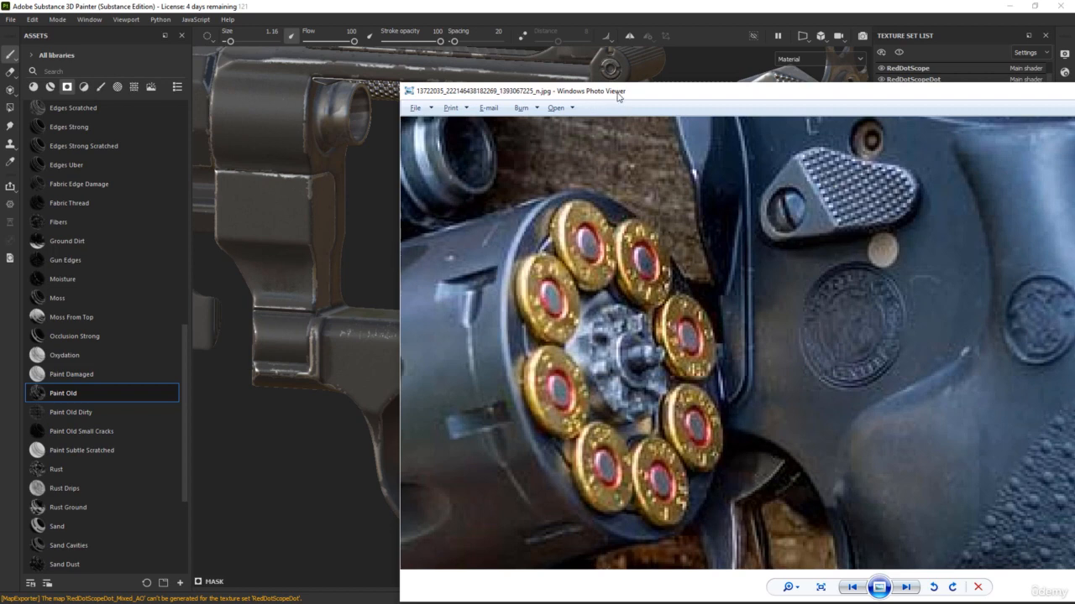
{"action": "left_click_drag", "start_coordinate": [618, 96], "coordinate": [1074, 95]}
Inspect the pin, thumb latch and loaded cylinder on the assembled revolver
{"action": "scroll", "coordinate": [582, 312], "scroll_direction": "down", "scroll_amount": 8}
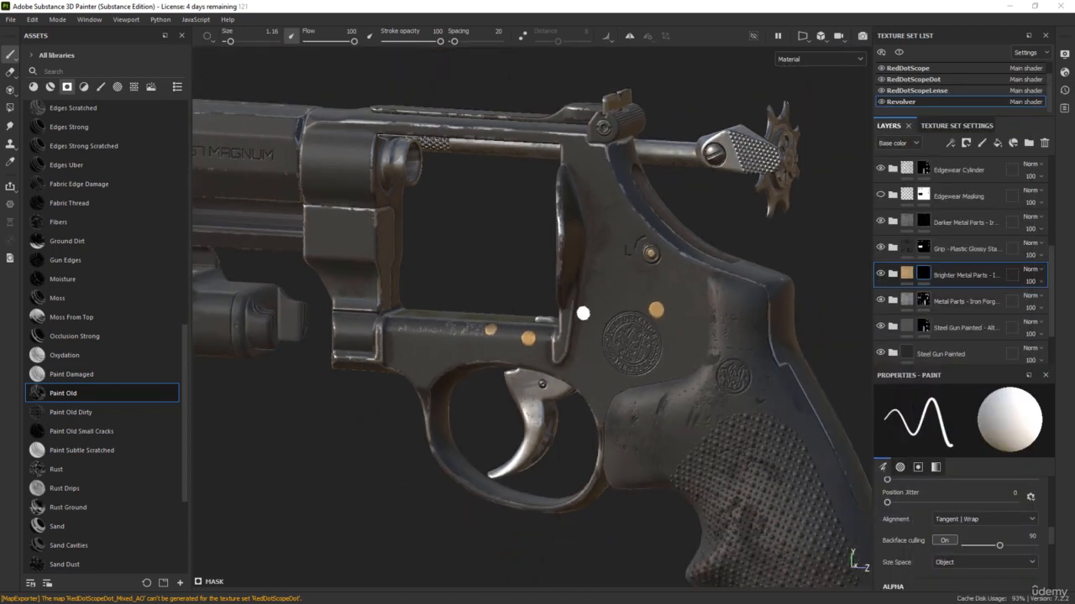
{"action": "middle_click_drag", "start_coordinate": [502, 366], "coordinate": [518, 245], "text": "alt"}
{"action": "scroll", "coordinate": [493, 454], "scroll_direction": "up", "scroll_amount": 4}
{"action": "scroll", "coordinate": [521, 387], "scroll_direction": "up", "scroll_amount": 4}
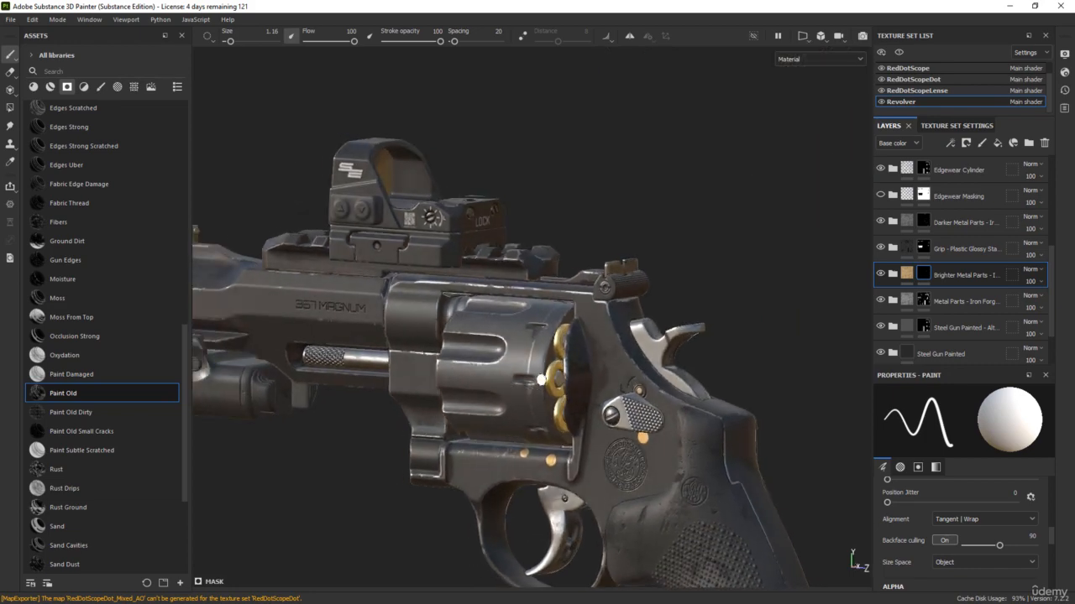
{"action": "scroll", "coordinate": [594, 355], "scroll_direction": "down", "scroll_amount": 6}
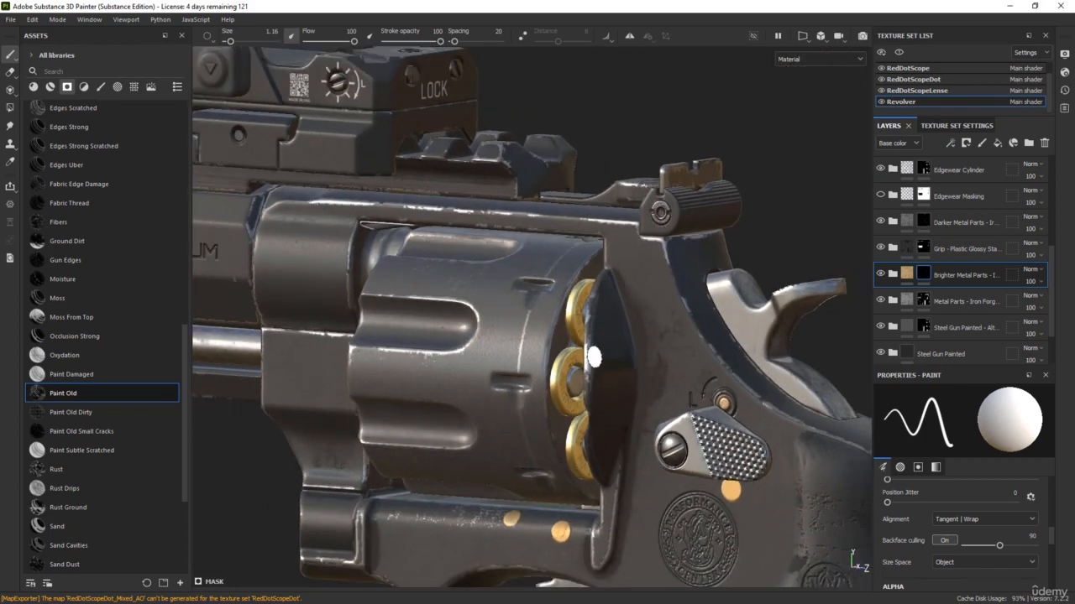
Add a fill layer above the Steel folder inside the Bullet folder
{"action": "mouse_move", "coordinate": [633, 219]}
{"action": "middle_mouse_down", "text": "alt"}
{"action": "mouse_move", "coordinate": [591, 394]}
{"action": "mouse_move", "coordinate": [535, 490]}
{"action": "middle_mouse_up", "text": "alt"}
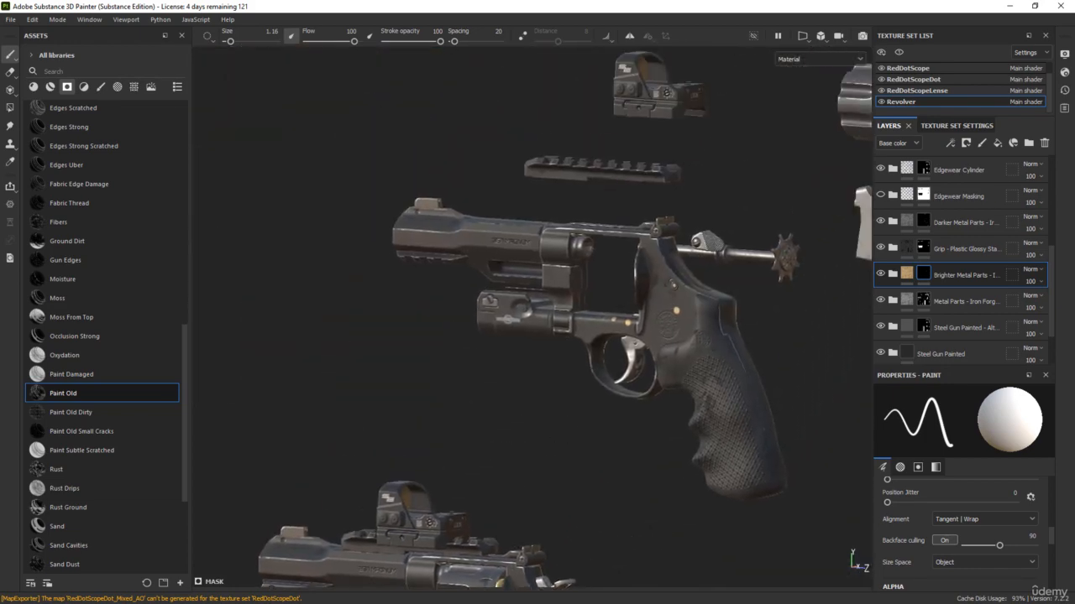
{"action": "middle_click_drag", "start_coordinate": [816, 86], "coordinate": [583, 247], "text": "alt"}
{"action": "middle_click_drag", "start_coordinate": [778, 229], "coordinate": [682, 266], "text": "alt"}
{"action": "scroll", "coordinate": [683, 266], "scroll_direction": "up", "scroll_amount": 8}
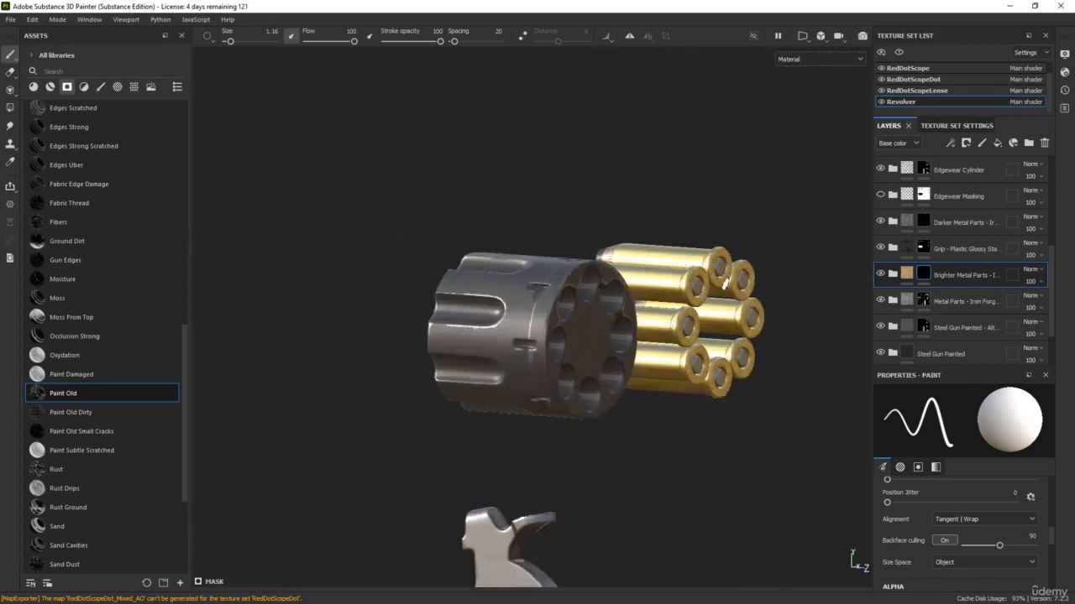
{"action": "left_click_drag", "start_coordinate": [673, 297], "coordinate": [643, 293], "text": "alt"}
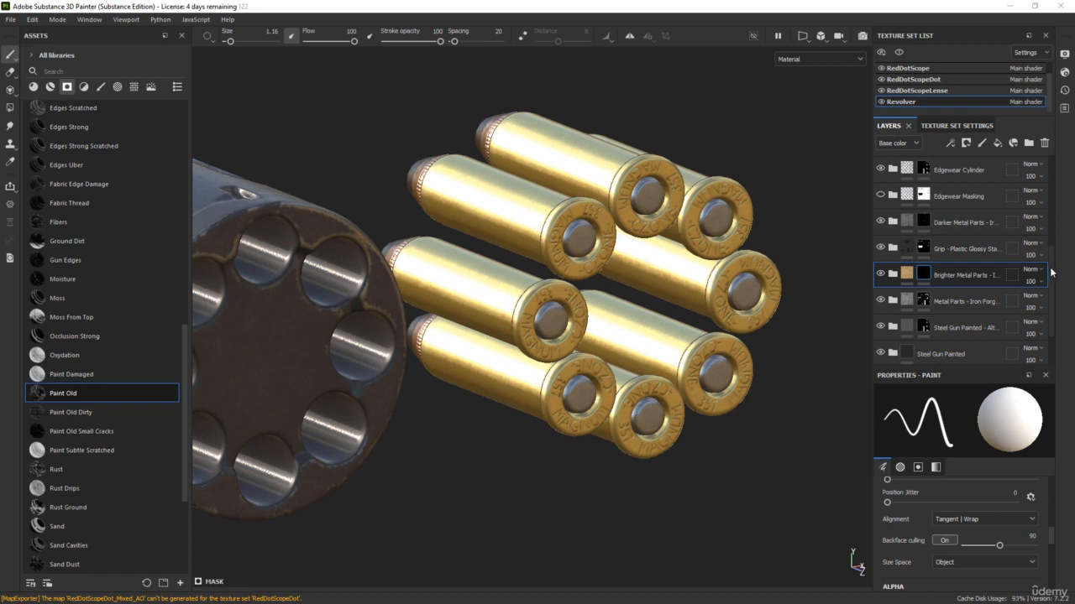
{"action": "left_click_drag", "start_coordinate": [1050, 254], "coordinate": [1048, 170]}
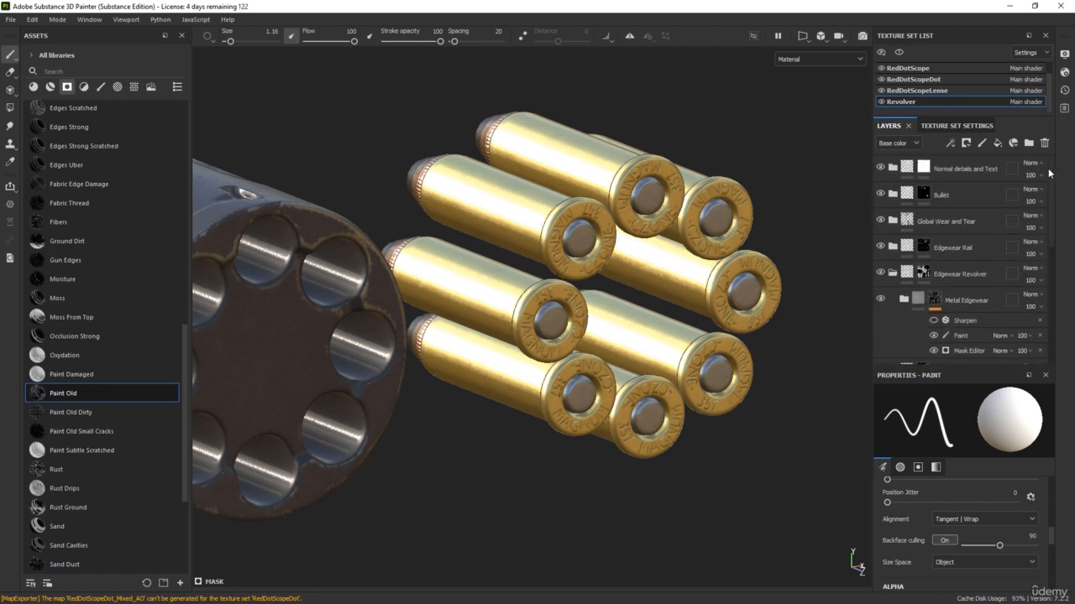
{"action": "left_click", "coordinate": [891, 196]}
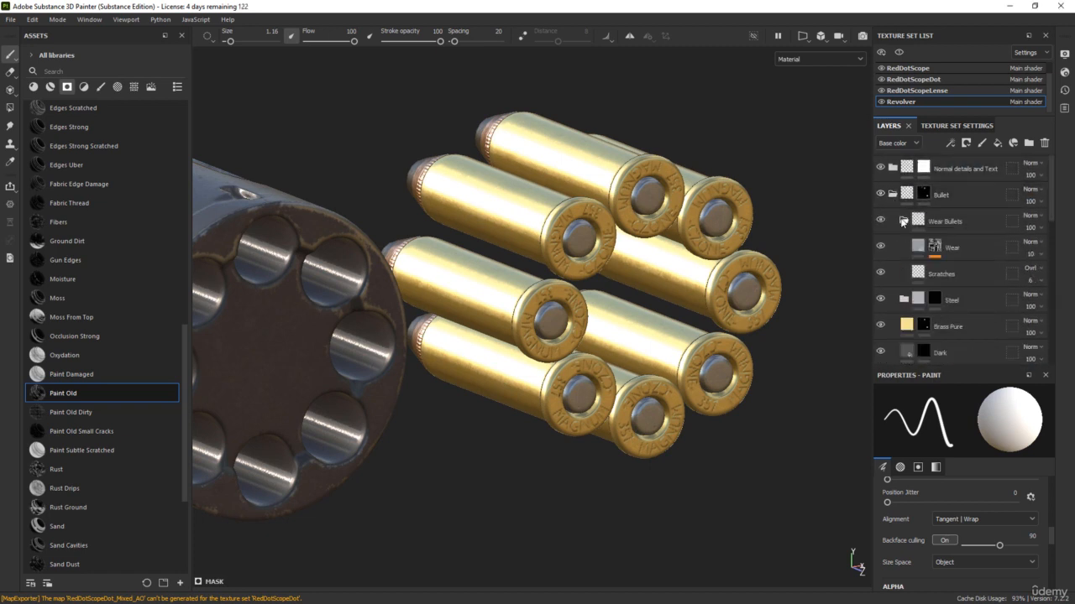
{"action": "left_click", "coordinate": [903, 221]}
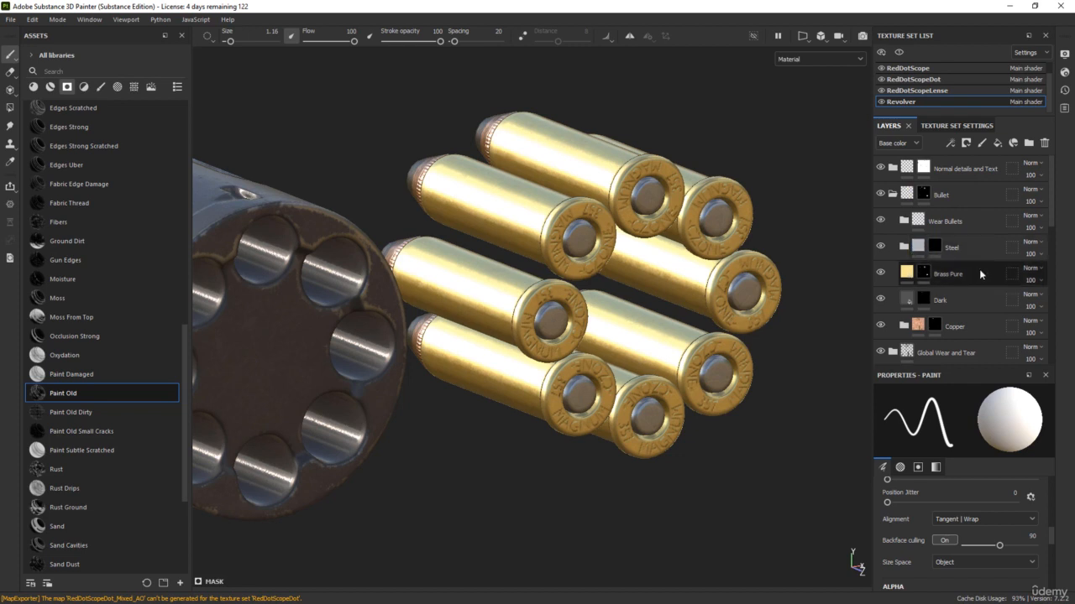
{"action": "left_click", "coordinate": [985, 243]}
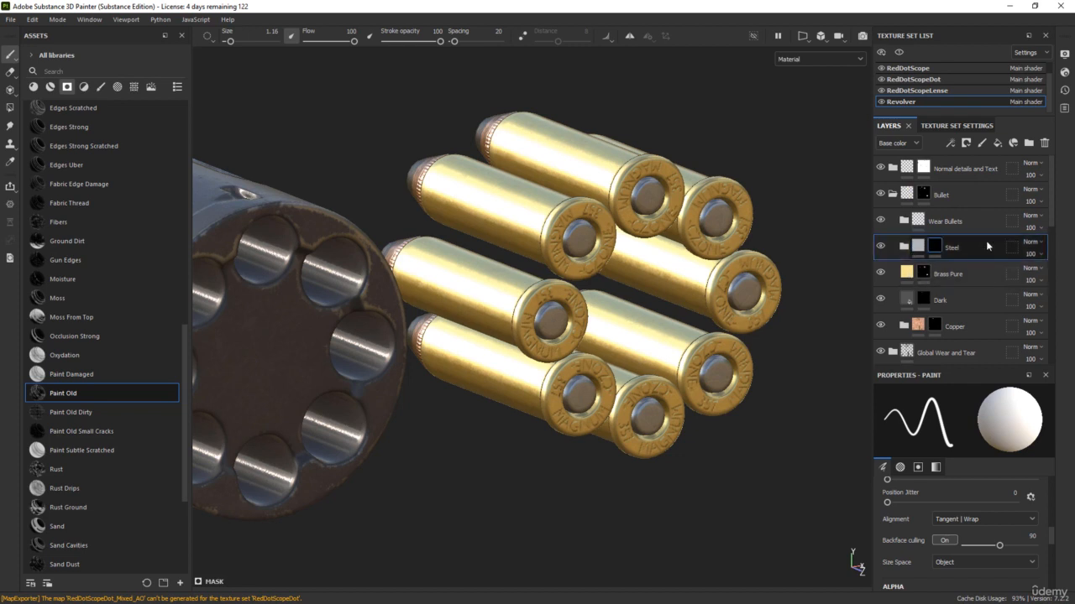
{"action": "left_click", "coordinate": [997, 143]}
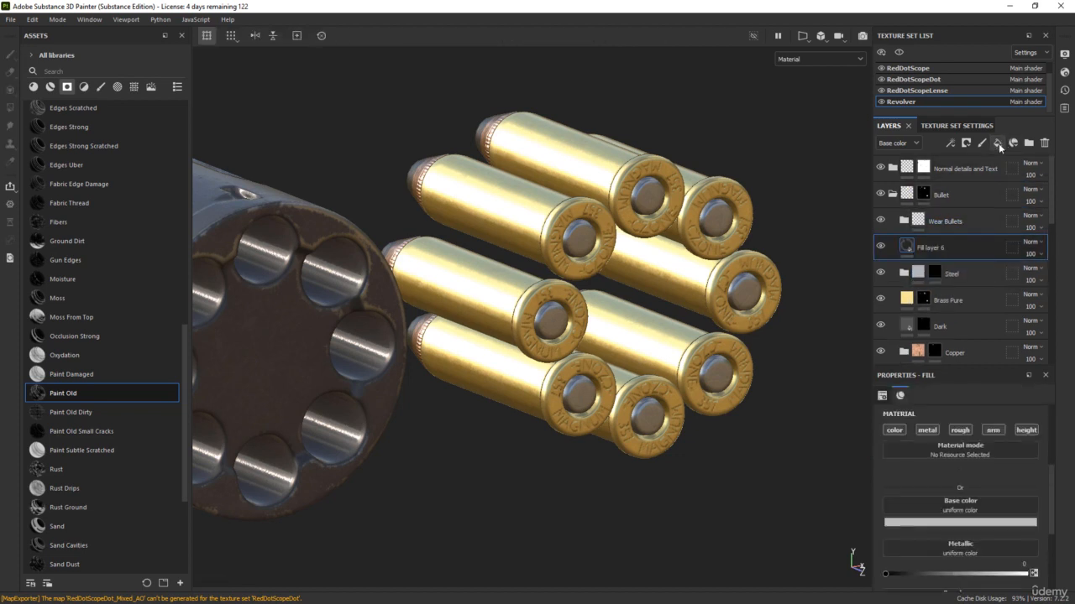
Set the new fill layer's base color to pure red (ff0000) and its metallic value to 1
{"action": "left_click", "coordinate": [957, 511]}
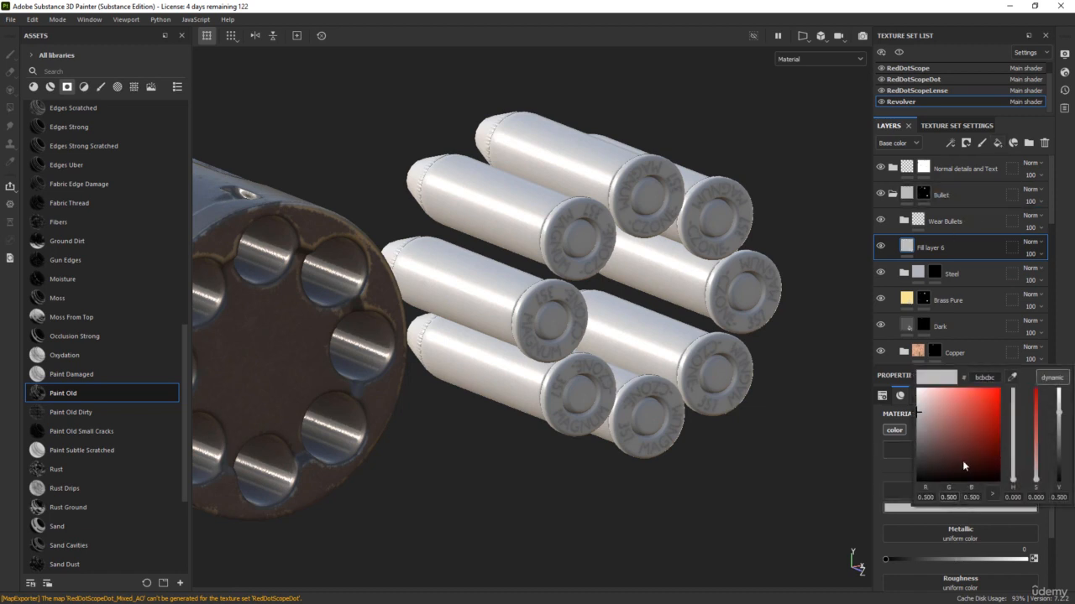
{"action": "left_click_drag", "start_coordinate": [972, 419], "coordinate": [1031, 342]}
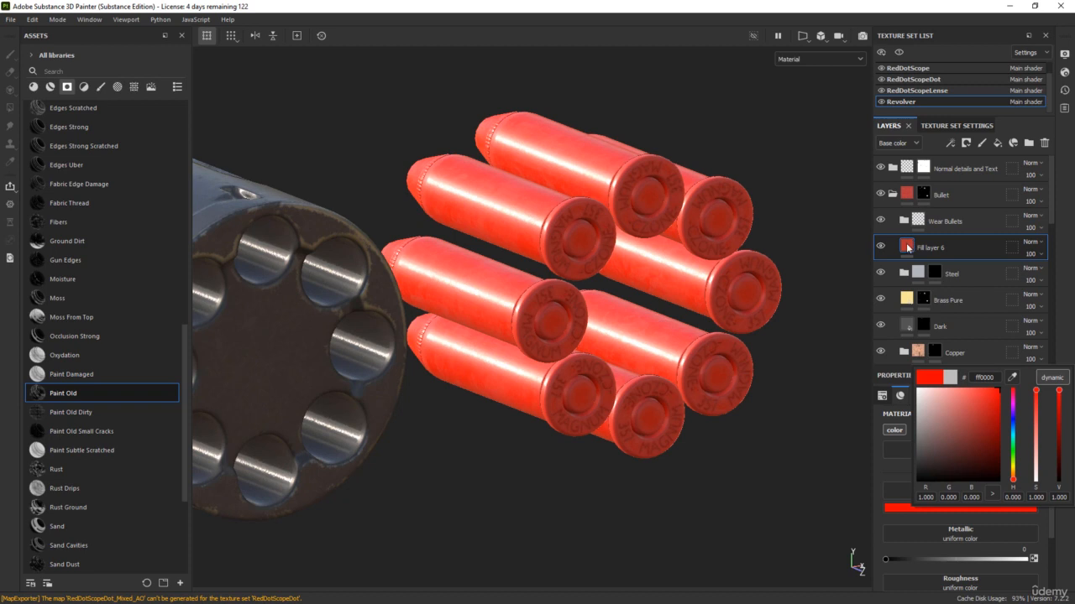
{"action": "left_click", "coordinate": [907, 248]}
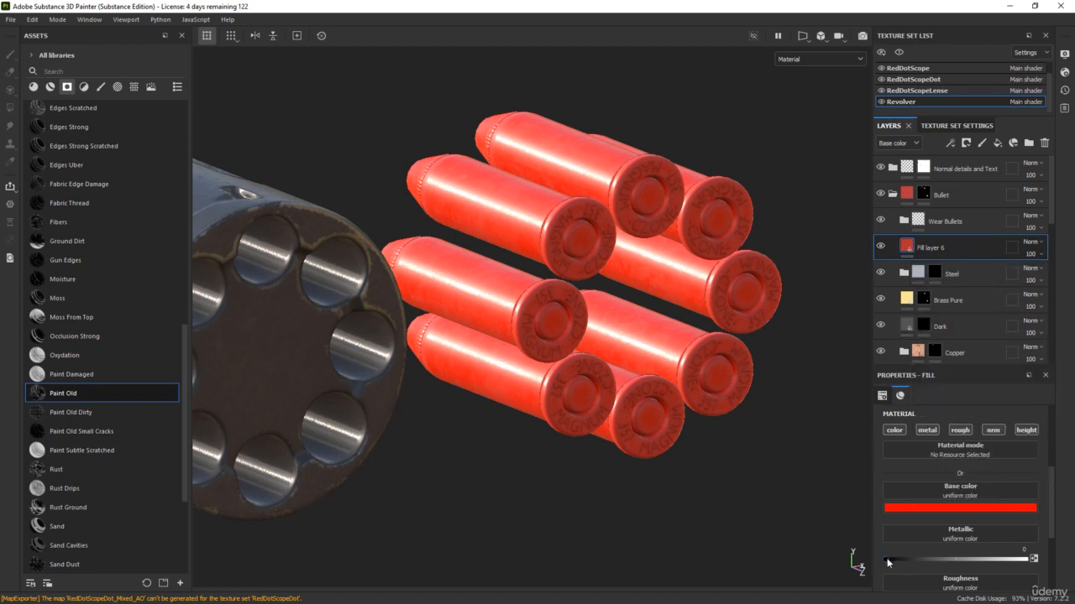
{"action": "left_click_drag", "start_coordinate": [896, 560], "coordinate": [1017, 560]}
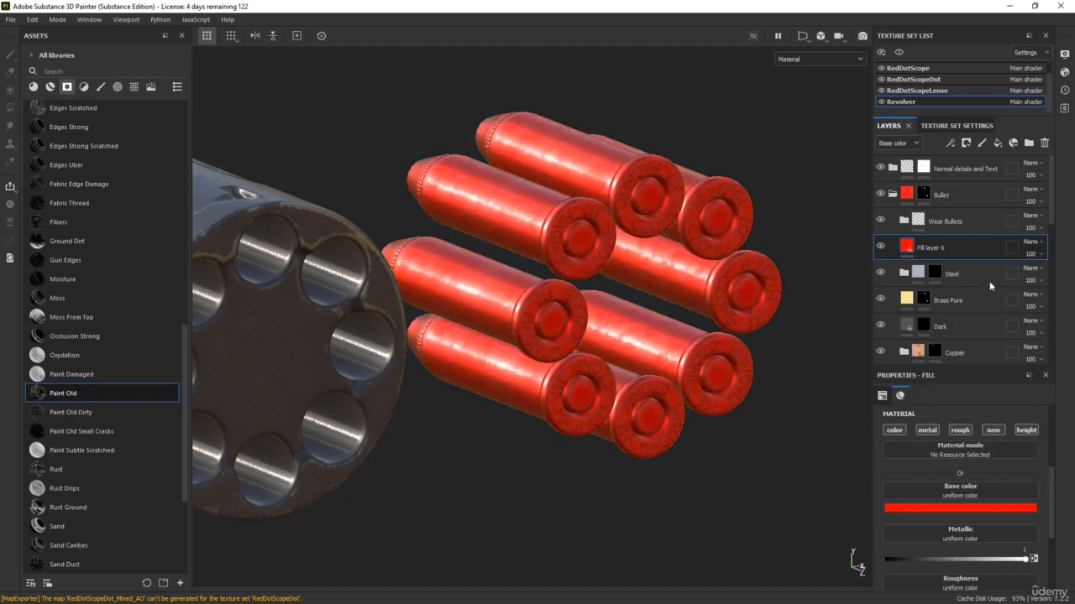
Give the red fill layer a black mask and polygon-fill the ring around the bullet primers in UV chunk mode
{"action": "right_click", "coordinate": [907, 247]}
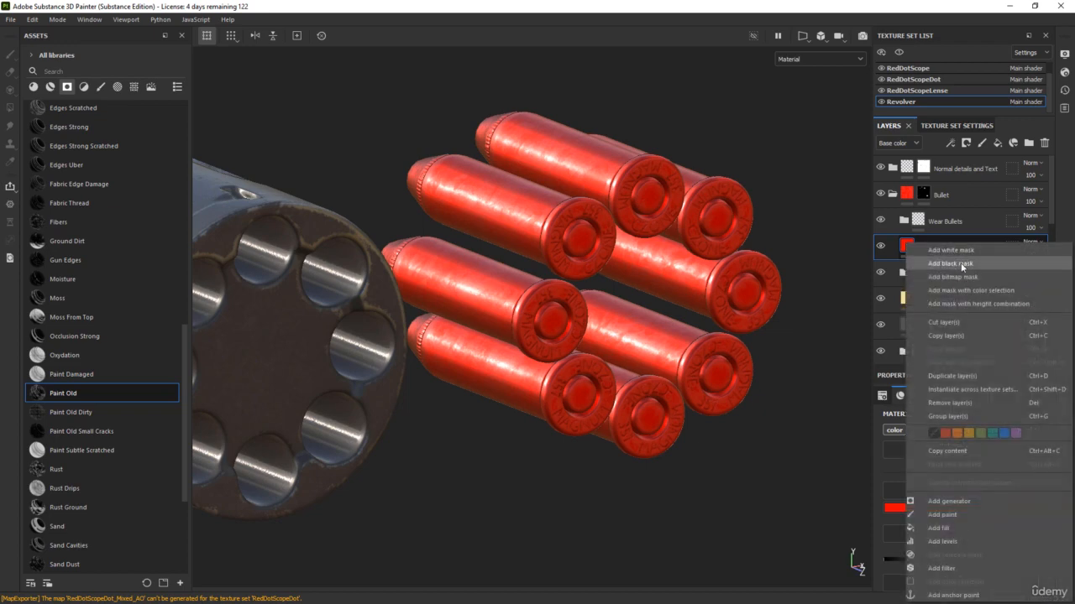
{"action": "left_click", "coordinate": [962, 265]}
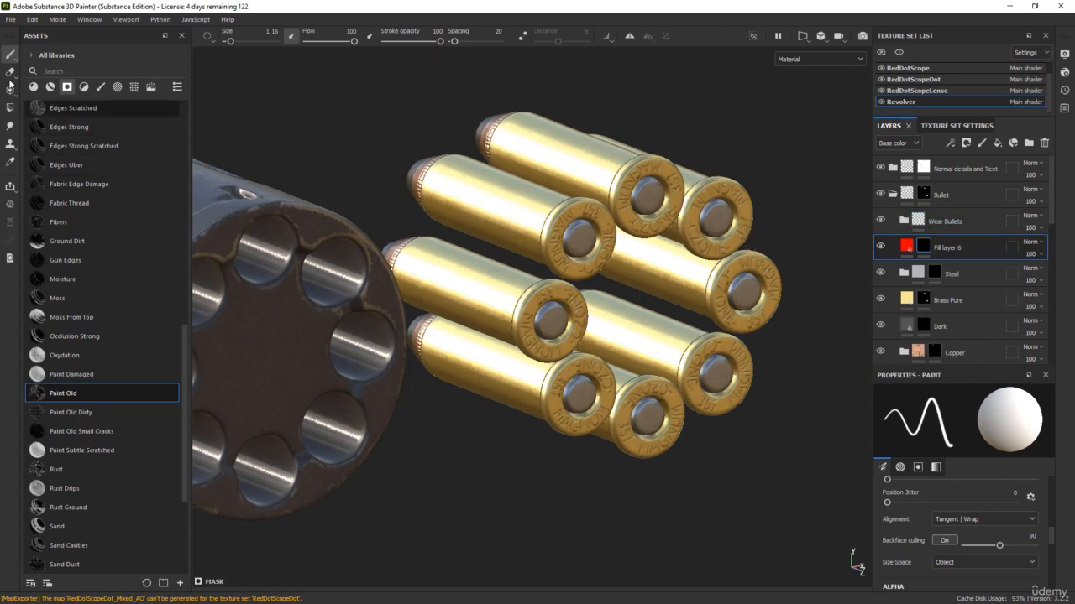
{"action": "left_click", "coordinate": [10, 108]}
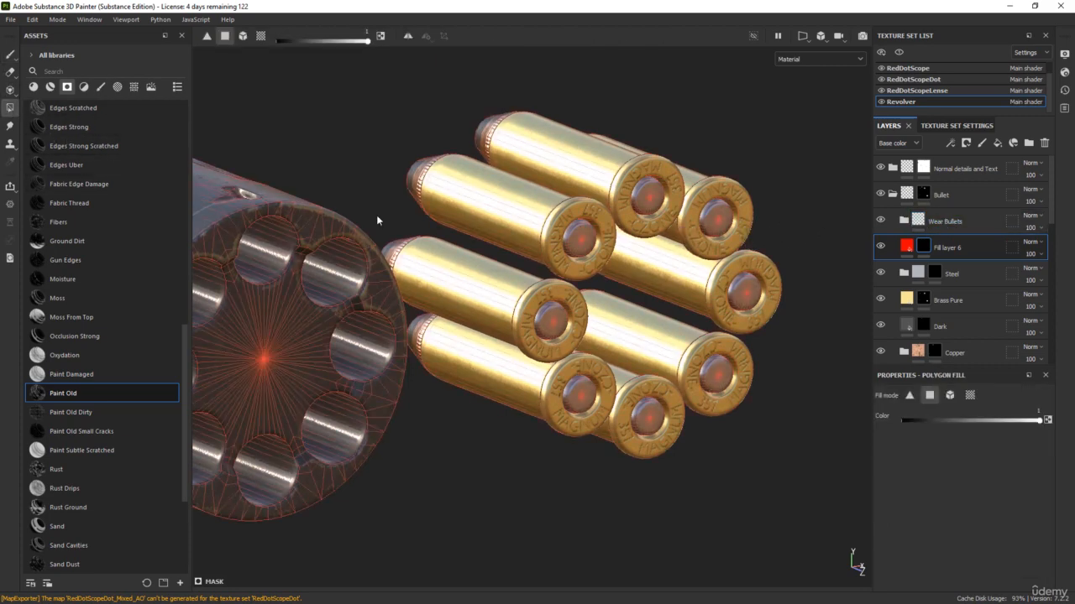
{"action": "scroll", "coordinate": [607, 273], "scroll_direction": "up", "scroll_amount": 5}
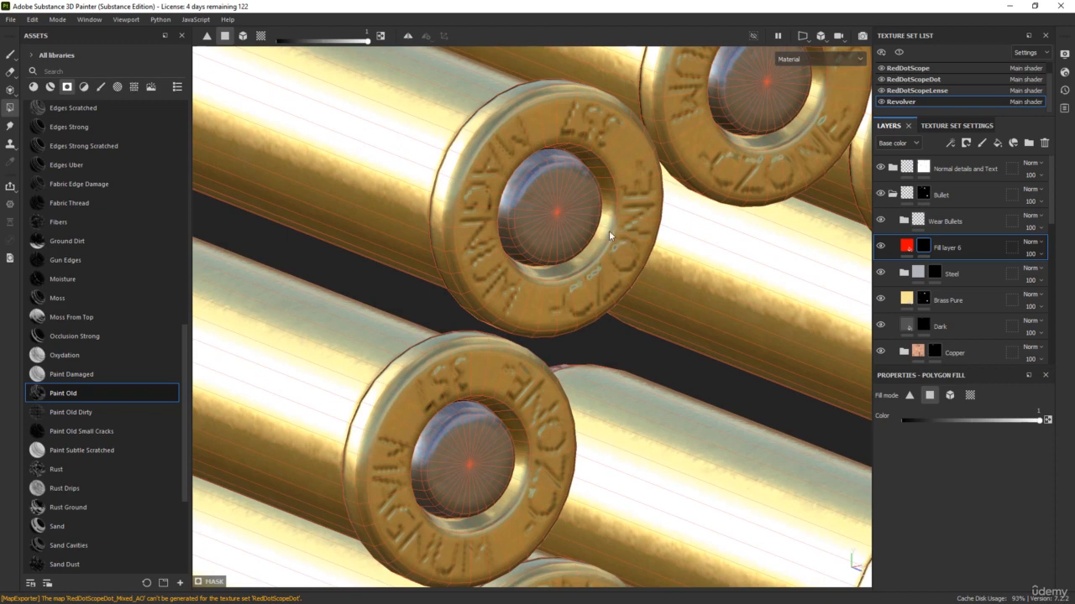
{"action": "left_click", "coordinate": [969, 398]}
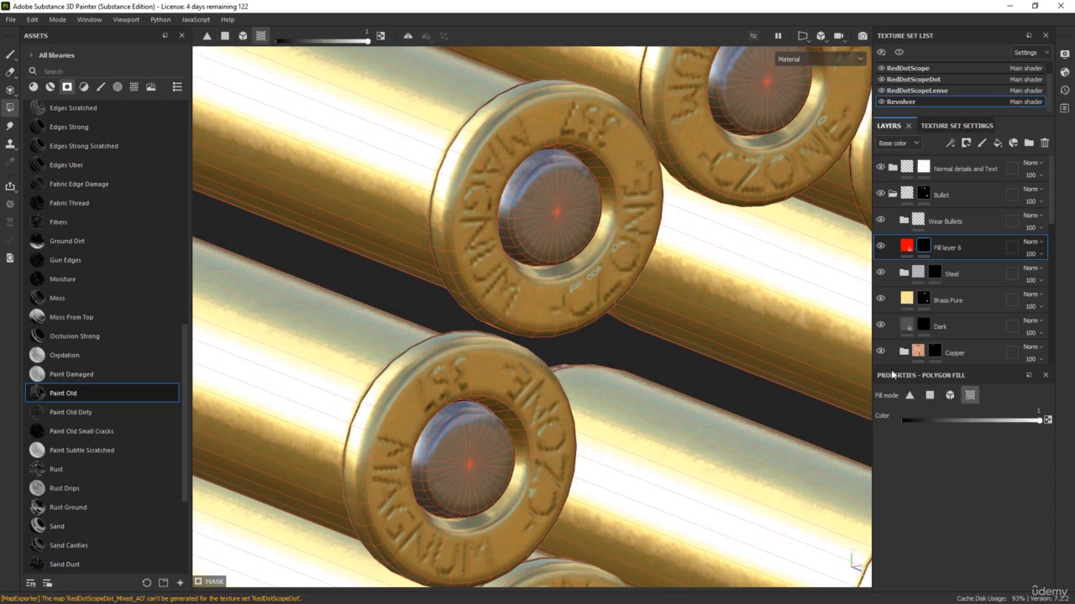
{"action": "left_click", "coordinate": [571, 268]}
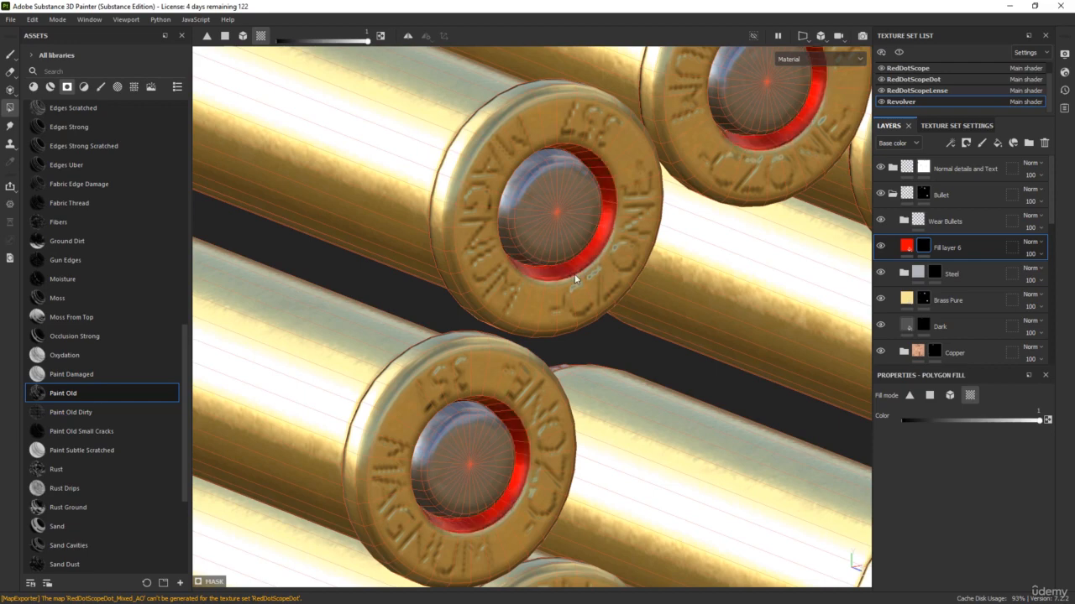
{"action": "scroll", "coordinate": [574, 274], "scroll_direction": "down", "scroll_amount": 5}
{"action": "scroll", "coordinate": [574, 275], "scroll_direction": "down", "scroll_amount": 4}
{"action": "mouse_move", "coordinate": [522, 294]}
{"action": "left_mouse_down", "text": "alt"}
{"action": "mouse_move", "coordinate": [530, 285]}
{"action": "mouse_move", "coordinate": [576, 297]}
{"action": "mouse_move", "coordinate": [516, 290]}
{"action": "left_mouse_up", "text": "alt"}
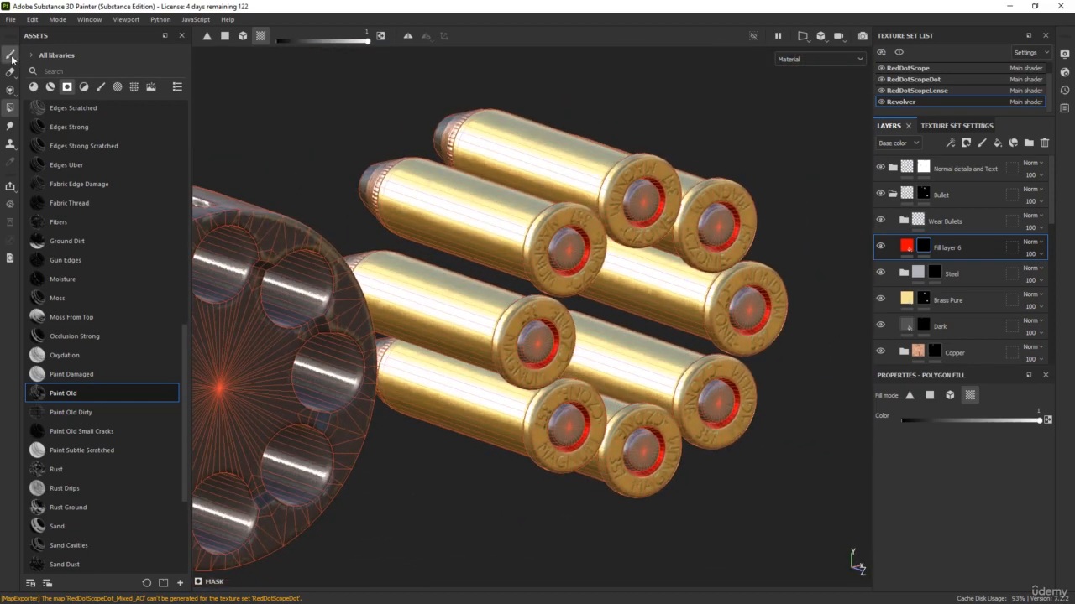
Hide the Dark layer in the Bullet folder to remove the black coating from the bullet tips
{"action": "left_click", "coordinate": [12, 58]}
{"action": "scroll", "coordinate": [537, 243], "scroll_direction": "down", "scroll_amount": 4}
{"action": "mouse_move", "coordinate": [537, 244]}
{"action": "left_mouse_down", "text": "alt"}
{"action": "mouse_move", "coordinate": [598, 216]}
{"action": "mouse_move", "coordinate": [795, 211]}
{"action": "mouse_move", "coordinate": [756, 220]}
{"action": "left_mouse_up", "text": "alt"}
{"action": "middle_click_drag", "start_coordinate": [424, 243], "coordinate": [570, 262], "text": "alt"}
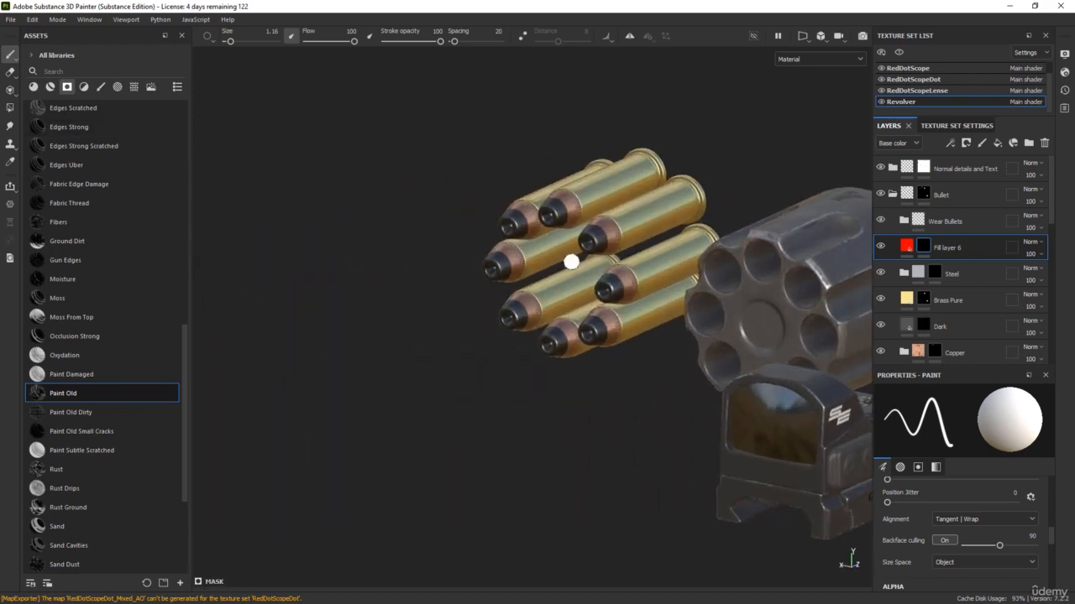
{"action": "scroll", "coordinate": [593, 235], "scroll_direction": "up", "scroll_amount": 4}
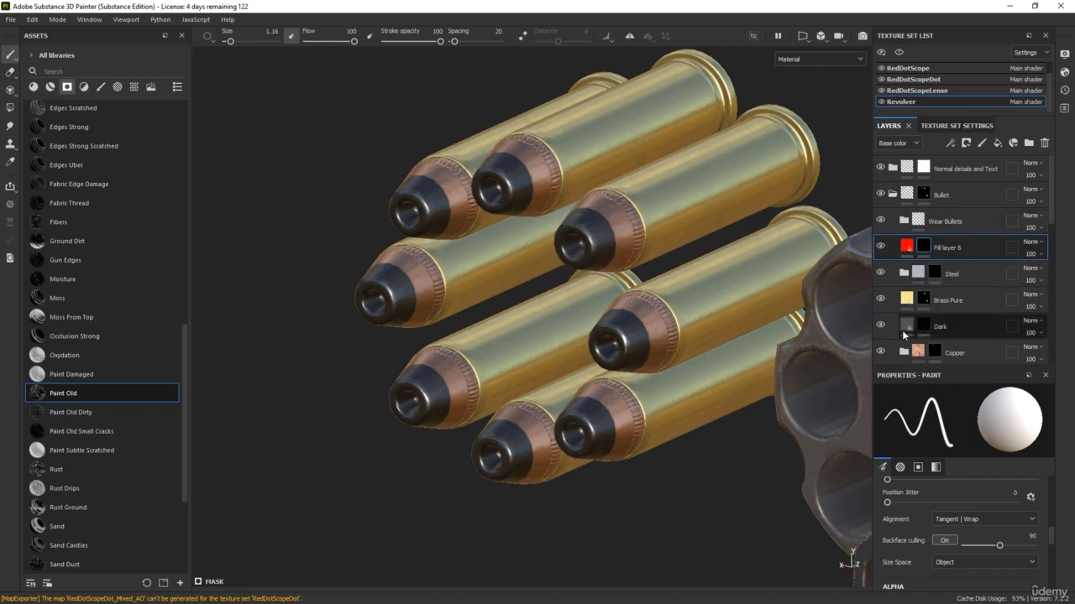
{"action": "scroll", "coordinate": [645, 382], "scroll_direction": "down", "scroll_amount": 6}
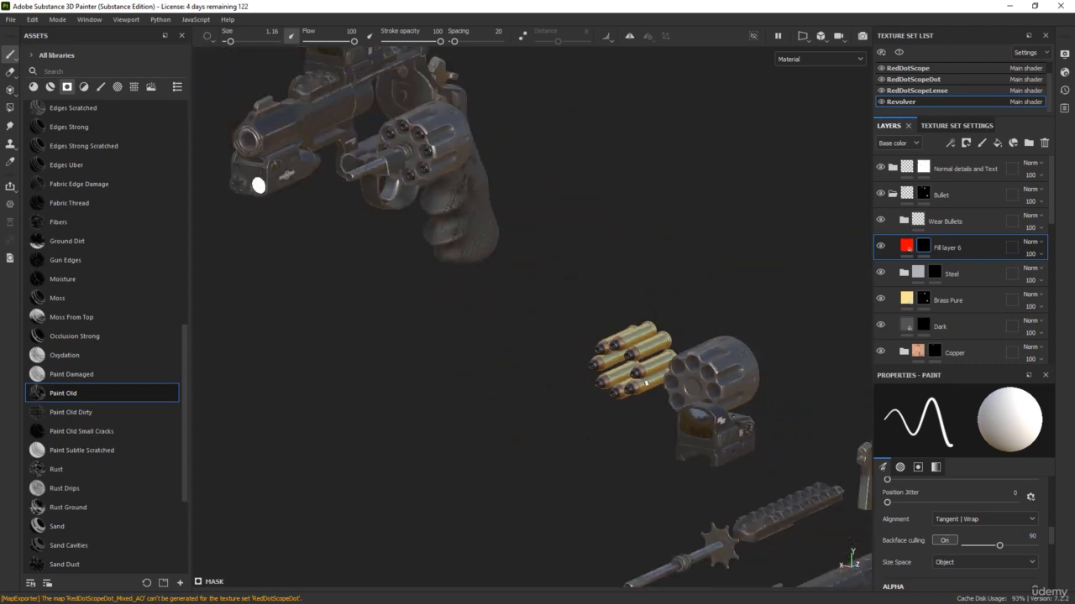
{"action": "scroll", "coordinate": [646, 382], "scroll_direction": "down", "scroll_amount": 2}
{"action": "middle_click_drag", "start_coordinate": [682, 468], "coordinate": [562, 293], "text": "alt"}
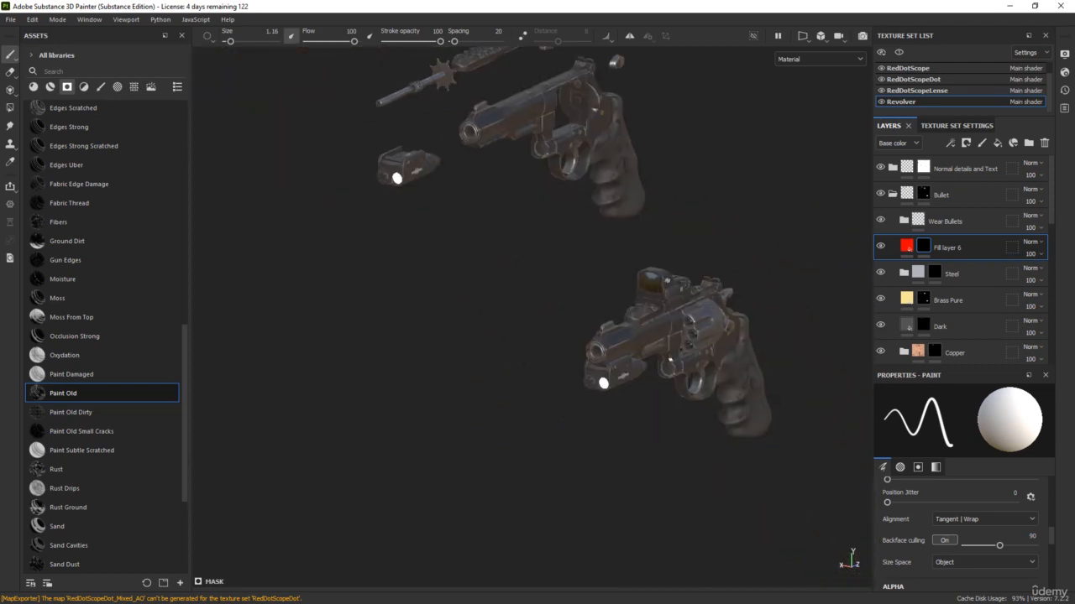
{"action": "scroll", "coordinate": [705, 356], "scroll_direction": "up", "scroll_amount": 4}
{"action": "scroll", "coordinate": [706, 356], "scroll_direction": "up", "scroll_amount": 3}
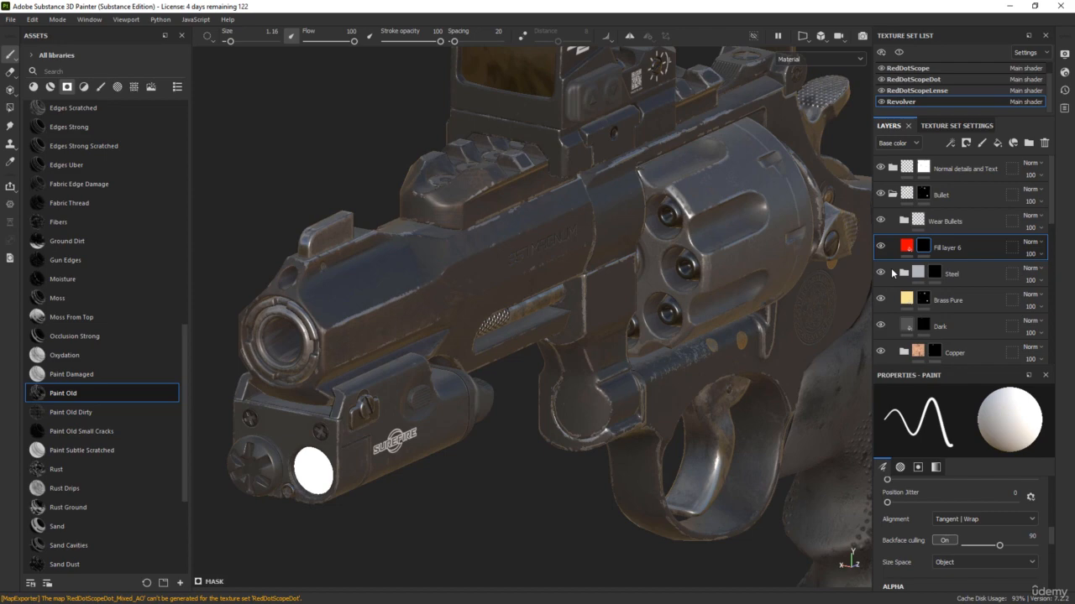
{"action": "left_click", "coordinate": [882, 326]}
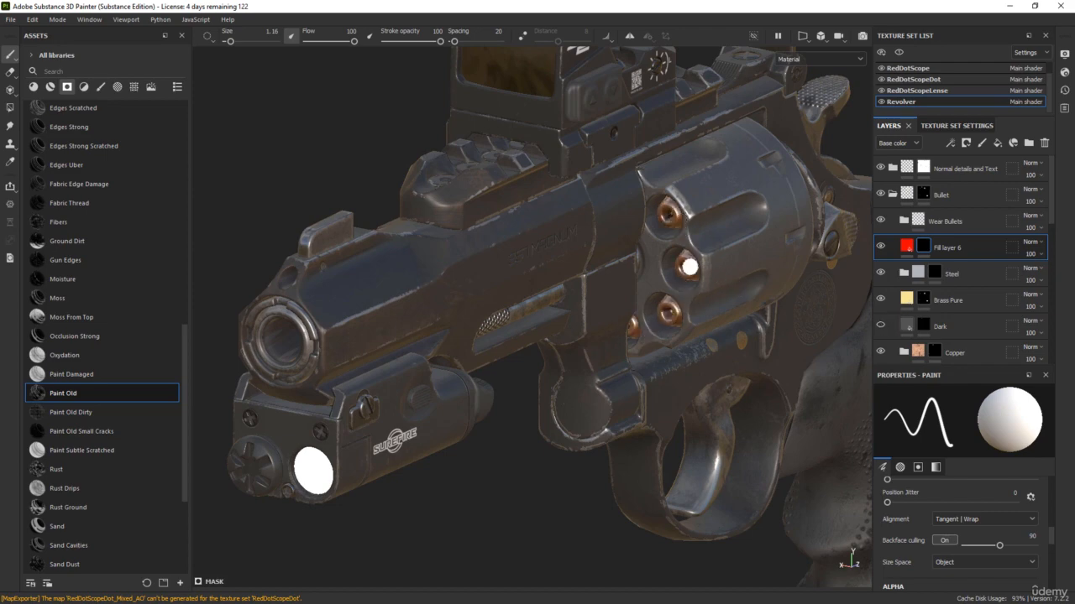
Compare the separate bullets' tips with the Dark layer shown and hidden, leaving the layer hidden
{"action": "left_click_drag", "start_coordinate": [636, 269], "coordinate": [579, 287], "text": "alt"}
{"action": "scroll", "coordinate": [579, 287], "scroll_direction": "down", "scroll_amount": 3}
{"action": "middle_click_drag", "start_coordinate": [607, 175], "coordinate": [623, 435], "text": "alt"}
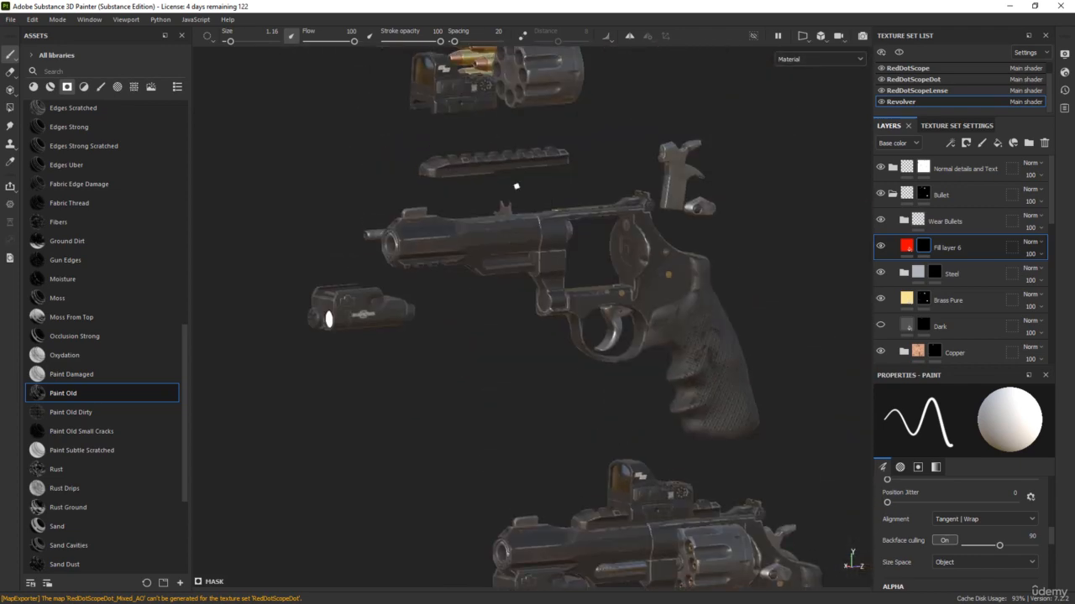
{"action": "middle_click_drag", "start_coordinate": [516, 186], "coordinate": [575, 382], "text": "alt"}
{"action": "scroll", "coordinate": [559, 252], "scroll_direction": "up", "scroll_amount": 4}
{"action": "middle_click_drag", "start_coordinate": [494, 142], "coordinate": [535, 220], "text": "alt"}
{"action": "left_click_drag", "start_coordinate": [536, 220], "coordinate": [545, 256], "text": "alt"}
{"action": "left_click", "coordinate": [881, 326]}
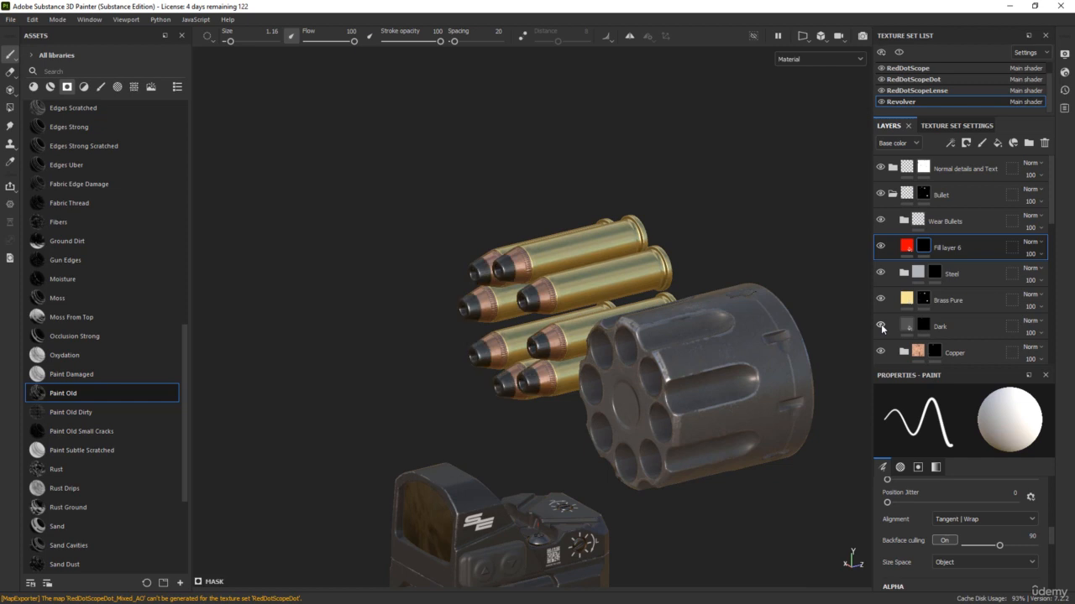
{"action": "left_click", "coordinate": [880, 327]}
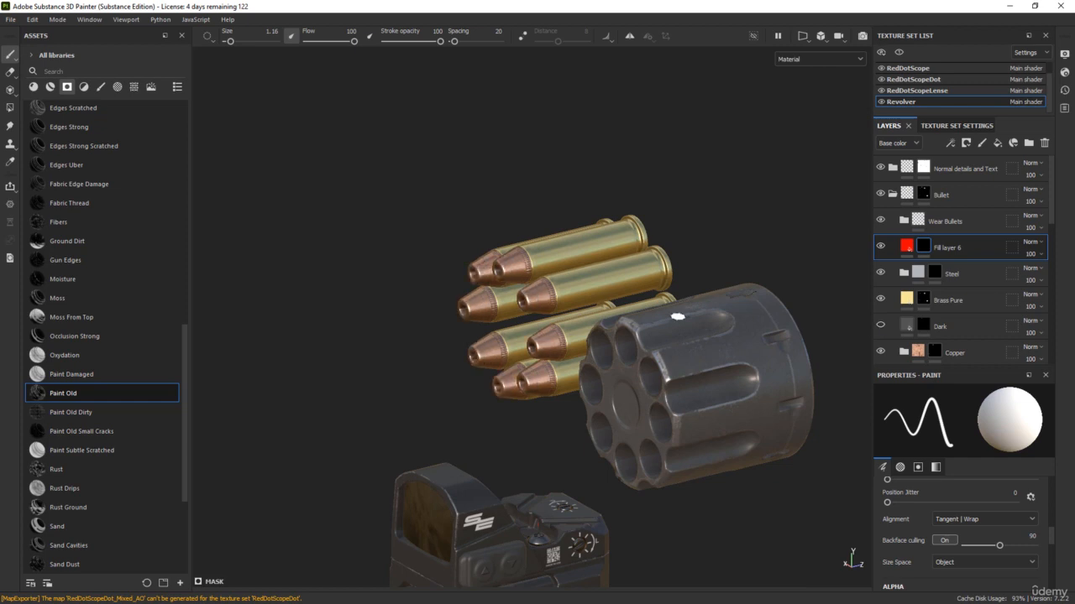
Lower the Brass Pure layer's roughness to 0.1712 while viewing the bullets in the Roughness channel
{"action": "scroll", "coordinate": [540, 298], "scroll_direction": "down", "scroll_amount": 8}
{"action": "scroll", "coordinate": [503, 300], "scroll_direction": "up", "scroll_amount": 2}
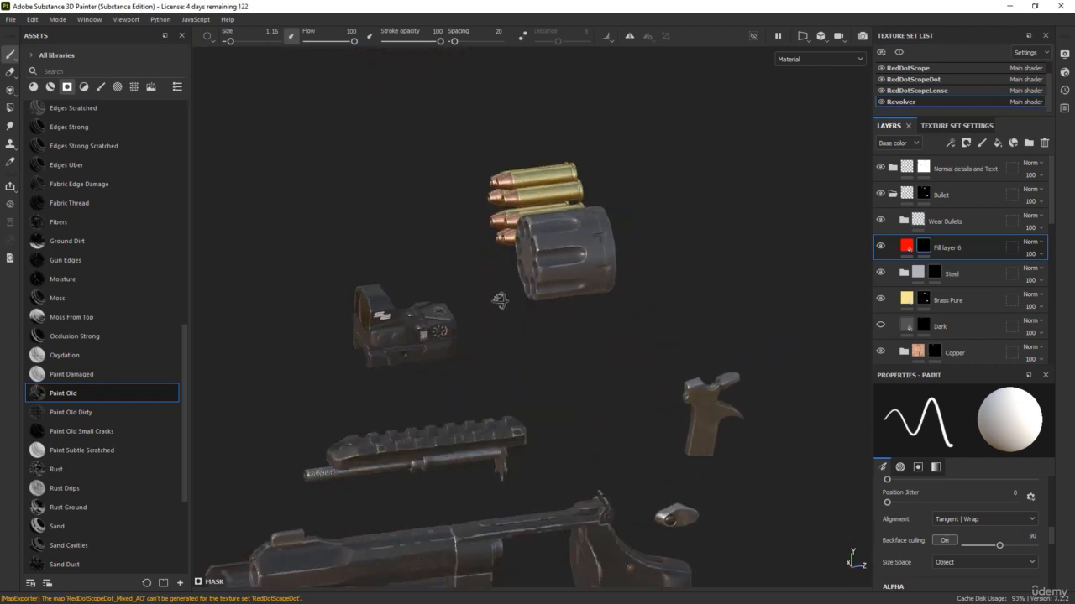
{"action": "left_click_drag", "start_coordinate": [501, 301], "coordinate": [398, 300], "text": "alt"}
{"action": "scroll", "coordinate": [590, 199], "scroll_direction": "up", "scroll_amount": 6}
{"action": "middle_click_drag", "start_coordinate": [590, 199], "coordinate": [626, 277], "text": "alt"}
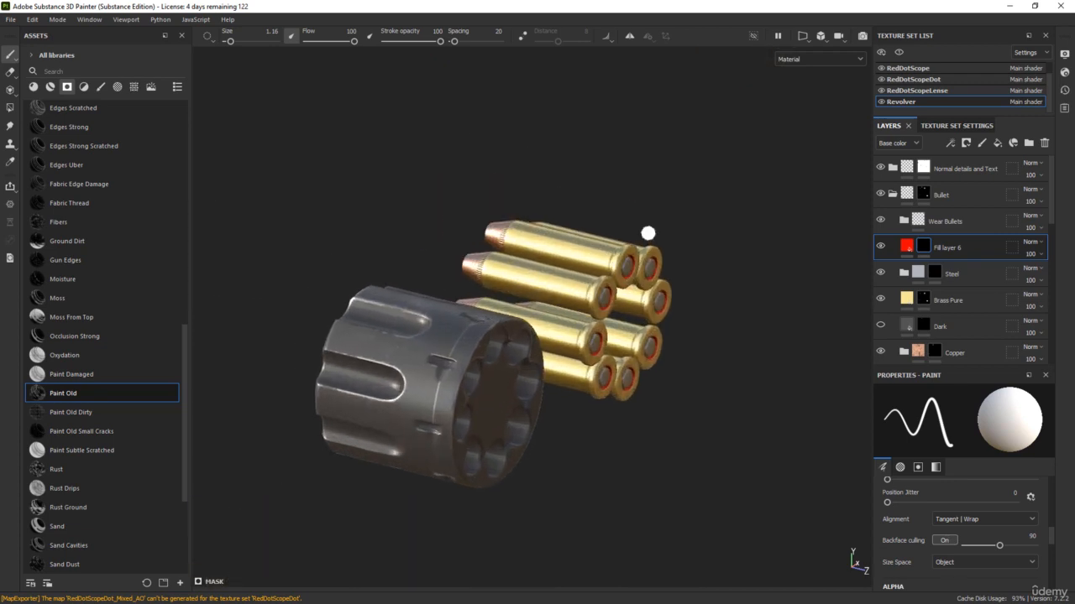
{"action": "left_click_drag", "start_coordinate": [648, 234], "coordinate": [605, 252], "text": "alt"}
{"action": "scroll", "coordinate": [605, 252], "scroll_direction": "up", "scroll_amount": 5}
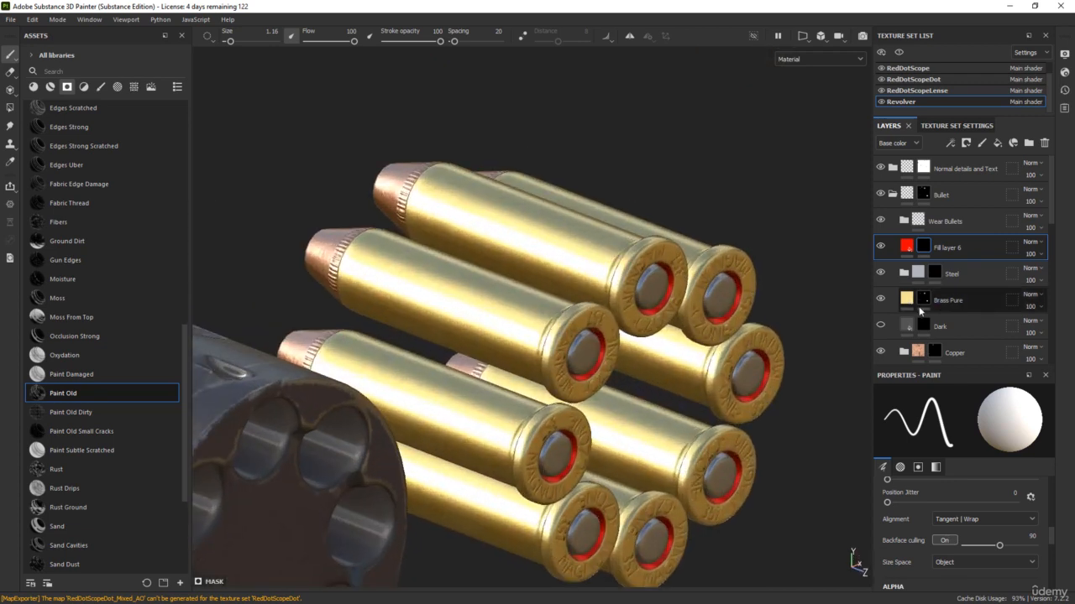
{"action": "left_click", "coordinate": [907, 304]}
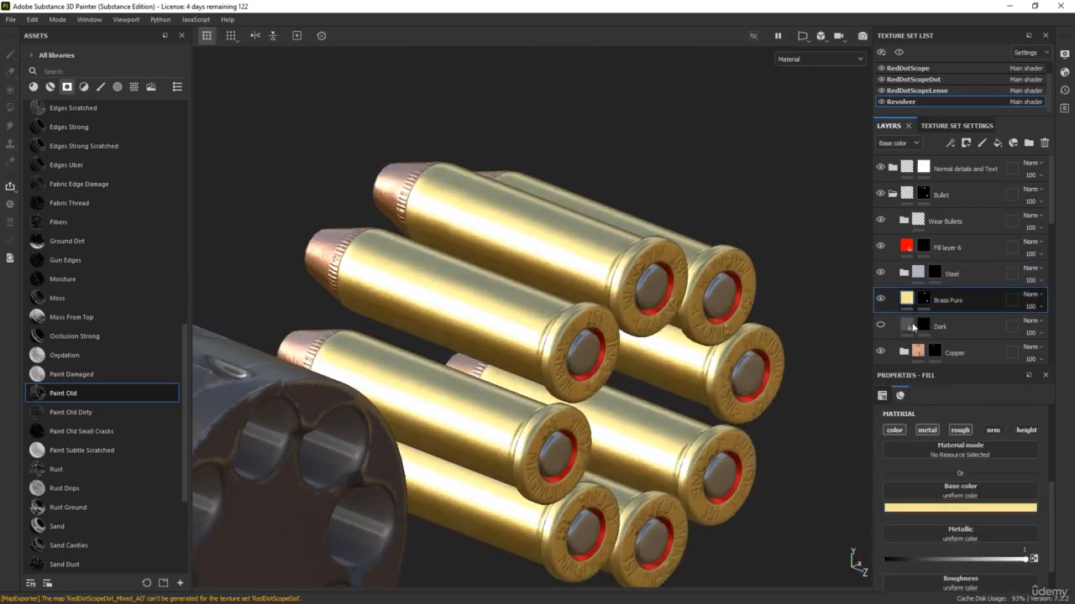
{"action": "scroll", "coordinate": [974, 531], "scroll_direction": "down", "scroll_amount": 1}
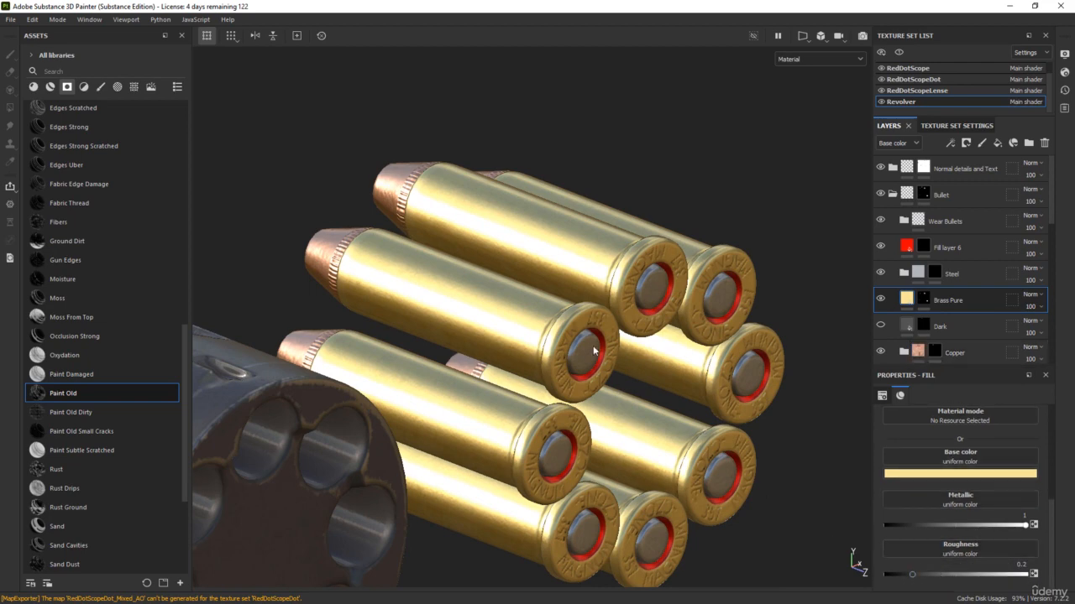
{"action": "left_click_drag", "start_coordinate": [558, 241], "coordinate": [577, 247], "text": "alt"}
{"action": "key", "text": "c"}
{"action": "key", "text": "c"}
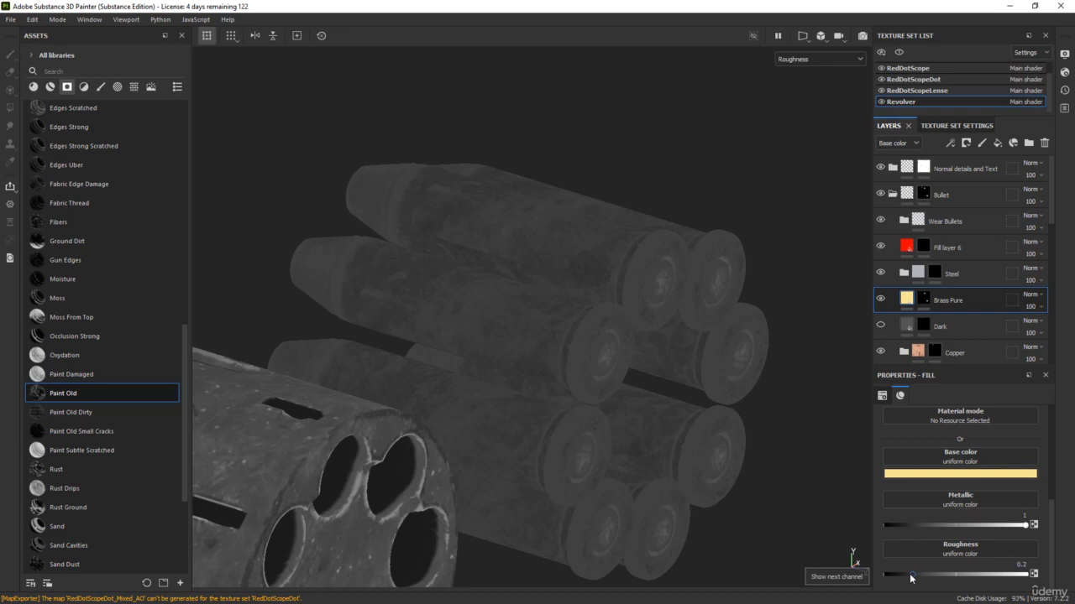
{"action": "left_click_drag", "start_coordinate": [911, 578], "coordinate": [910, 578]}
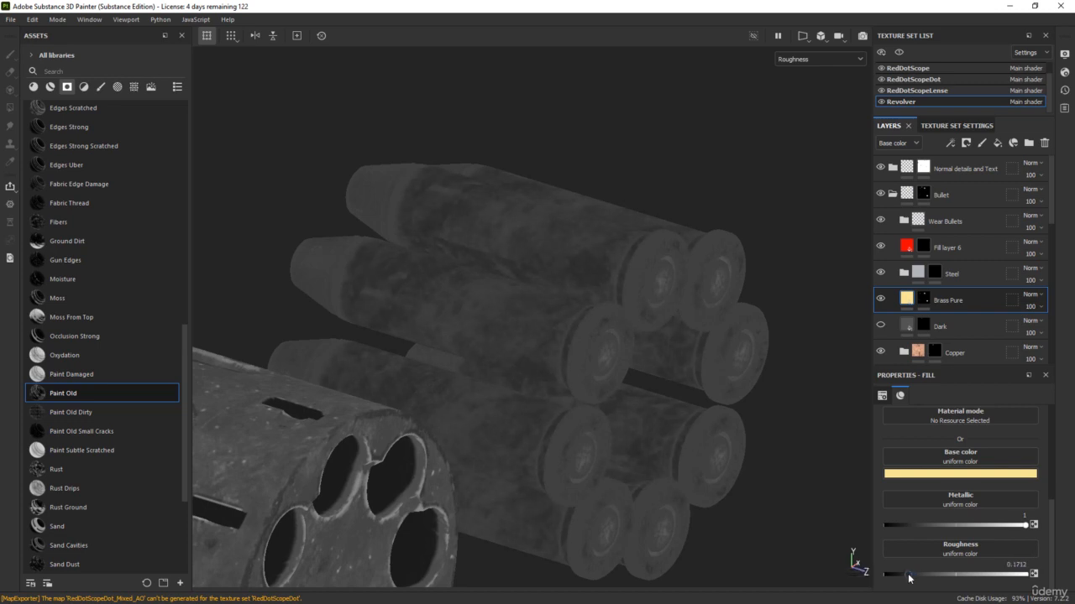
Check the separate bullets and cylinder in the full material view and channel by channel, including Normal, Mask and Metallic
{"action": "left_click_drag", "start_coordinate": [622, 337], "coordinate": [620, 320], "text": "alt"}
{"action": "key", "text": "m"}
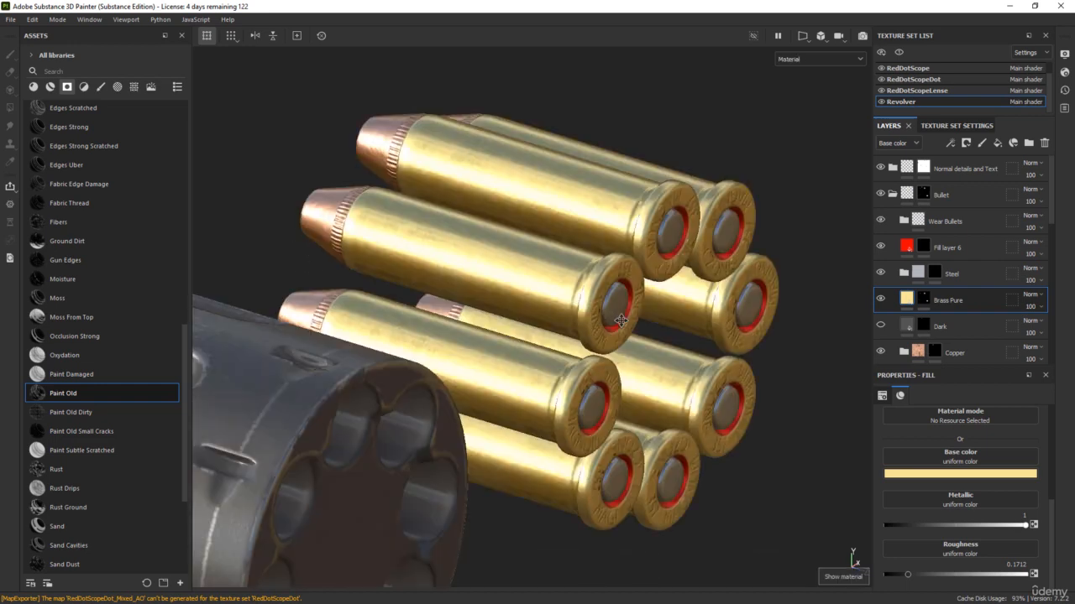
{"action": "scroll", "coordinate": [613, 321], "scroll_direction": "down", "scroll_amount": 8}
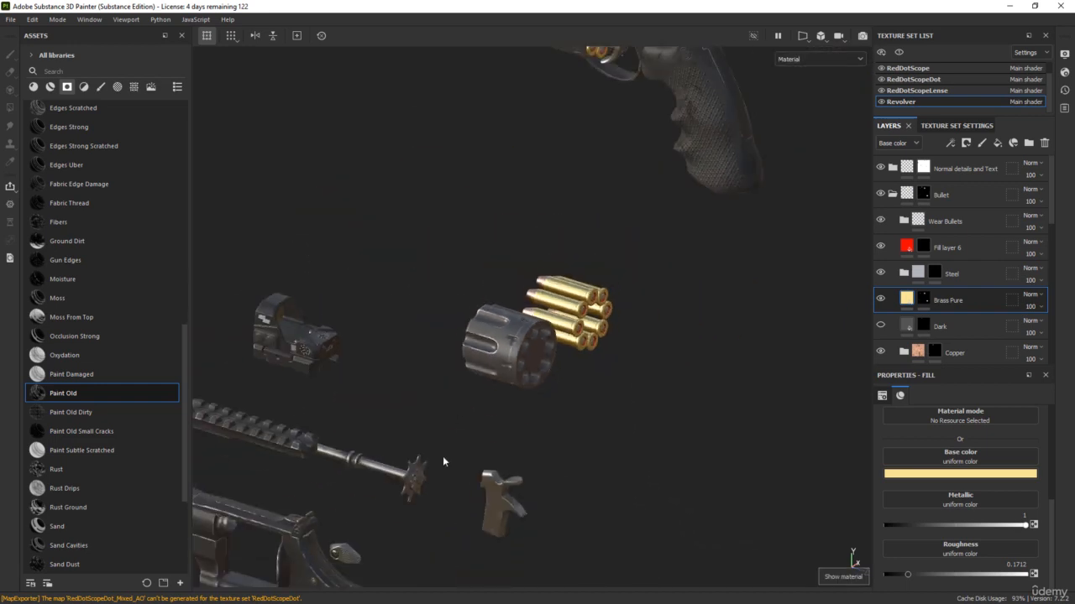
{"action": "middle_click_drag", "start_coordinate": [449, 441], "coordinate": [480, 408], "text": "alt"}
{"action": "scroll", "coordinate": [588, 292], "scroll_direction": "up", "scroll_amount": 5}
{"action": "key", "text": "c"}
{"action": "key", "text": "c"}
{"action": "key", "text": "c"}
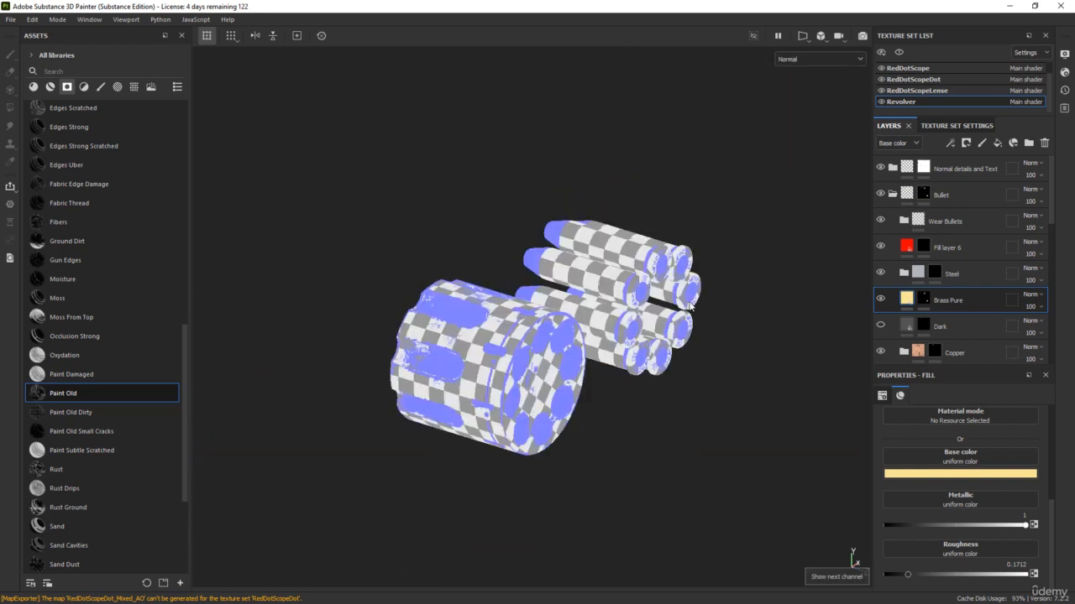
{"action": "key", "text": "c"}
{"action": "key", "text": "c"}
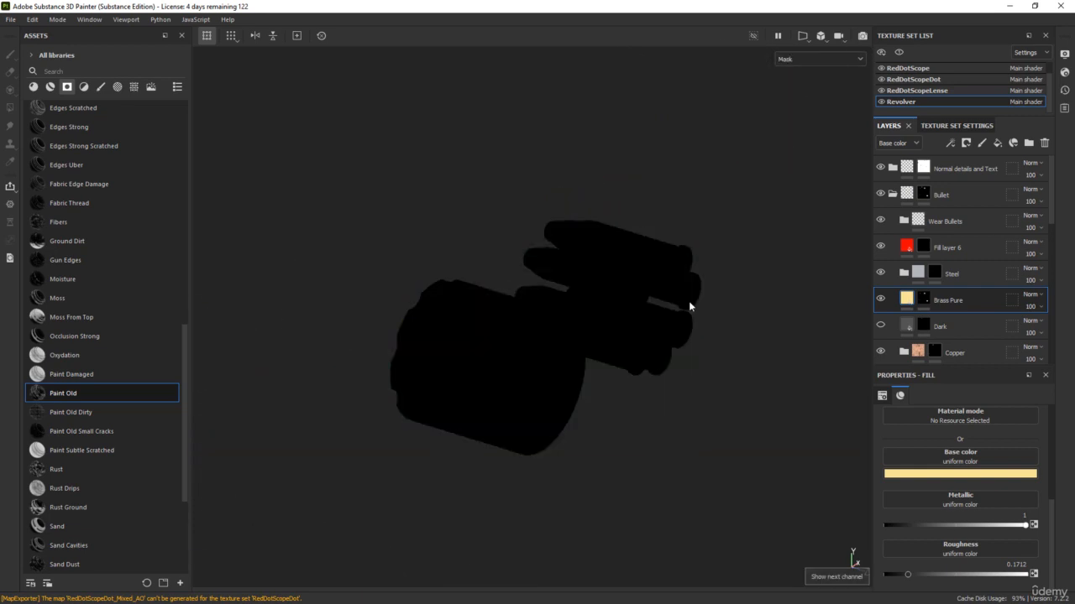
{"action": "key", "text": "c"}
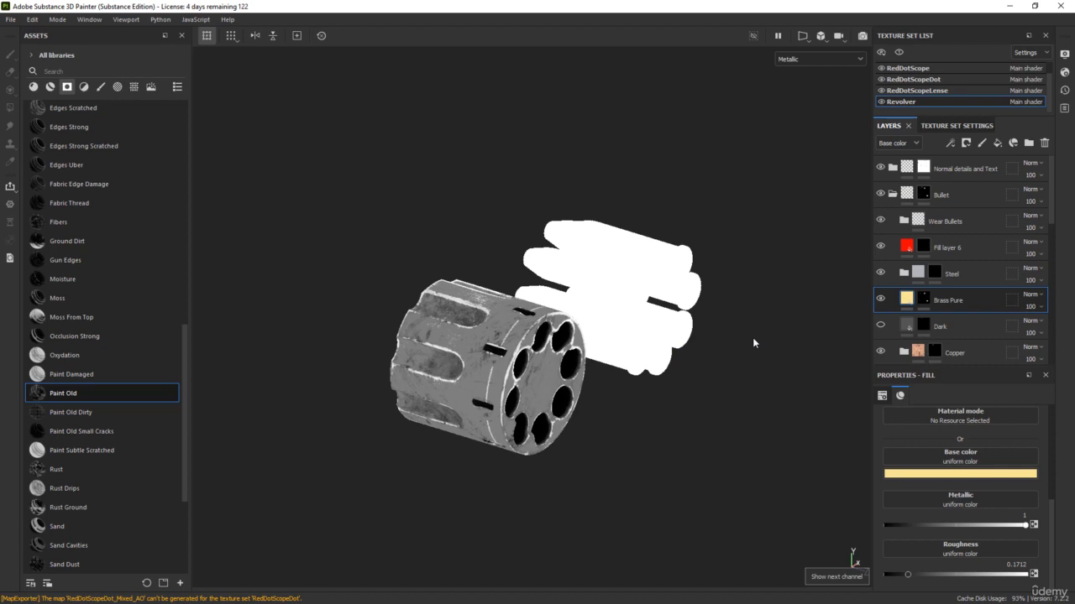
{"action": "key", "text": "m"}
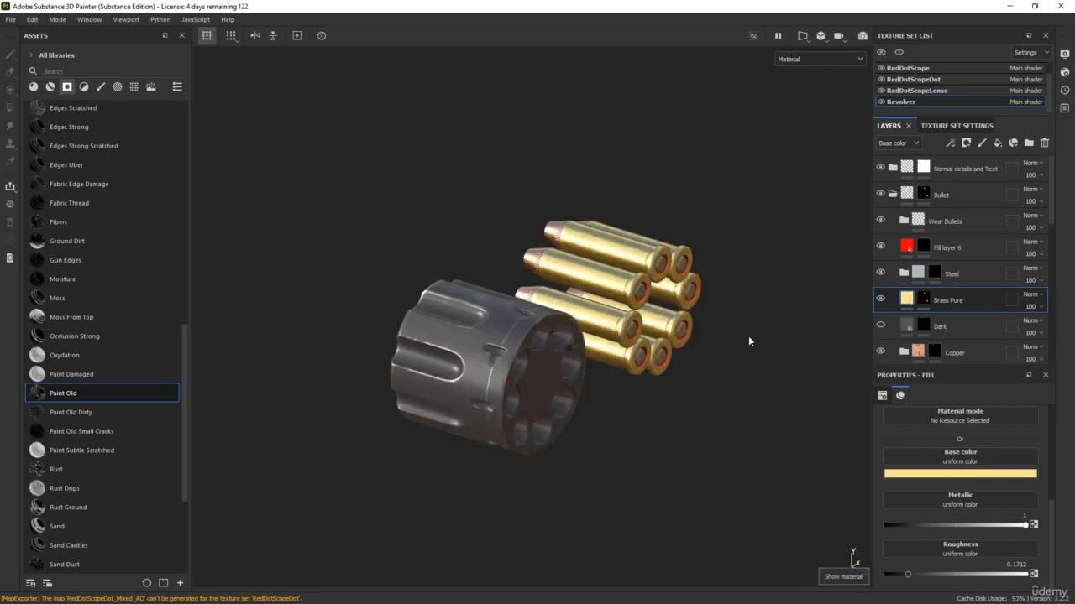
Examine the cylinder area and loaded bullets on the assembled revolver
{"action": "scroll", "coordinate": [748, 338], "scroll_direction": "down", "scroll_amount": 6}
{"action": "middle_click_drag", "start_coordinate": [396, 429], "coordinate": [552, 143], "text": "alt"}
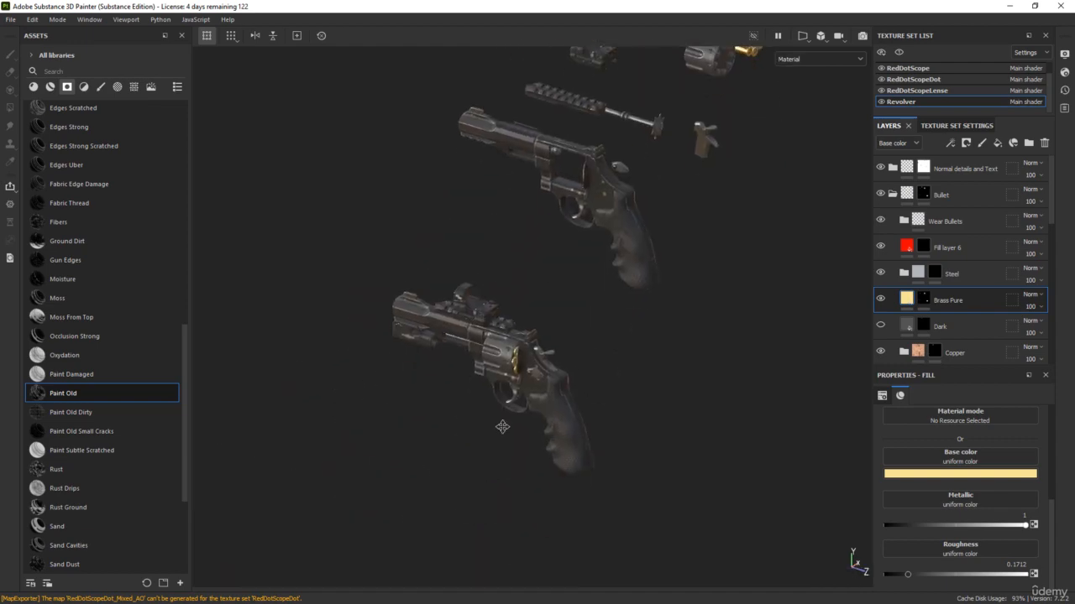
{"action": "middle_click_drag", "start_coordinate": [501, 425], "coordinate": [518, 329], "text": "alt"}
{"action": "scroll", "coordinate": [518, 321], "scroll_direction": "up", "scroll_amount": 6}
{"action": "left_click_drag", "start_coordinate": [518, 321], "coordinate": [504, 344], "text": "alt"}
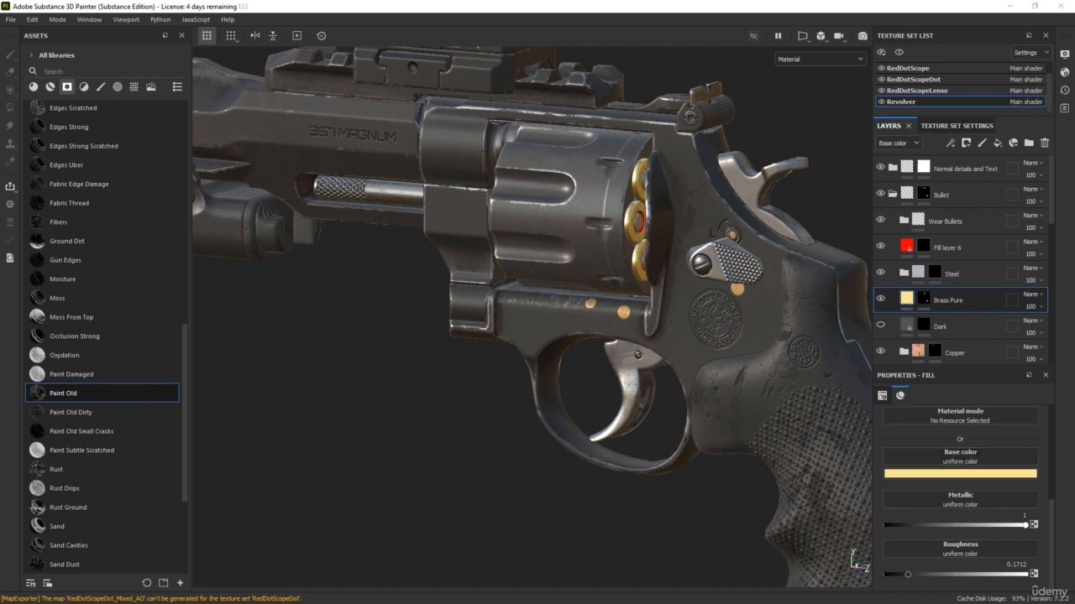
Switch to Notepad to review the revolver_todo.txt items, including the note about too much oil, and return to Substance 3D Painter
{"action": "left_click_drag", "start_coordinate": [1074, 142], "coordinate": [613, 170]}
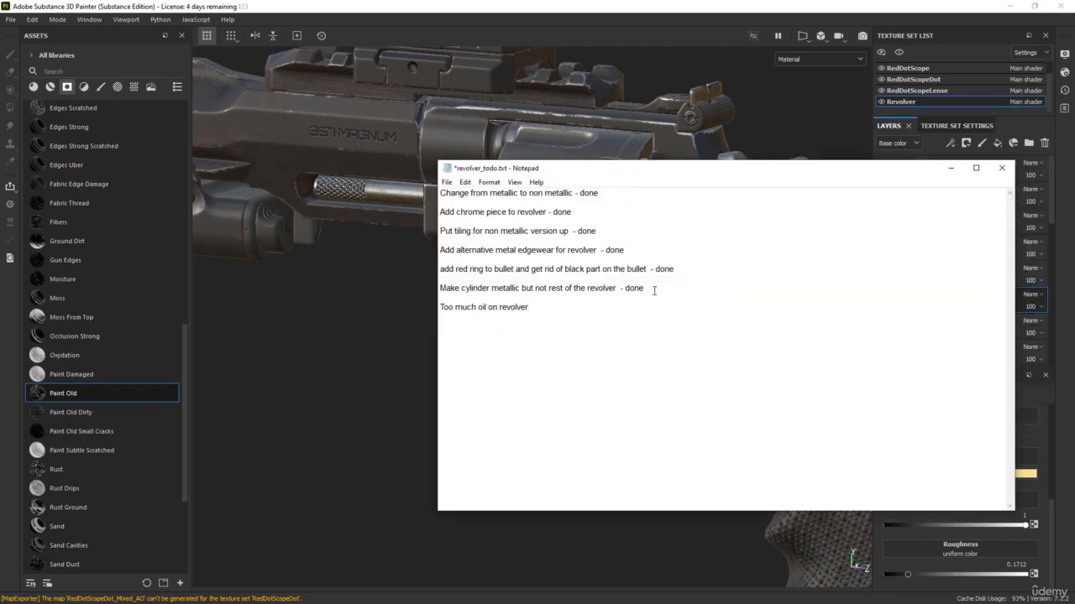
{"action": "left_click_drag", "start_coordinate": [645, 288], "coordinate": [438, 186]}
{"action": "left_click", "coordinate": [634, 237]}
{"action": "left_click_drag", "start_coordinate": [529, 307], "coordinate": [417, 308]}
{"action": "left_click", "coordinate": [497, 316]}
{"action": "left_click_drag", "start_coordinate": [558, 171], "coordinate": [1074, 171]}
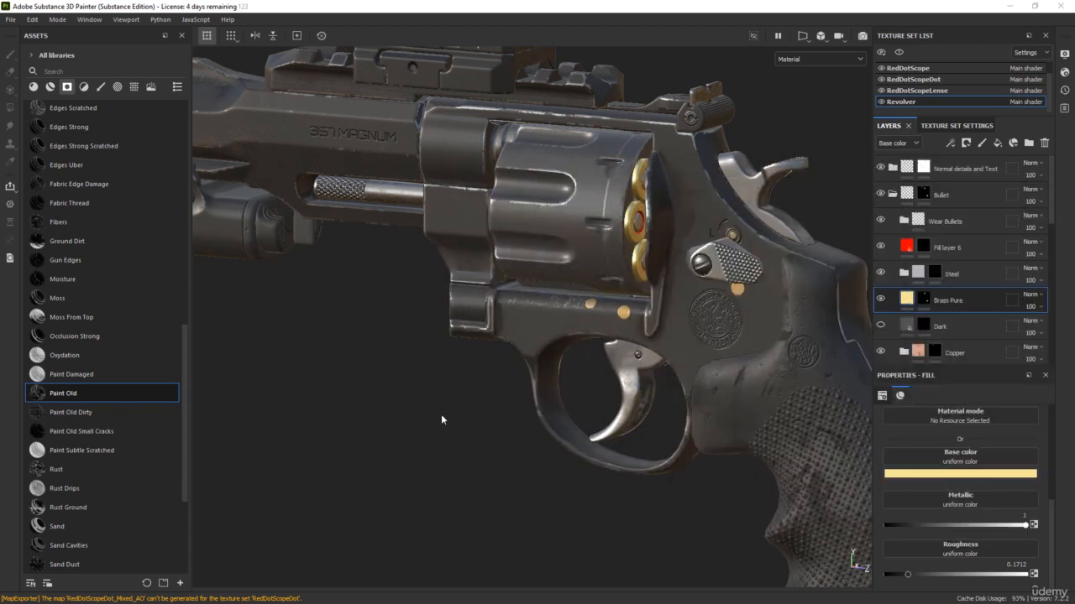
Inspect the assembled revolver's frame and cylinder surface from several angles and under different environment lighting
{"action": "left_click_drag", "start_coordinate": [400, 449], "coordinate": [477, 425], "text": "alt"}
{"action": "right_click_drag", "start_coordinate": [478, 426], "coordinate": [434, 426], "text": "shift"}
{"action": "left_click_drag", "start_coordinate": [454, 398], "coordinate": [495, 265], "text": "alt"}
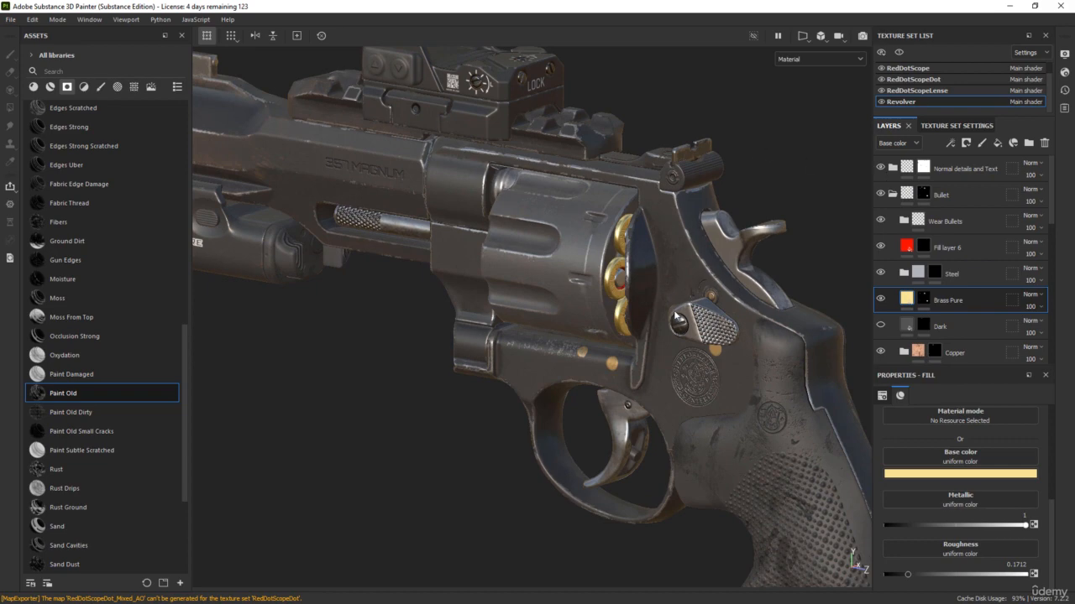
{"action": "left_click_drag", "start_coordinate": [676, 315], "coordinate": [620, 282], "text": "alt"}
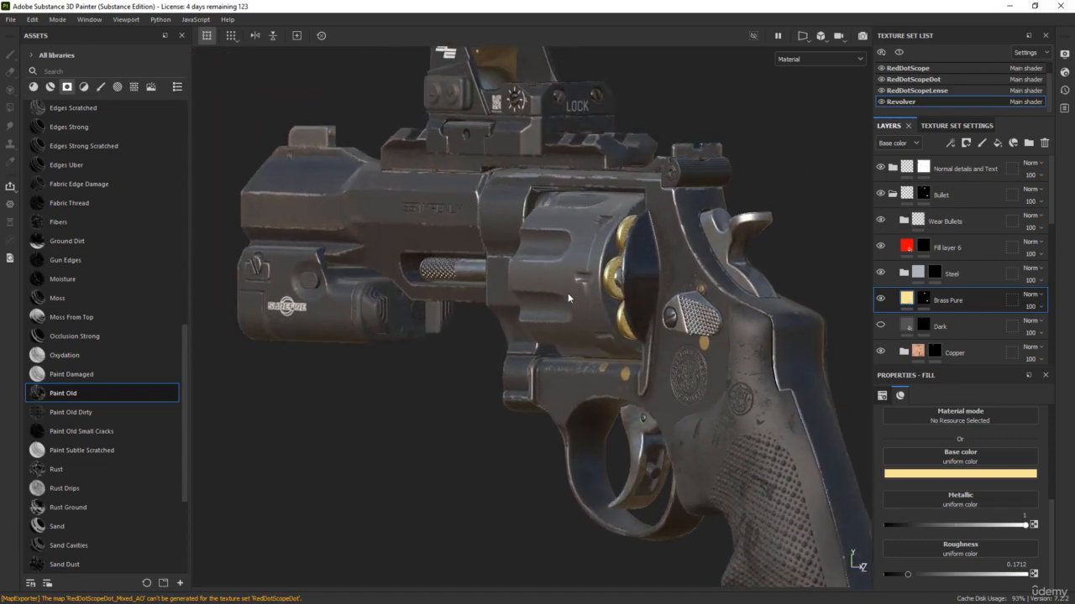
{"action": "left_click_drag", "start_coordinate": [517, 323], "coordinate": [687, 262], "text": "alt"}
{"action": "scroll", "coordinate": [648, 261], "scroll_direction": "up", "scroll_amount": 6}
{"action": "scroll", "coordinate": [687, 262], "scroll_direction": "down", "scroll_amount": 3}
{"action": "right_click_drag", "start_coordinate": [687, 262], "coordinate": [750, 275], "text": "shift"}
Examine the frame and cylinder in the Metallic and Roughness channels, looking for oil stains around the recoil shield
{"action": "key", "text": "c"}
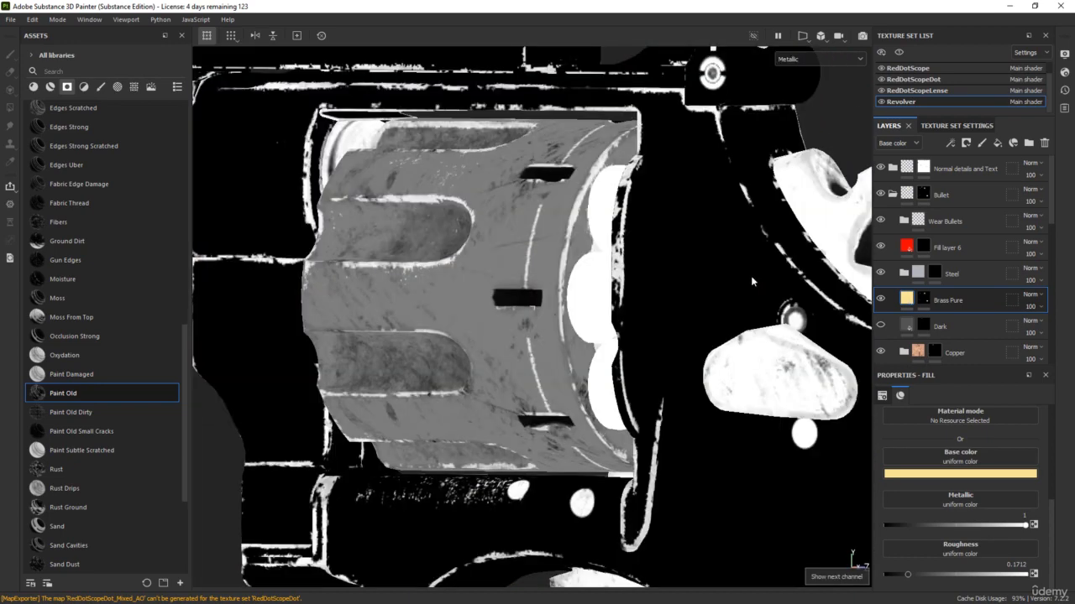
{"action": "key", "text": "c"}
{"action": "right_click_drag", "start_coordinate": [731, 274], "coordinate": [675, 270], "text": "alt"}
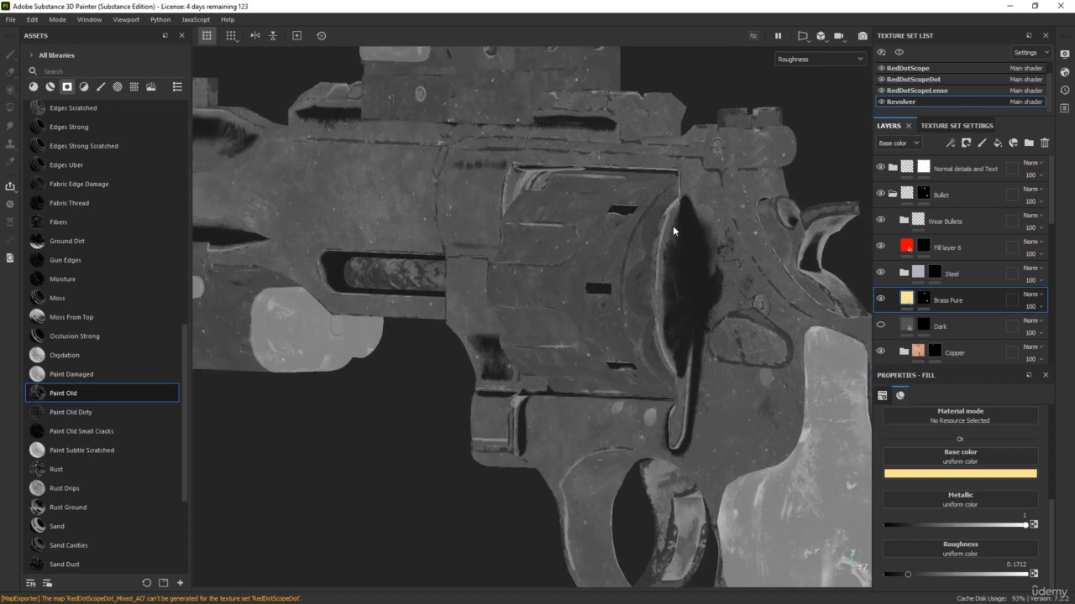
{"action": "left_click_drag", "start_coordinate": [673, 225], "coordinate": [606, 239], "text": "alt"}
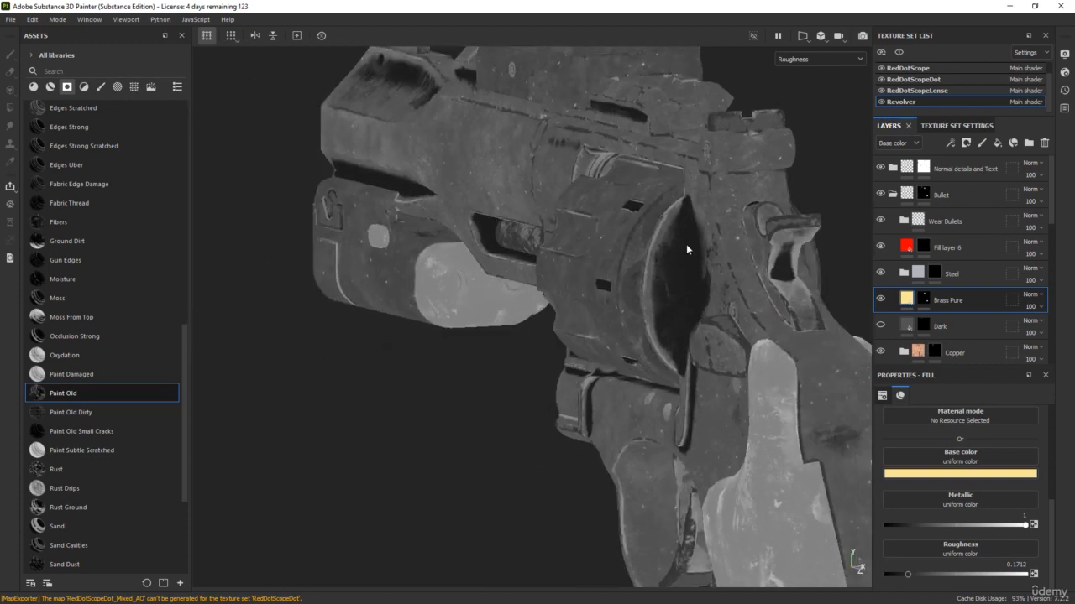
{"action": "left_click_drag", "start_coordinate": [686, 243], "coordinate": [789, 279], "text": "alt"}
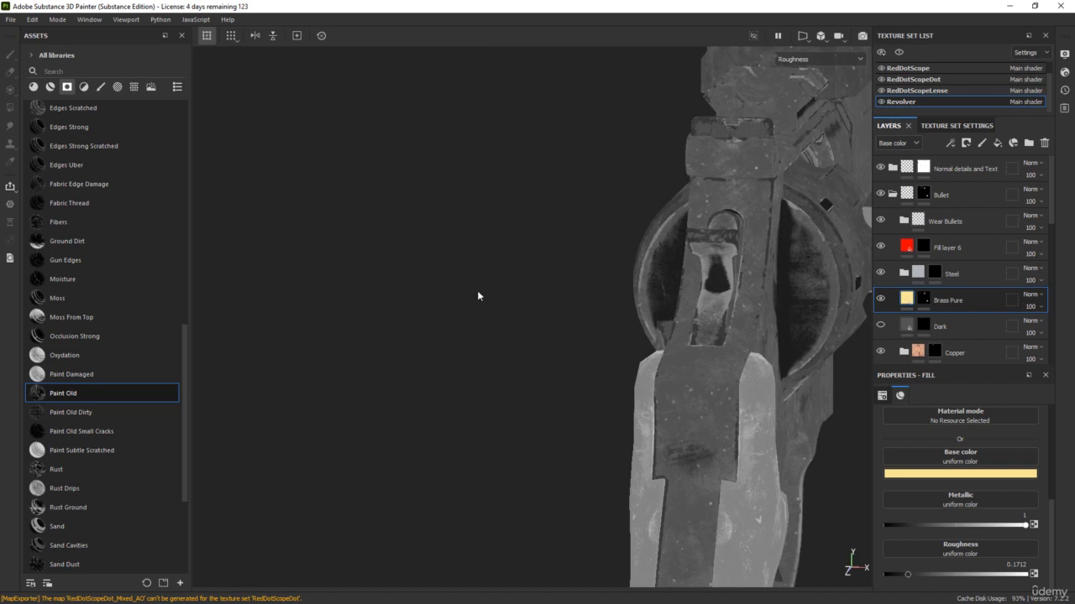
{"action": "left_click_drag", "start_coordinate": [478, 295], "coordinate": [623, 274], "text": "alt"}
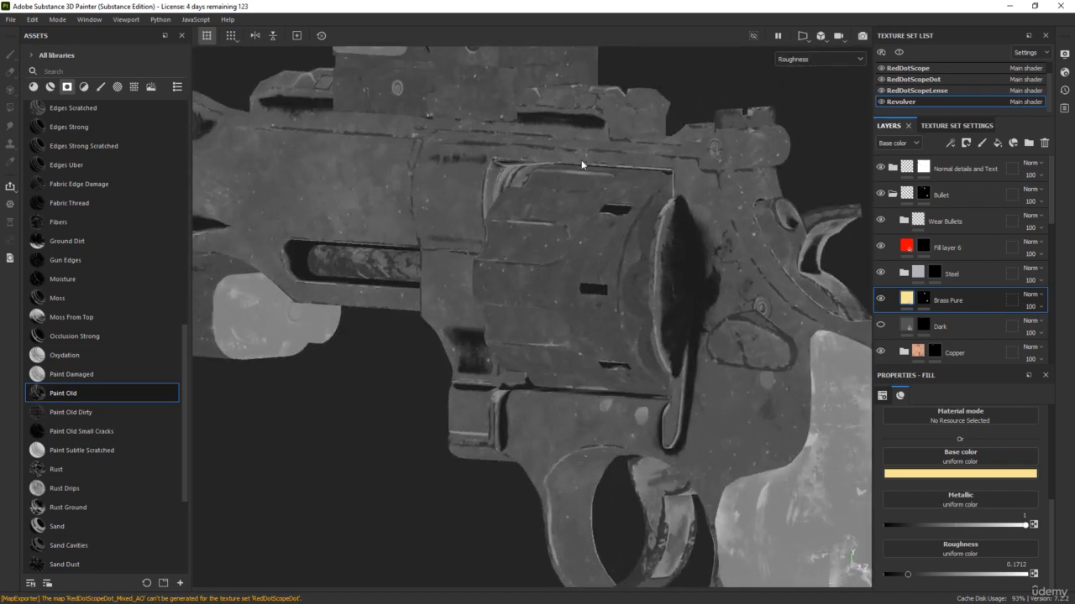
{"action": "left_click_drag", "start_coordinate": [581, 165], "coordinate": [627, 210], "text": "alt"}
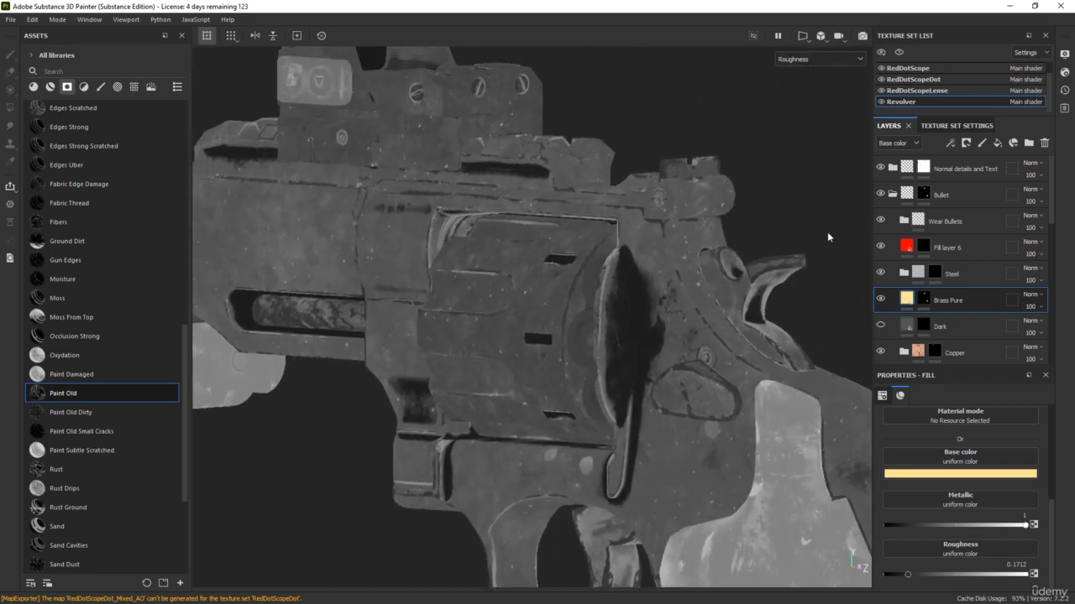
Collapse the Bullet and Edgewear Revolver folders and expand the Global Wear and Tear folder
{"action": "left_click", "coordinate": [892, 195]}
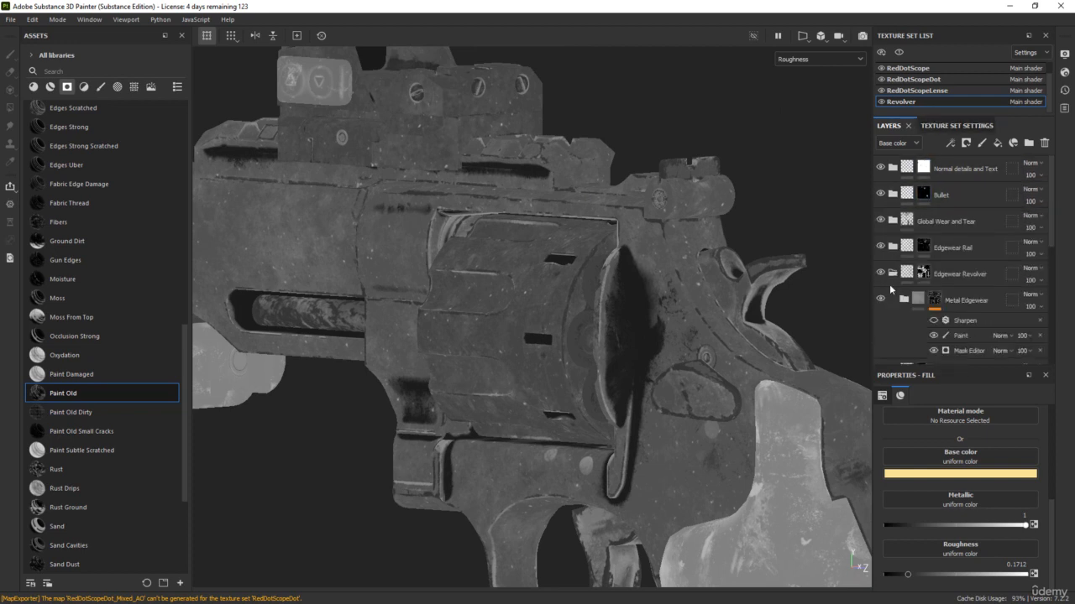
{"action": "left_click", "coordinate": [892, 275]}
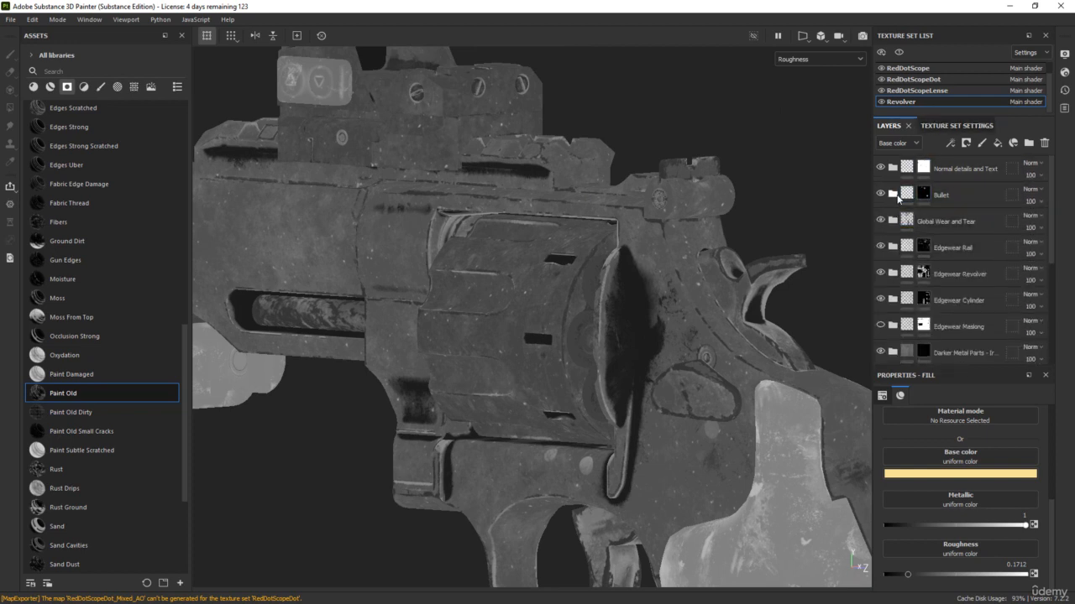
{"action": "left_click", "coordinate": [892, 222]}
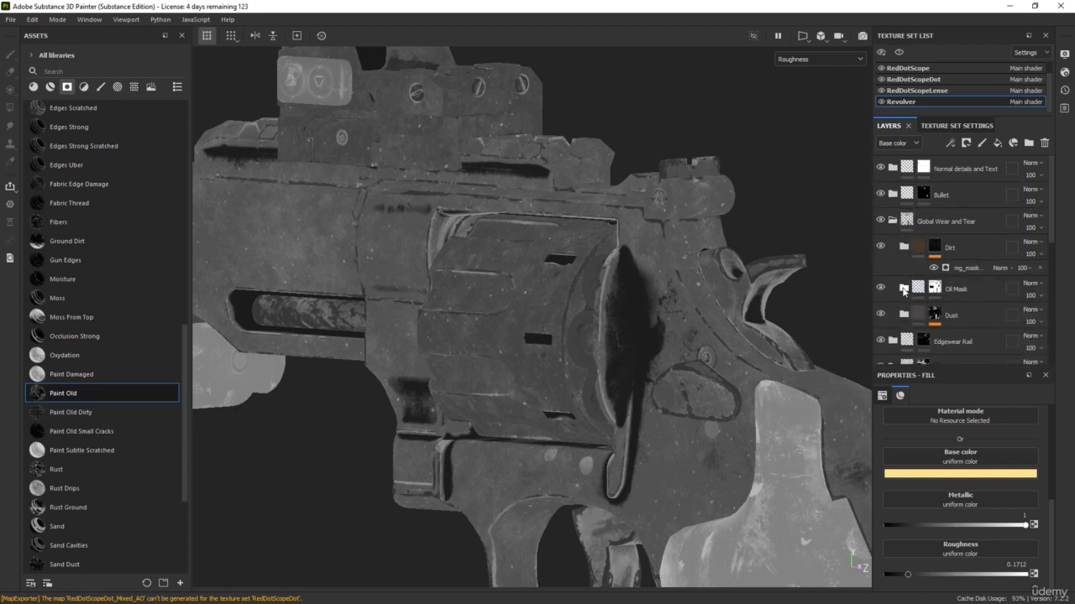
Move the Dust folder above the Oil Mask folder within Global Wear and Tear
{"action": "left_click", "coordinate": [953, 316]}
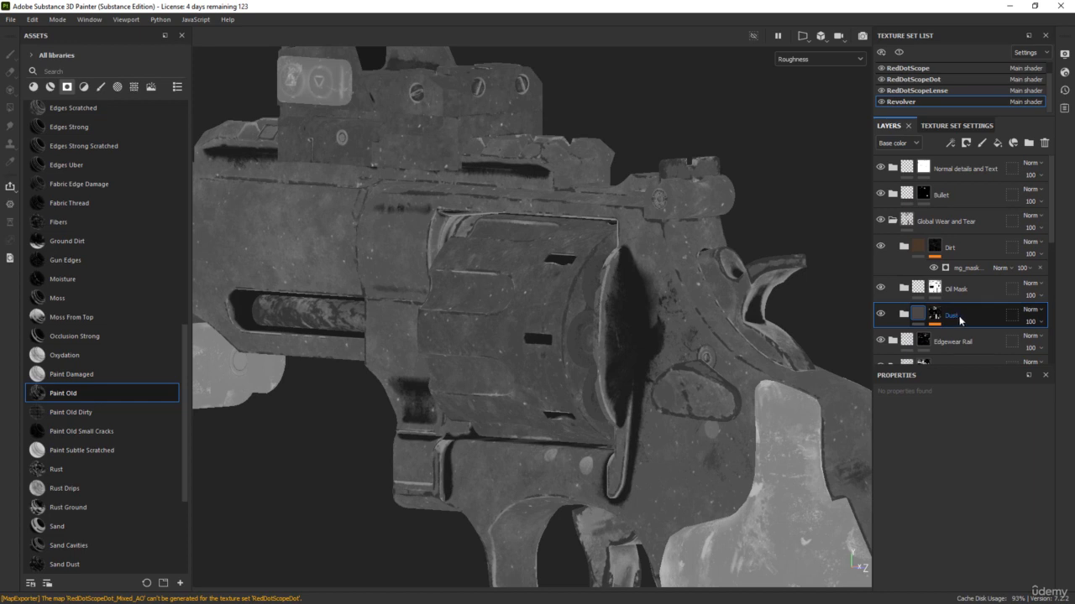
{"action": "left_click_drag", "start_coordinate": [959, 272], "coordinate": [957, 277]}
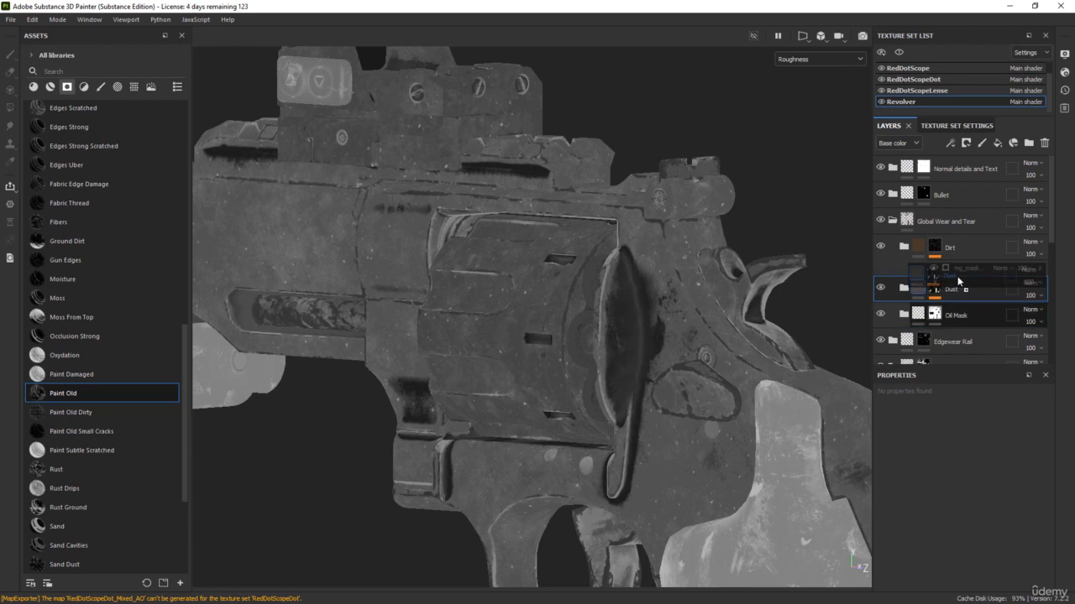
{"action": "left_click_drag", "start_coordinate": [958, 281], "coordinate": [953, 284]}
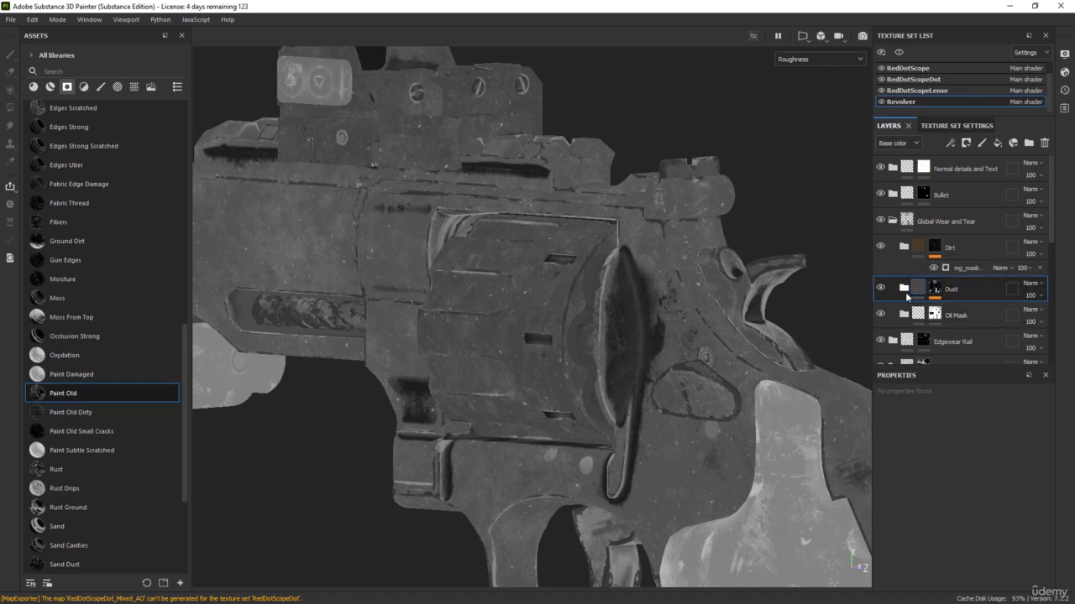
Lower the Level of the Mask Builder generator on the Oilstains mask inside the Oil Mask folder to 0.34
{"action": "left_click", "coordinate": [904, 316]}
{"action": "scroll", "coordinate": [961, 317], "scroll_direction": "down", "scroll_amount": 2}
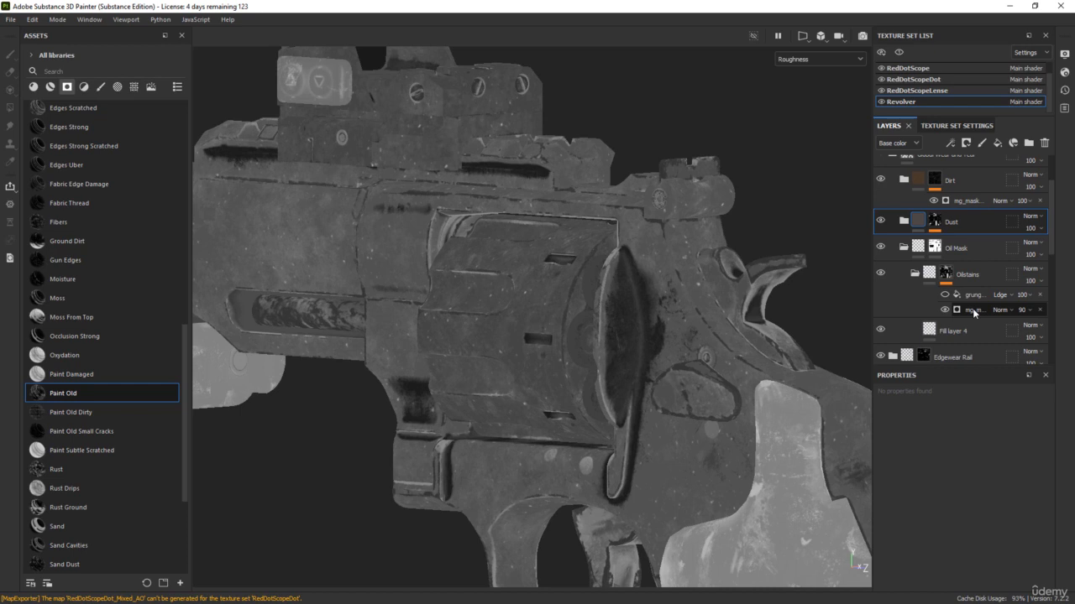
{"action": "left_click", "coordinate": [972, 308]}
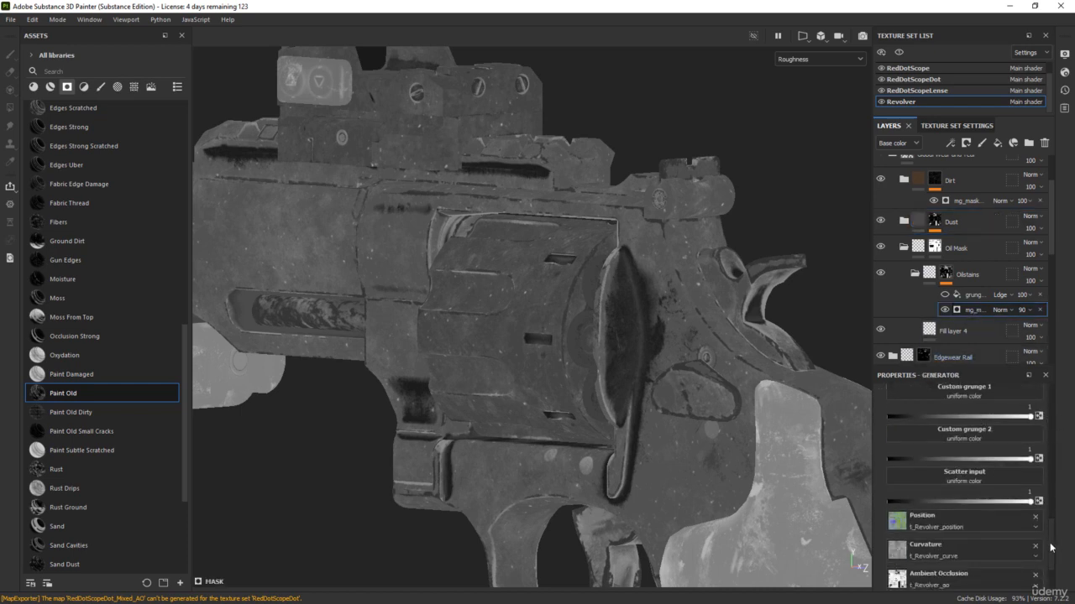
{"action": "left_click_drag", "start_coordinate": [1050, 547], "coordinate": [1055, 413]}
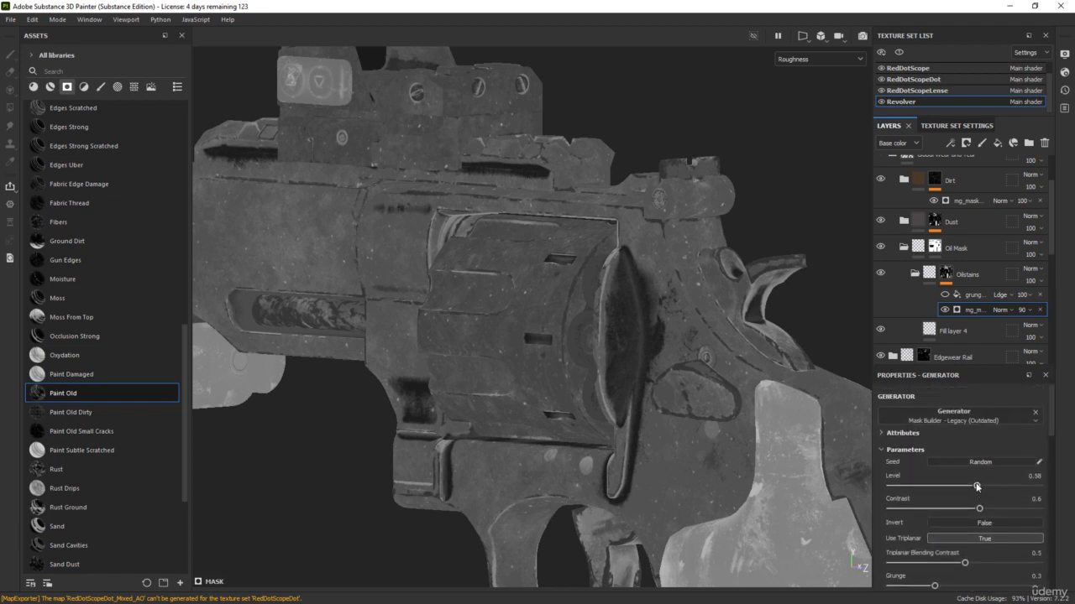
{"action": "left_click_drag", "start_coordinate": [976, 490], "coordinate": [941, 487]}
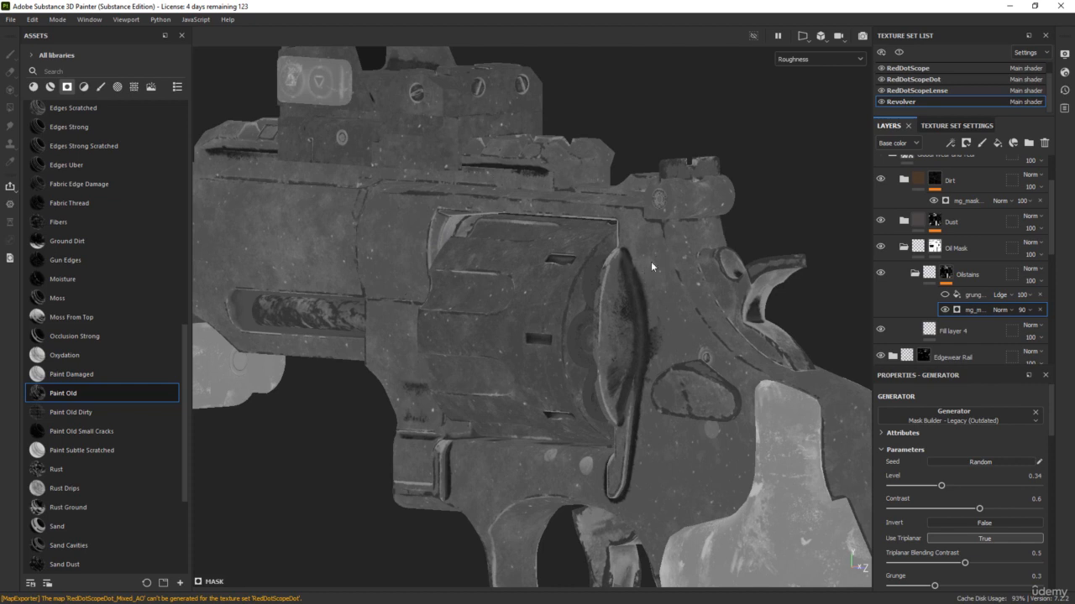
Compare the revolver's roughness with the Oilstains folder hidden and shown, checking both sides of the recoil shield
{"action": "left_click_drag", "start_coordinate": [563, 360], "coordinate": [600, 346], "text": "alt"}
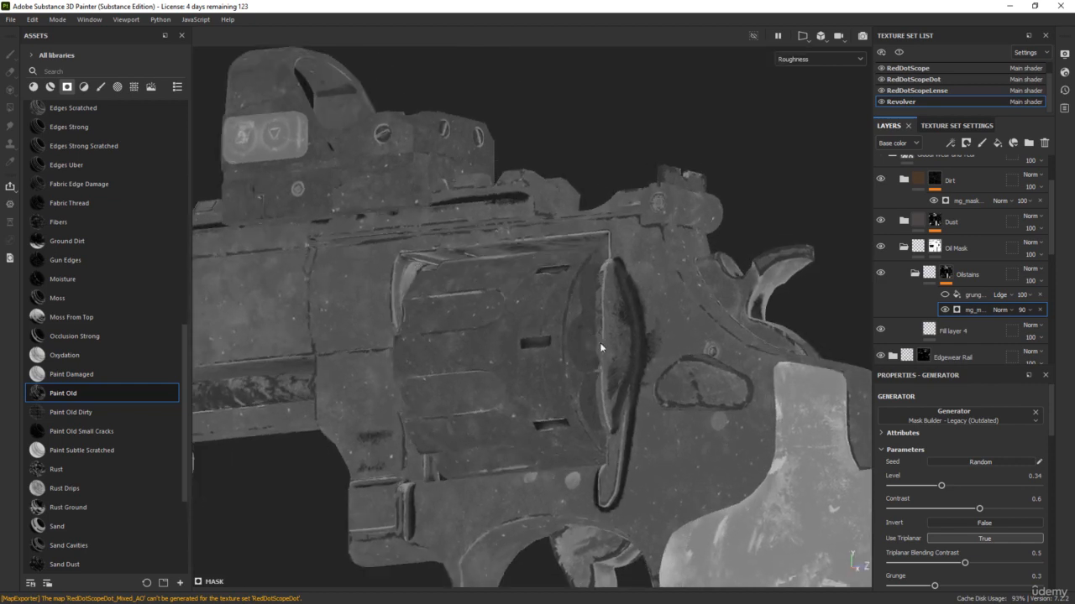
{"action": "left_click", "coordinate": [880, 273]}
{"action": "left_click", "coordinate": [880, 273]}
{"action": "left_click_drag", "start_coordinate": [673, 257], "coordinate": [693, 300], "text": "alt"}
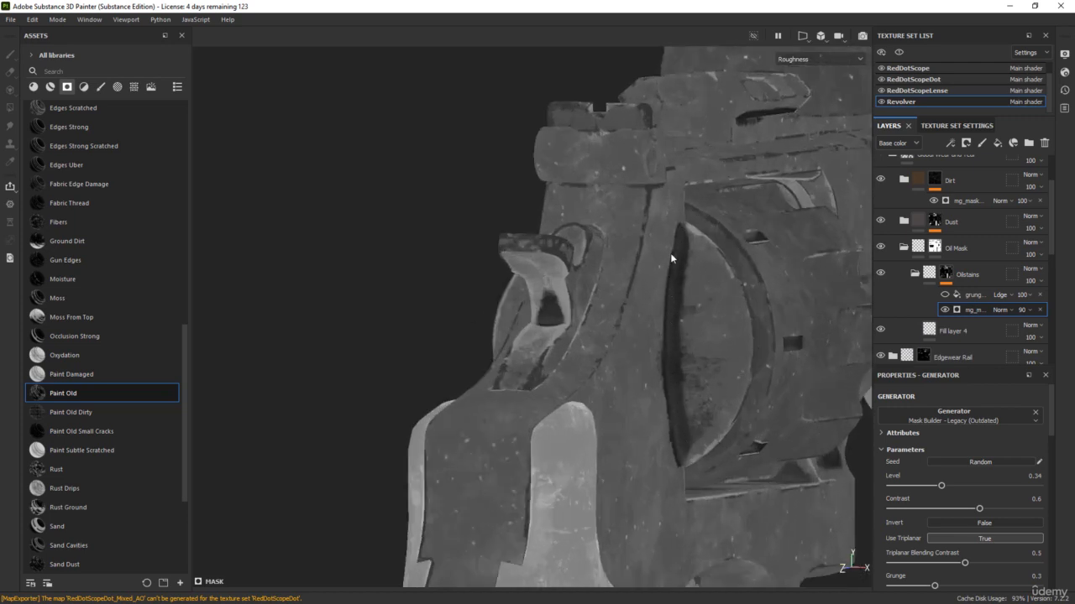
{"action": "left_click_drag", "start_coordinate": [684, 372], "coordinate": [655, 323], "text": "alt"}
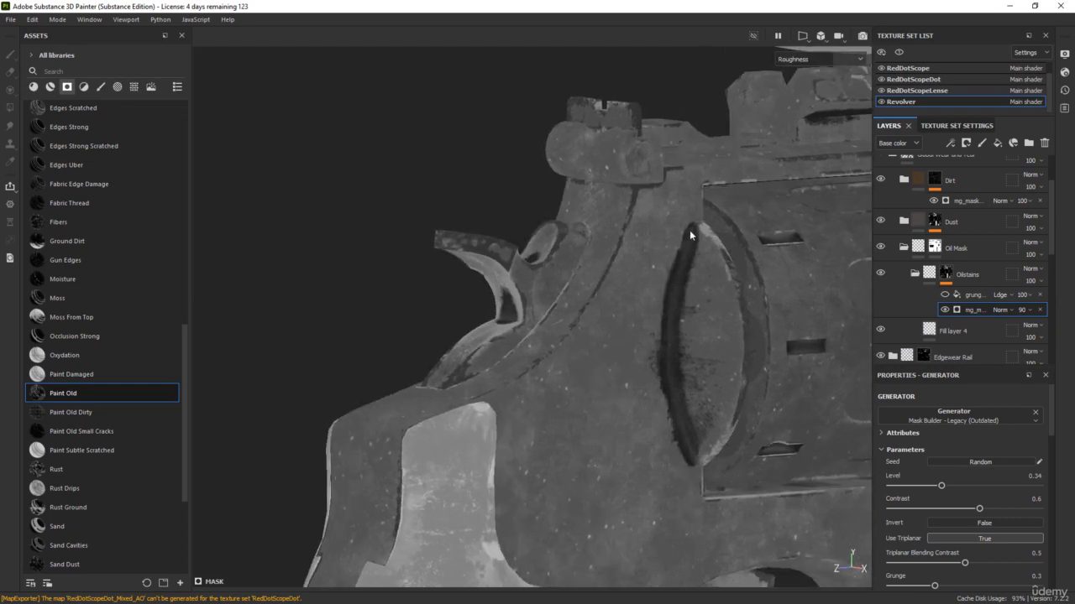
{"action": "left_click_drag", "start_coordinate": [663, 391], "coordinate": [593, 276], "text": "alt"}
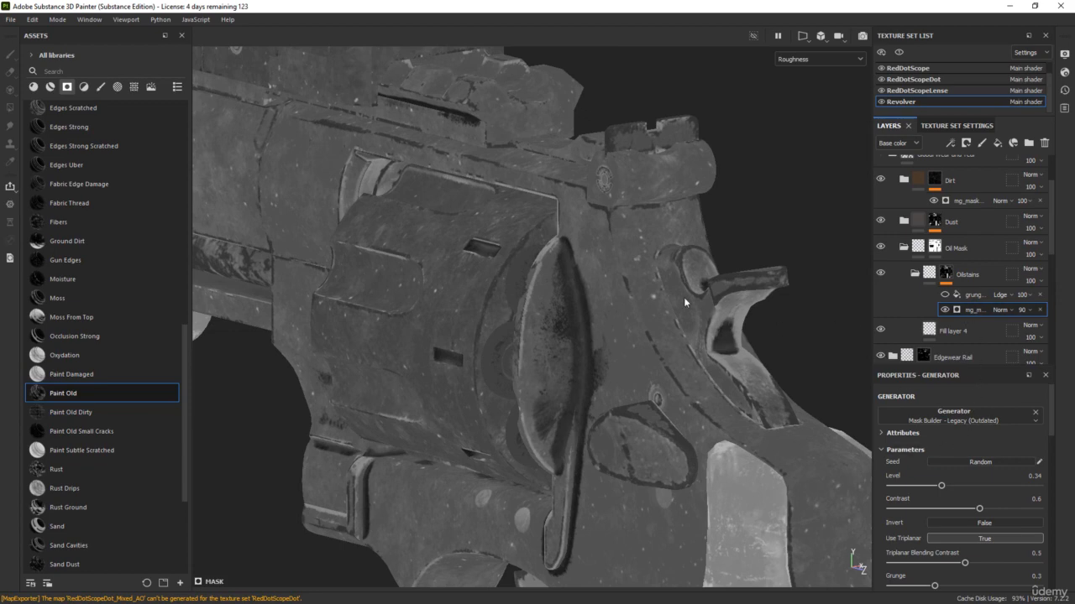
Check the oil stains in the full material view from the side and rear under rotated environment lighting
{"action": "key", "text": "m"}
{"action": "left_click_drag", "start_coordinate": [684, 299], "coordinate": [620, 338], "text": "alt"}
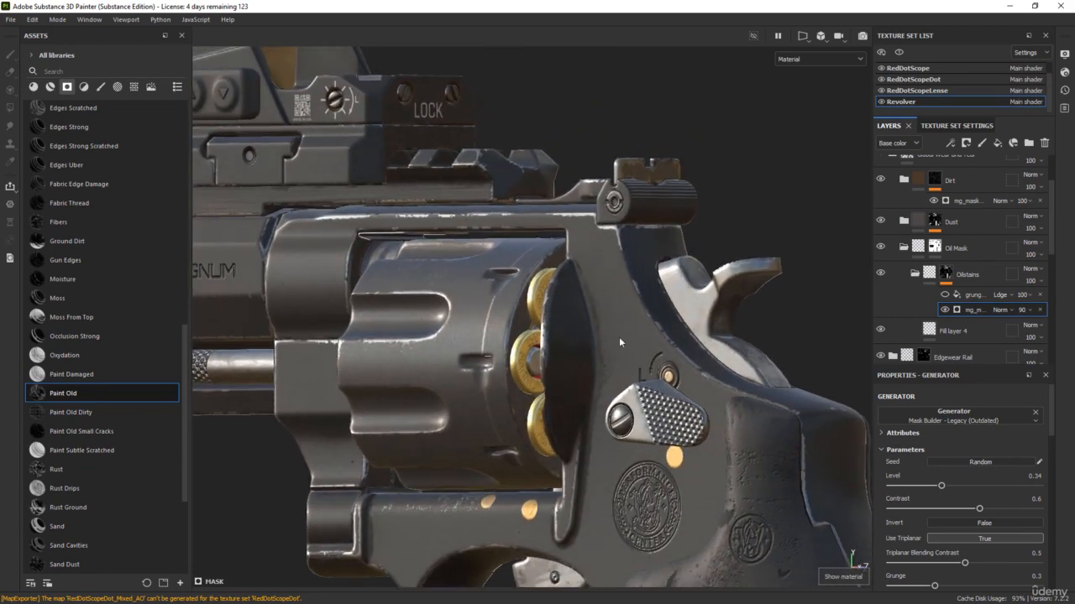
{"action": "right_click_drag", "start_coordinate": [618, 337], "coordinate": [685, 331], "text": "shift"}
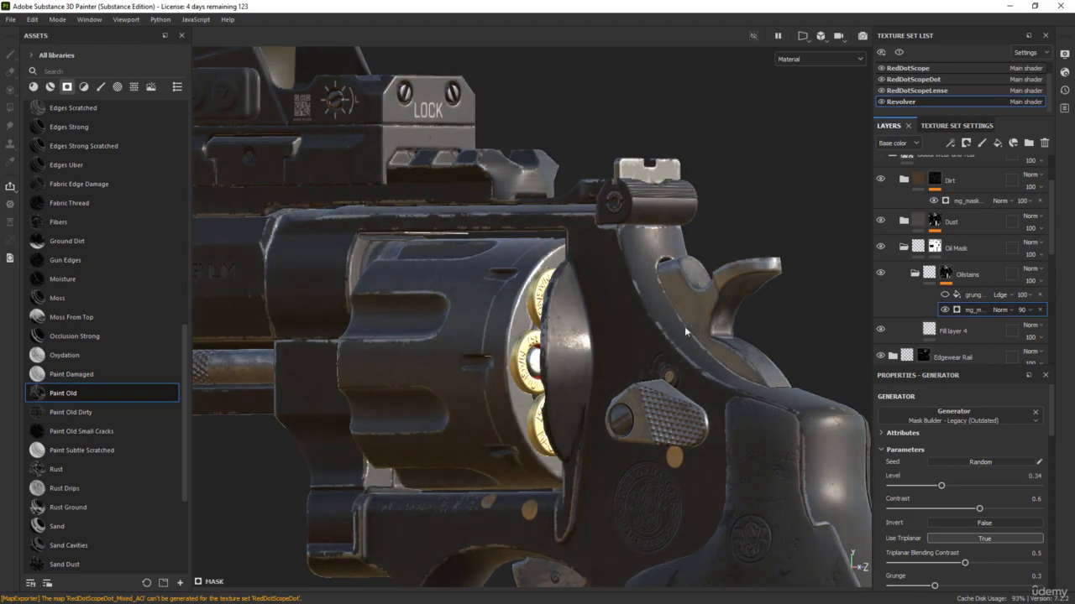
{"action": "left_click_drag", "start_coordinate": [685, 330], "coordinate": [611, 344], "text": "alt"}
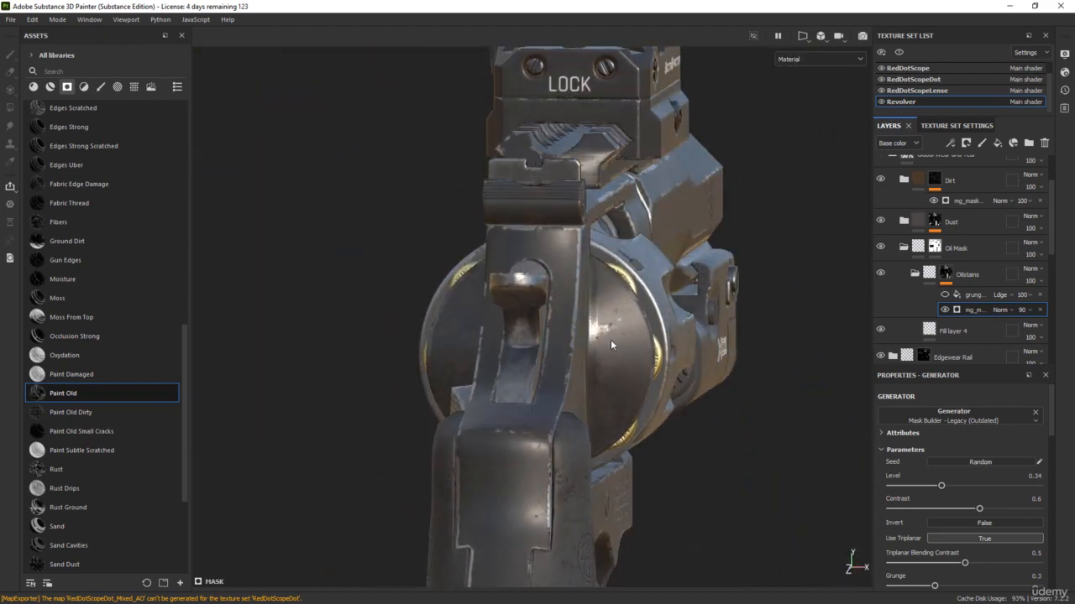
Hide the interface panels and examine the whole revolver's materials from both sides under rotated environment lighting
{"action": "left_click_drag", "start_coordinate": [789, 360], "coordinate": [520, 281], "text": "alt"}
{"action": "right_click_drag", "start_coordinate": [520, 364], "coordinate": [476, 369], "text": "shift"}
{"action": "key", "text": "Tab"}
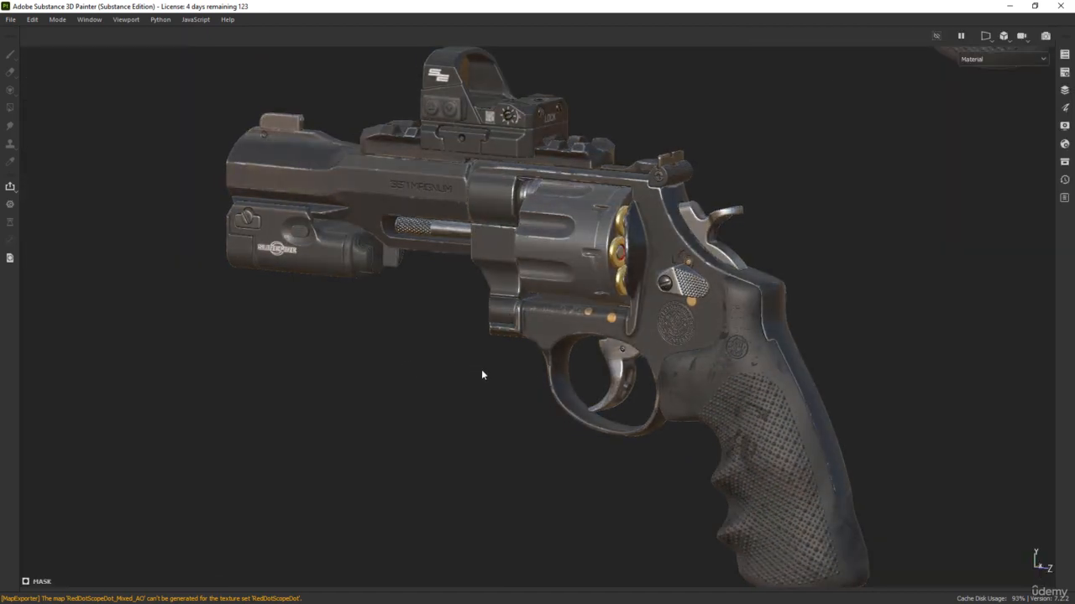
{"action": "left_click_drag", "start_coordinate": [404, 387], "coordinate": [871, 383], "text": "alt"}
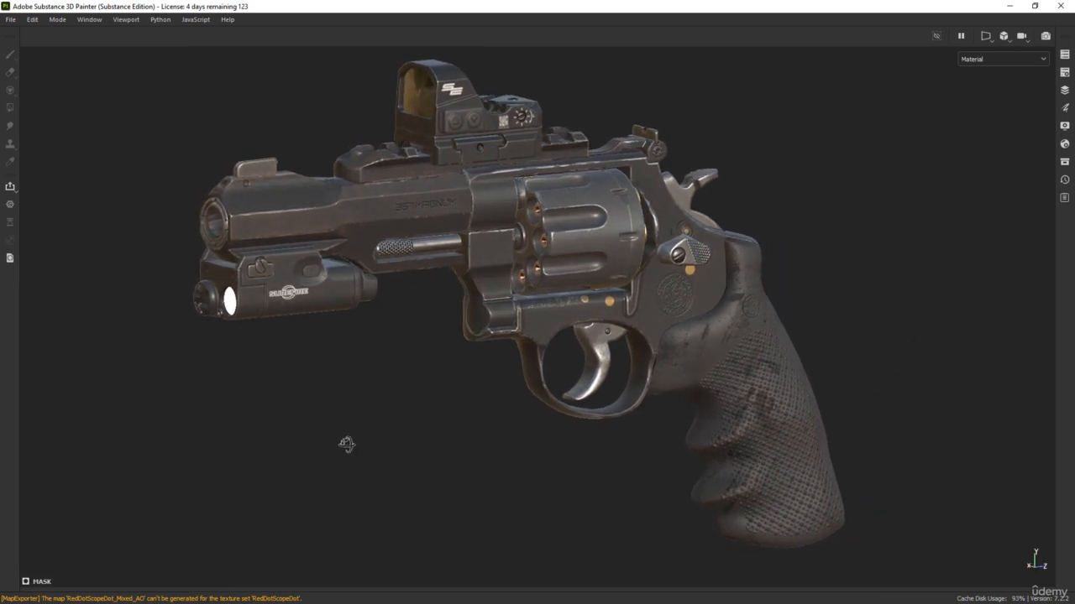
{"action": "left_click_drag", "start_coordinate": [347, 445], "coordinate": [821, 454], "text": "alt"}
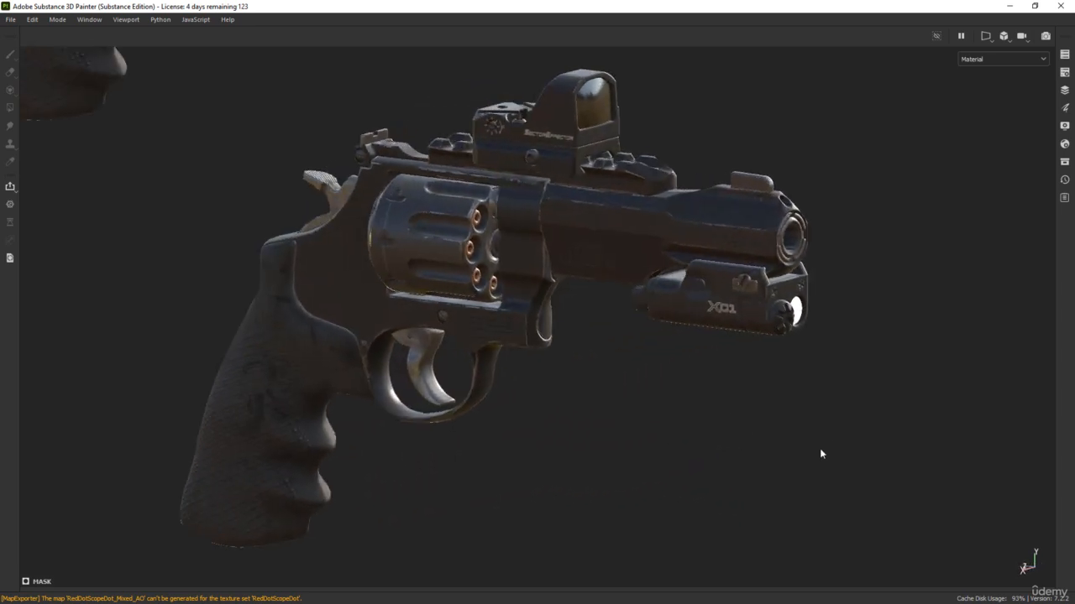
{"action": "right_click_drag", "start_coordinate": [708, 450], "coordinate": [753, 452], "text": "shift"}
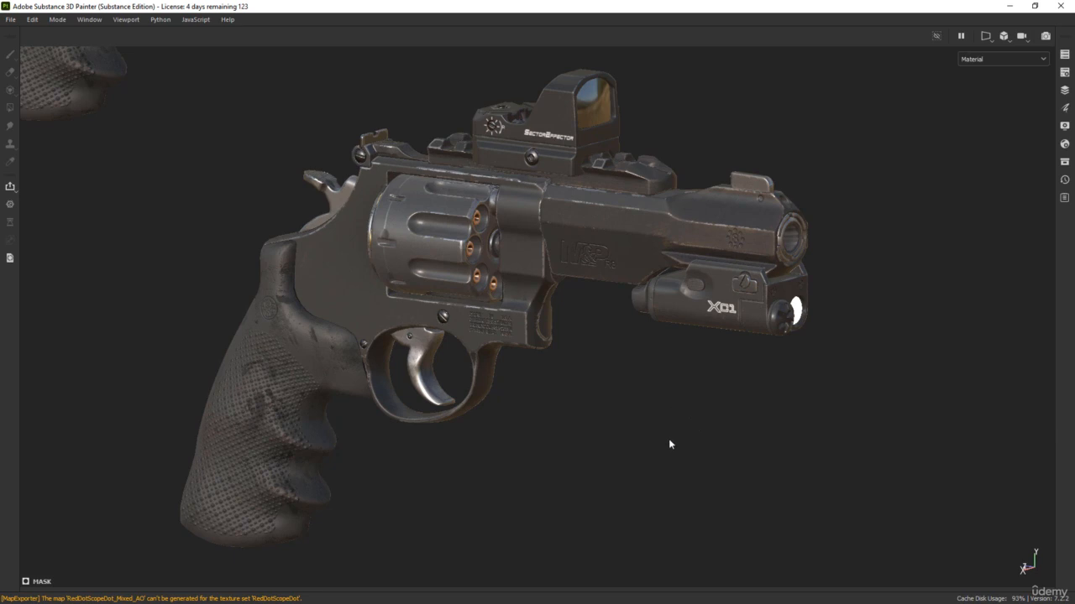
{"action": "mouse_move", "coordinate": [461, 489]}
{"action": "right_mouse_down", "text": "shift"}
{"action": "mouse_move", "coordinate": [470, 481]}
{"action": "mouse_move", "coordinate": [450, 485]}
{"action": "right_mouse_up", "text": "shift"}
{"action": "left_click_drag", "start_coordinate": [797, 438], "coordinate": [715, 433], "text": "alt"}
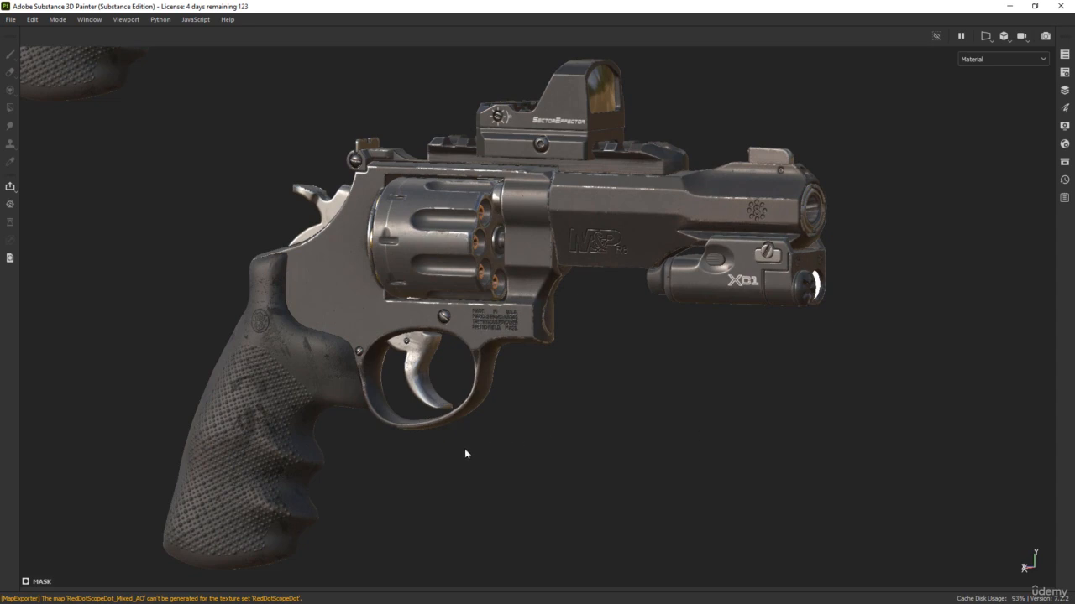
{"action": "left_click_drag", "start_coordinate": [470, 470], "coordinate": [1012, 483], "text": "alt"}
{"action": "left_click_drag", "start_coordinate": [367, 367], "coordinate": [879, 361], "text": "alt"}
{"action": "right_click_drag", "start_coordinate": [879, 341], "coordinate": [849, 312], "text": "shift"}
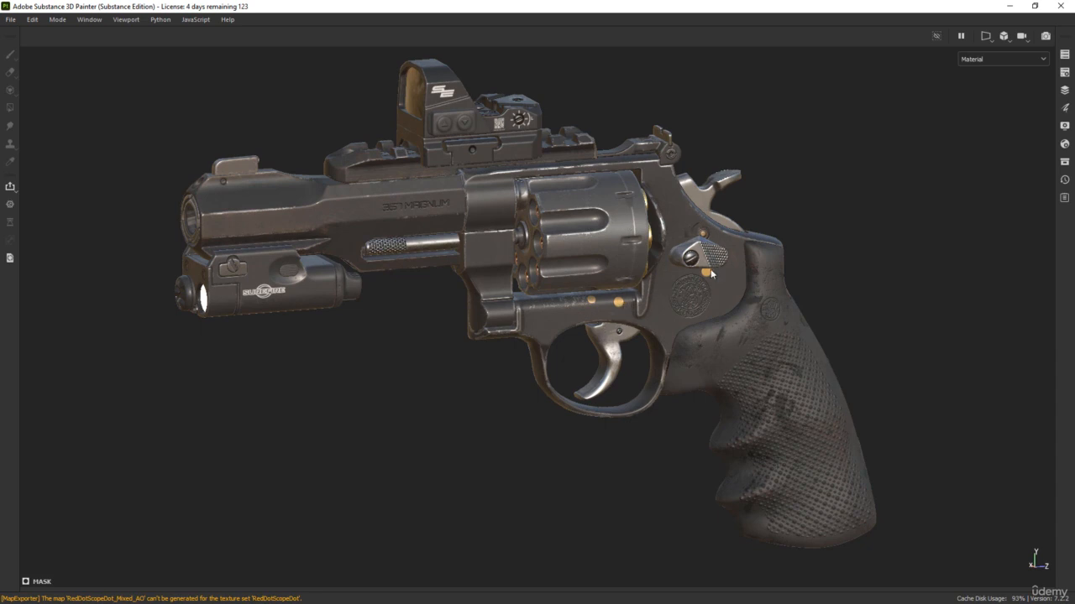
Examine the wear close up around the cylinder, thumb release, rear sight and hammer, and on the opposite side of the frame
{"action": "scroll", "coordinate": [718, 242], "scroll_direction": "up", "scroll_amount": 3}
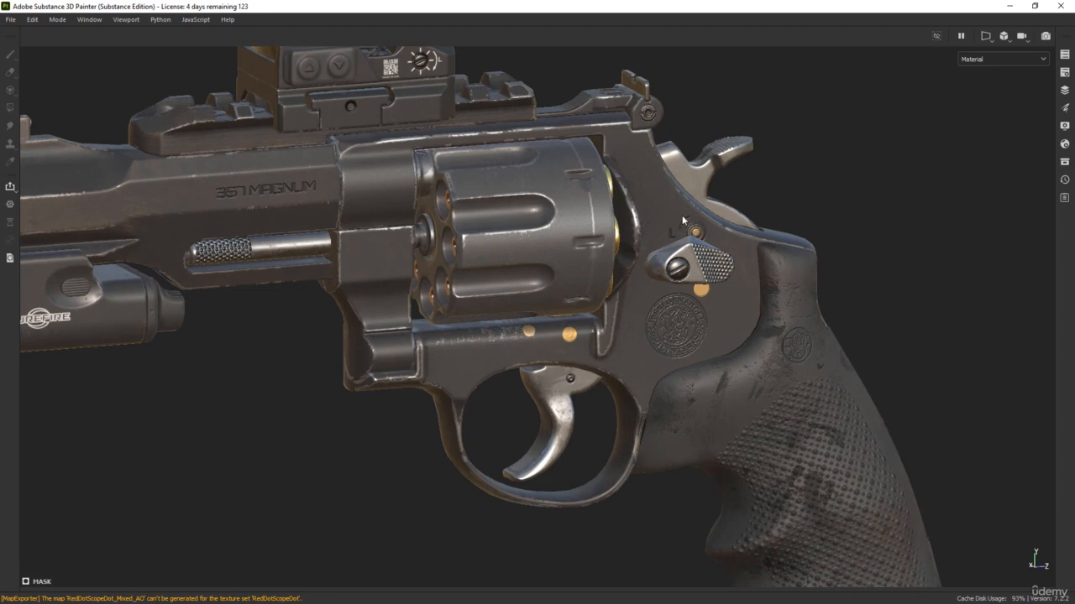
{"action": "scroll", "coordinate": [685, 220], "scroll_direction": "up", "scroll_amount": 1}
{"action": "left_click_drag", "start_coordinate": [654, 225], "coordinate": [645, 250], "text": "alt"}
{"action": "scroll", "coordinate": [614, 109], "scroll_direction": "up", "scroll_amount": 3}
{"action": "middle_click_drag", "start_coordinate": [623, 239], "coordinate": [635, 436], "text": "alt"}
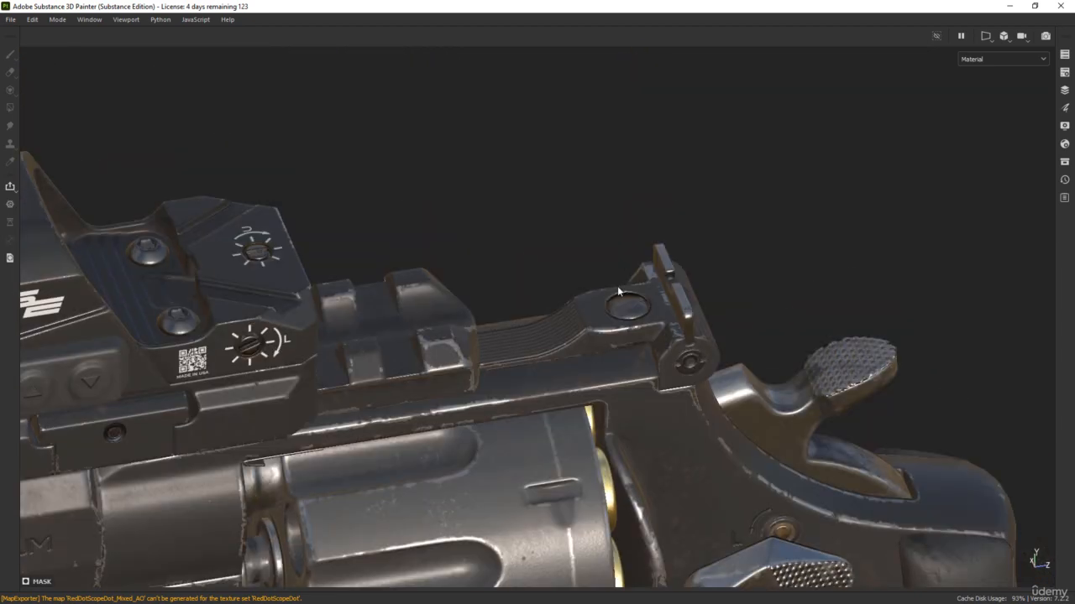
{"action": "scroll", "coordinate": [626, 311], "scroll_direction": "down", "scroll_amount": 3}
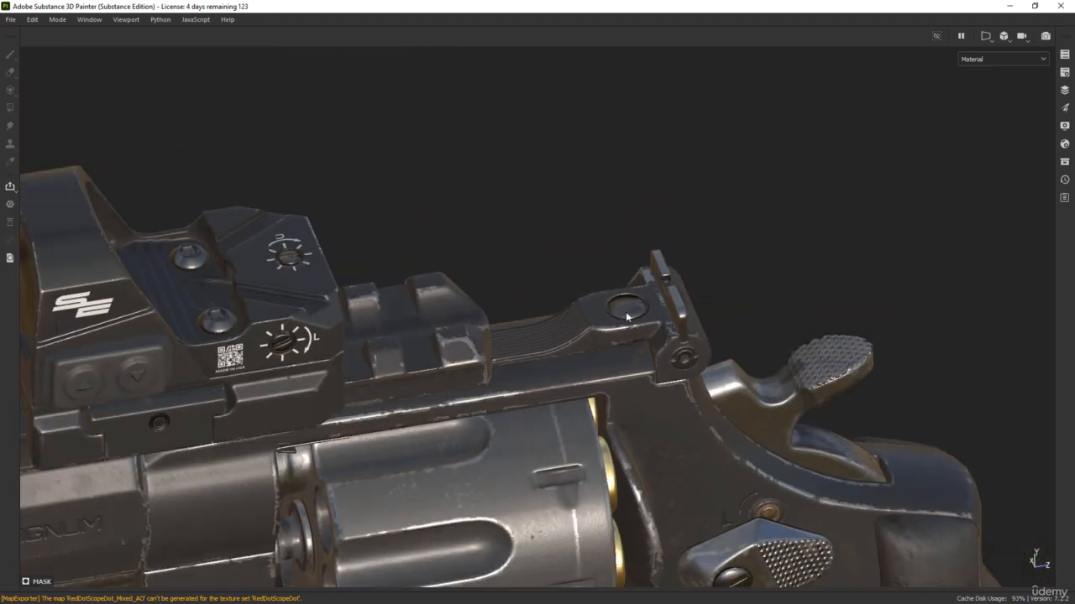
{"action": "middle_click_drag", "start_coordinate": [666, 487], "coordinate": [672, 342], "text": "alt"}
{"action": "left_click_drag", "start_coordinate": [672, 343], "coordinate": [684, 438], "text": "alt"}
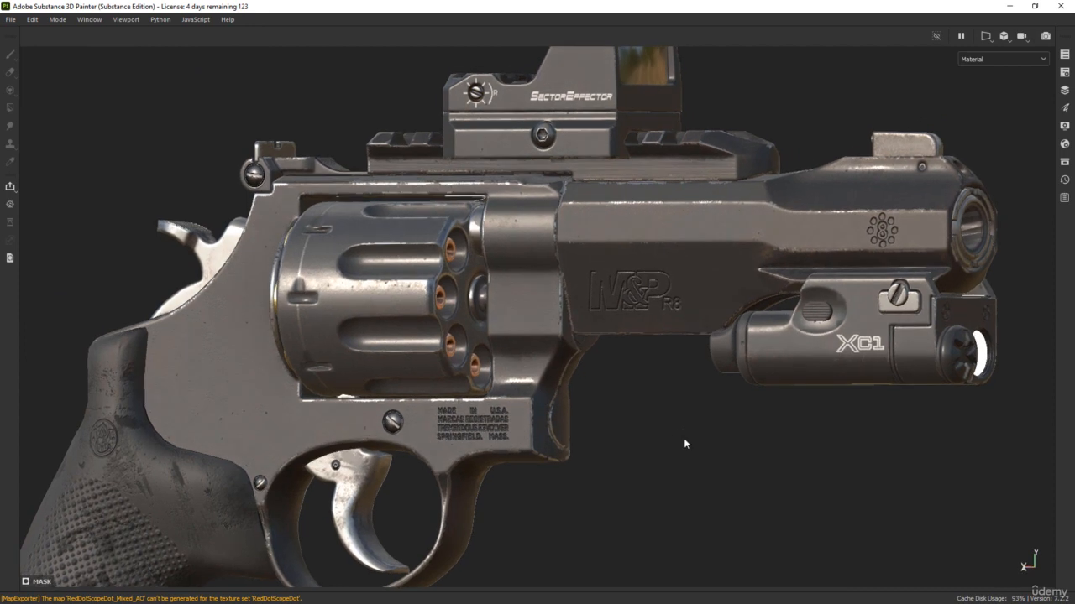
Review the overall texturing on both sides of the revolver and restore the hidden interface panels
{"action": "scroll", "coordinate": [687, 450], "scroll_direction": "down", "scroll_amount": 2}
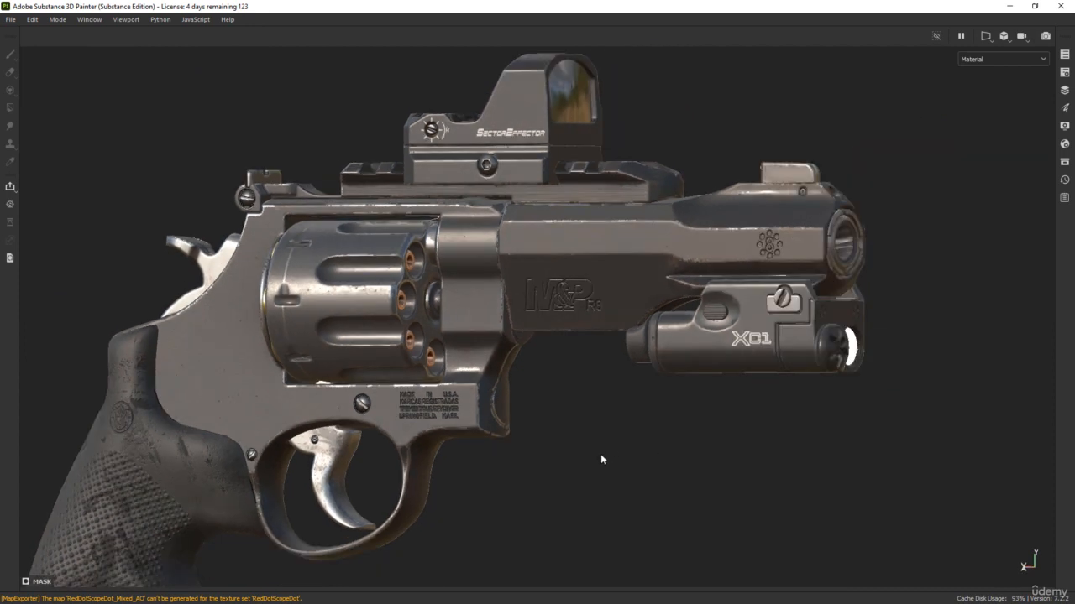
{"action": "middle_click_drag", "start_coordinate": [601, 459], "coordinate": [687, 457], "text": "alt"}
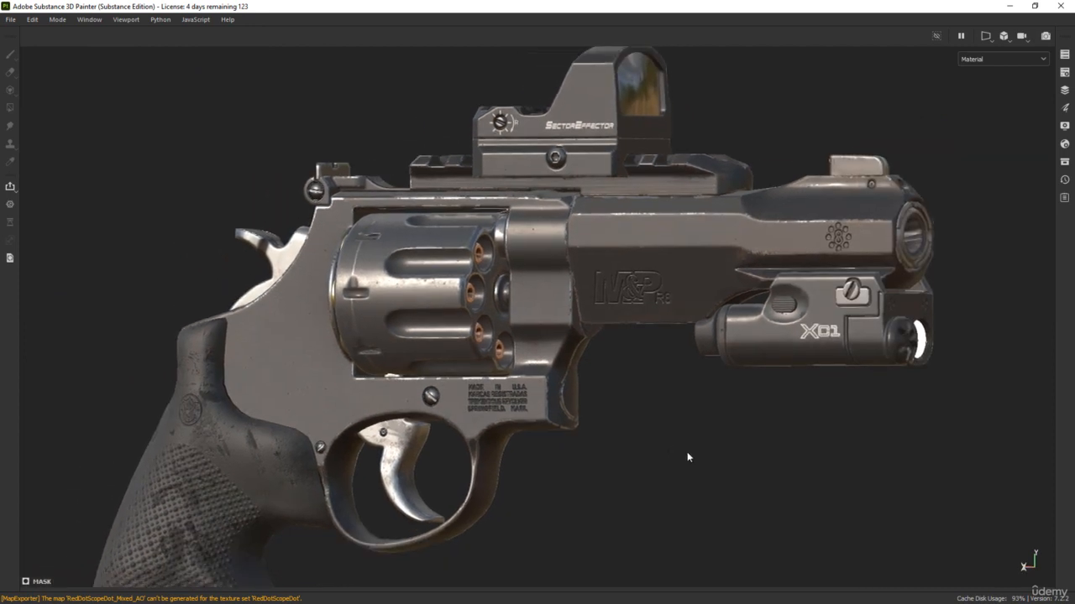
{"action": "mouse_move", "coordinate": [626, 471]}
{"action": "right_mouse_down", "text": "shift"}
{"action": "mouse_move", "coordinate": [650, 467]}
{"action": "mouse_move", "coordinate": [638, 467]}
{"action": "right_mouse_up", "text": "shift"}
{"action": "scroll", "coordinate": [674, 457], "scroll_direction": "down", "scroll_amount": 1}
{"action": "left_click_drag", "start_coordinate": [674, 457], "coordinate": [499, 439], "text": "alt"}
{"action": "right_click_drag", "start_coordinate": [498, 439], "coordinate": [515, 443], "text": "alt"}
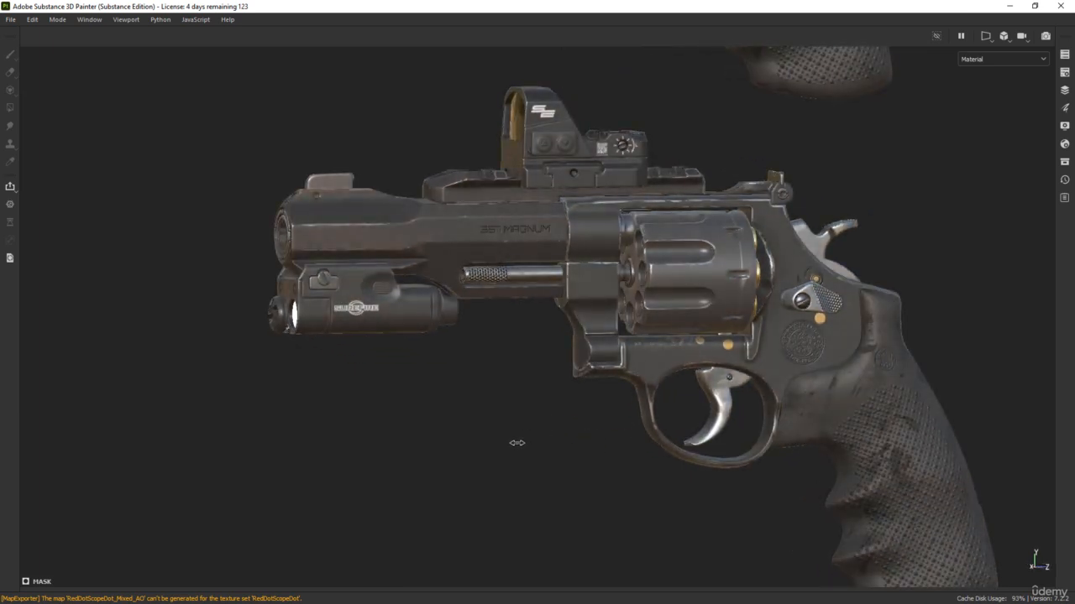
{"action": "middle_click_drag", "start_coordinate": [519, 444], "coordinate": [532, 412], "text": "alt"}
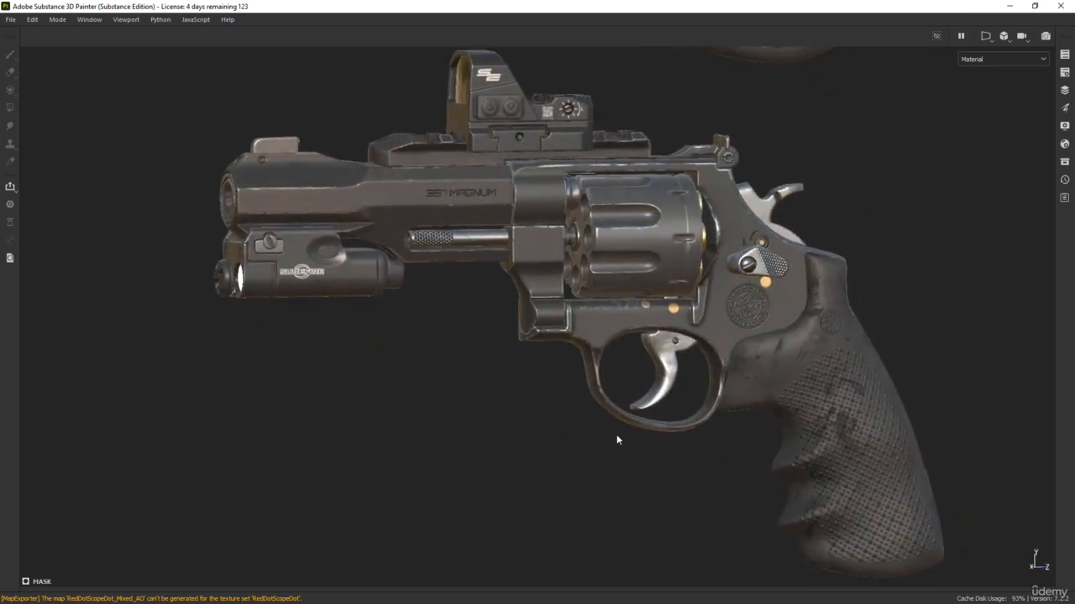
{"action": "left_click_drag", "start_coordinate": [636, 440], "coordinate": [567, 448], "text": "alt"}
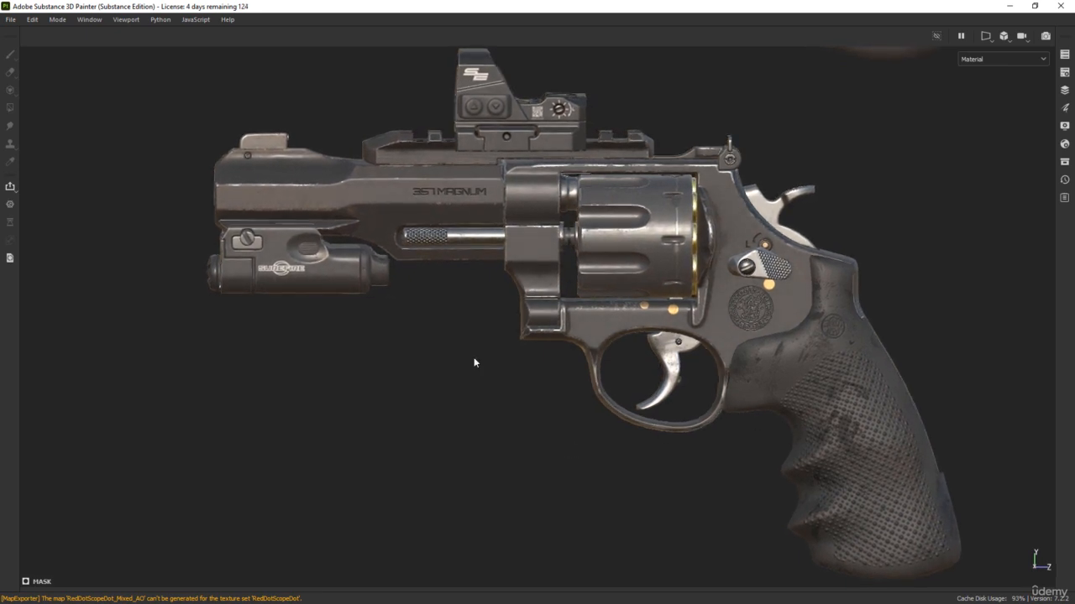
{"action": "key", "text": "Tab"}
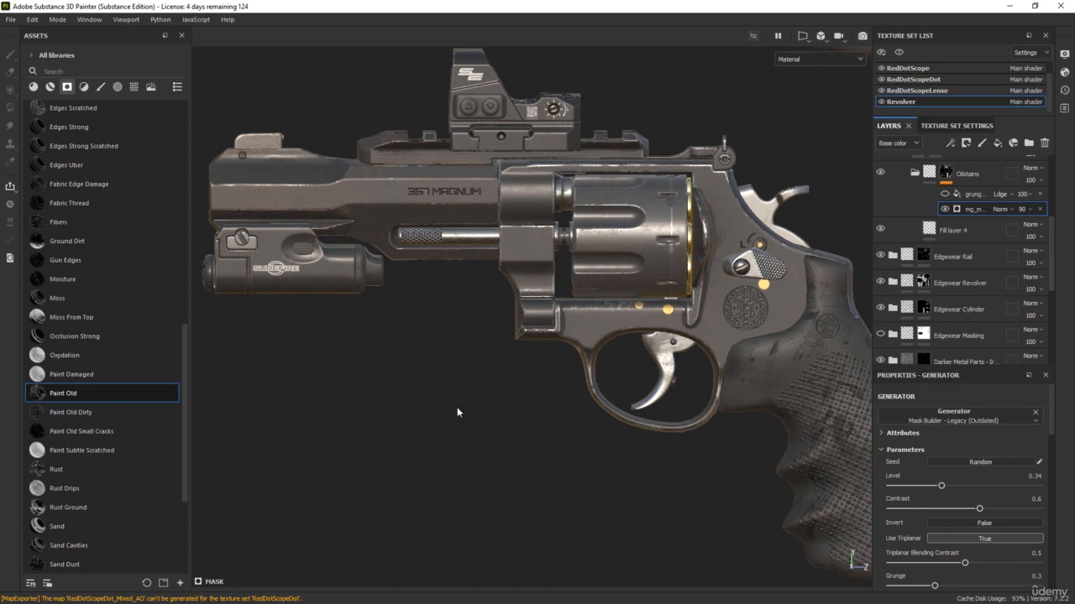
{"action": "left_click_drag", "start_coordinate": [458, 412], "coordinate": [509, 458], "text": "alt"}
{"action": "middle_click_drag", "start_coordinate": [613, 463], "coordinate": [475, 394], "text": "alt"}
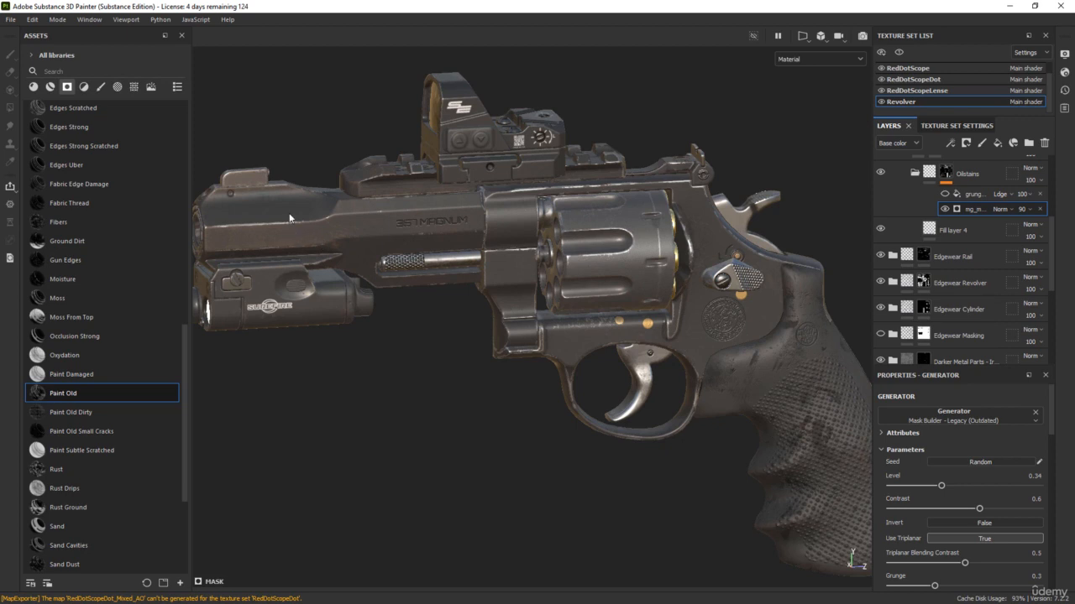
Open the texture export settings and look through the available output templates
{"action": "left_click", "coordinate": [10, 21]}
{"action": "left_click", "coordinate": [64, 209]}
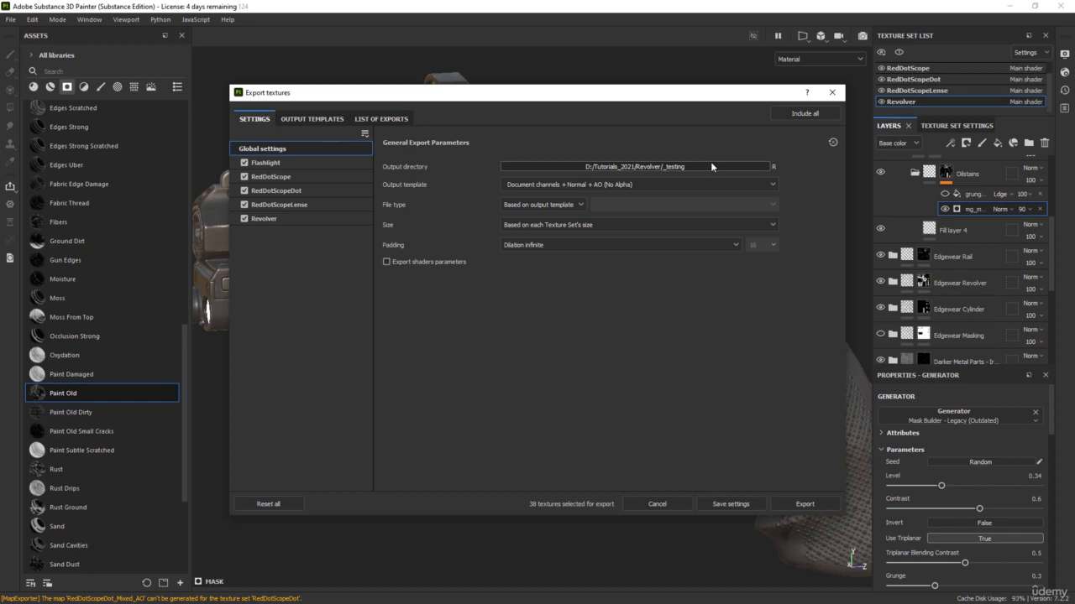
{"action": "left_click", "coordinate": [543, 186]}
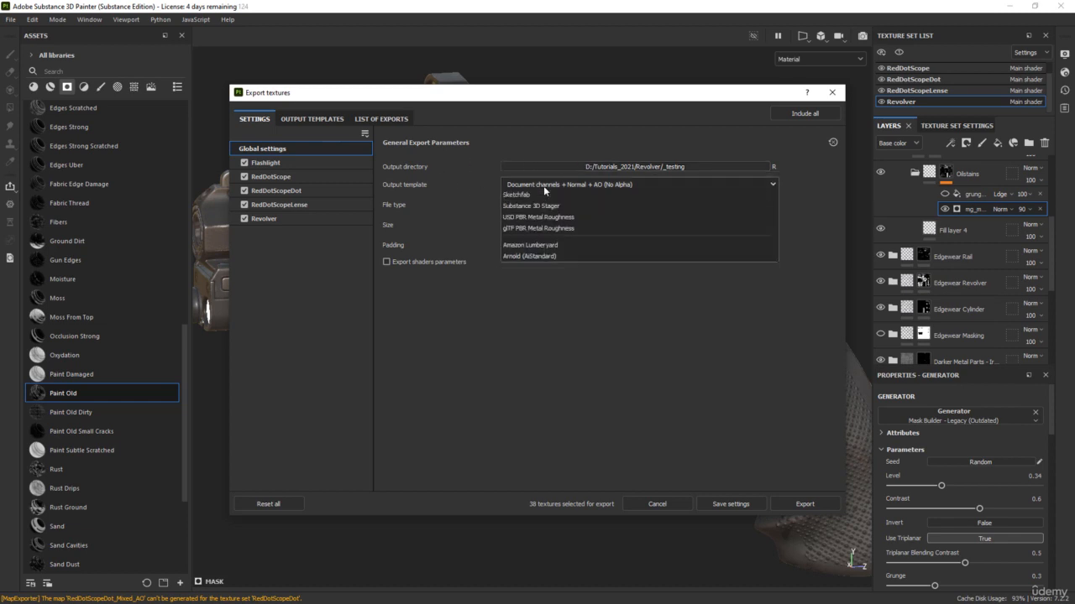
{"action": "scroll", "coordinate": [545, 228], "scroll_direction": "down", "scroll_amount": 3}
{"action": "scroll", "coordinate": [545, 229], "scroll_direction": "up", "scroll_amount": 3}
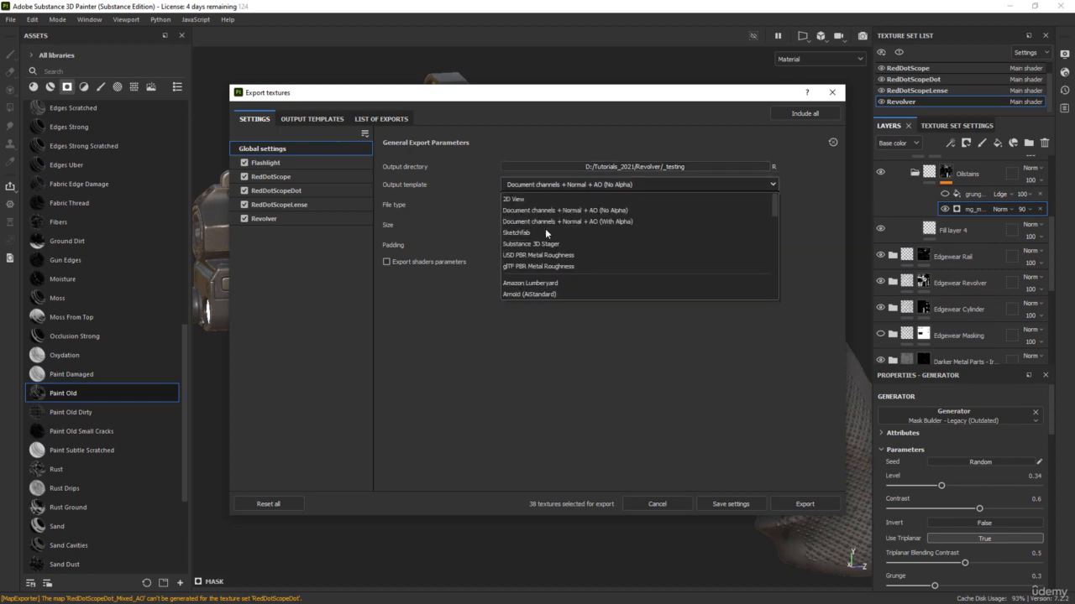
{"action": "left_click", "coordinate": [458, 201]}
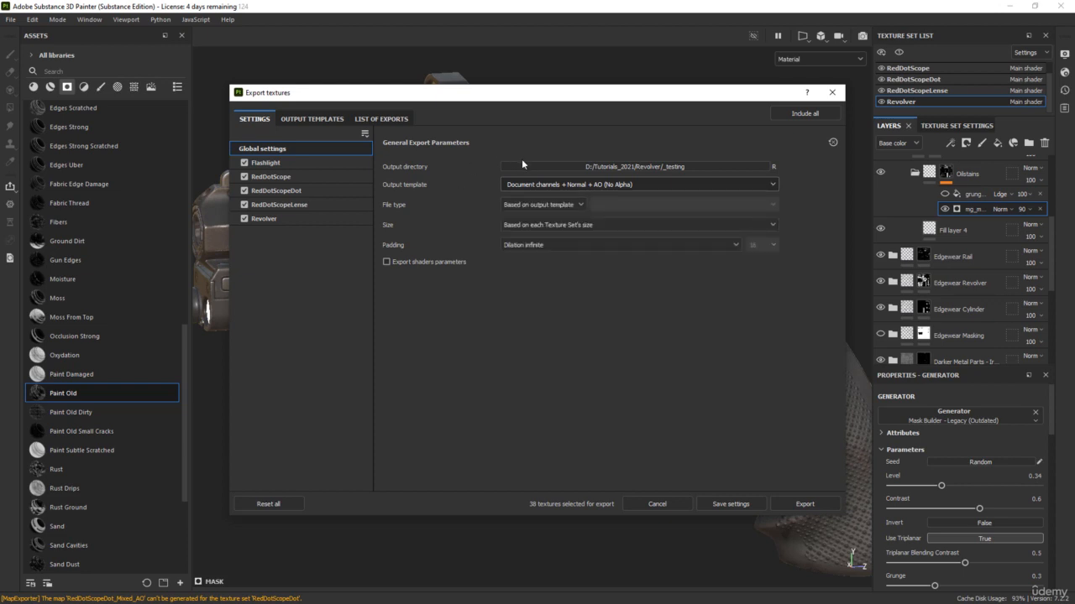
Create a new folder named _marmo inside the Revolver project folder while choosing the export output directory
{"action": "left_click", "coordinate": [621, 166]}
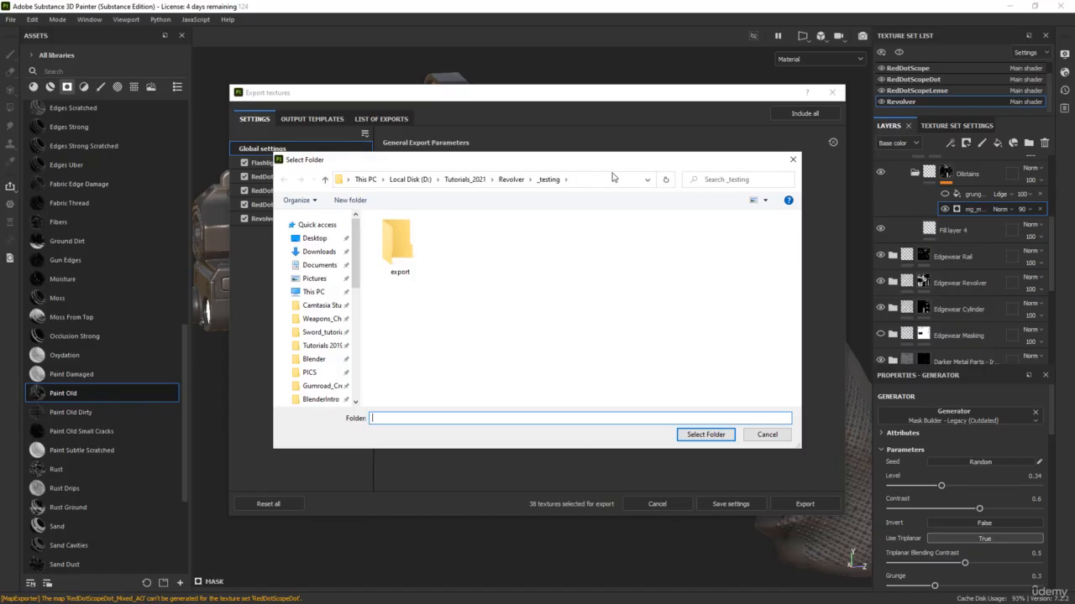
{"action": "left_click", "coordinate": [511, 180]}
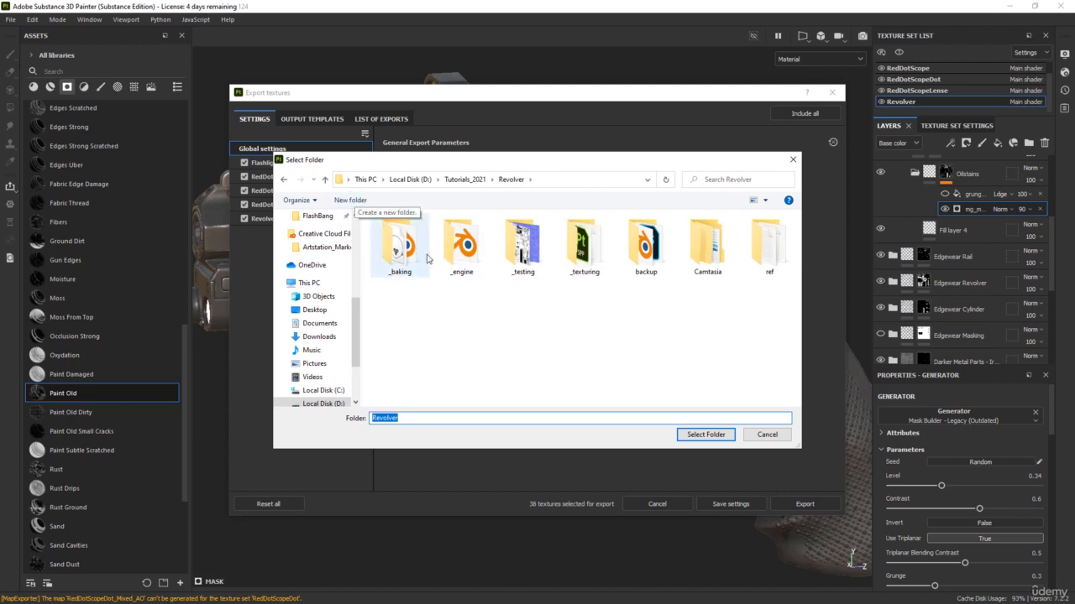
{"action": "left_click", "coordinate": [356, 205]}
{"action": "type", "text": "_marmo"}
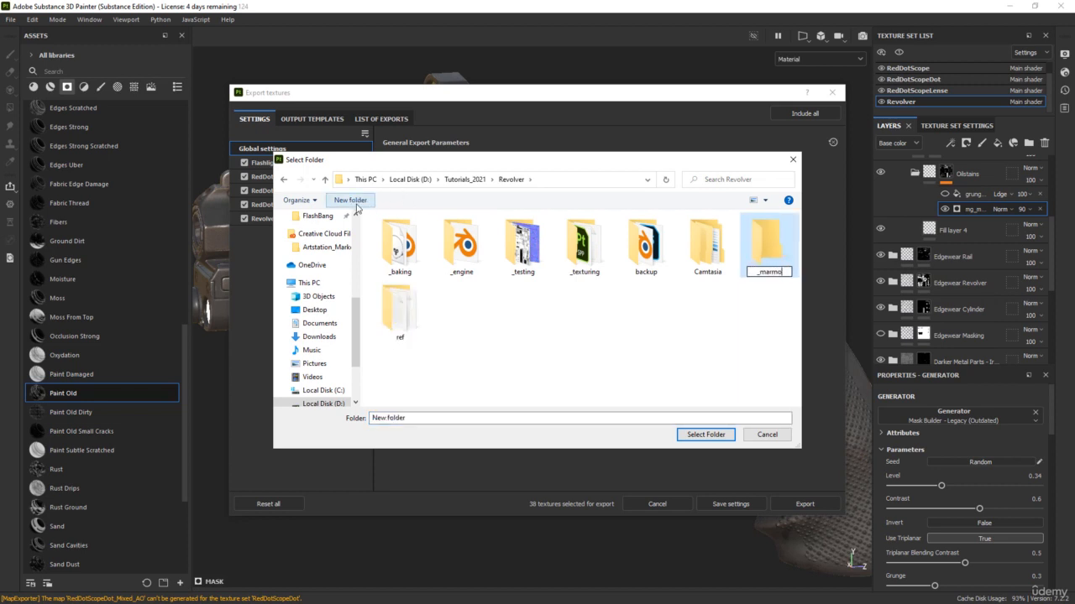
{"action": "key", "text": "Return"}
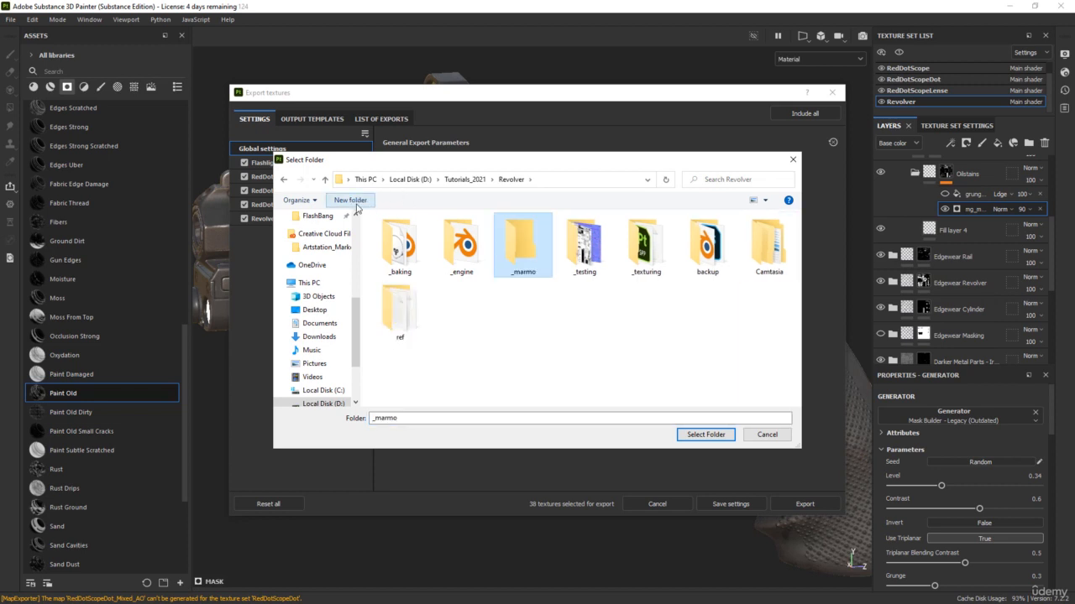
{"action": "key", "text": "Return"}
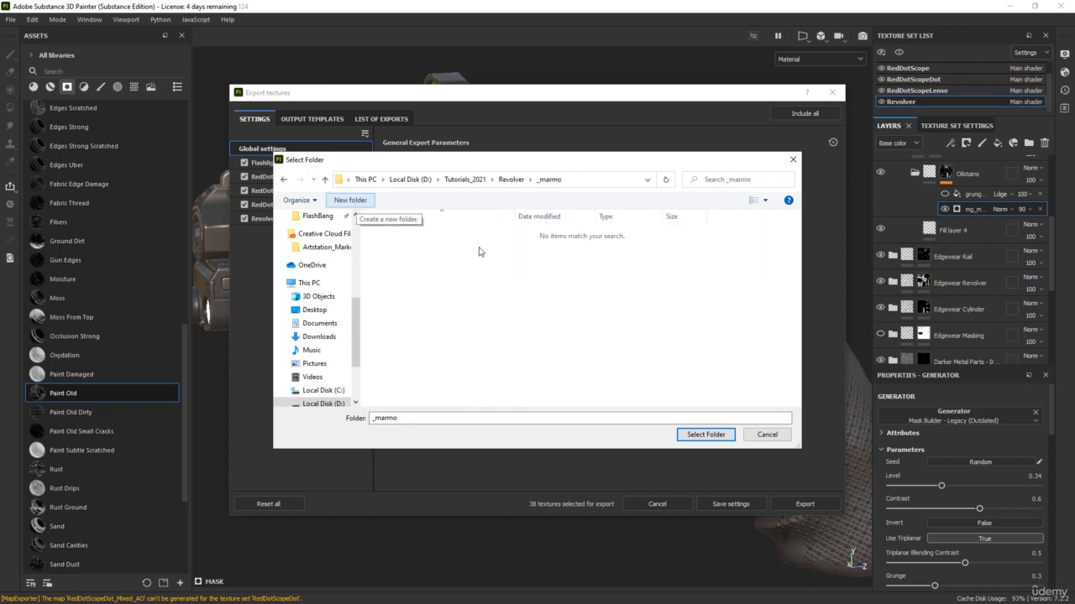
Rename the _marmo folder as _renders and set it as the output directory for the texture export
{"action": "left_click", "coordinate": [509, 180]}
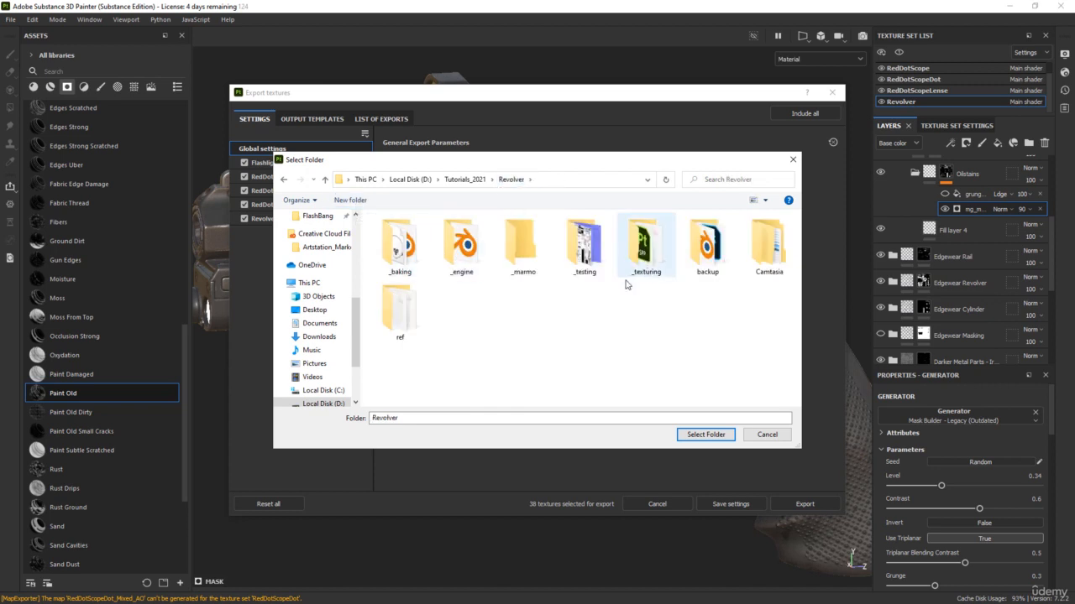
{"action": "left_click", "coordinate": [521, 271]}
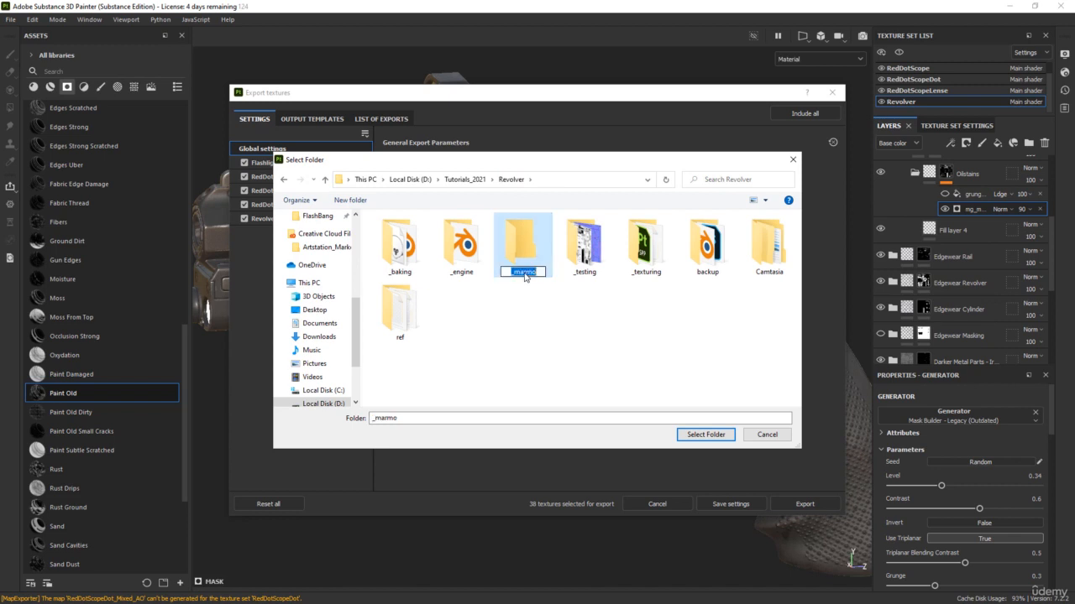
{"action": "type", "text": "_renders"}
{"action": "key", "text": "Return"}
{"action": "double_click", "coordinate": [518, 256]}
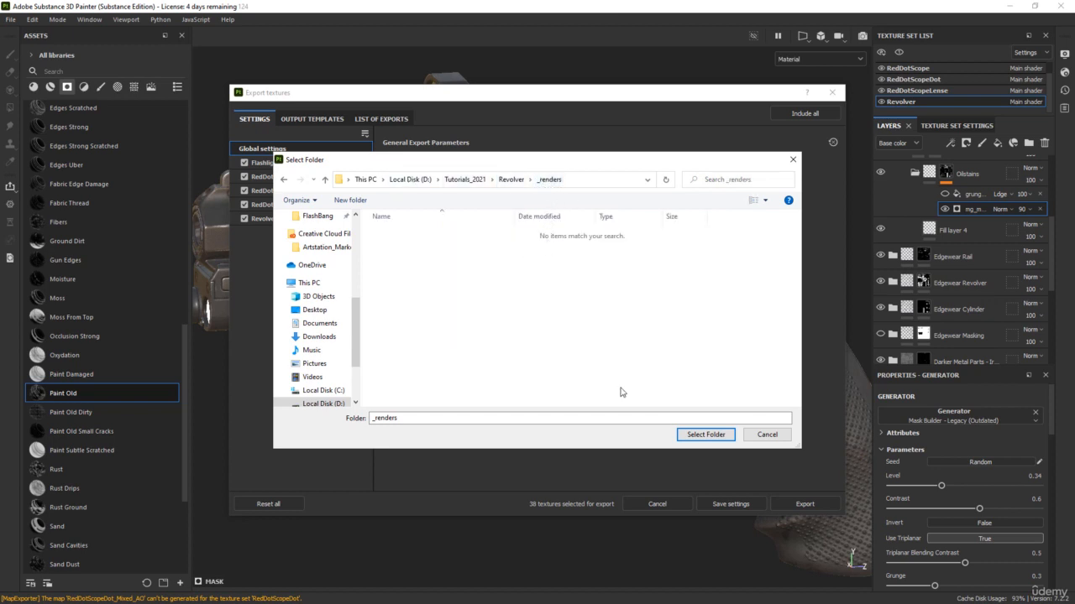
{"action": "left_click", "coordinate": [693, 434]}
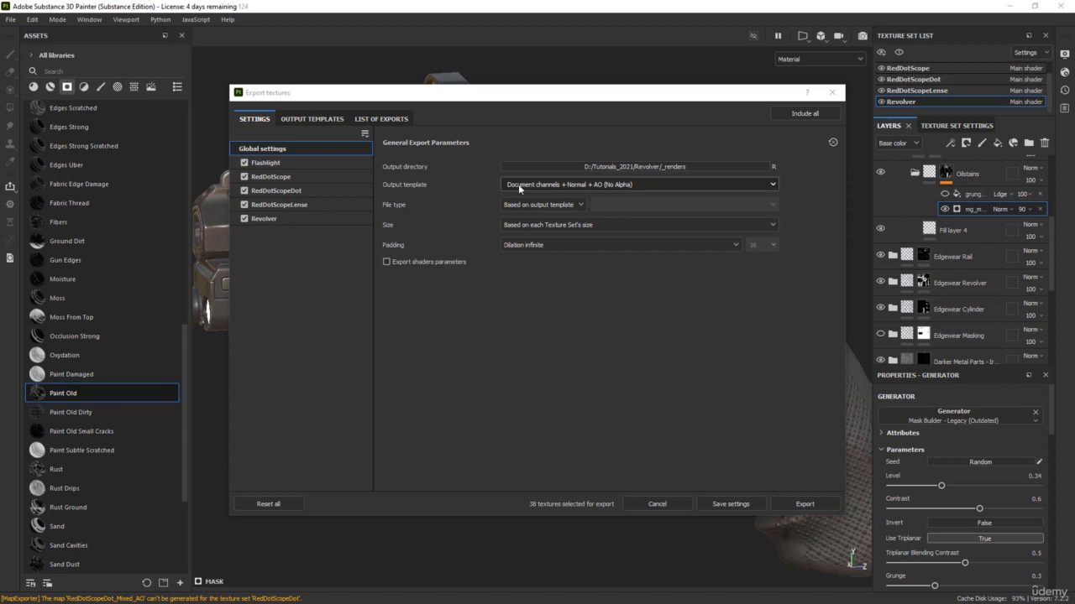
Browse the full range of output templates, keeping Document channels + Normal + AO (No Alpha)
{"action": "left_click", "coordinate": [657, 186]}
{"action": "scroll", "coordinate": [777, 207], "scroll_direction": "down", "scroll_amount": 1}
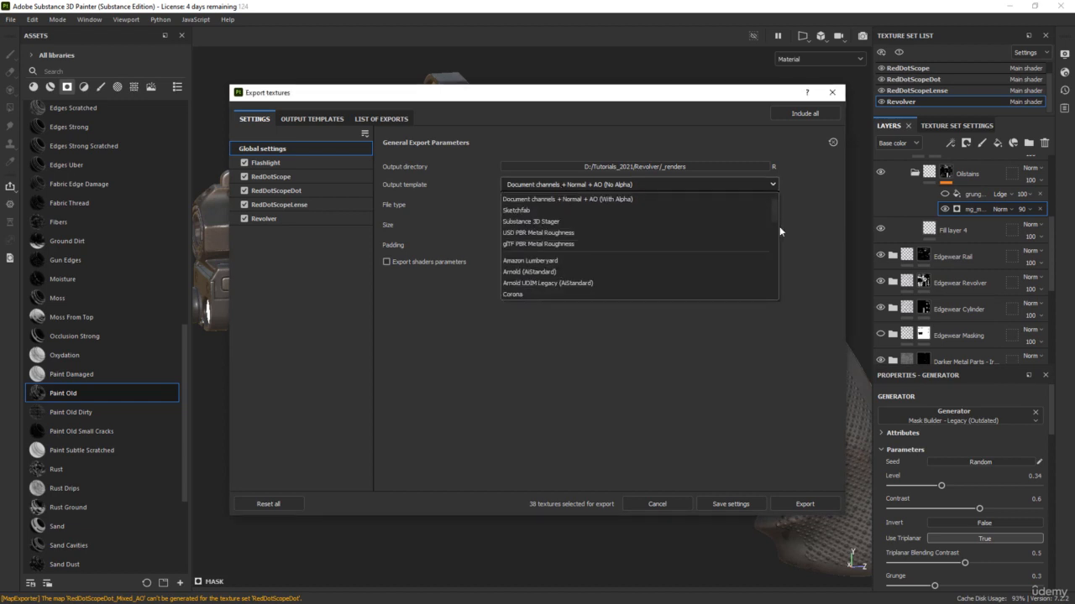
{"action": "scroll", "coordinate": [777, 227], "scroll_direction": "down", "scroll_amount": 2}
{"action": "scroll", "coordinate": [779, 230], "scroll_direction": "down", "scroll_amount": 1}
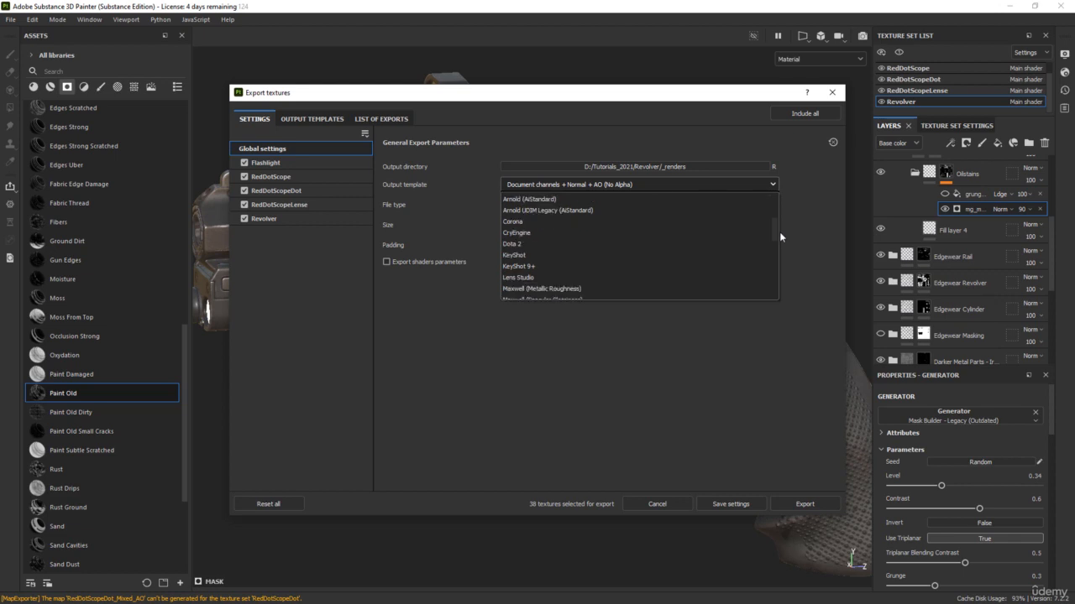
{"action": "left_click_drag", "start_coordinate": [779, 231], "coordinate": [771, 271]}
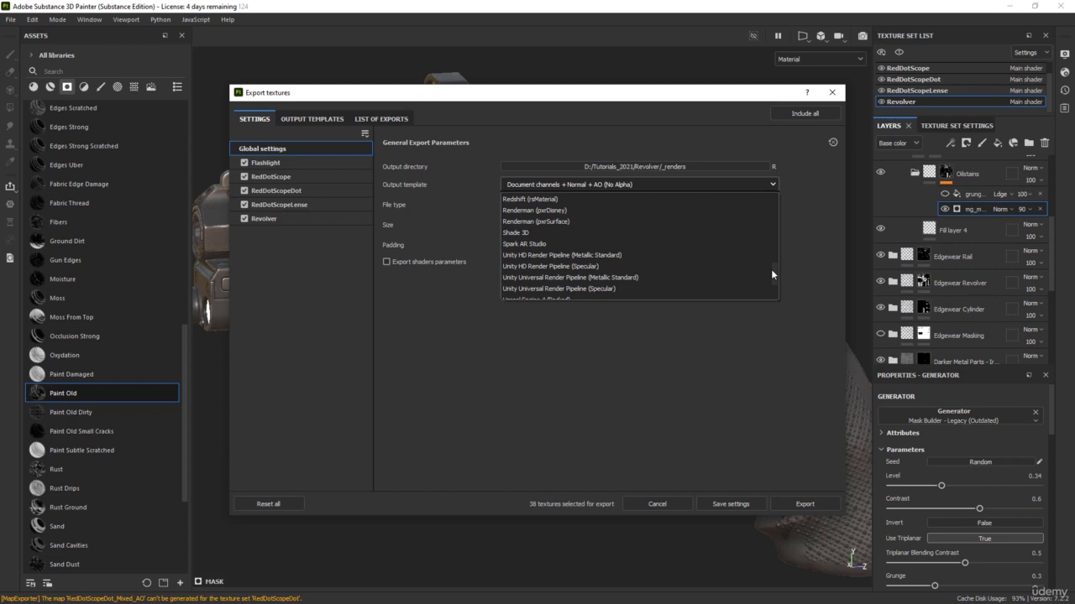
{"action": "left_click_drag", "start_coordinate": [771, 268], "coordinate": [789, 242]}
{"action": "left_click", "coordinate": [789, 241]}
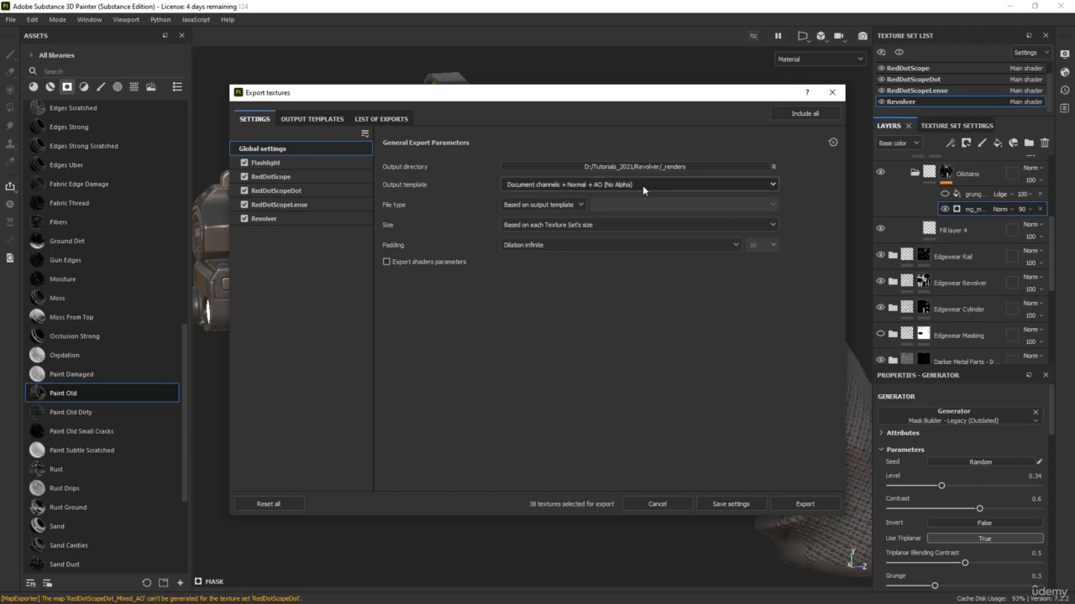
Review the Flashlight and RedDotScope export settings and set the RedDotScopeDot export size to 256x256
{"action": "left_click", "coordinate": [302, 163]}
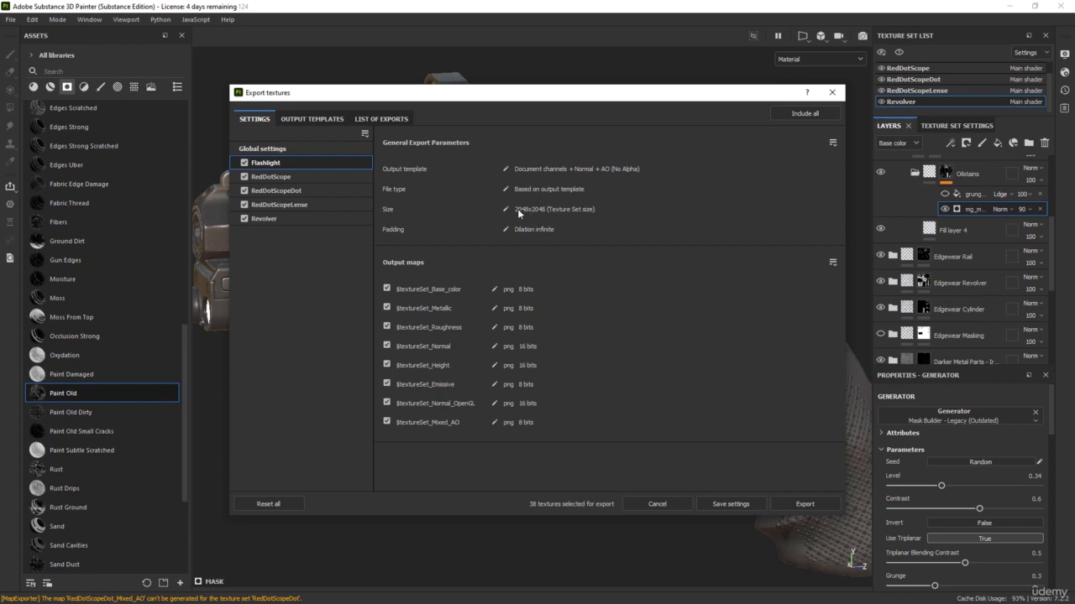
{"action": "left_click", "coordinate": [304, 180]}
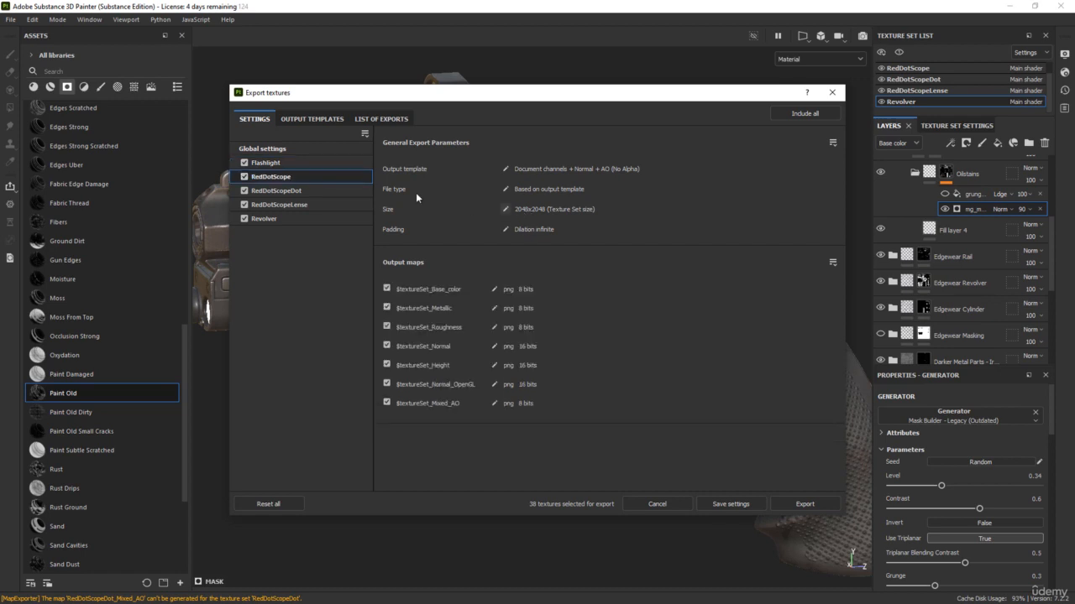
{"action": "left_click", "coordinate": [315, 195]}
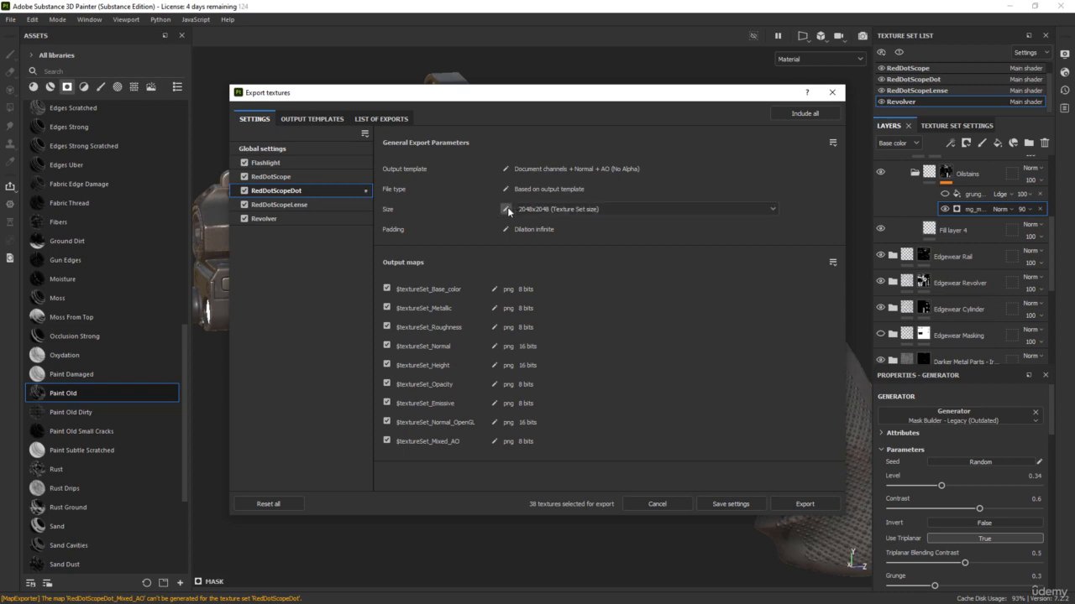
{"action": "left_click", "coordinate": [559, 210]}
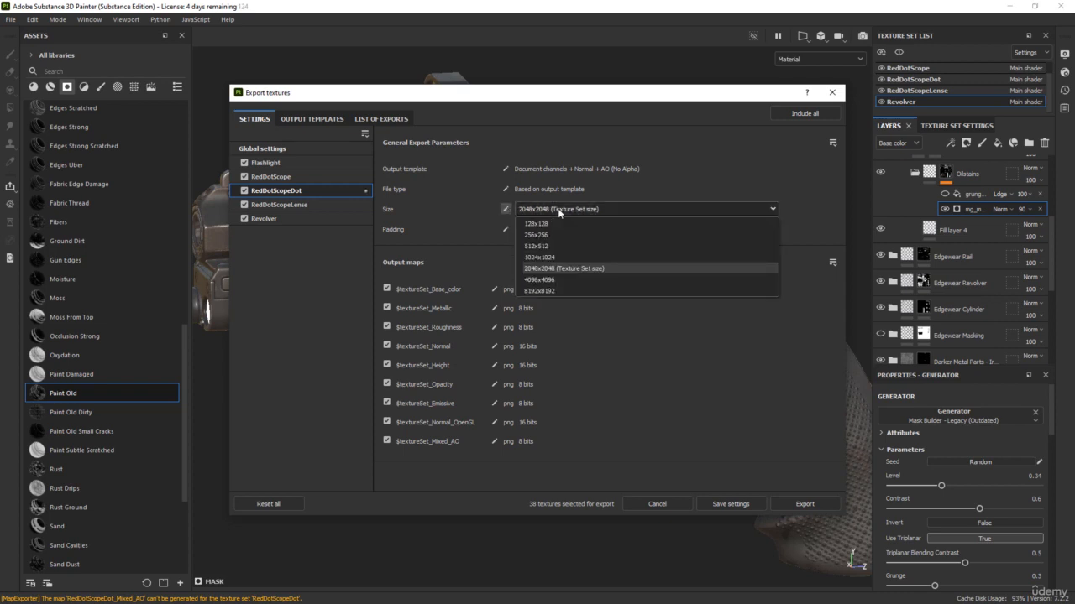
{"action": "left_click", "coordinate": [537, 235]}
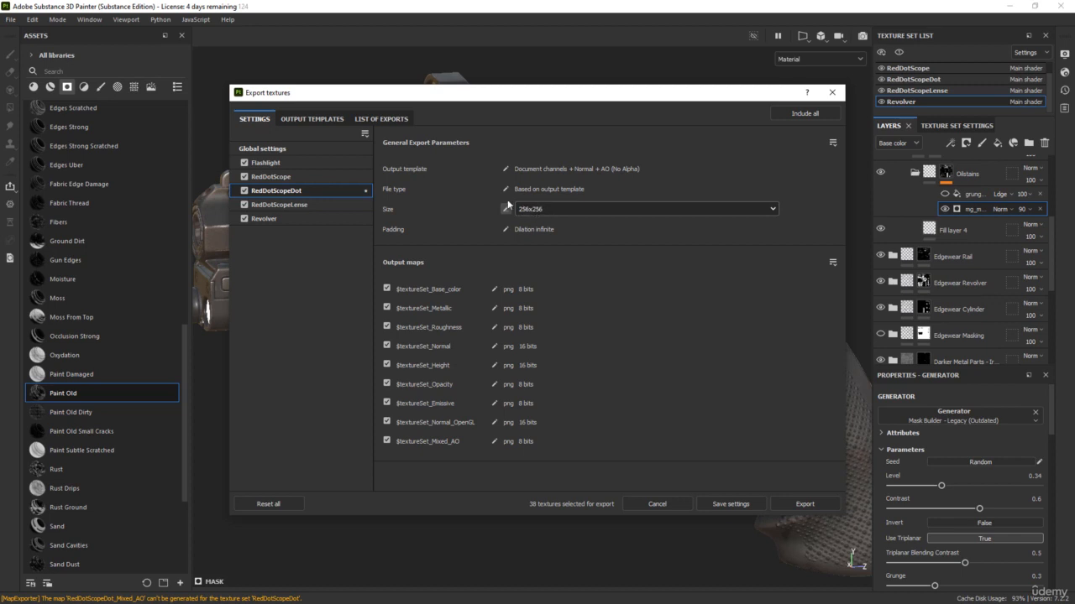
Override the export size of the RedDotScopeLense texture set with 512x512
{"action": "left_click", "coordinate": [316, 205]}
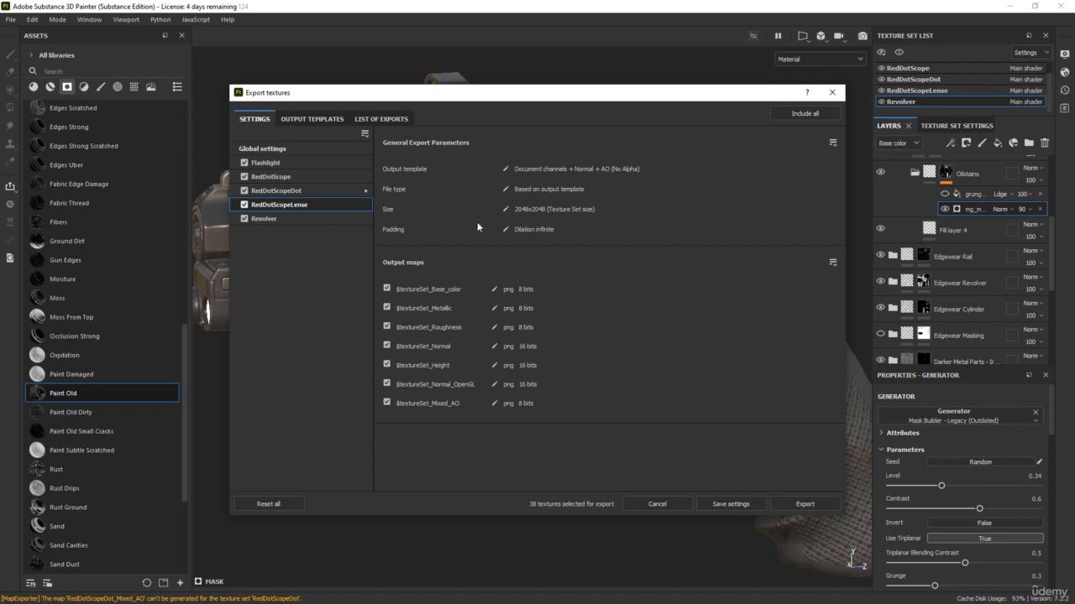
{"action": "left_click", "coordinate": [504, 210]}
{"action": "left_click", "coordinate": [530, 209]}
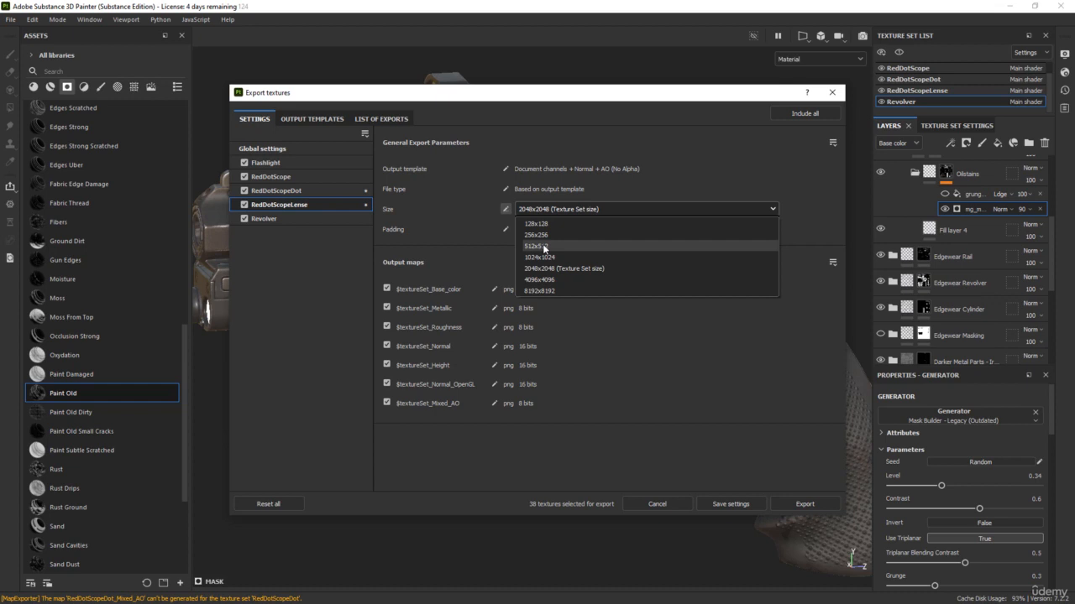
{"action": "left_click", "coordinate": [543, 246]}
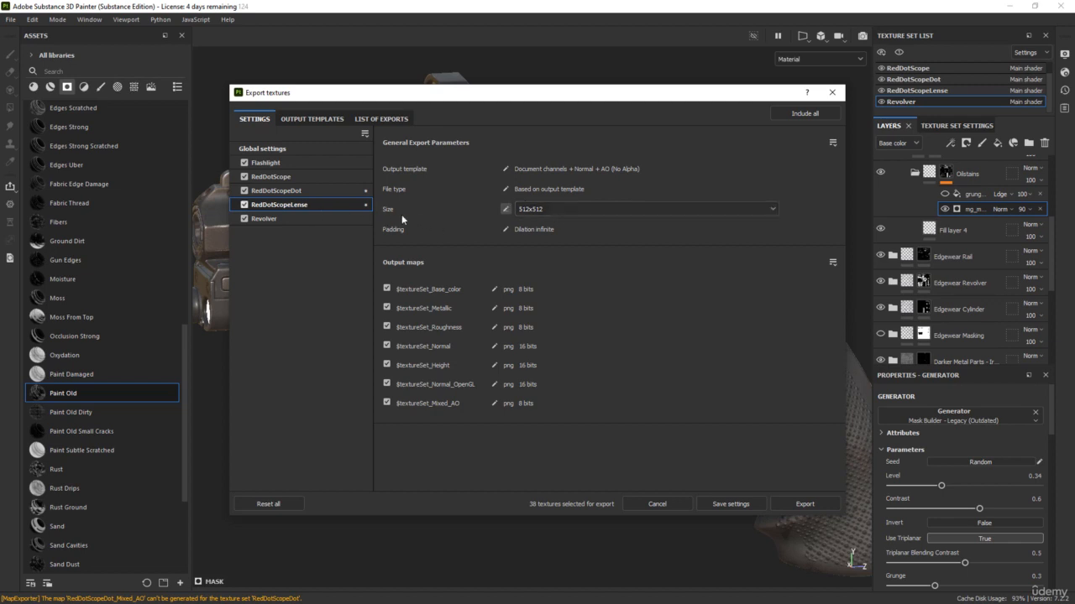
Override the export size of the Revolver texture set with 4096x4096
{"action": "left_click", "coordinate": [282, 220]}
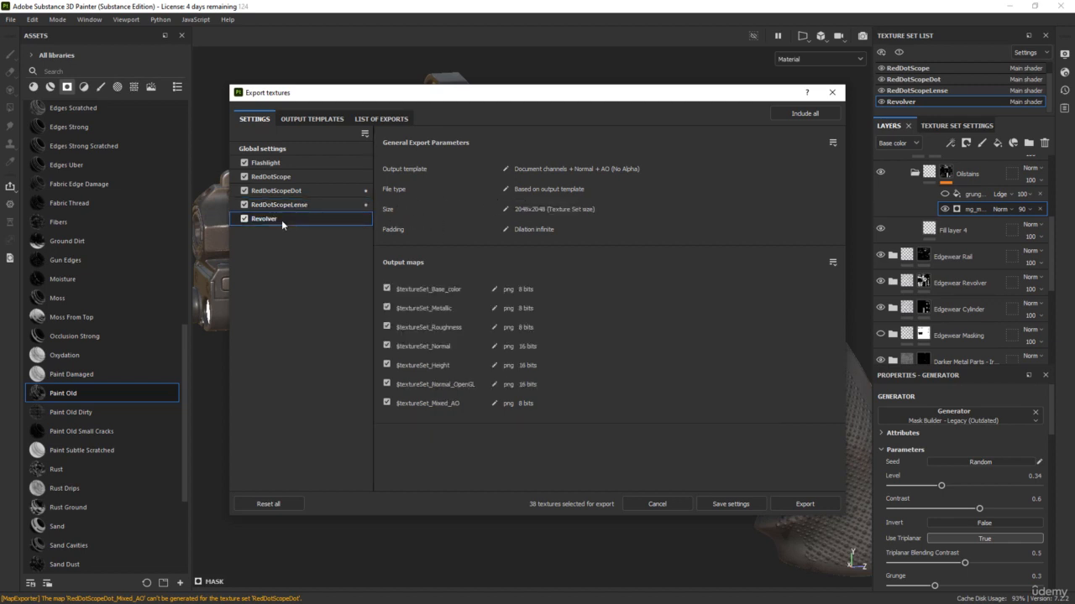
{"action": "left_click", "coordinate": [504, 209]}
{"action": "left_click", "coordinate": [545, 209]}
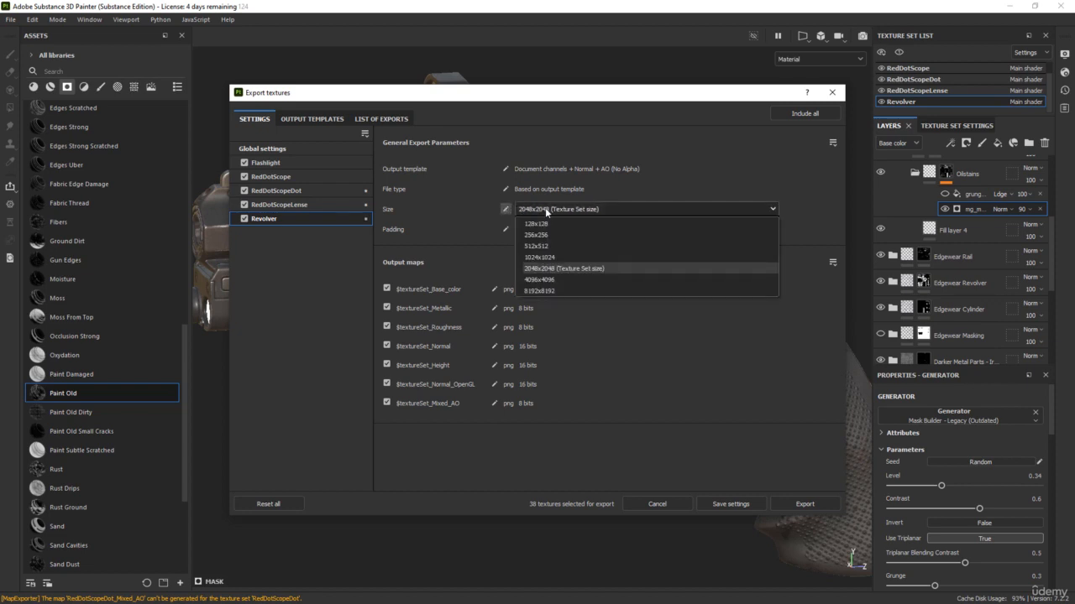
{"action": "left_click", "coordinate": [539, 279]}
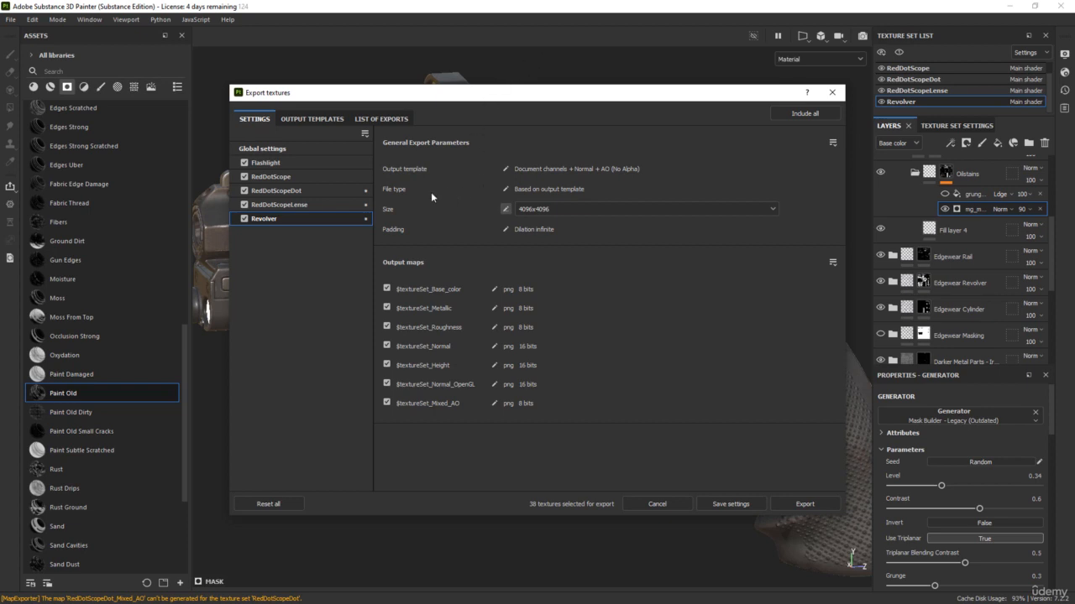
Recheck the export settings of the texture sets, export all textures to the _renders folder and save the export settings
{"action": "left_click", "coordinate": [294, 206]}
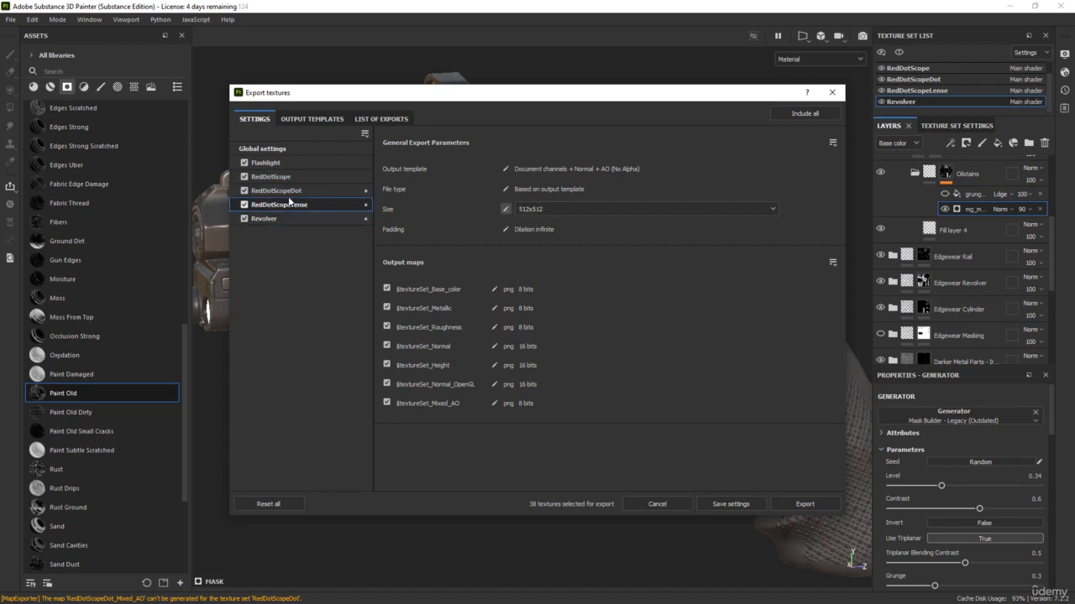
{"action": "left_click", "coordinate": [292, 189]}
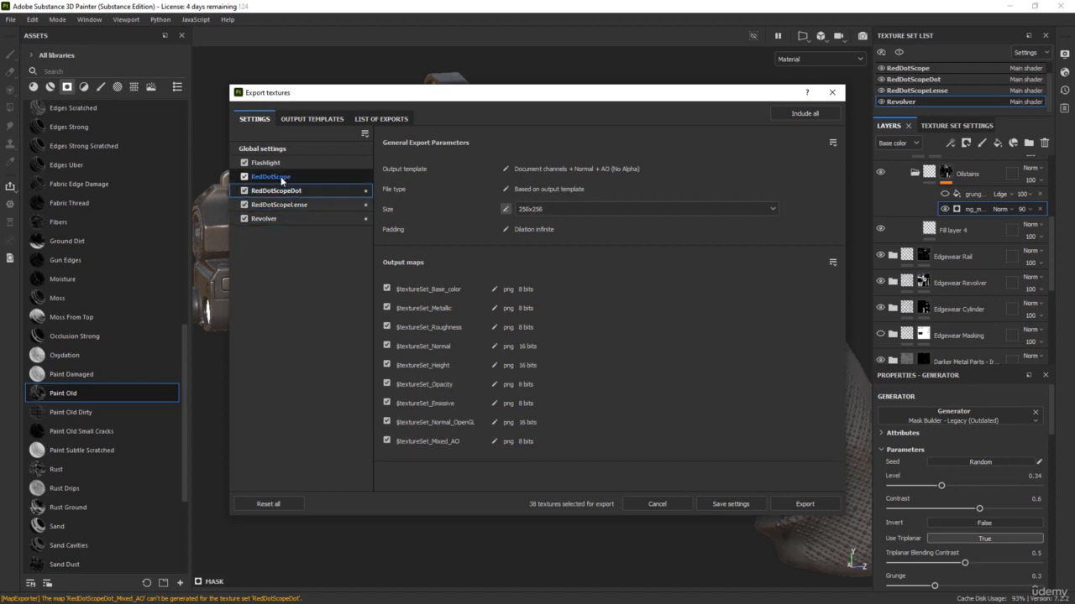
{"action": "left_click", "coordinate": [280, 177]}
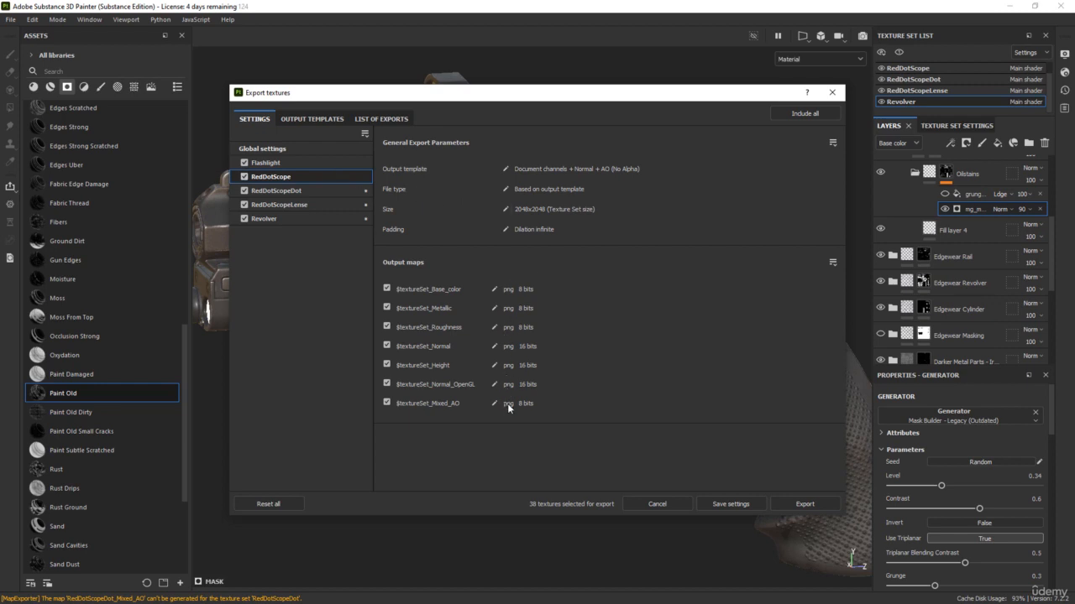
{"action": "left_click", "coordinate": [296, 162]}
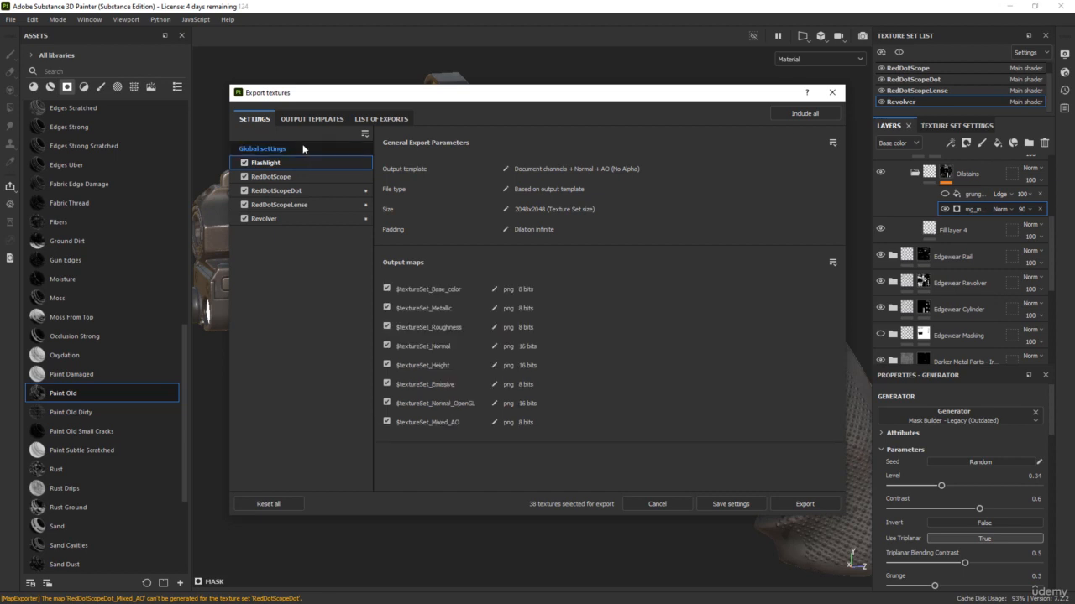
{"action": "left_click", "coordinate": [282, 149]}
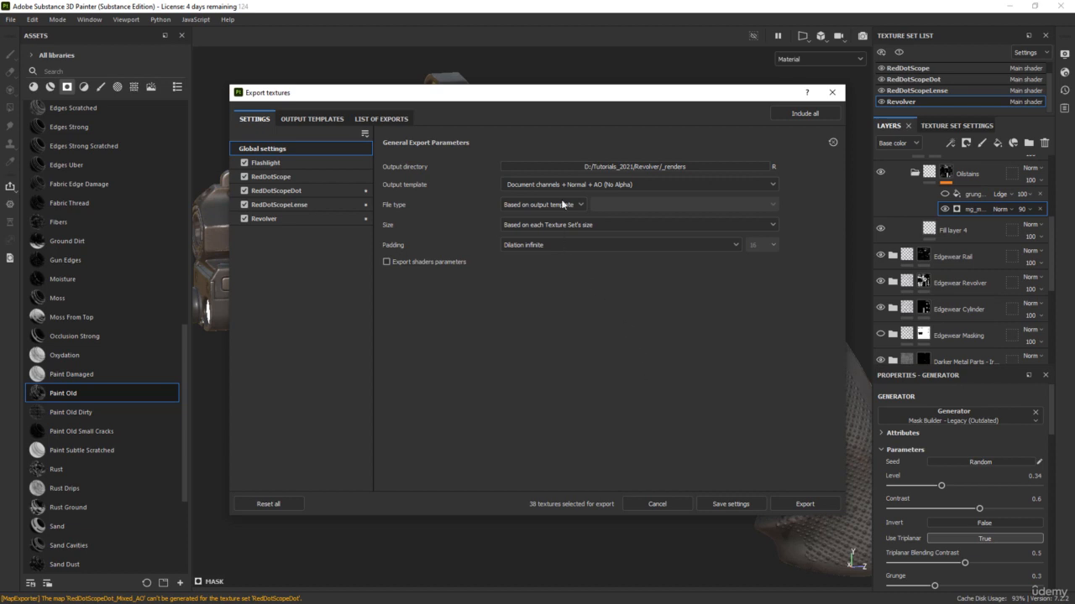
{"action": "left_click", "coordinate": [801, 502]}
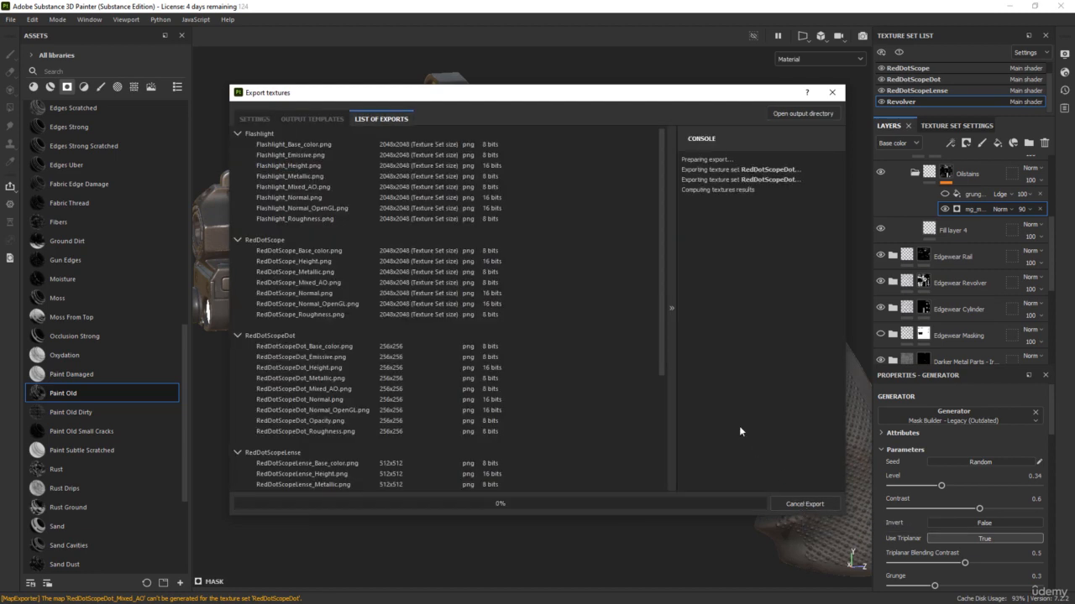
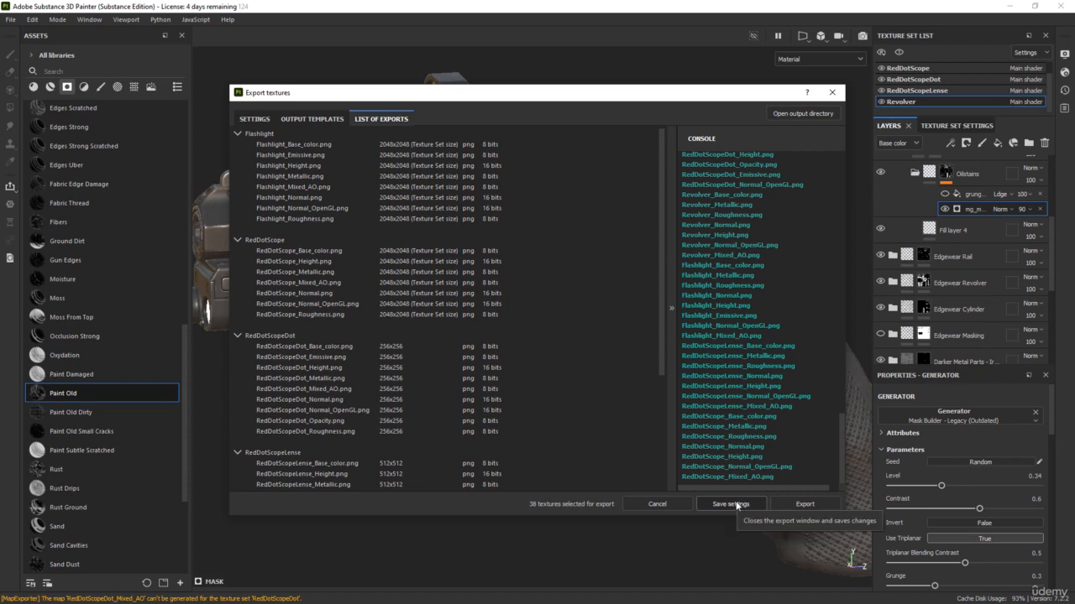
{"action": "left_click", "coordinate": [731, 503]}
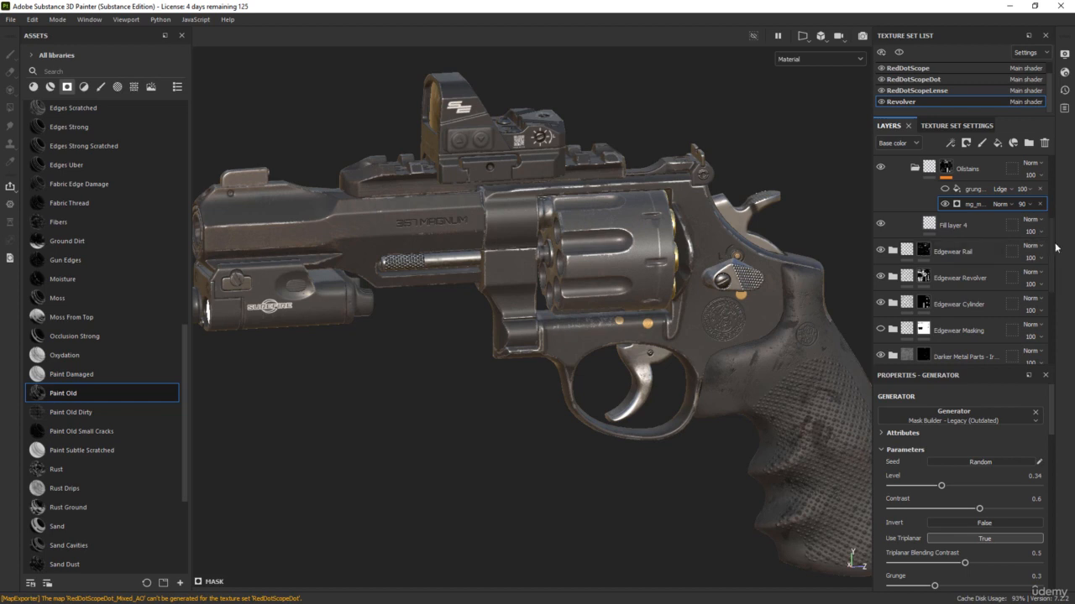
Collapse the Global Wear and Tear folder, and swap the visible Steel Gun Painted alternative for the Metal Base - Iron Forged Old folder
{"action": "left_click_drag", "start_coordinate": [1051, 241], "coordinate": [1049, 178]}
{"action": "left_click", "coordinate": [893, 221]}
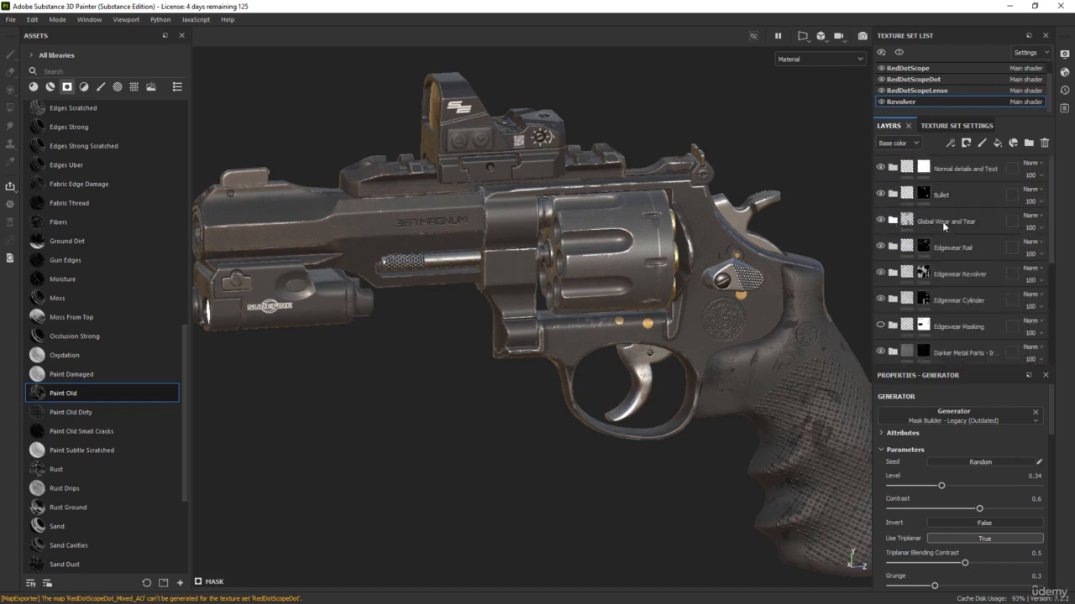
{"action": "left_click_drag", "start_coordinate": [1053, 247], "coordinate": [1048, 330]}
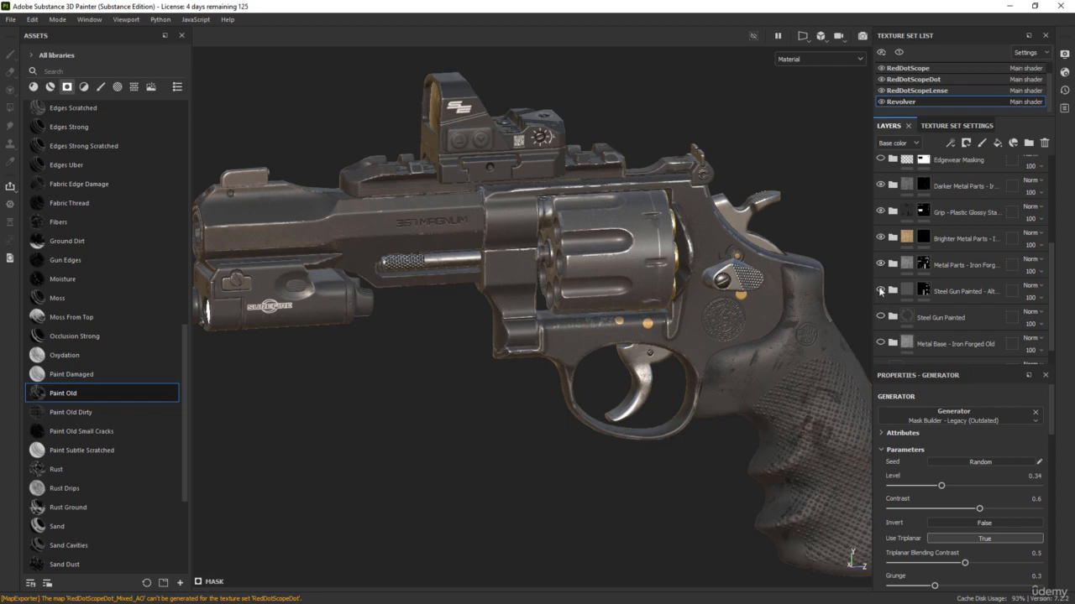
{"action": "left_click", "coordinate": [880, 290]}
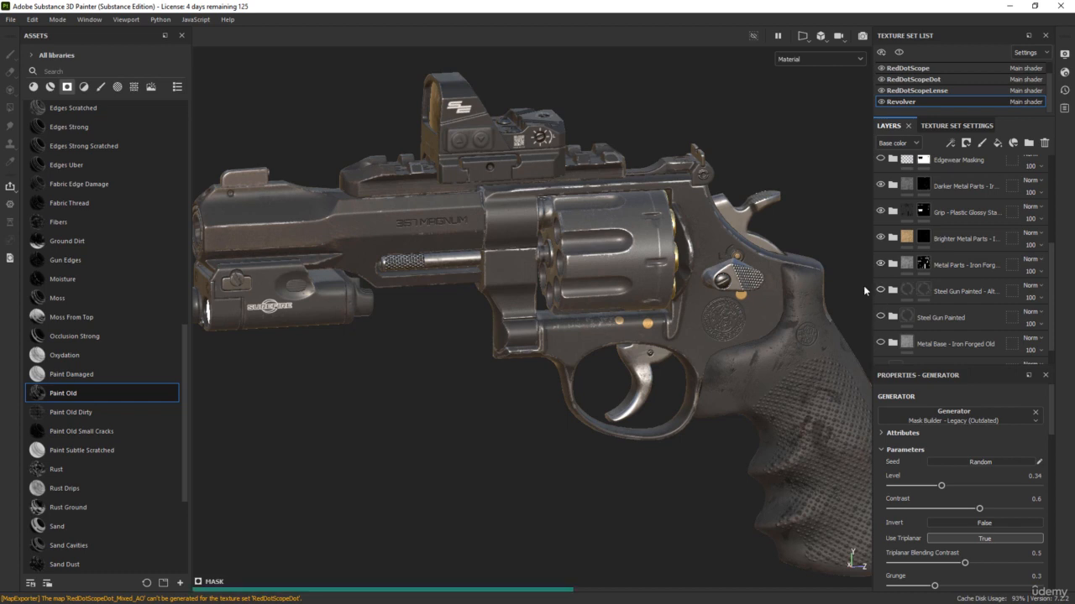
{"action": "left_click", "coordinate": [880, 344]}
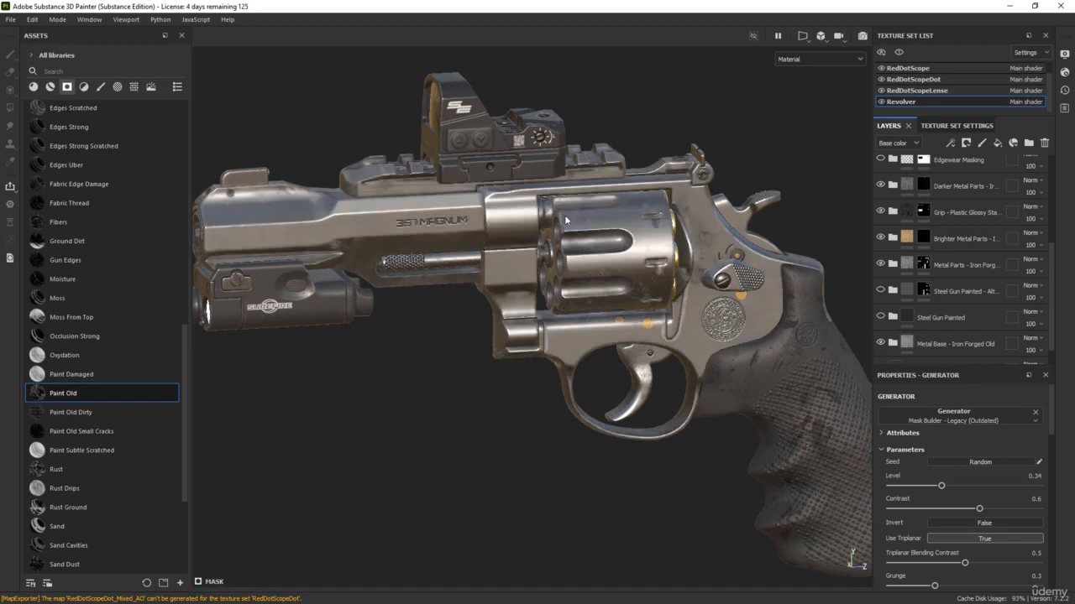
Examine the bare metal finish on the barrel, cylinder and frame from several angles
{"action": "middle_click_drag", "start_coordinate": [514, 189], "coordinate": [561, 220], "text": "alt"}
{"action": "left_click_drag", "start_coordinate": [561, 220], "coordinate": [391, 192], "text": "alt"}
{"action": "middle_click_drag", "start_coordinate": [572, 251], "coordinate": [487, 180], "text": "alt"}
{"action": "scroll", "coordinate": [511, 230], "scroll_direction": "up", "scroll_amount": 3}
{"action": "middle_click_drag", "start_coordinate": [411, 262], "coordinate": [482, 277], "text": "alt"}
{"action": "left_click_drag", "start_coordinate": [482, 276], "coordinate": [385, 272], "text": "alt"}
{"action": "middle_click_drag", "start_coordinate": [406, 269], "coordinate": [439, 276], "text": "alt"}
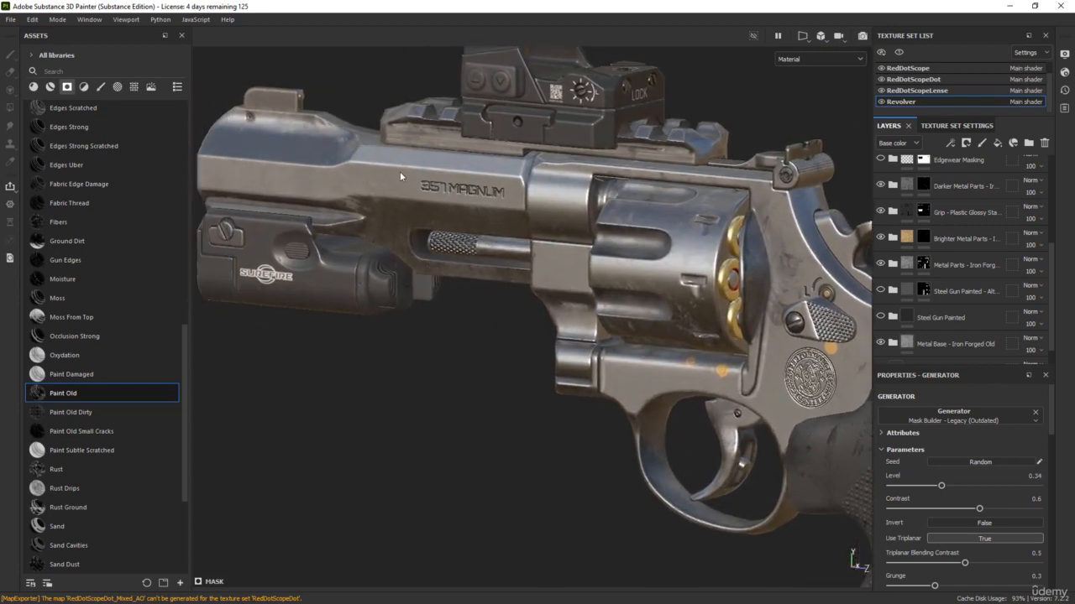
{"action": "left_click_drag", "start_coordinate": [469, 288], "coordinate": [444, 311], "text": "alt"}
{"action": "middle_click_drag", "start_coordinate": [494, 318], "coordinate": [481, 340], "text": "alt"}
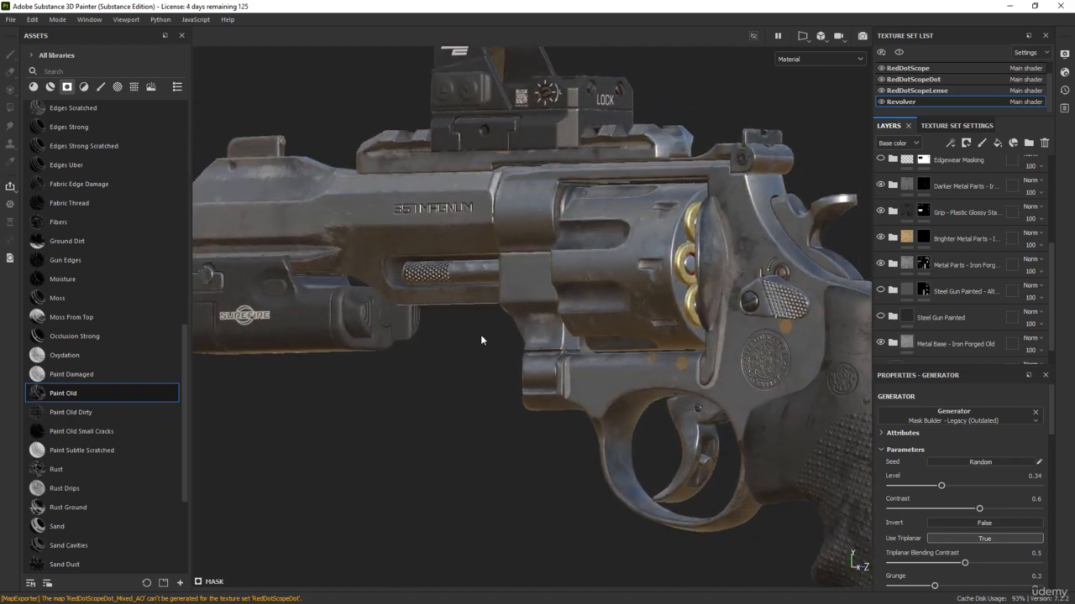
{"action": "left_click_drag", "start_coordinate": [483, 340], "coordinate": [493, 340], "text": "alt"}
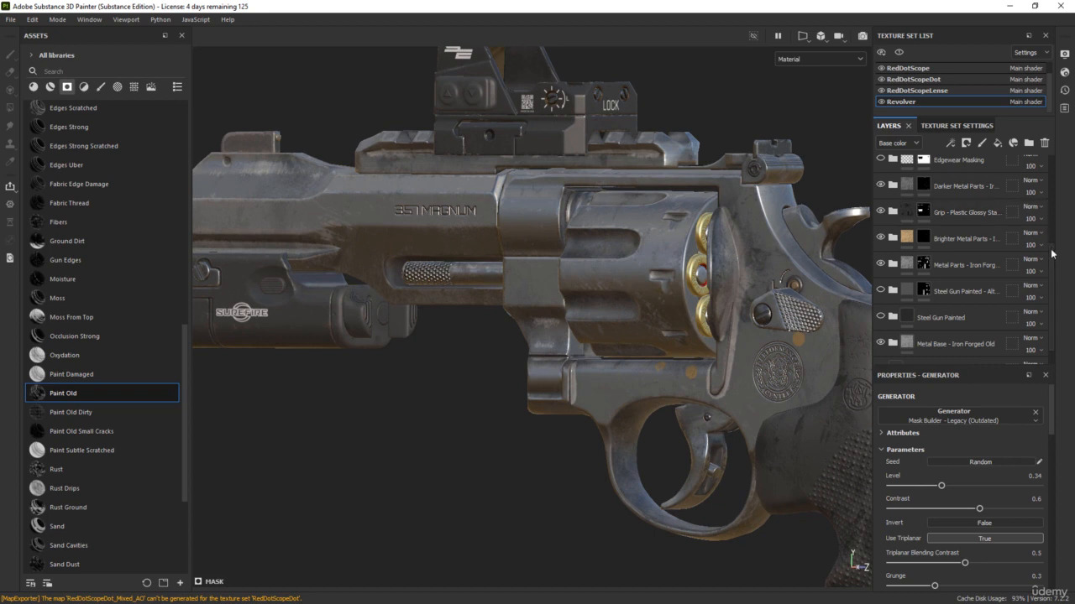
Duplicate the Global Wear and Tear folder and hide the original
{"action": "scroll", "coordinate": [1055, 192], "scroll_direction": "up", "scroll_amount": 4}
{"action": "scroll", "coordinate": [1054, 192], "scroll_direction": "up", "scroll_amount": 3}
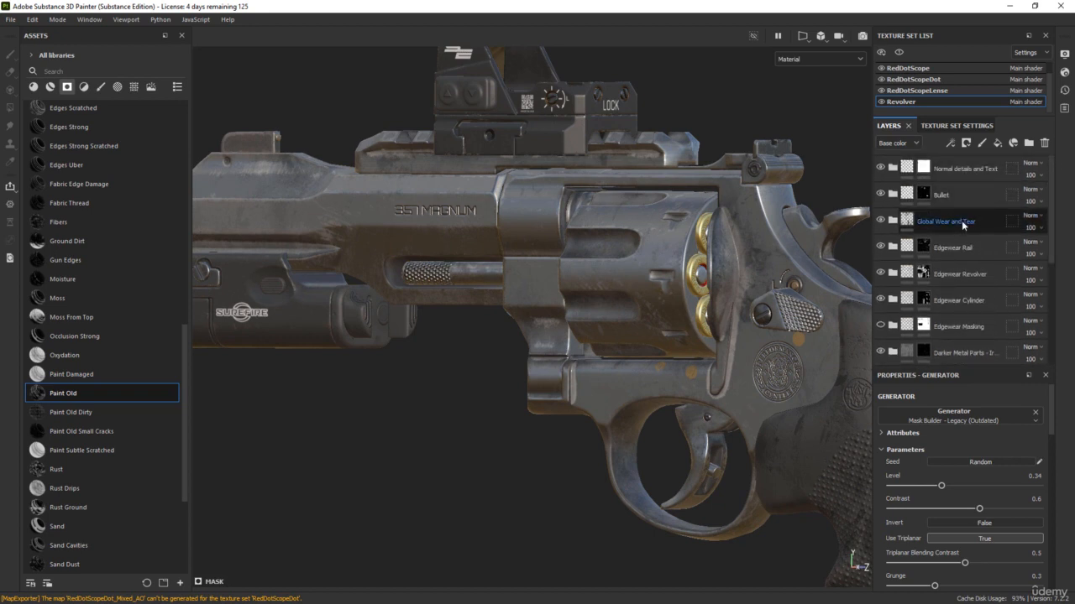
{"action": "left_click", "coordinate": [963, 224]}
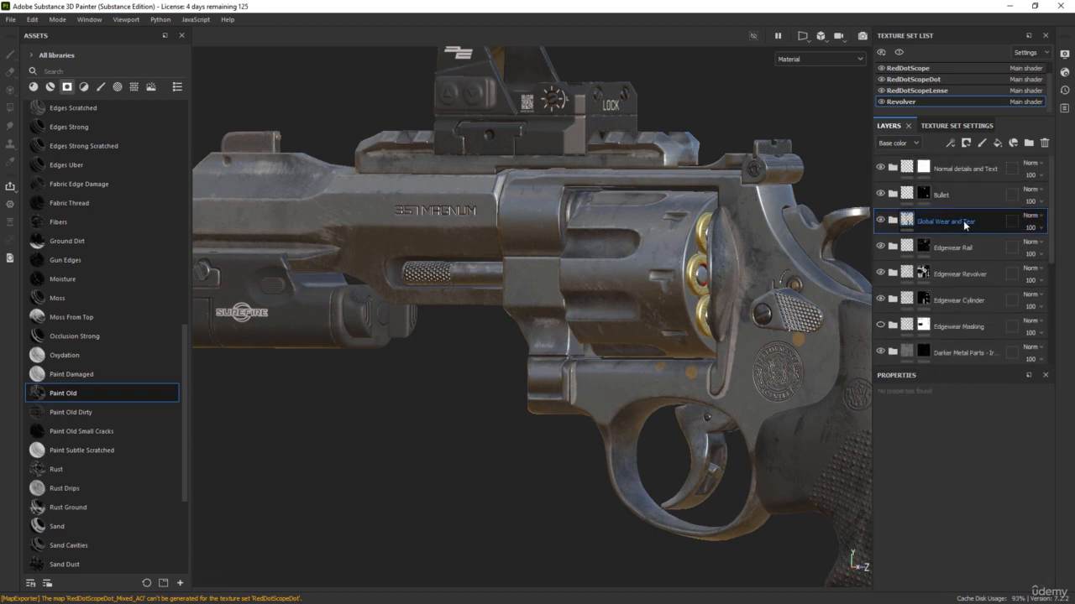
{"action": "key", "text": "ctrl+d"}
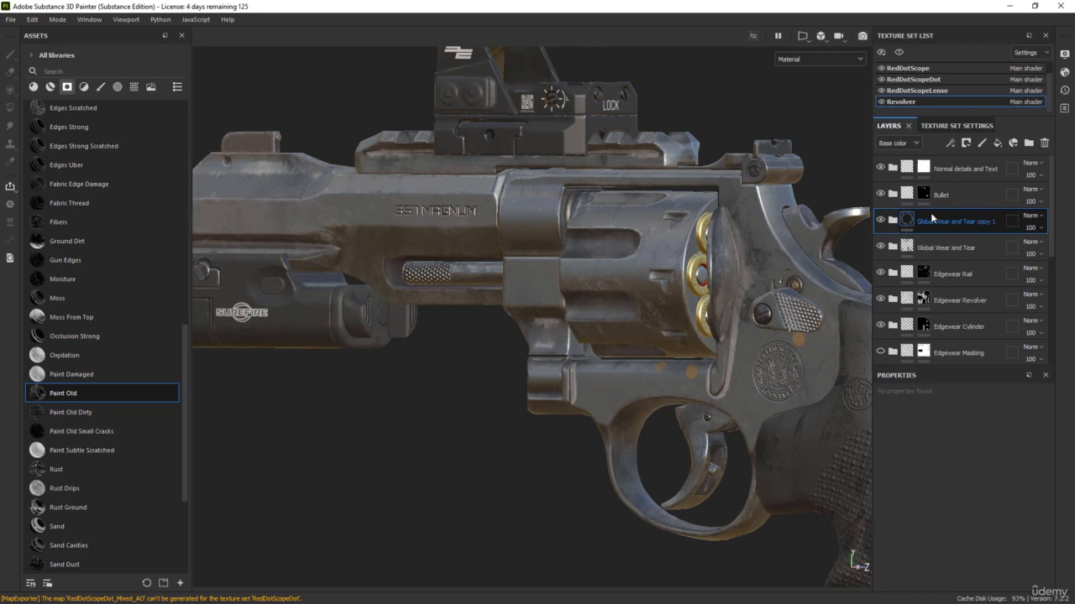
{"action": "left_click", "coordinate": [880, 248]}
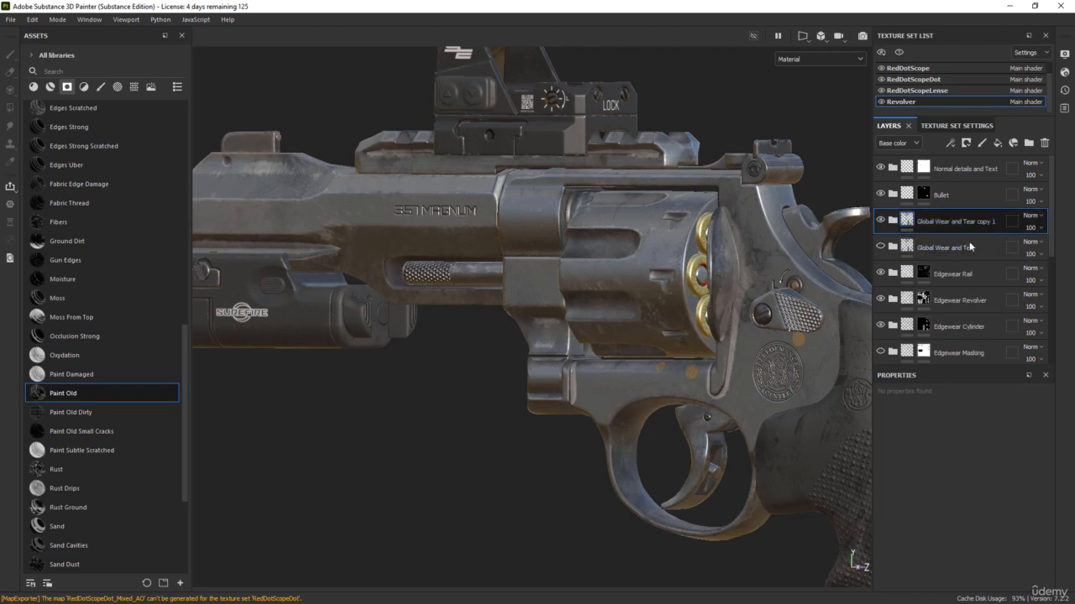
Rename the hidden original wear folder as Global Wear and Tear - Paint
{"action": "left_click", "coordinate": [961, 248]}
{"action": "double_click", "coordinate": [961, 248]}
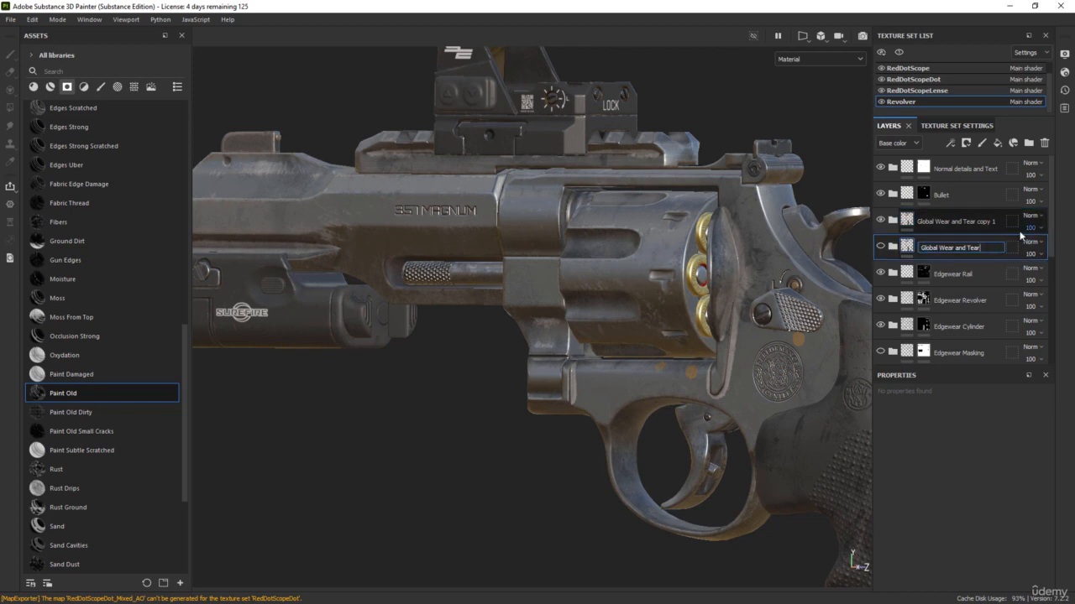
{"action": "key", "text": "Return"}
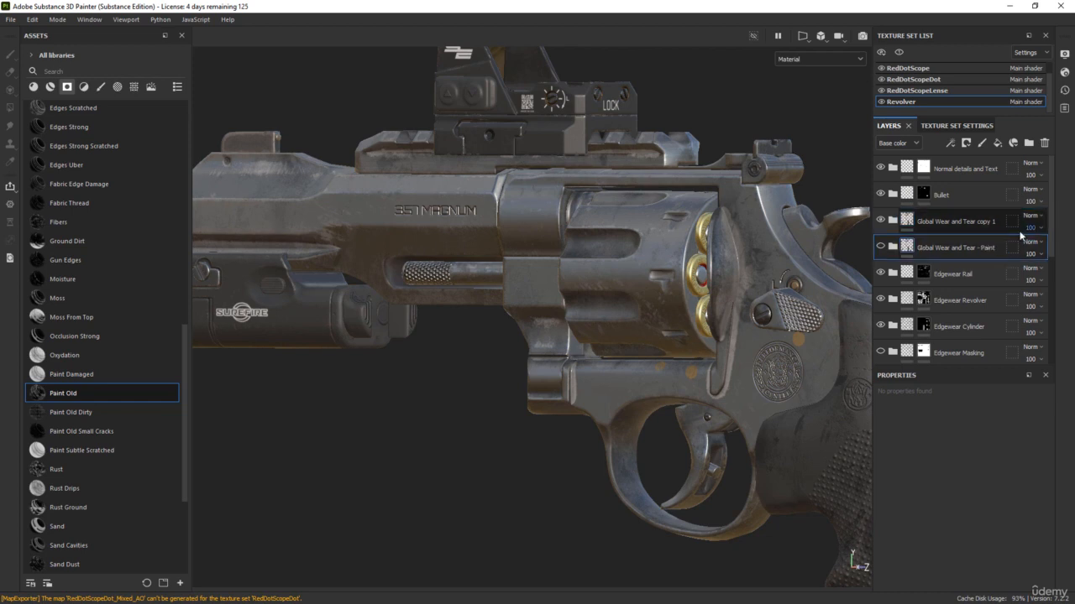
Rename the duplicated wear folder as Global Wear and Tear - Metal and expand it to show its layers
{"action": "double_click", "coordinate": [984, 222]}
{"action": "left_click_drag", "start_coordinate": [980, 222], "coordinate": [1020, 220]}
{"action": "type", "text": "- M"}
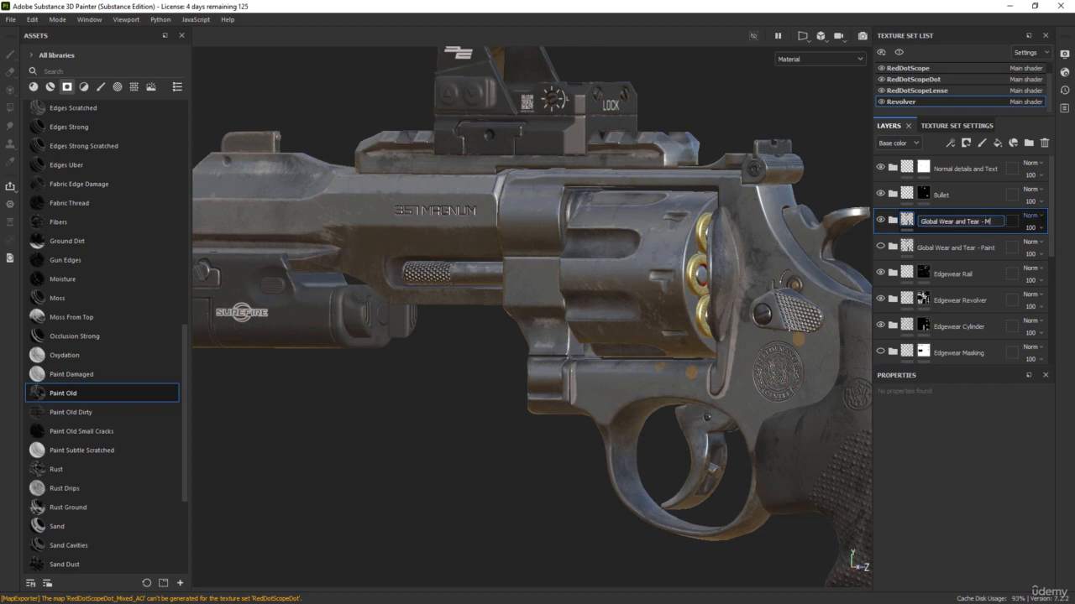
{"action": "type", "text": "etal"}
{"action": "key", "text": "Return"}
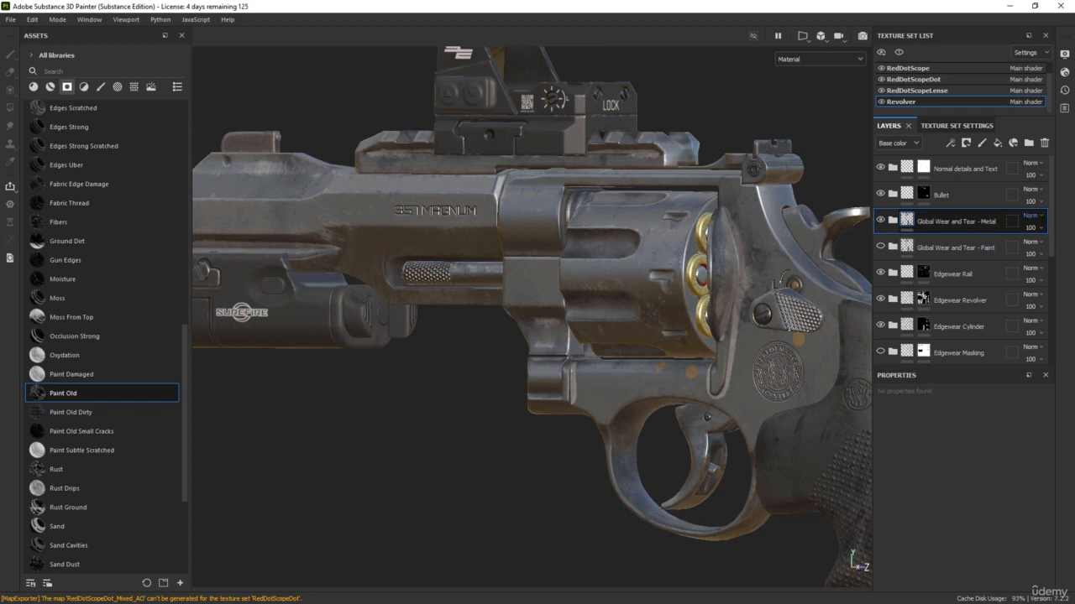
{"action": "left_click", "coordinate": [894, 223]}
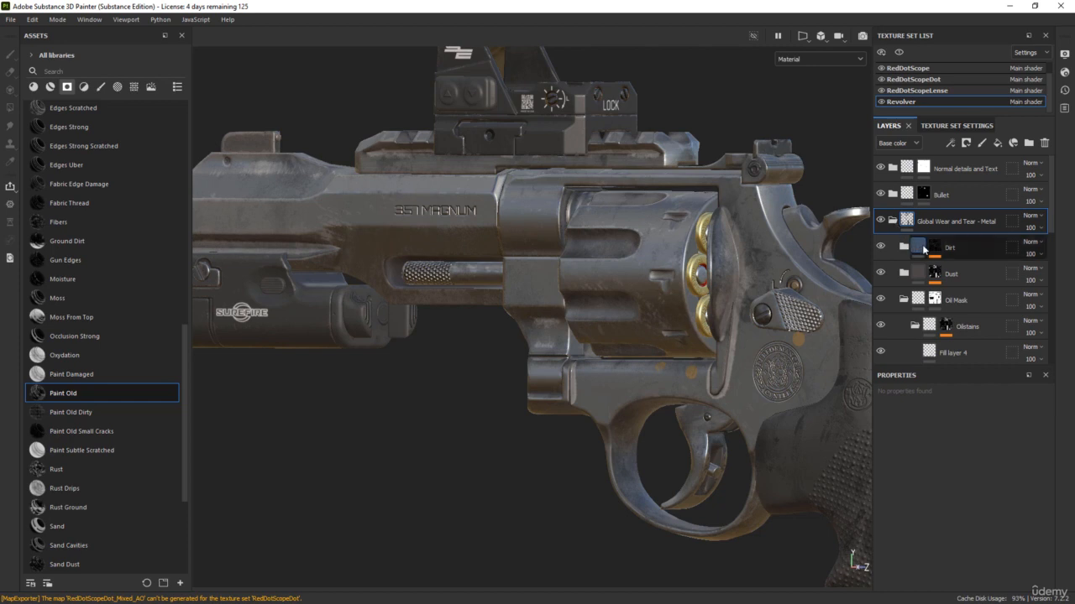
Lower the Global Balance of the Dirt folder's Mask Editor generator to 0.25, checking the result in the metallic channel and the full material
{"action": "left_click", "coordinate": [935, 247]}
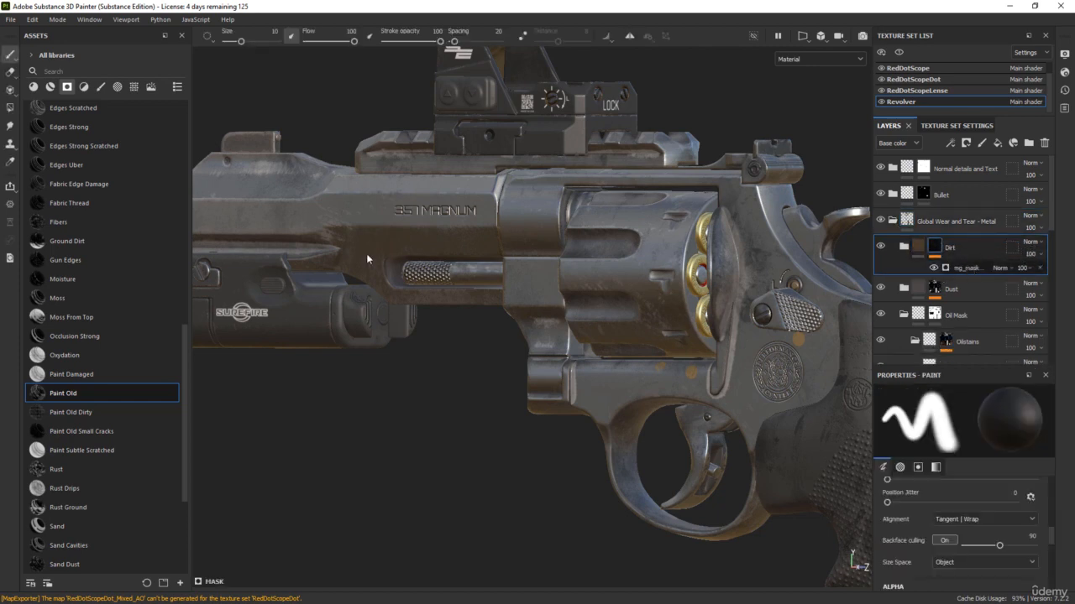
{"action": "key", "text": "c"}
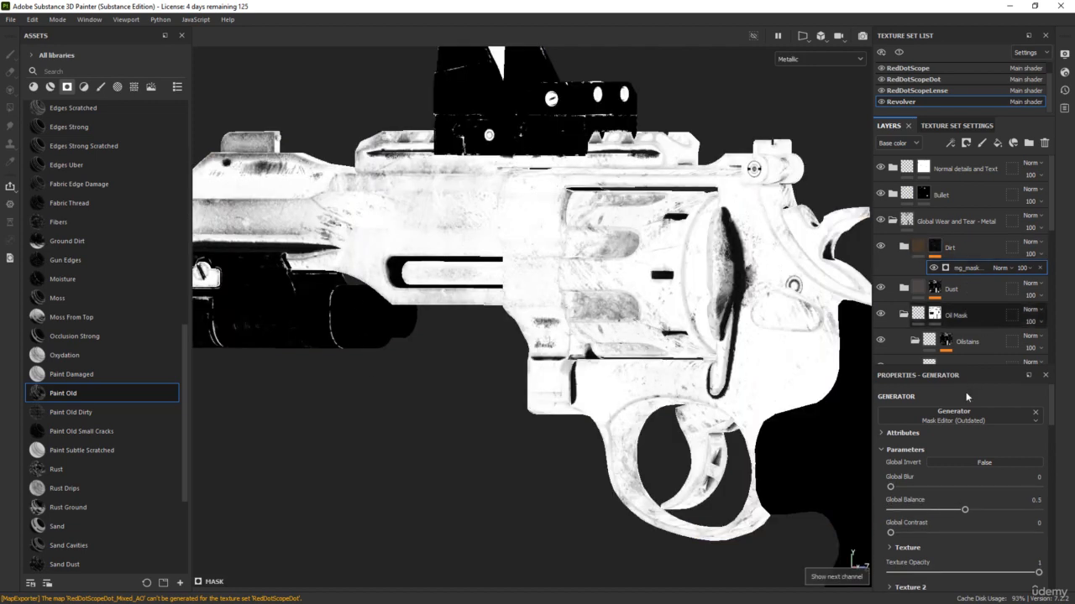
{"action": "left_click_drag", "start_coordinate": [964, 512], "coordinate": [926, 511]}
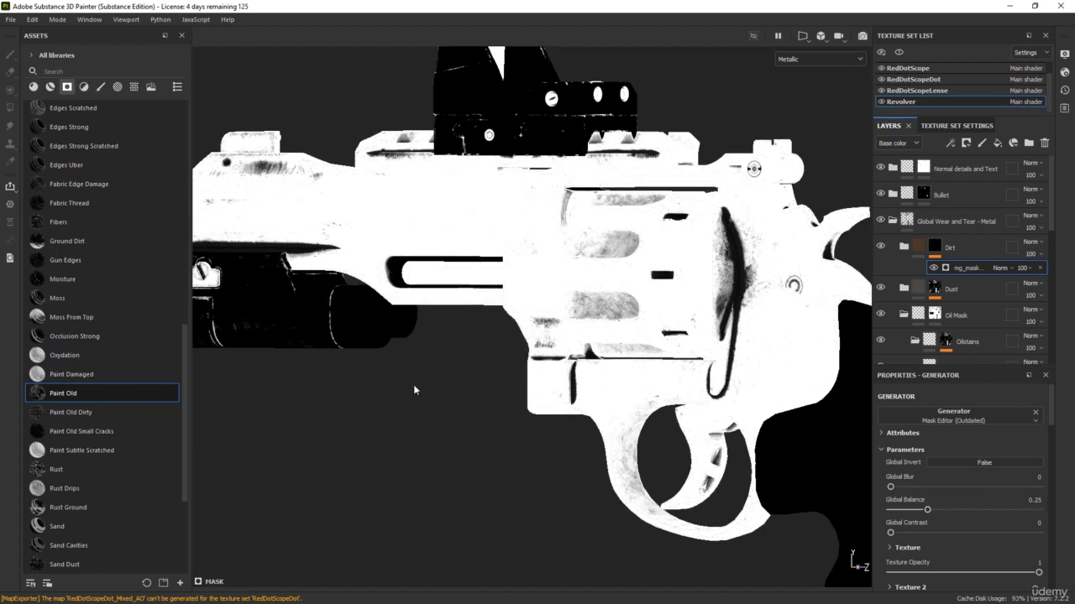
{"action": "left_click_drag", "start_coordinate": [413, 390], "coordinate": [455, 397], "text": "alt"}
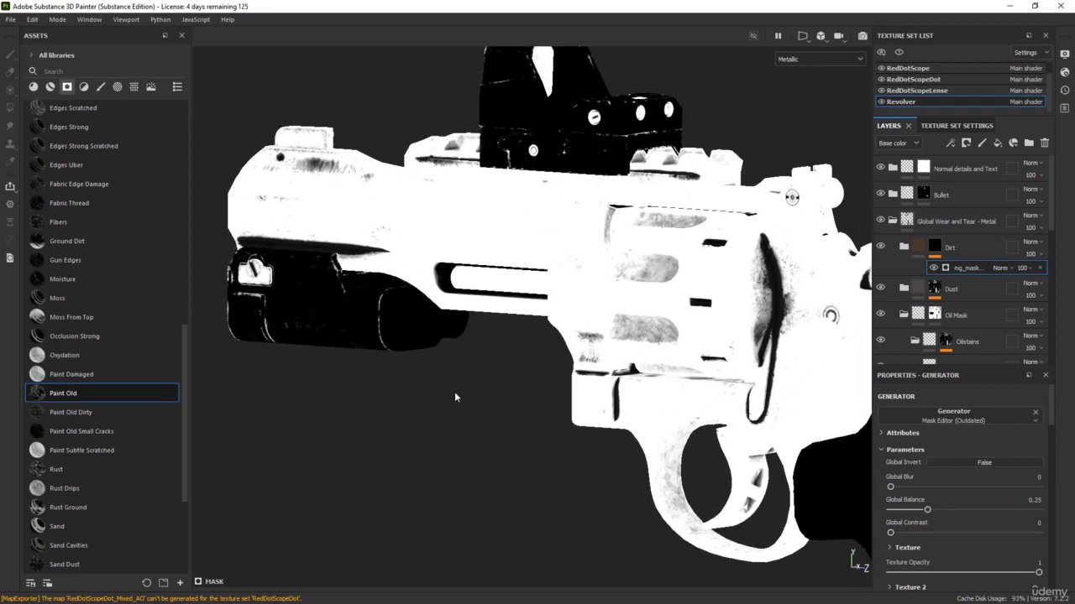
{"action": "key", "text": "m"}
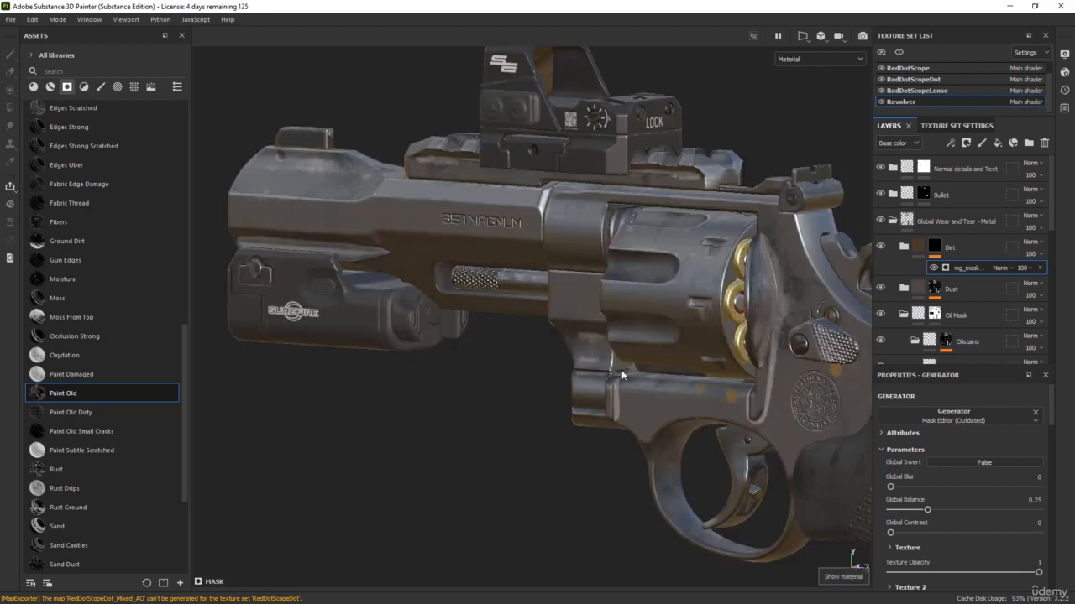
{"action": "left_click_drag", "start_coordinate": [621, 371], "coordinate": [729, 364], "text": "alt"}
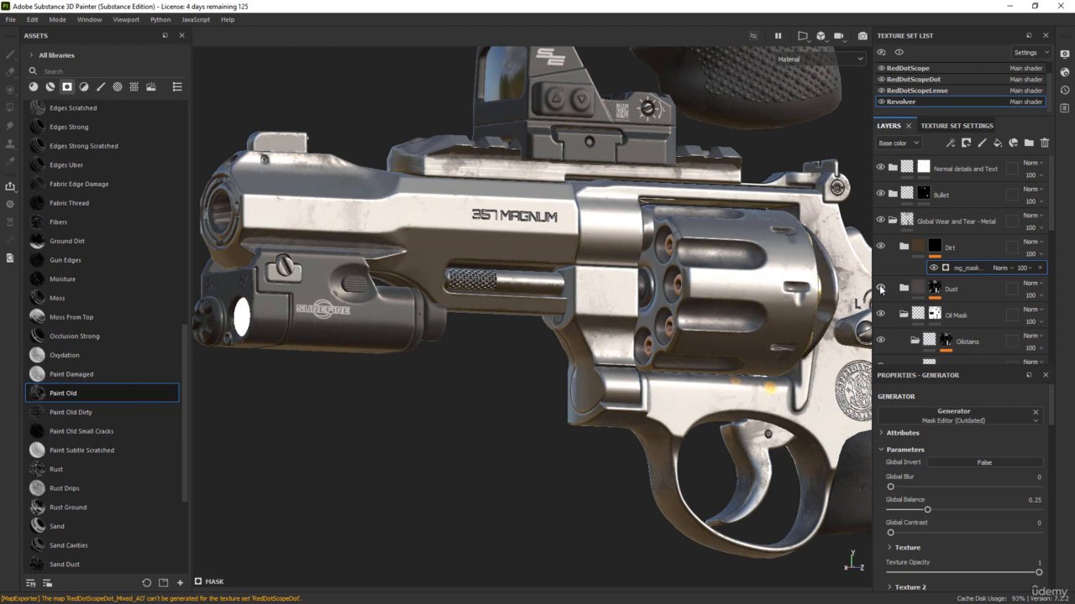
Set the Dirt Level of the Dust folder's mask generator to 0.26 and hide the Oil Mask folder
{"action": "left_click", "coordinate": [916, 288]}
{"action": "left_click", "coordinate": [934, 290]}
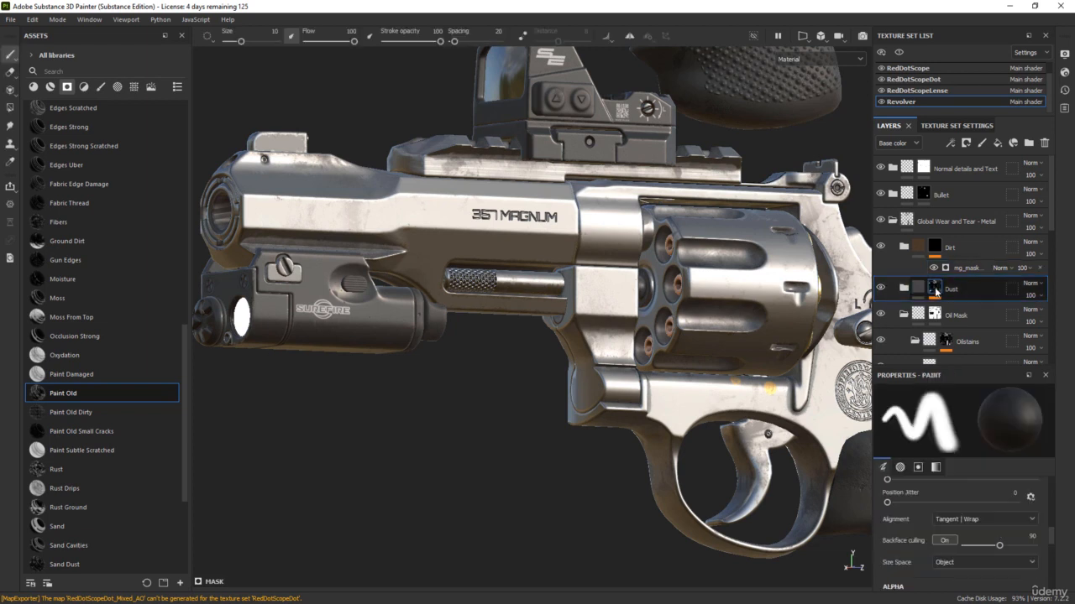
{"action": "left_click", "coordinate": [971, 310]}
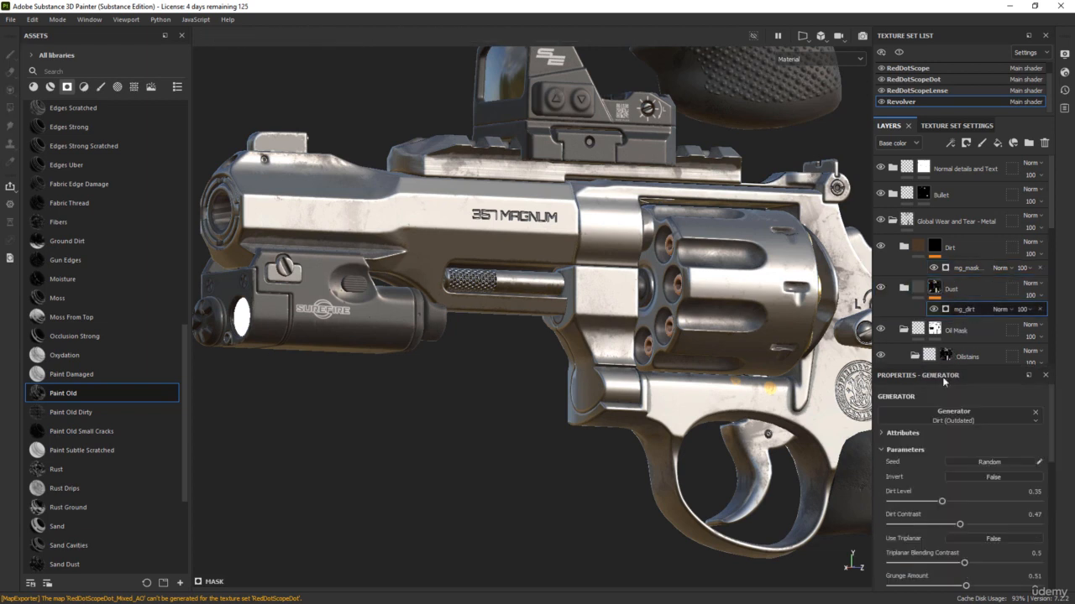
{"action": "left_click_drag", "start_coordinate": [942, 502], "coordinate": [930, 505]}
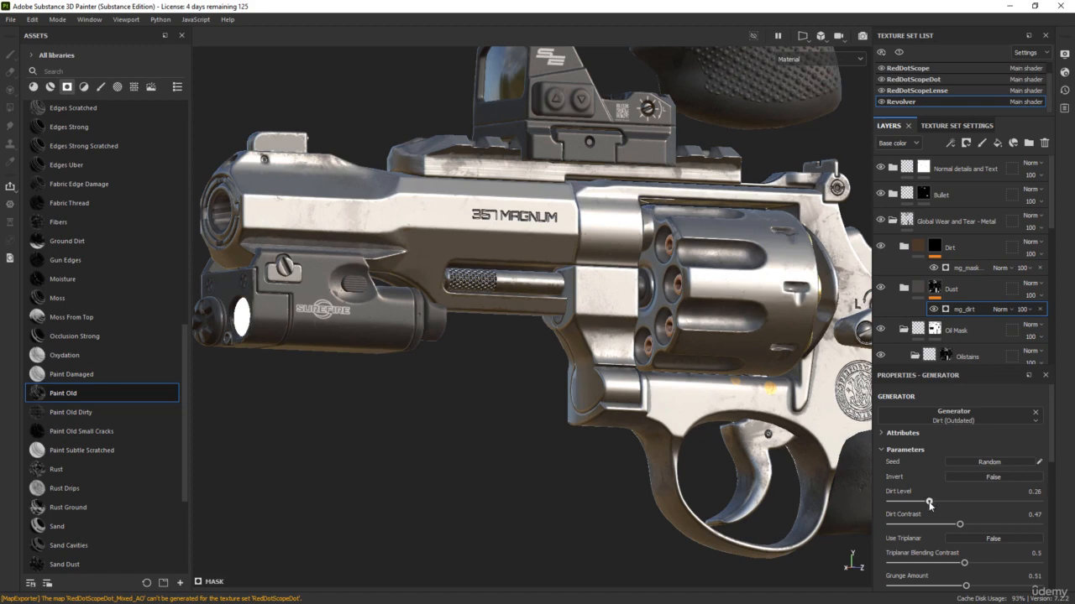
{"action": "left_click_drag", "start_coordinate": [620, 442], "coordinate": [579, 441], "text": "alt"}
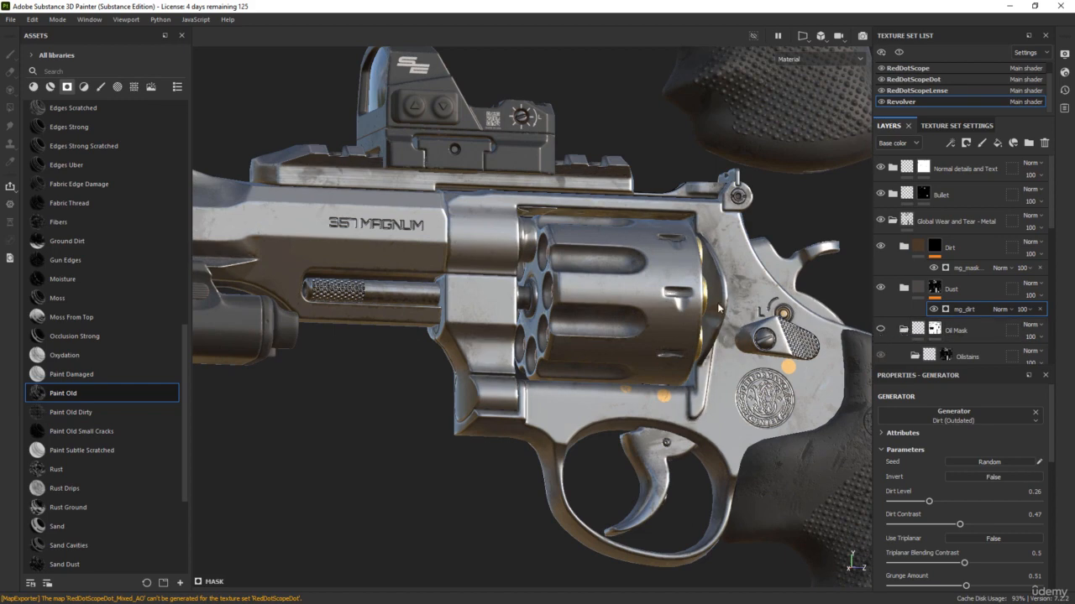
{"action": "left_click_drag", "start_coordinate": [712, 323], "coordinate": [767, 423], "text": "alt"}
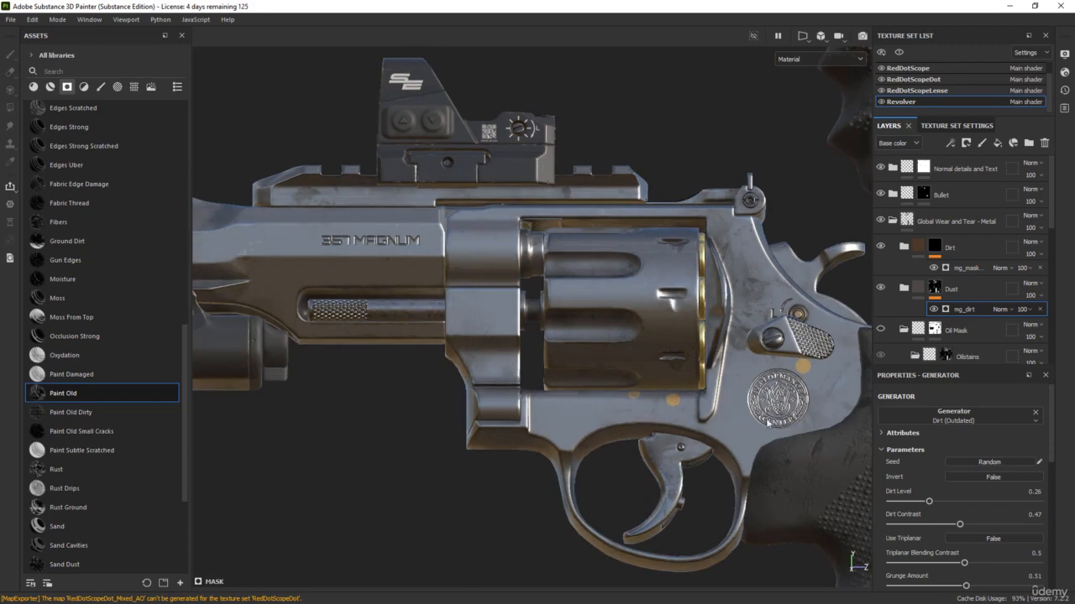
{"action": "left_click_drag", "start_coordinate": [620, 448], "coordinate": [555, 408], "text": "alt"}
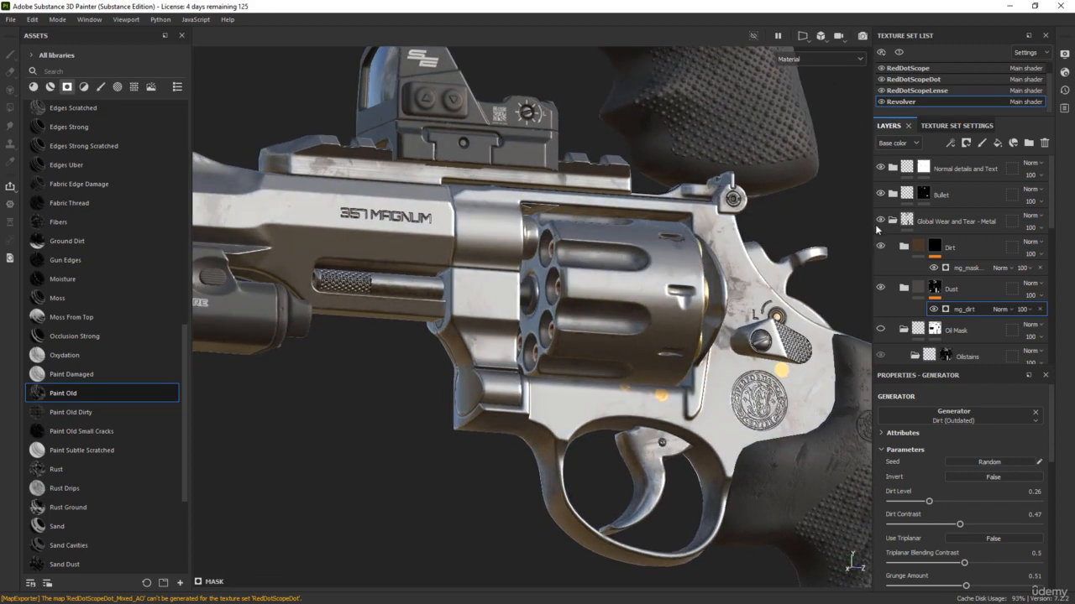
Collapse the Global Wear and Tear - Metal folder and expand the Metal Base - Iron Forged Old folder
{"action": "left_click", "coordinate": [892, 221]}
{"action": "scroll", "coordinate": [950, 296], "scroll_direction": "down", "scroll_amount": 6}
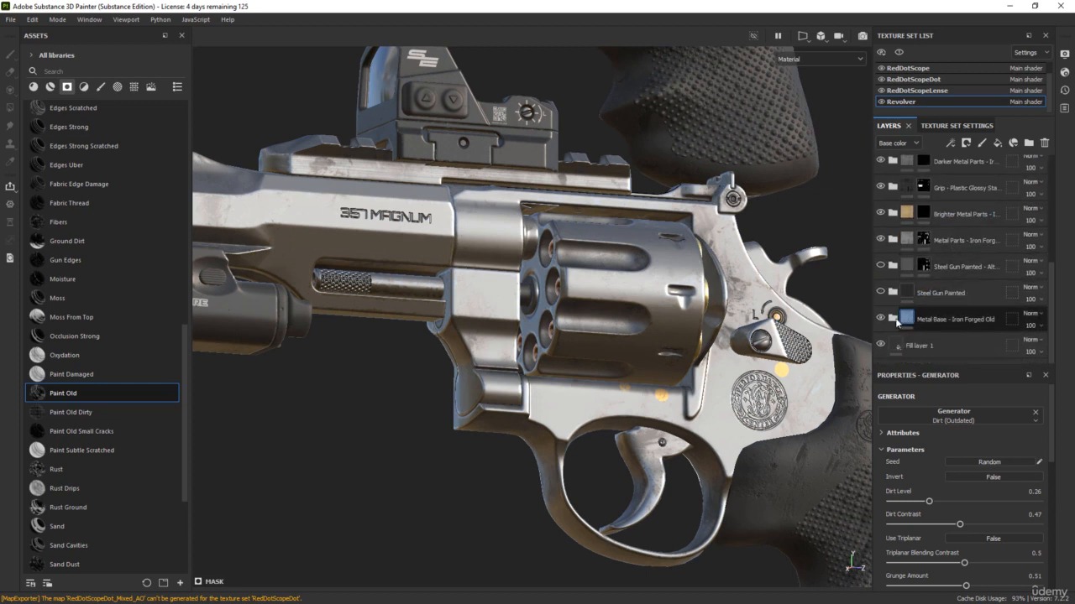
{"action": "left_click", "coordinate": [892, 318]}
{"action": "scroll", "coordinate": [958, 309], "scroll_direction": "down", "scroll_amount": 2}
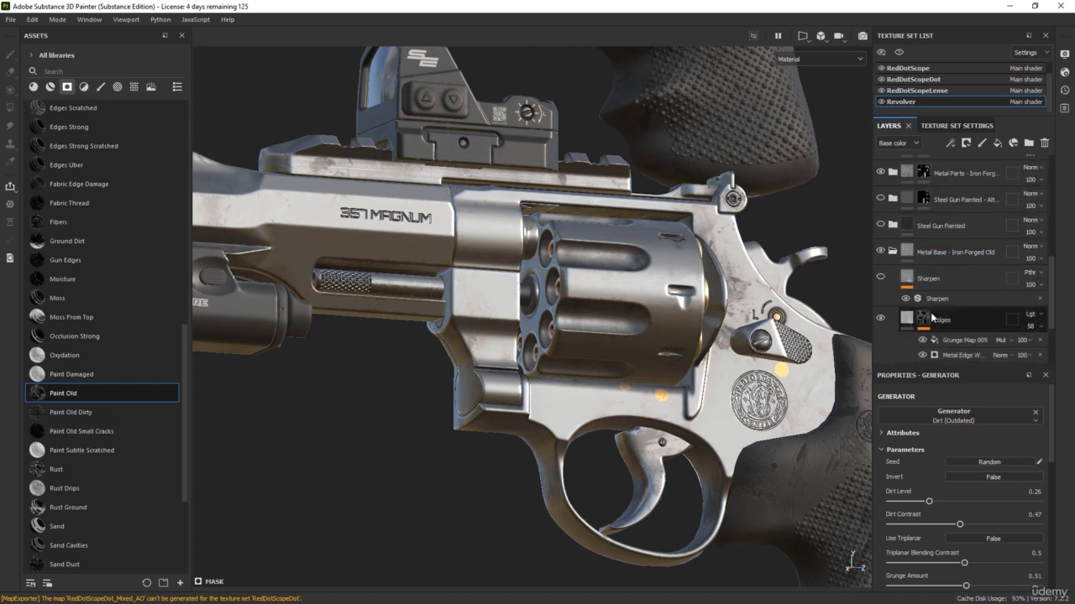
Examine the metallic and roughness channels, switching the metal base's Dirt layer off and on to compare its effect on the roughness
{"action": "left_click_drag", "start_coordinate": [688, 309], "coordinate": [634, 315], "text": "alt"}
{"action": "key", "text": "c"}
{"action": "key", "text": "c"}
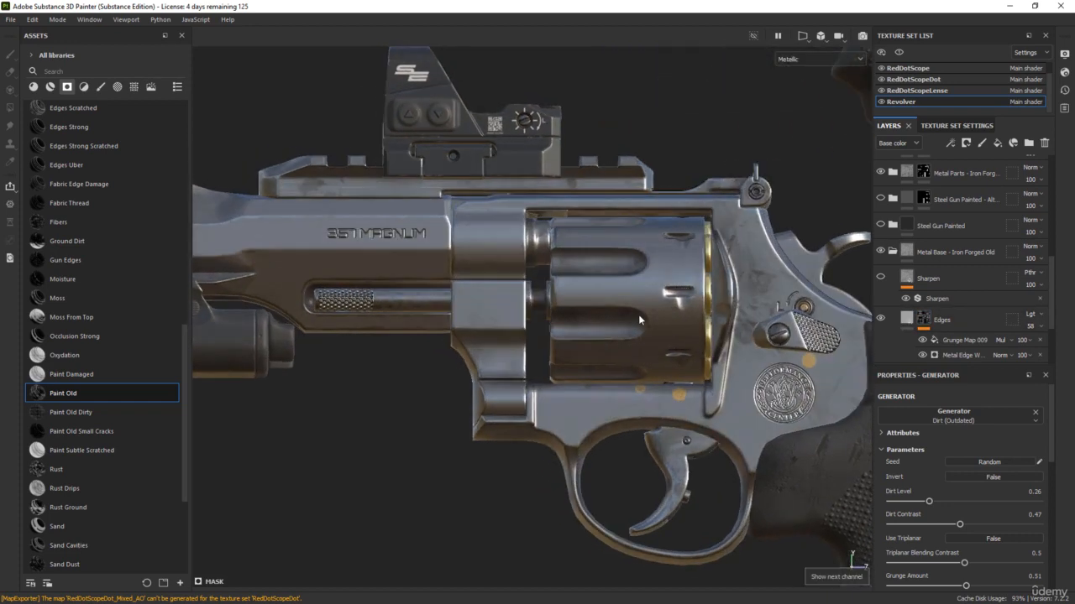
{"action": "scroll", "coordinate": [634, 313], "scroll_direction": "up", "scroll_amount": 2}
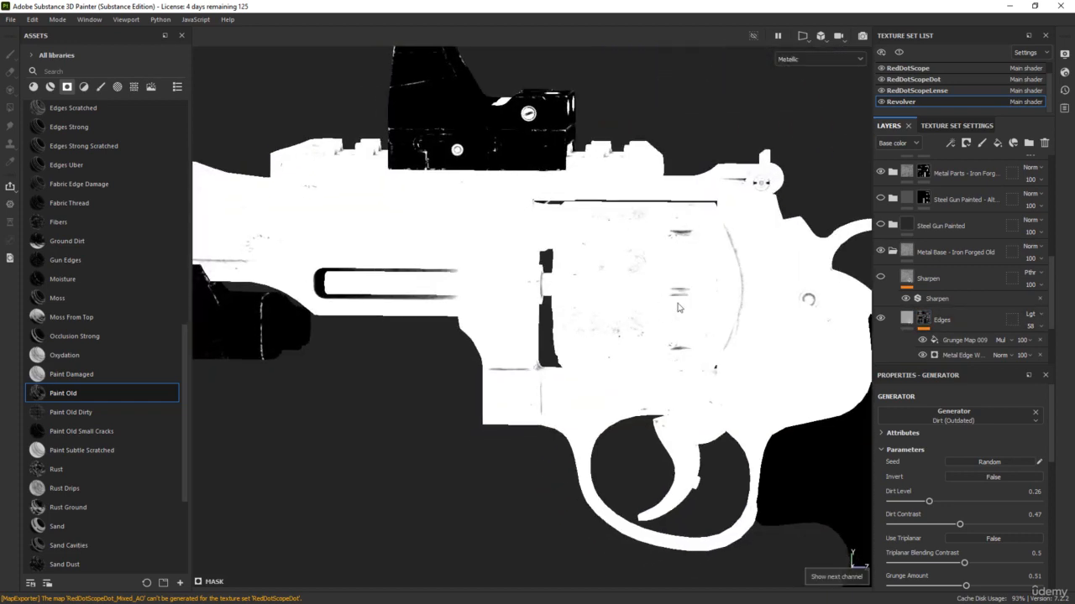
{"action": "key", "text": "c"}
{"action": "scroll", "coordinate": [938, 314], "scroll_direction": "down", "scroll_amount": 2}
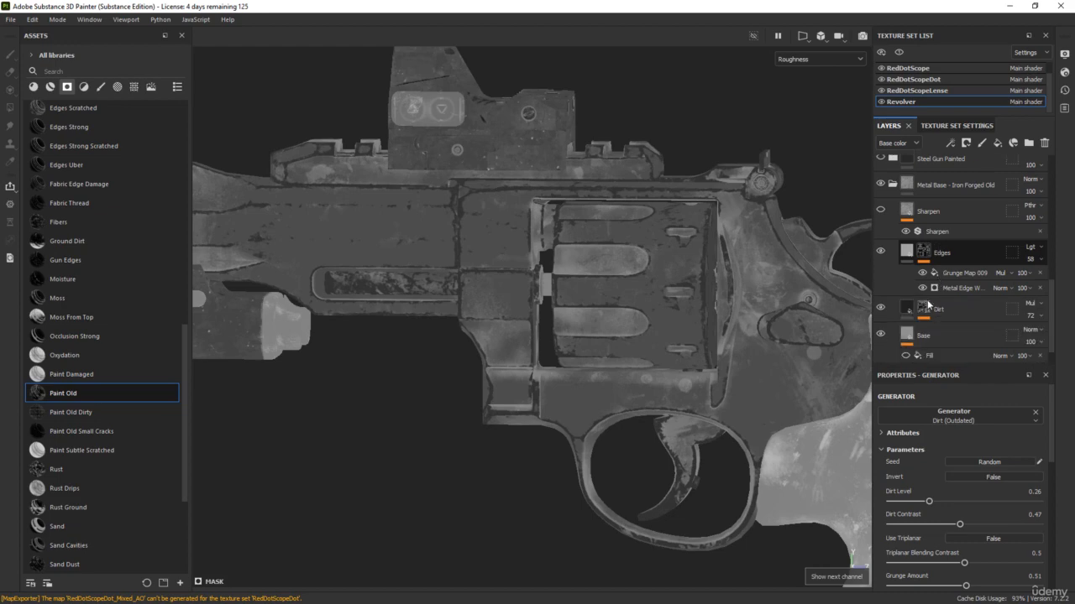
{"action": "left_click", "coordinate": [880, 310]}
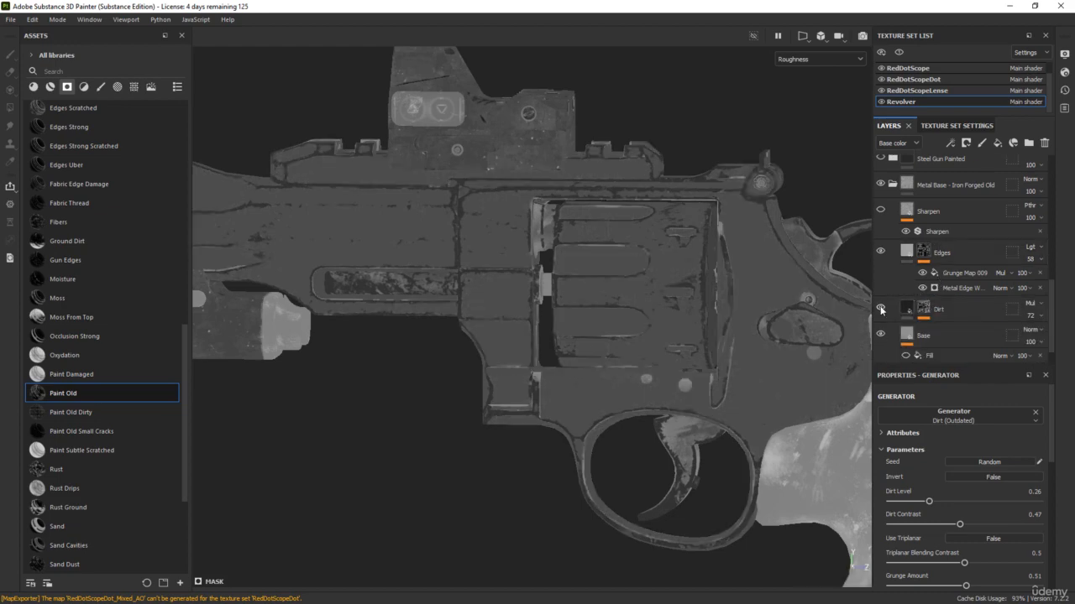
{"action": "left_click", "coordinate": [881, 310]}
{"action": "key", "text": "m"}
{"action": "left_click_drag", "start_coordinate": [651, 297], "coordinate": [686, 270], "text": "alt"}
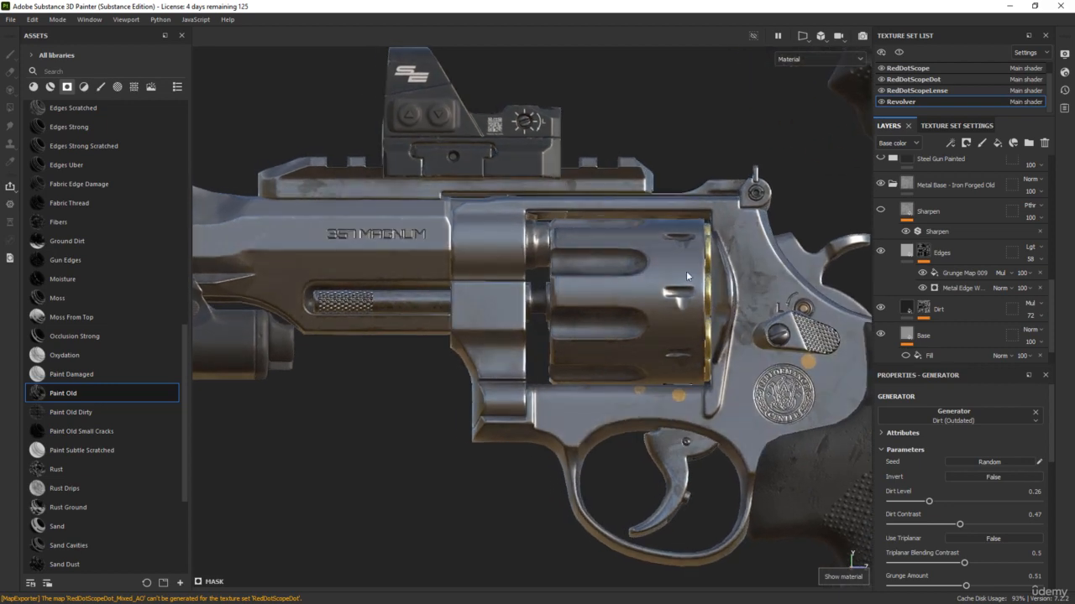
Reduce the Mask Builder Level on the metal base's Dirt layer mask, trying 0.22 and settling on 0.3
{"action": "left_click", "coordinate": [925, 308]}
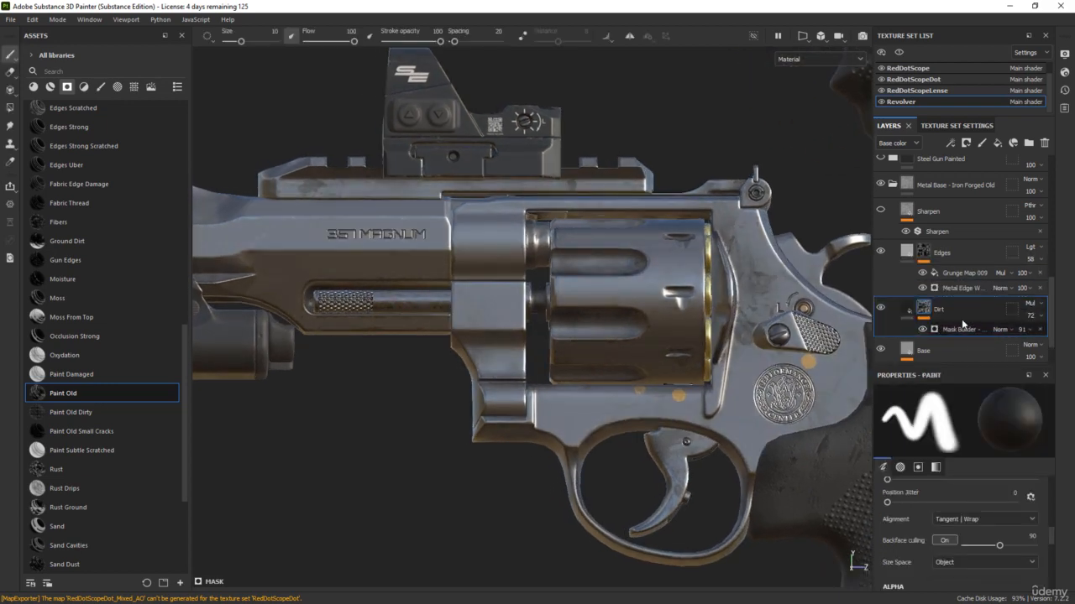
{"action": "left_click", "coordinate": [956, 331]}
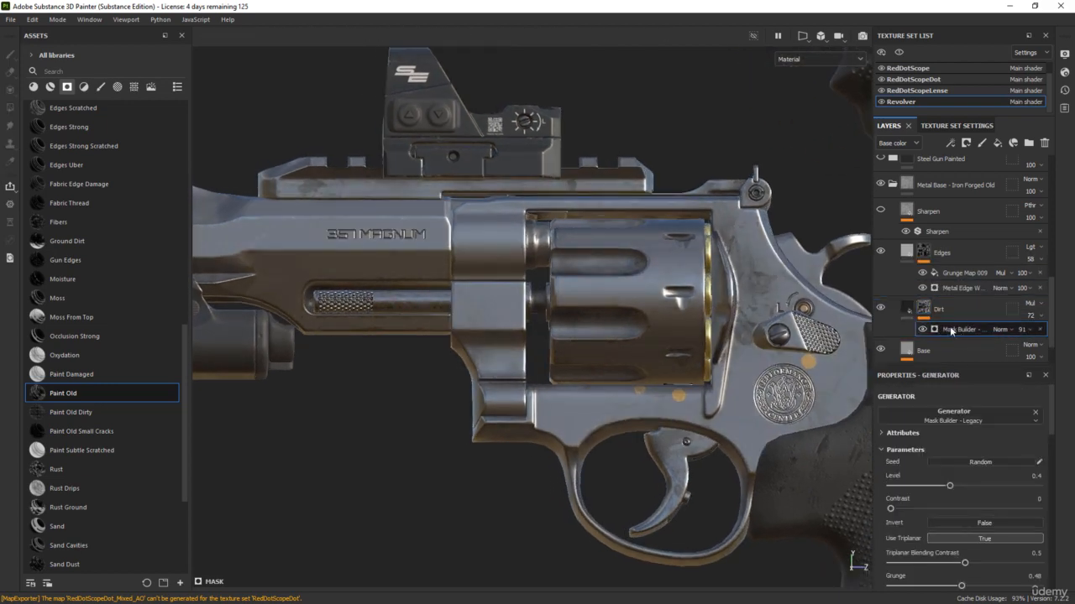
{"action": "left_click_drag", "start_coordinate": [675, 258], "coordinate": [673, 266], "text": "alt"}
{"action": "key", "text": "c"}
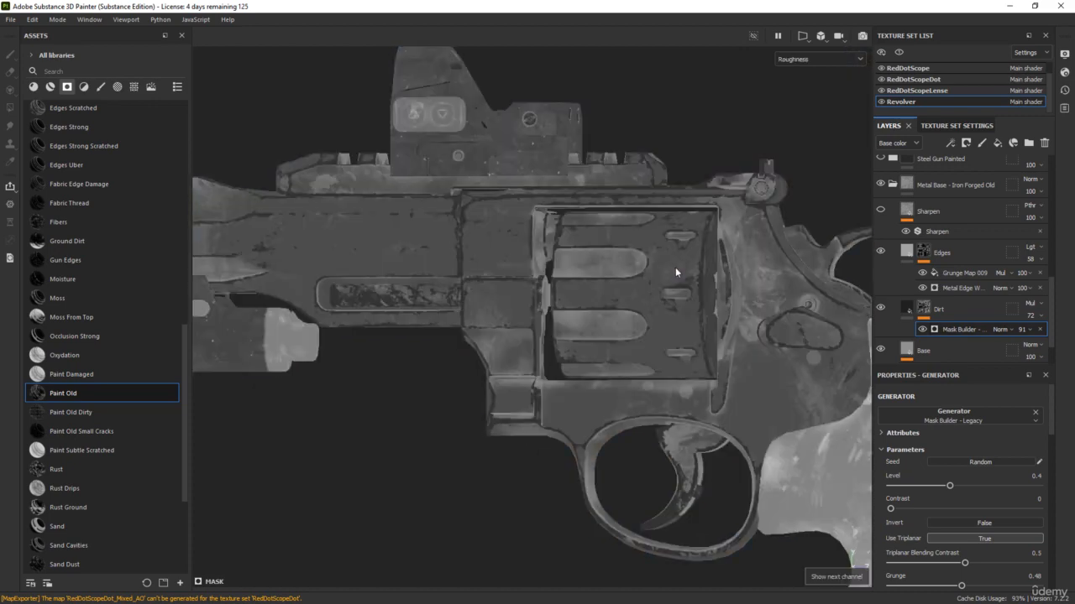
{"action": "left_click_drag", "start_coordinate": [950, 486], "coordinate": [923, 487]}
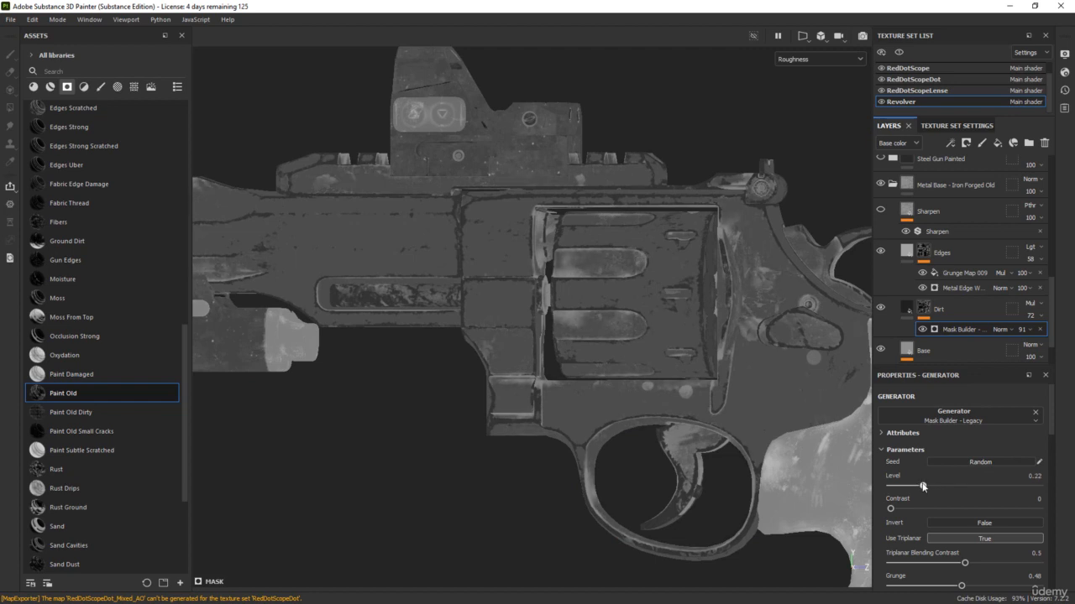
{"action": "left_click_drag", "start_coordinate": [573, 318], "coordinate": [552, 319], "text": "alt"}
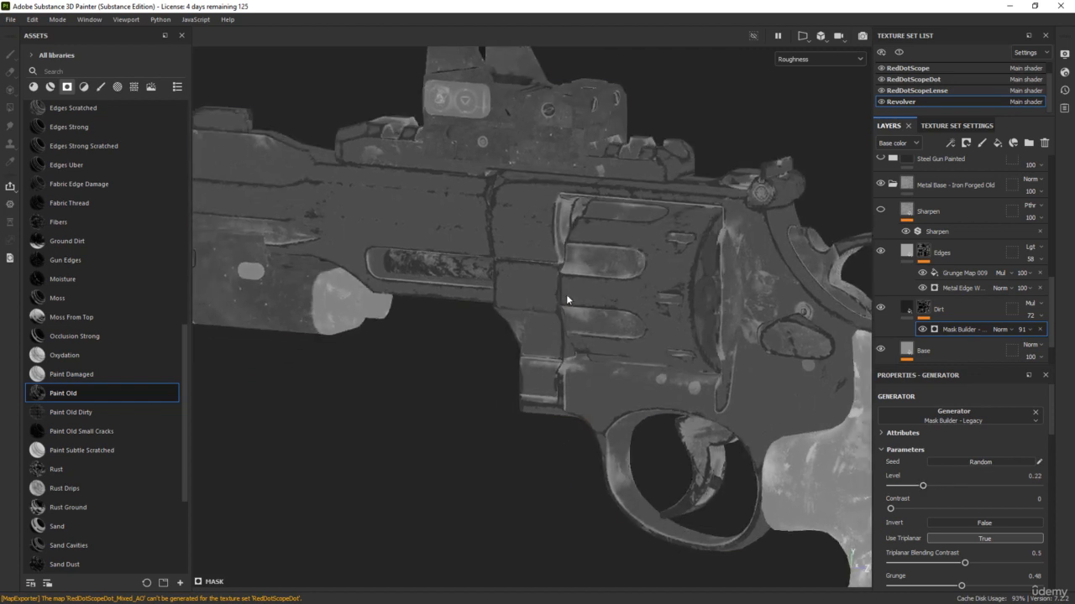
{"action": "key", "text": "m"}
{"action": "left_click_drag", "start_coordinate": [652, 270], "coordinate": [678, 335], "text": "alt"}
{"action": "scroll", "coordinate": [677, 337], "scroll_direction": "down", "scroll_amount": 2}
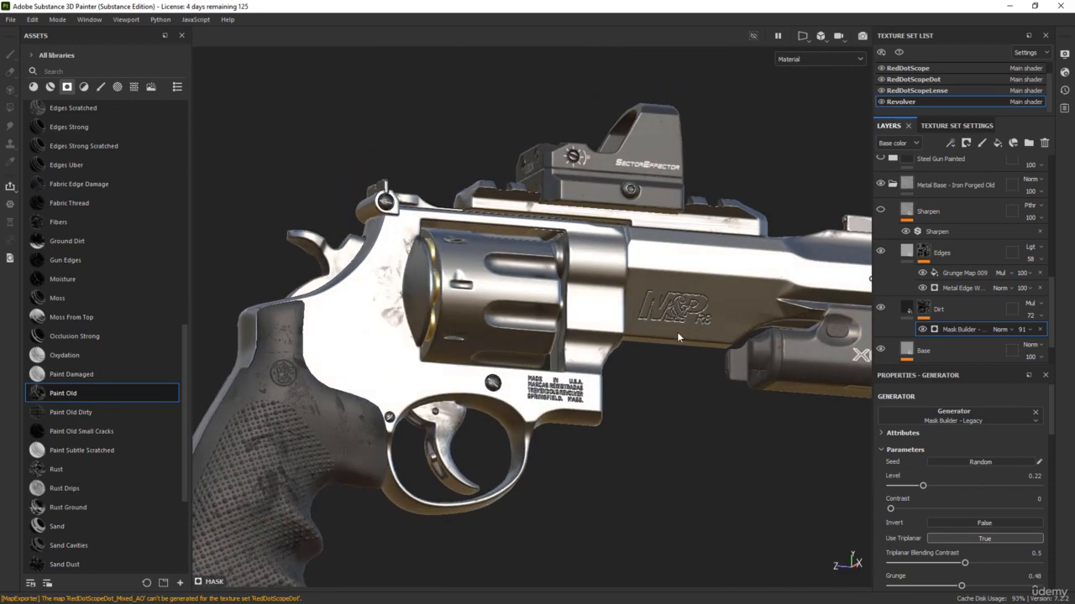
{"action": "left_click_drag", "start_coordinate": [924, 484], "coordinate": [935, 487]}
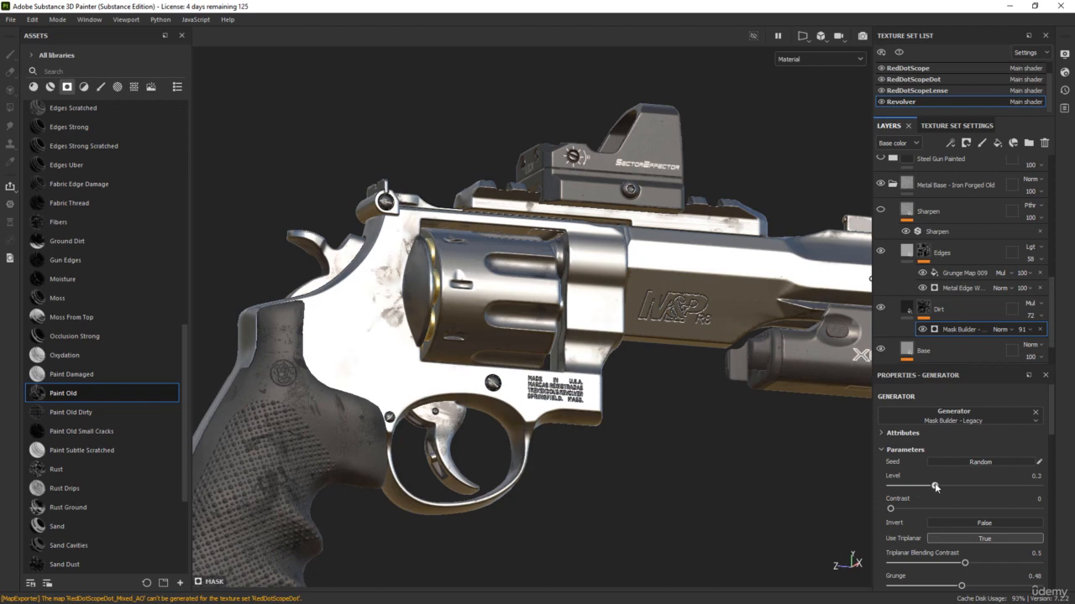
{"action": "left_click_drag", "start_coordinate": [581, 288], "coordinate": [602, 384], "text": "alt"}
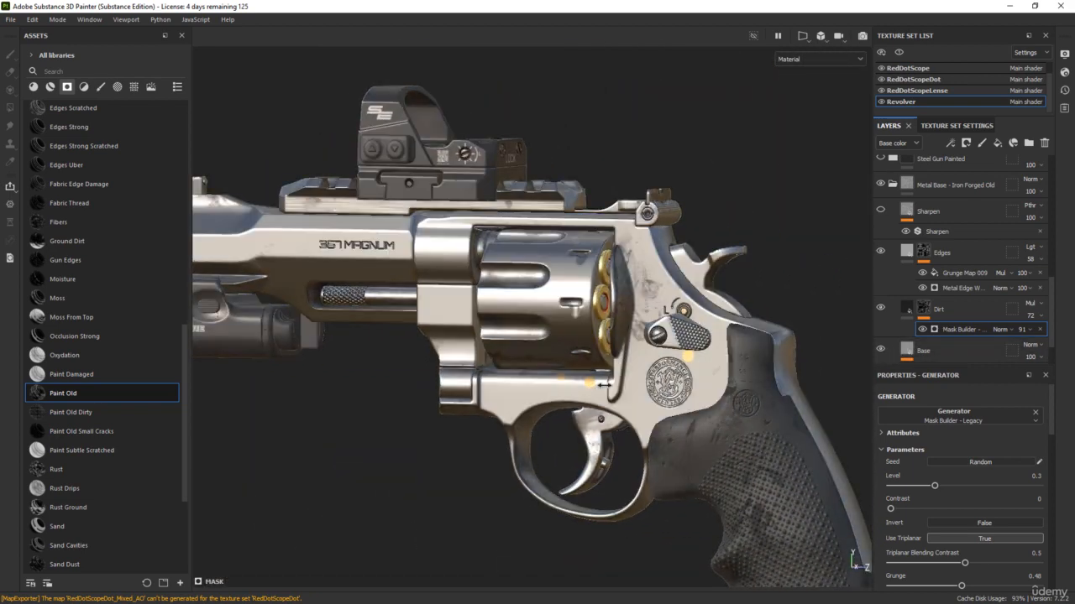
Darken the base color of the metal base's Base layer to 6f6f6f and check the finish from several angles
{"action": "left_click", "coordinate": [908, 353]}
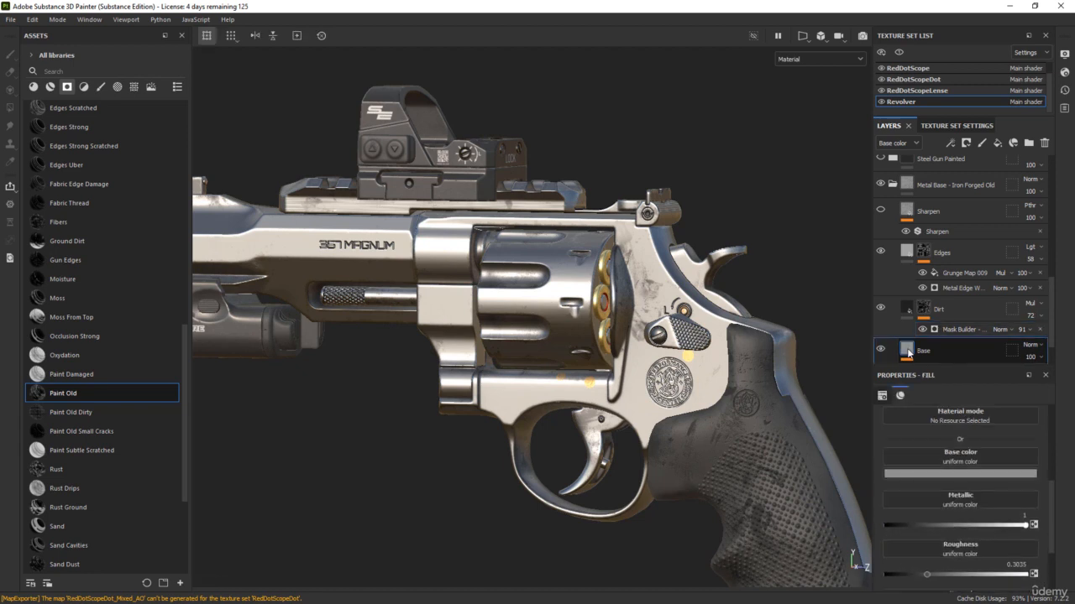
{"action": "left_click", "coordinate": [926, 475]}
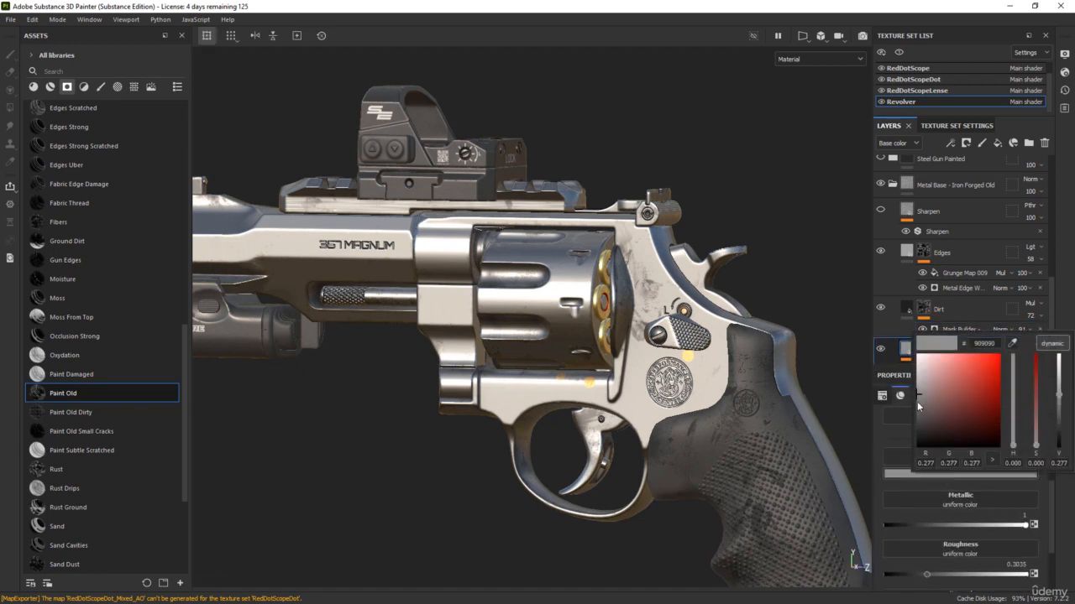
{"action": "left_click", "coordinate": [917, 406]}
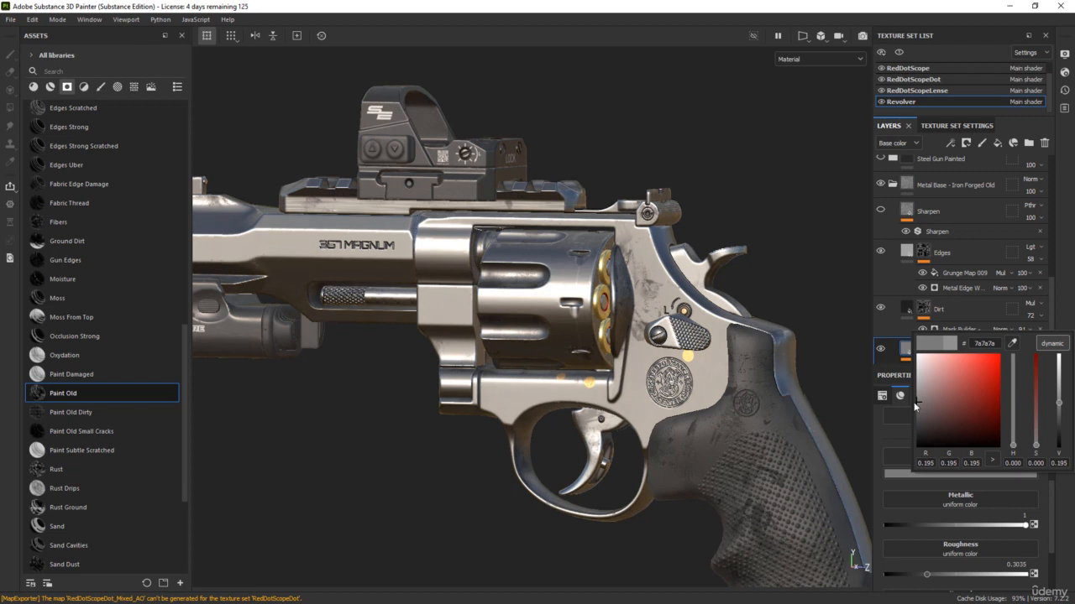
{"action": "left_click_drag", "start_coordinate": [905, 405], "coordinate": [905, 405]}
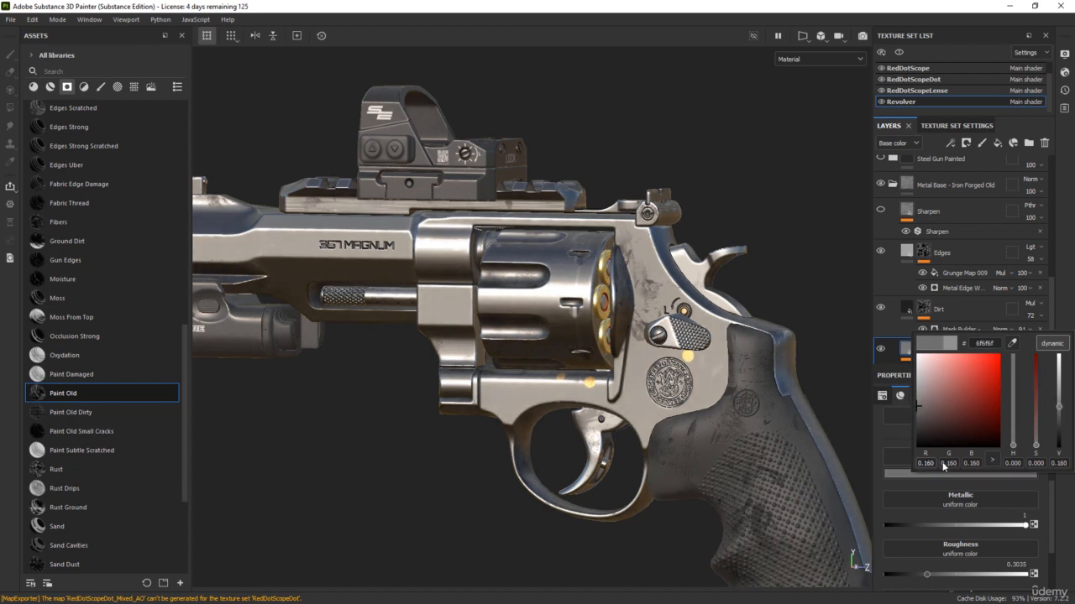
{"action": "left_click", "coordinate": [377, 458]}
{"action": "middle_click_drag", "start_coordinate": [442, 440], "coordinate": [516, 433], "text": "alt"}
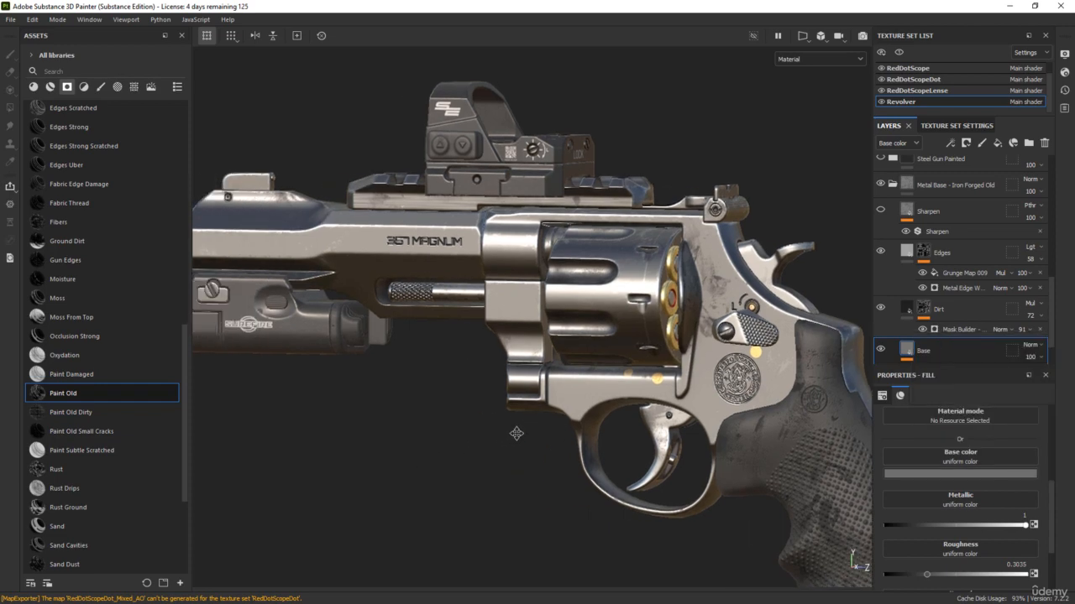
{"action": "left_click_drag", "start_coordinate": [516, 434], "coordinate": [489, 339], "text": "alt"}
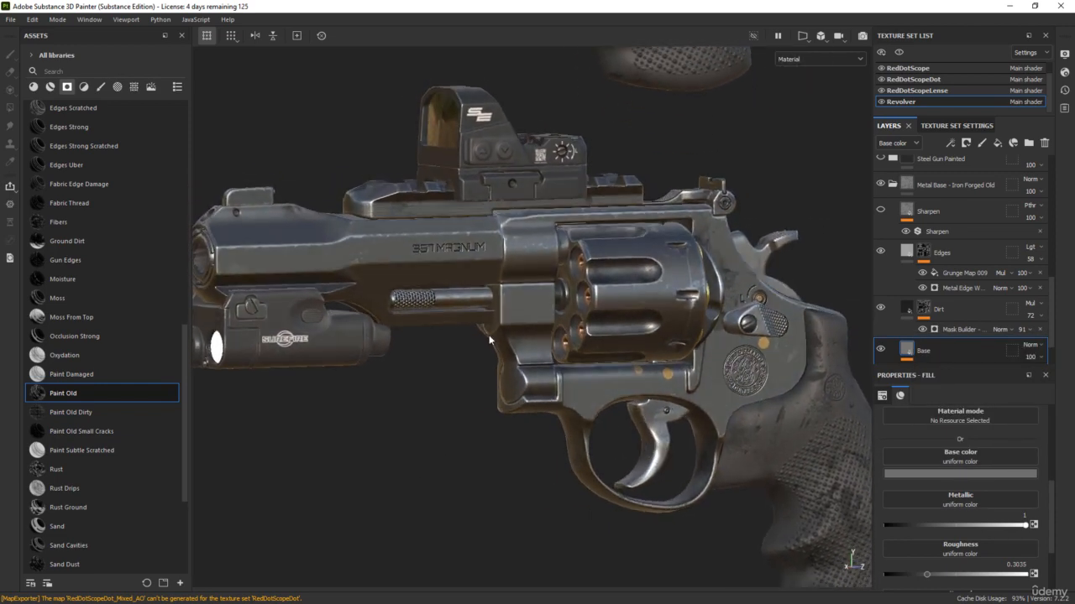
{"action": "right_click_drag", "start_coordinate": [490, 339], "coordinate": [333, 224], "text": "alt"}
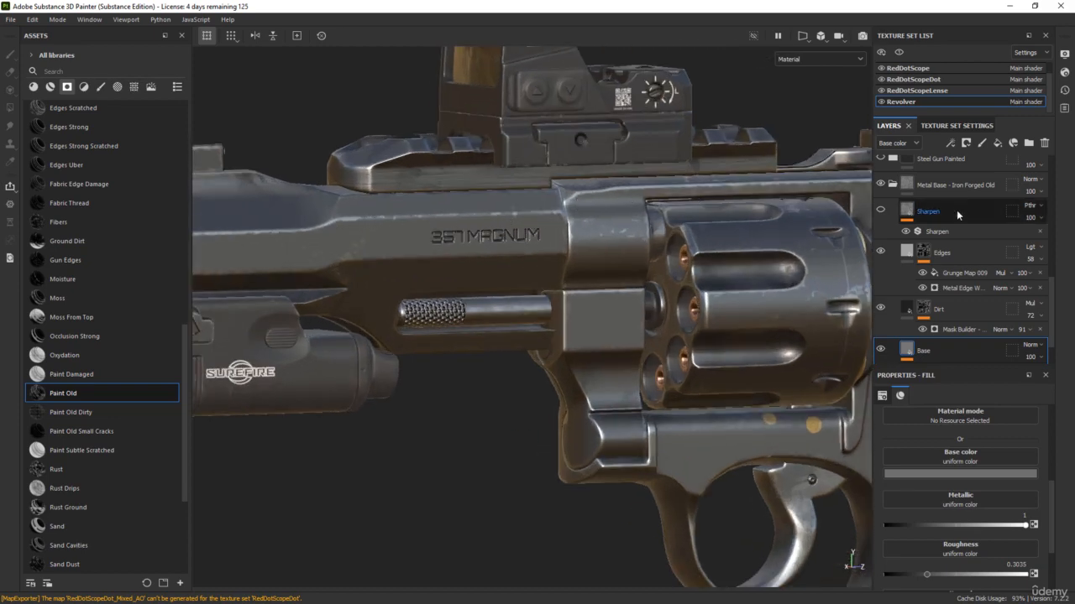
{"action": "scroll", "coordinate": [717, 252], "scroll_direction": "down", "scroll_amount": 3}
{"action": "left_click_drag", "start_coordinate": [638, 294], "coordinate": [675, 372], "text": "alt"}
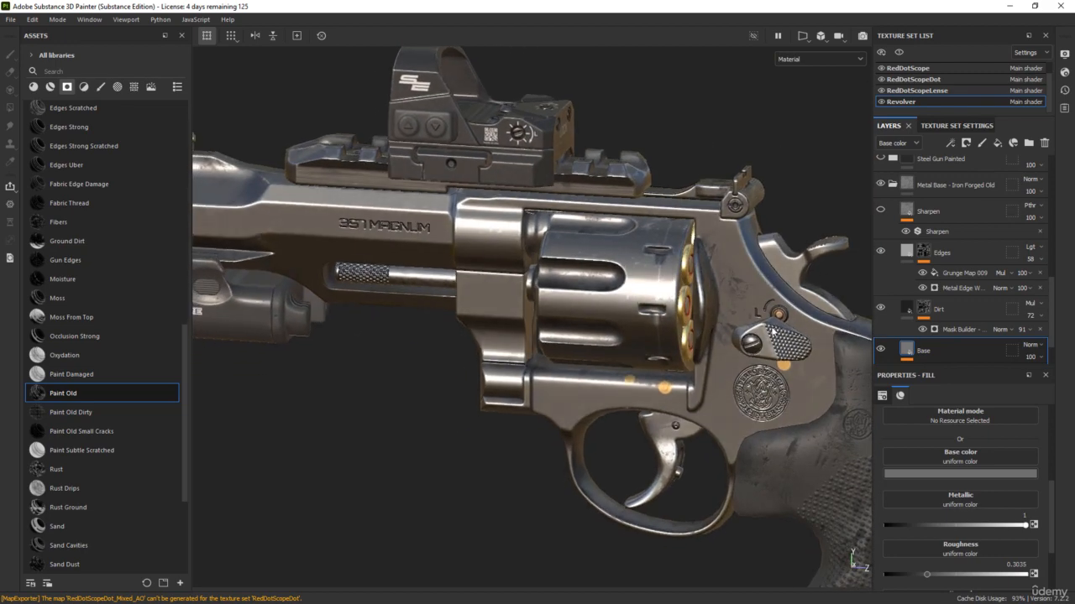
Examine the bare-metal revolver's finish from several angles and under rotated environment lighting
{"action": "left_click_drag", "start_coordinate": [602, 311], "coordinate": [449, 466], "text": "alt"}
{"action": "middle_click_drag", "start_coordinate": [449, 465], "coordinate": [497, 466], "text": "alt"}
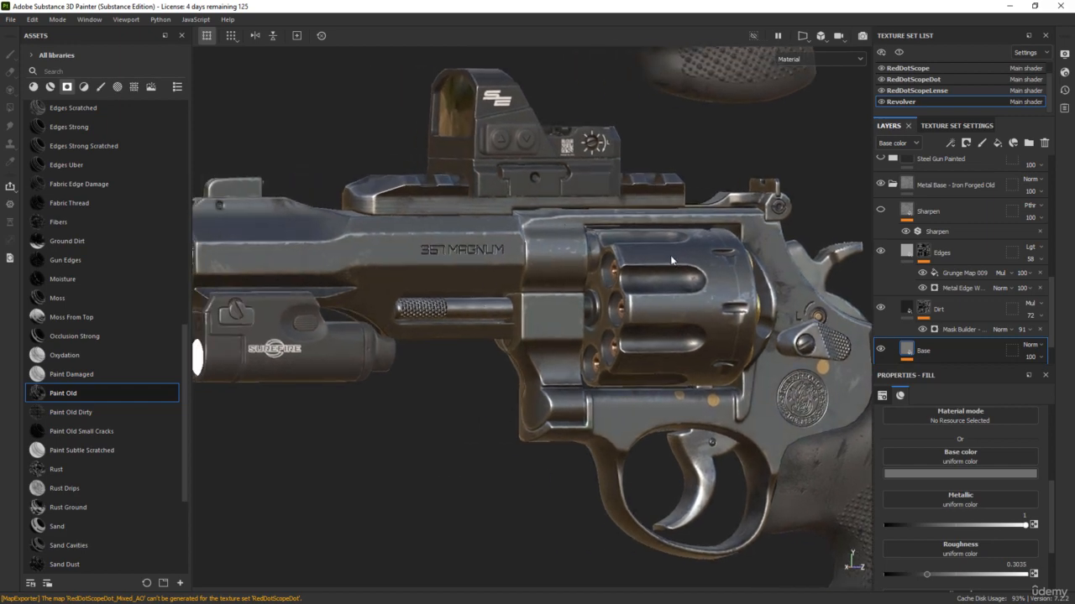
{"action": "left_click_drag", "start_coordinate": [671, 260], "coordinate": [596, 497], "text": "alt"}
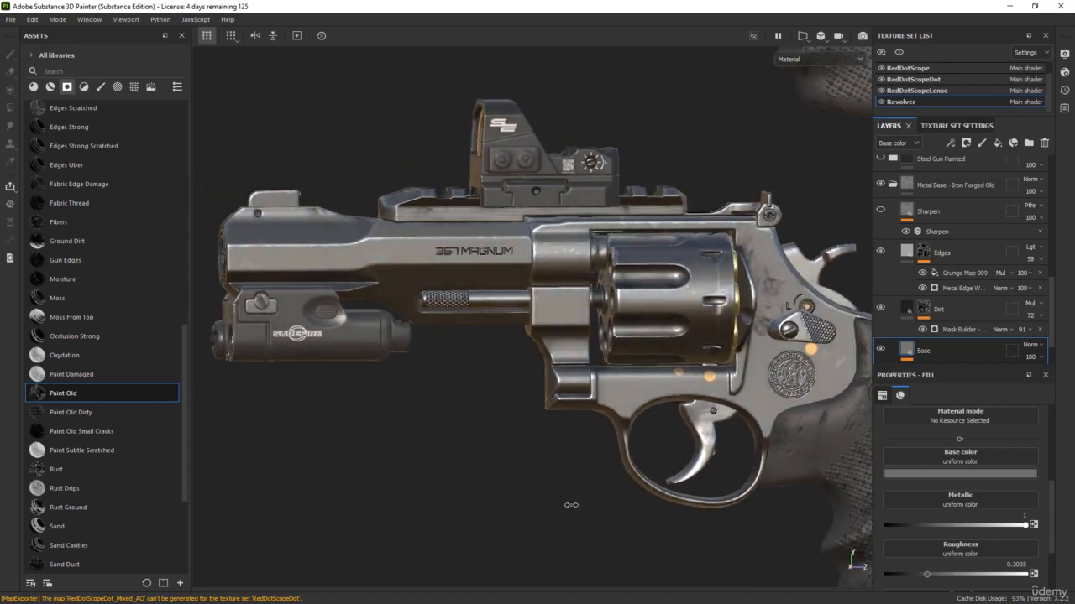
{"action": "left_click_drag", "start_coordinate": [531, 497], "coordinate": [564, 469], "text": "alt"}
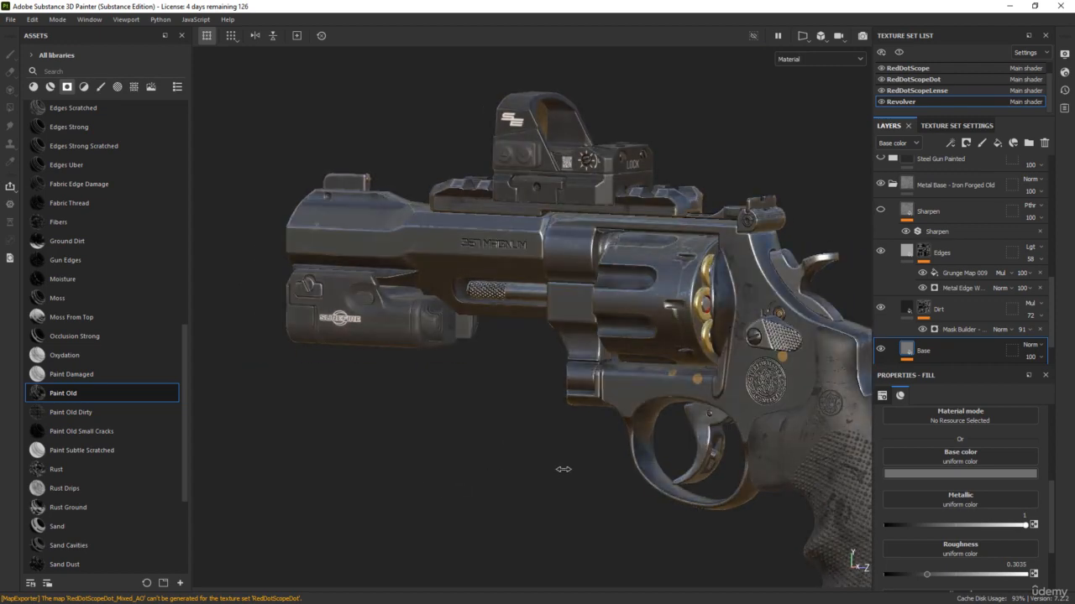
{"action": "right_click_drag", "start_coordinate": [564, 469], "coordinate": [542, 471], "text": "shift"}
{"action": "left_click_drag", "start_coordinate": [530, 487], "coordinate": [513, 487], "text": "alt"}
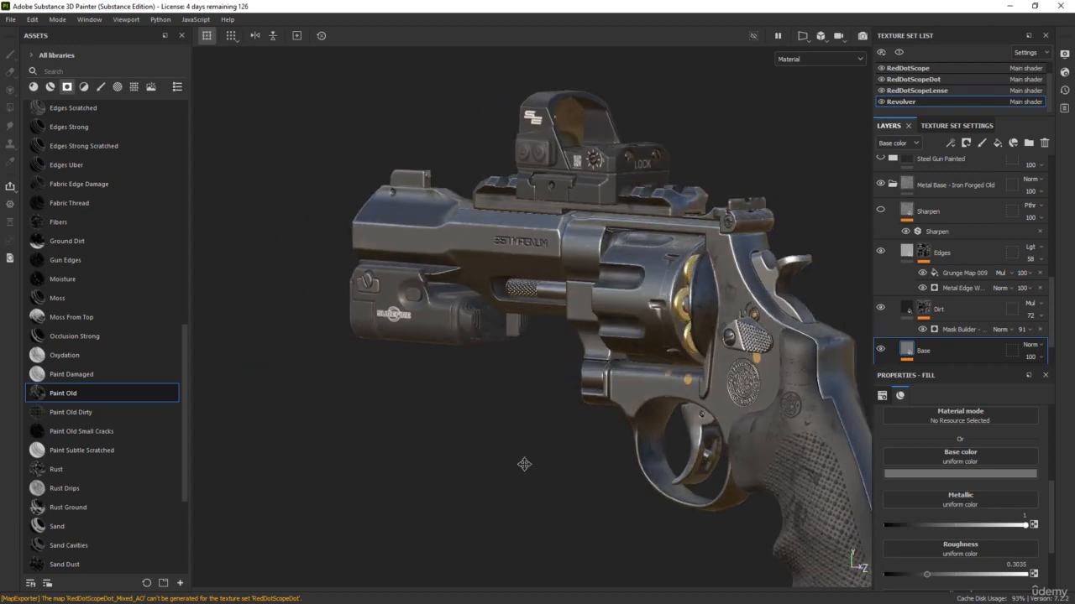
{"action": "middle_click_drag", "start_coordinate": [524, 465], "coordinate": [512, 449], "text": "alt"}
{"action": "mouse_move", "coordinate": [512, 449]}
{"action": "left_mouse_down", "text": "alt"}
{"action": "mouse_move", "coordinate": [513, 464]}
{"action": "mouse_move", "coordinate": [524, 461]}
{"action": "mouse_move", "coordinate": [509, 444]}
{"action": "left_mouse_up", "text": "alt"}
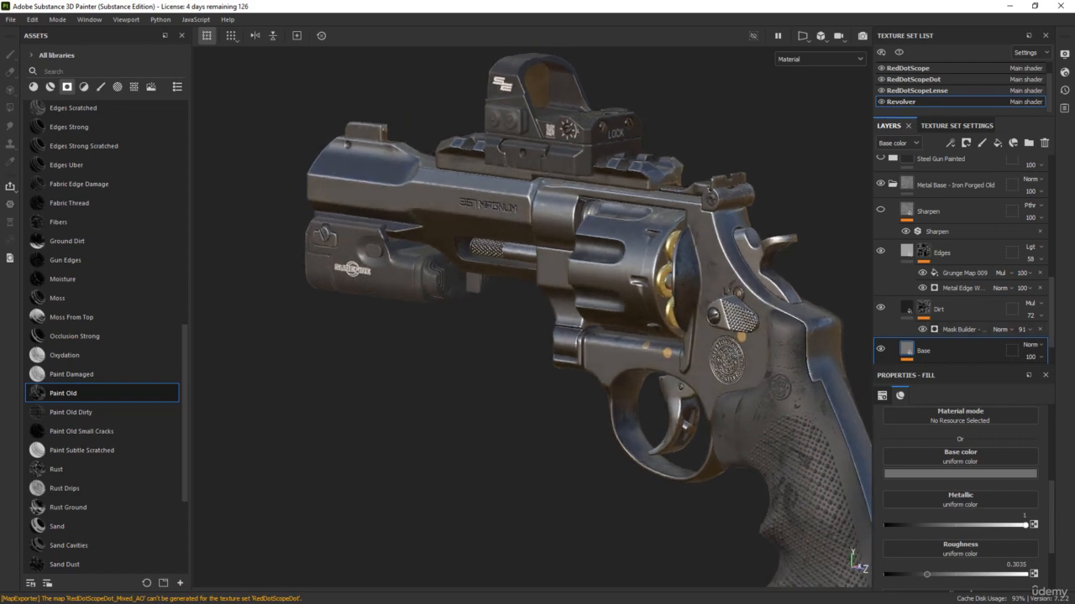
Examine the reference photo 4.jpg in Windows Photo Viewer to compare the real revolver's metal finish, then move the photo aside
{"action": "mouse_move", "coordinate": [1073, 140]}
{"action": "left_mouse_down"}
{"action": "mouse_move", "coordinate": [679, 115]}
{"action": "mouse_move", "coordinate": [619, 82]}
{"action": "left_mouse_up"}
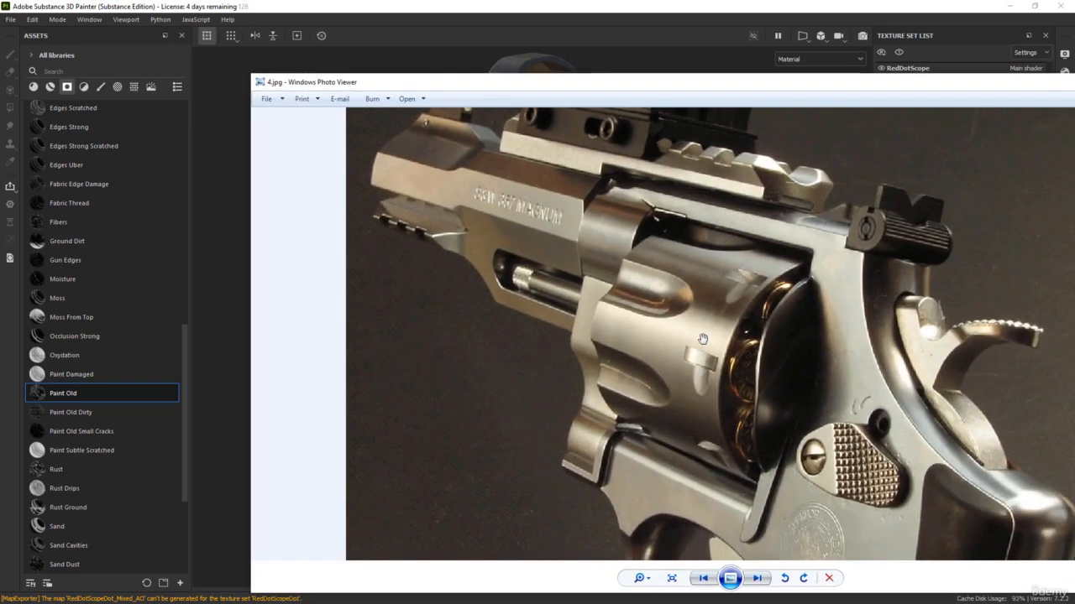
{"action": "scroll", "coordinate": [703, 342], "scroll_direction": "down", "scroll_amount": 3}
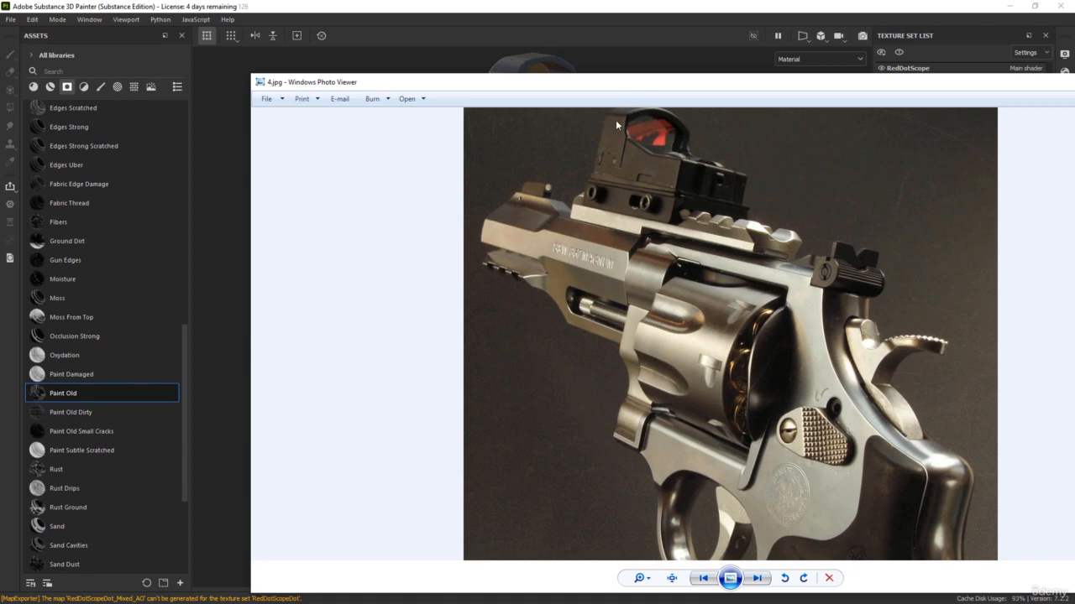
{"action": "scroll", "coordinate": [621, 153], "scroll_direction": "up", "scroll_amount": 2}
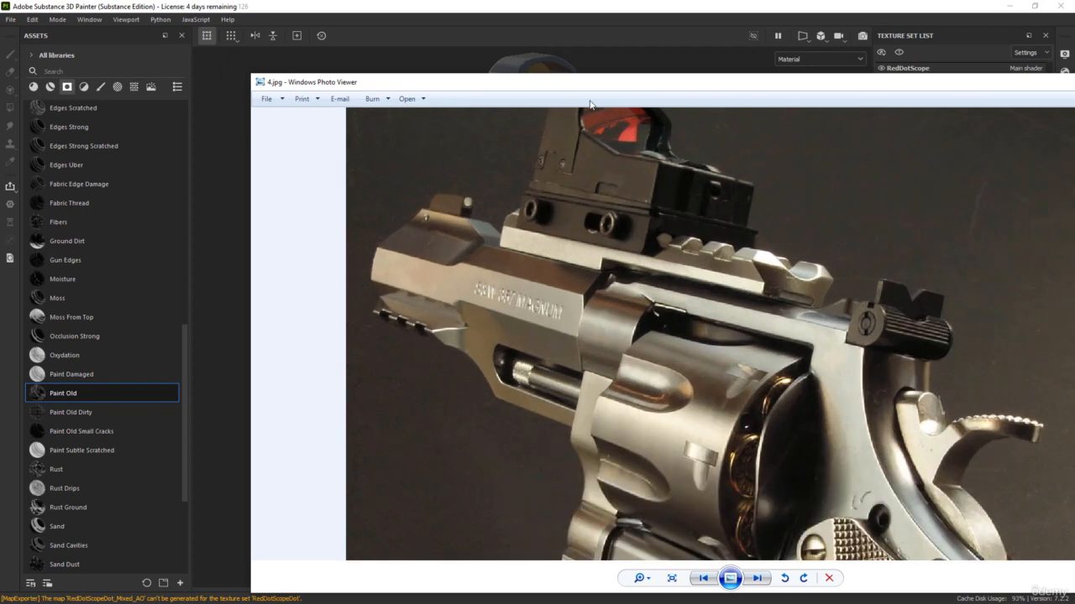
{"action": "left_click_drag", "start_coordinate": [603, 185], "coordinate": [605, 205]}
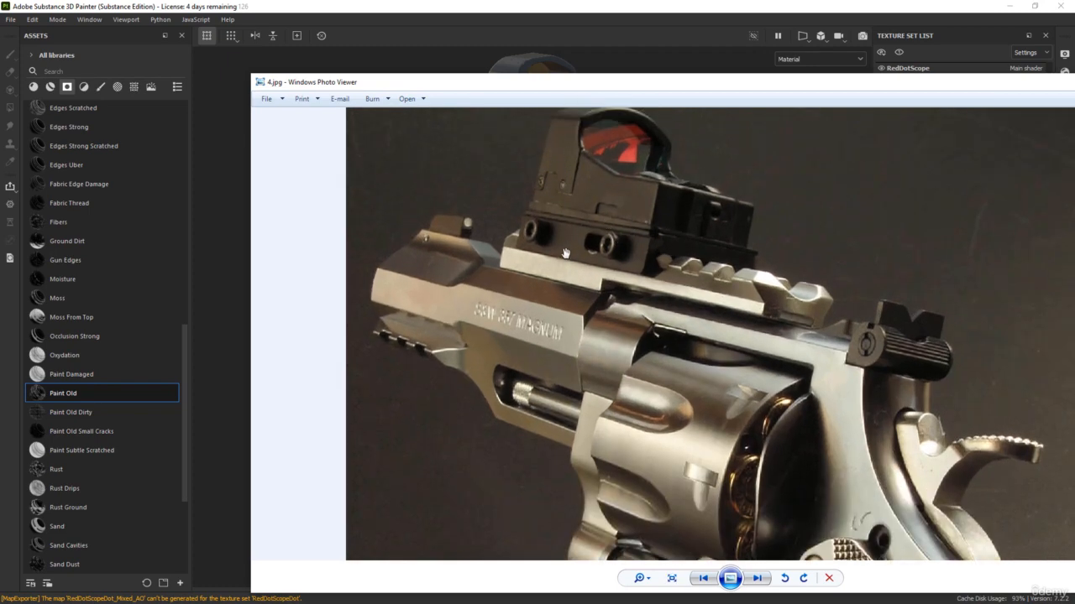
{"action": "scroll", "coordinate": [524, 231], "scroll_direction": "down", "scroll_amount": 1}
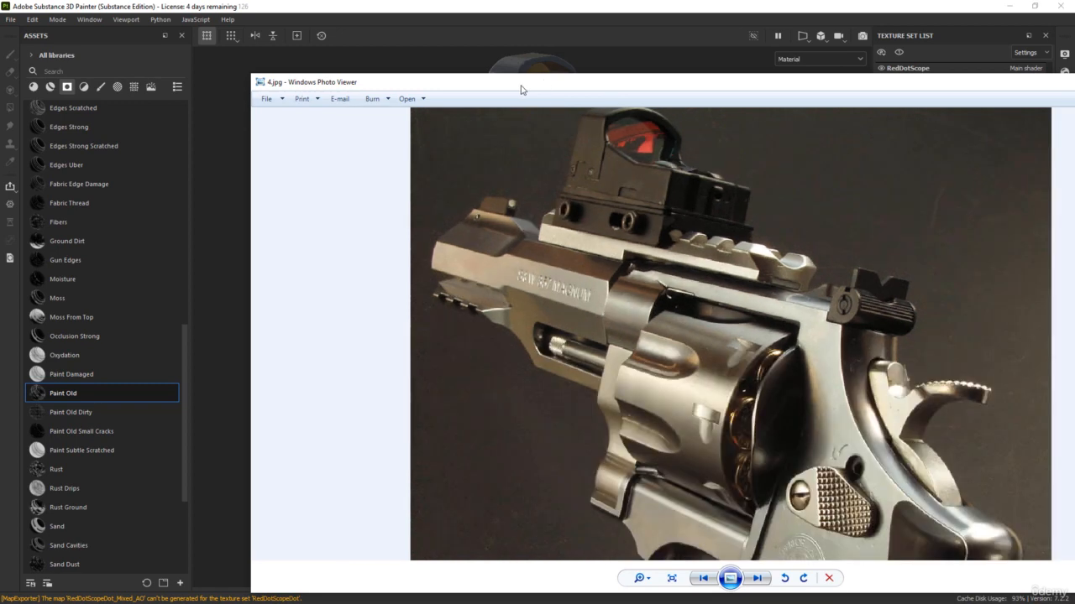
{"action": "left_click_drag", "start_coordinate": [521, 89], "coordinate": [1074, 91]}
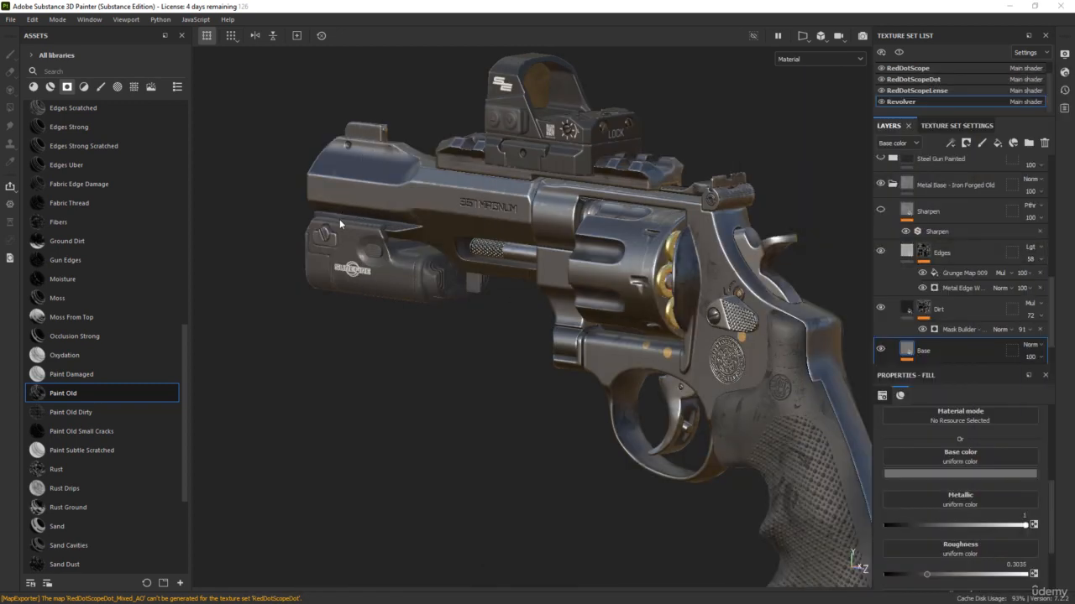
Inspect the metal finish on both sides of the revolver while rotating the environment lighting
{"action": "mouse_move", "coordinate": [439, 431]}
{"action": "left_mouse_down", "text": "alt"}
{"action": "mouse_move", "coordinate": [516, 422]}
{"action": "mouse_move", "coordinate": [470, 443]}
{"action": "mouse_move", "coordinate": [533, 433]}
{"action": "mouse_move", "coordinate": [501, 417]}
{"action": "mouse_move", "coordinate": [524, 454]}
{"action": "left_mouse_up", "text": "alt"}
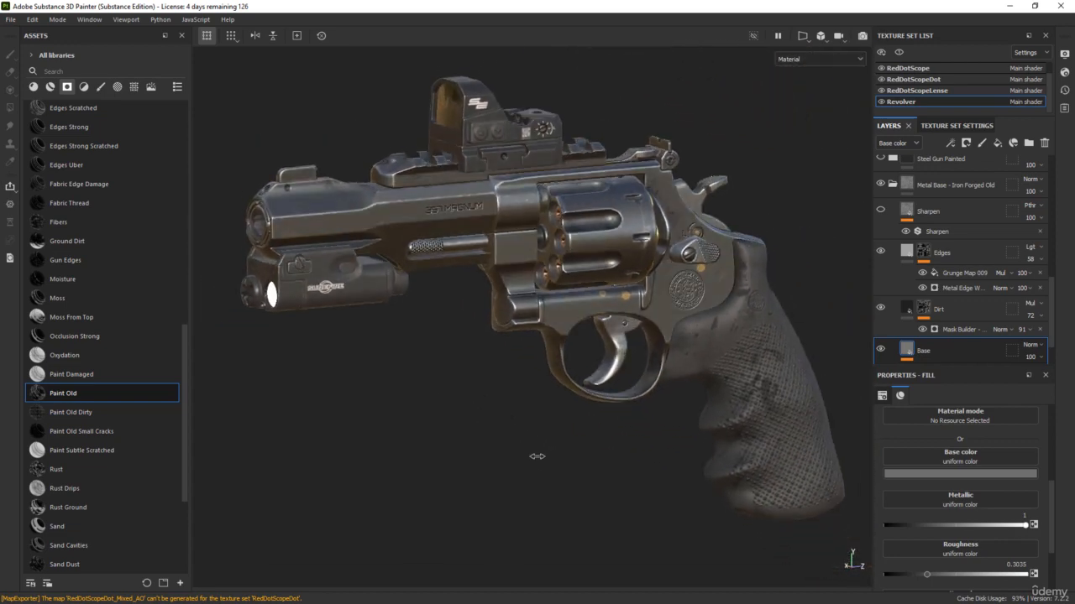
{"action": "mouse_move", "coordinate": [536, 456]}
{"action": "right_mouse_down", "text": "shift"}
{"action": "mouse_move", "coordinate": [490, 446]}
{"action": "mouse_move", "coordinate": [511, 453]}
{"action": "mouse_move", "coordinate": [463, 465]}
{"action": "right_mouse_up", "text": "shift"}
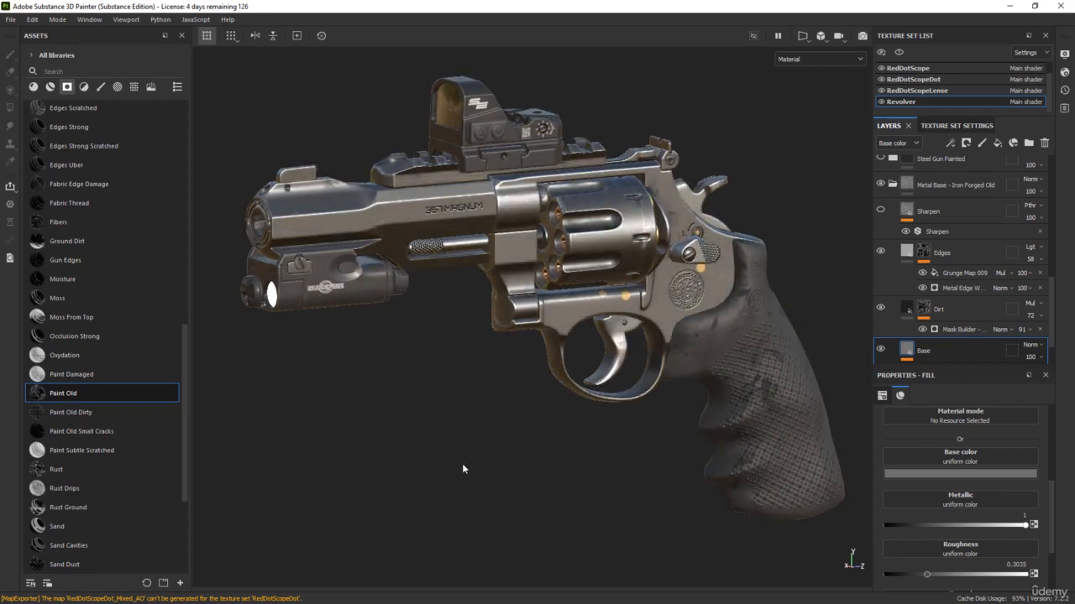
{"action": "left_click_drag", "start_coordinate": [463, 465], "coordinate": [682, 438], "text": "alt"}
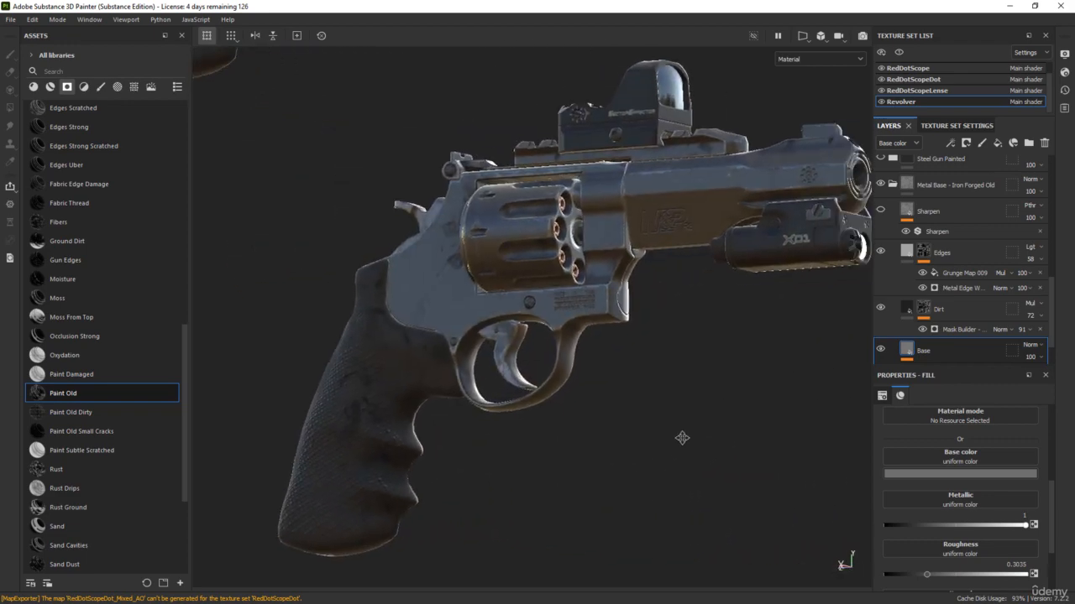
{"action": "middle_click_drag", "start_coordinate": [682, 438], "coordinate": [662, 441], "text": "alt"}
{"action": "right_click_drag", "start_coordinate": [662, 441], "coordinate": [593, 437], "text": "shift"}
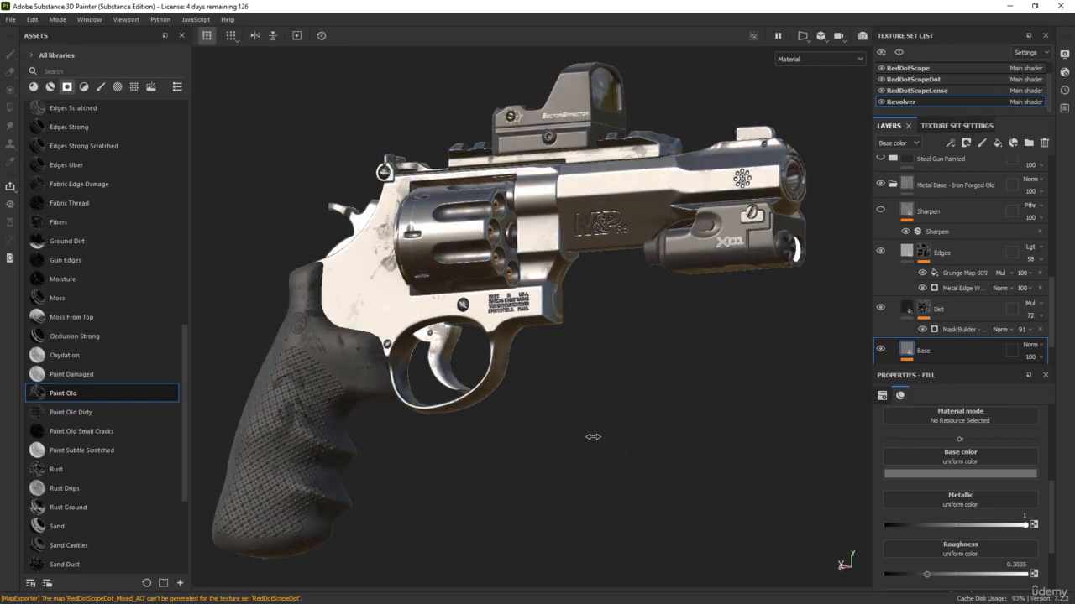
{"action": "left_click_drag", "start_coordinate": [576, 432], "coordinate": [607, 414], "text": "alt"}
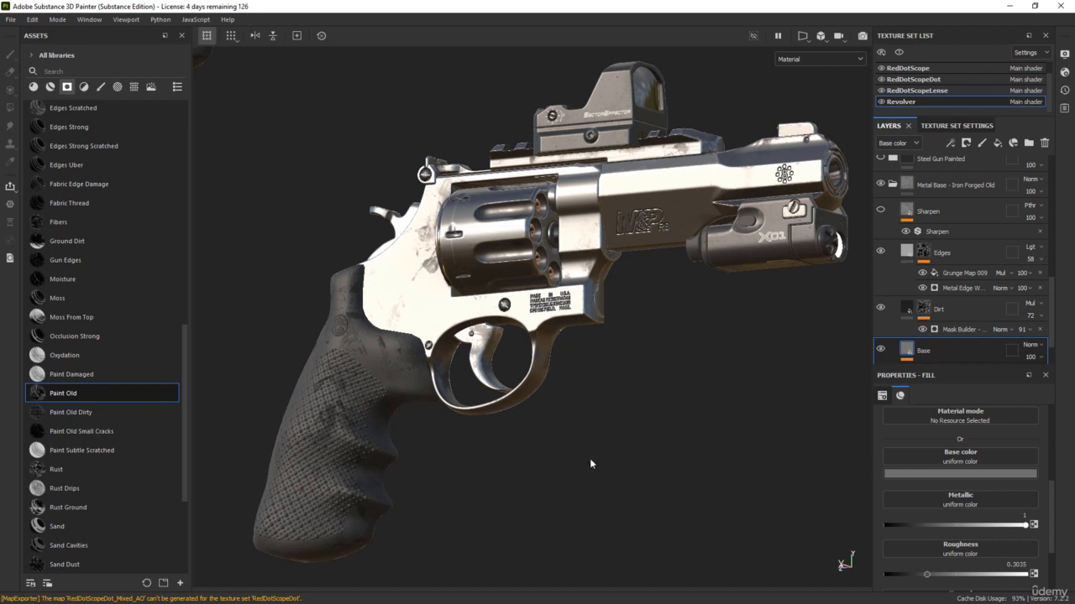
{"action": "left_click_drag", "start_coordinate": [589, 460], "coordinate": [610, 462], "text": "alt"}
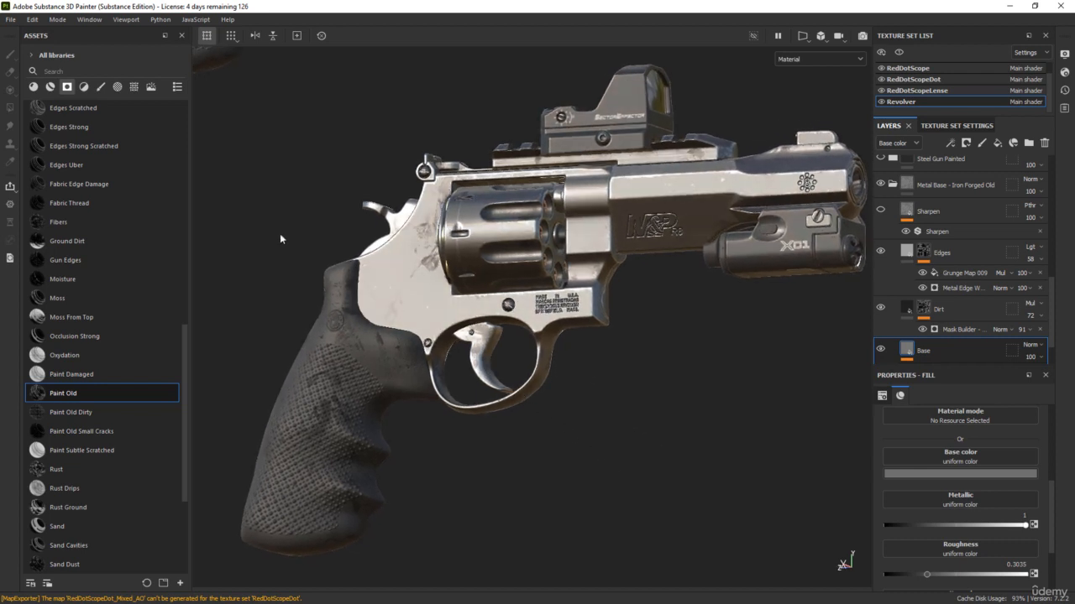
Set up a texture export that excludes Flashlight, RedDotScope, RedDotScopeDot and RedDotScopeLense, and review the Revolver set's export settings
{"action": "left_click", "coordinate": [10, 20]}
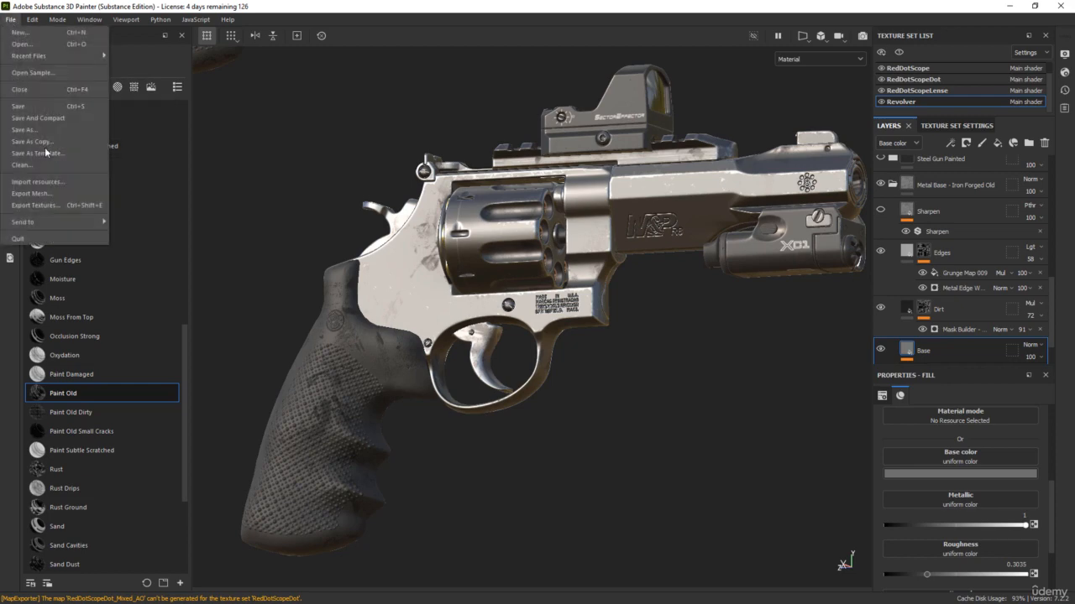
{"action": "left_click", "coordinate": [54, 203]}
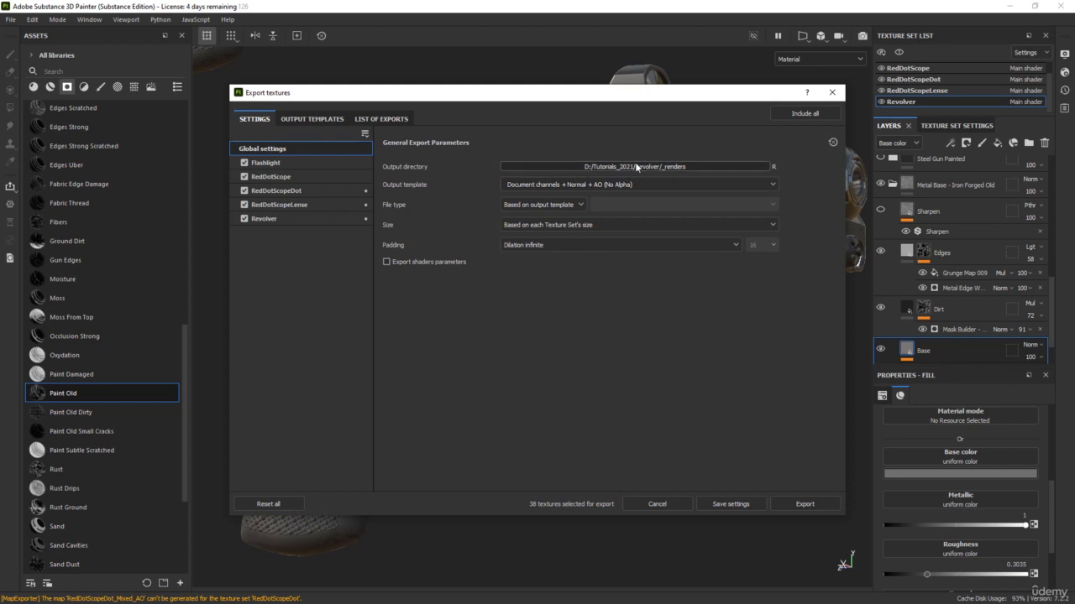
{"action": "left_click", "coordinate": [244, 163]}
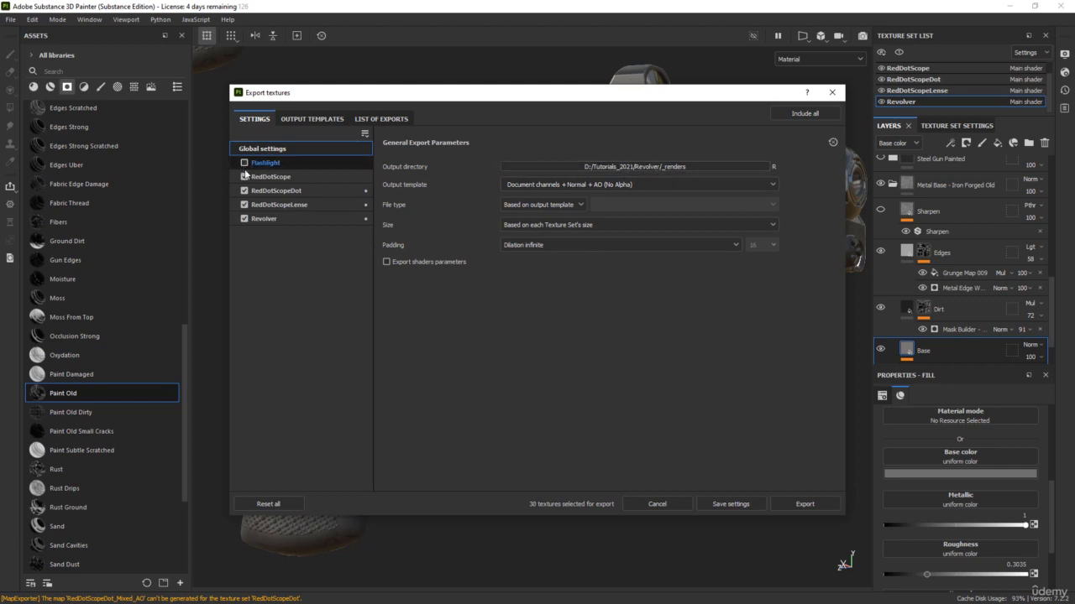
{"action": "left_click", "coordinate": [244, 177]}
{"action": "left_click", "coordinate": [244, 191]}
{"action": "left_click", "coordinate": [244, 205]}
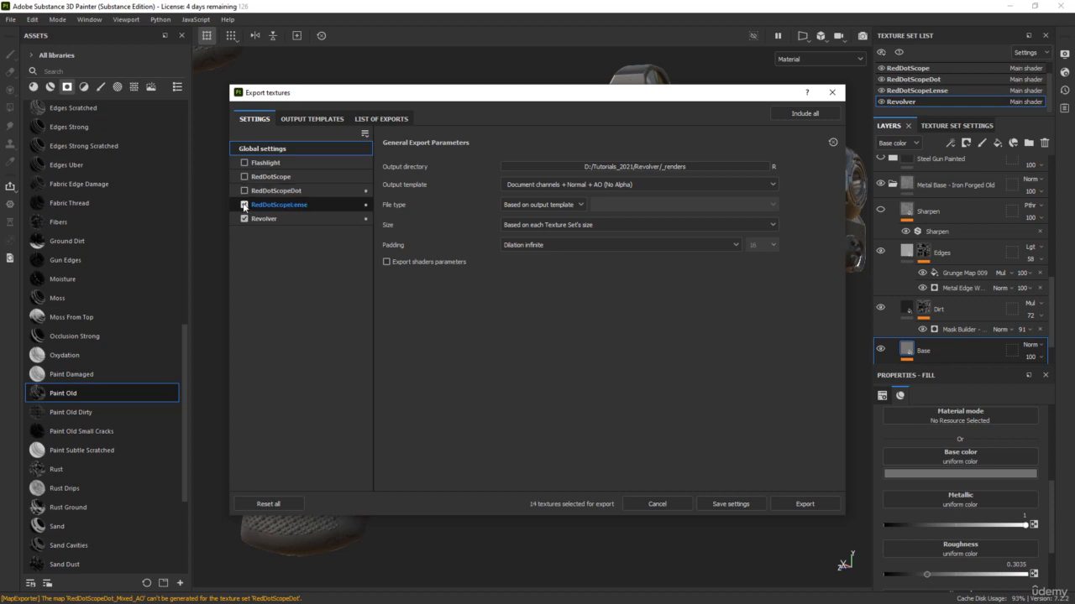
{"action": "left_click", "coordinate": [285, 218]}
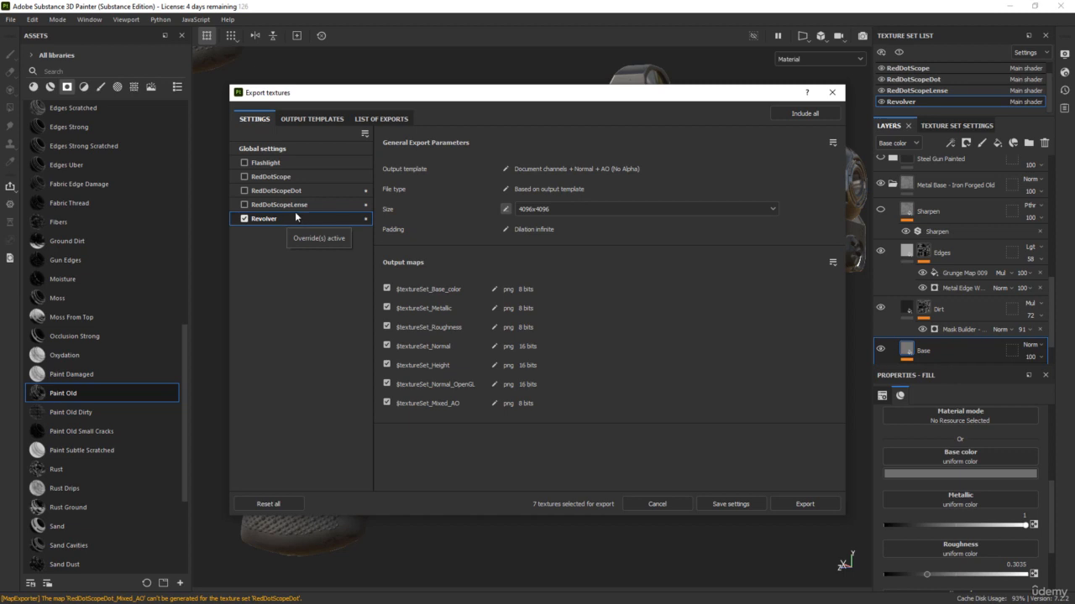
Create a Revolver_metal folder inside _renders and set it as the export's output directory
{"action": "left_click", "coordinate": [329, 150]}
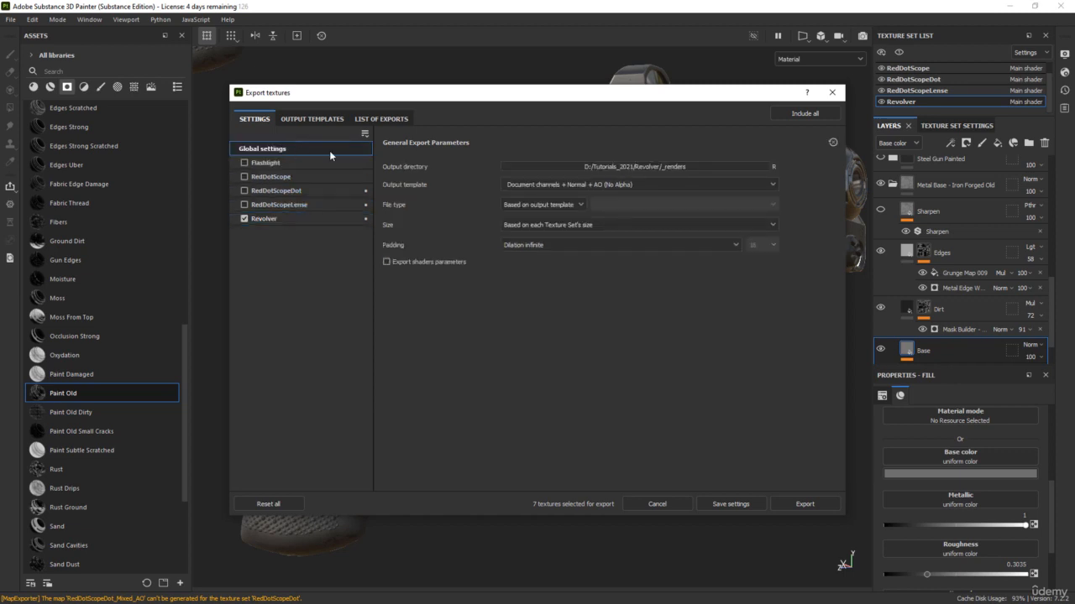
{"action": "left_click", "coordinate": [659, 166]}
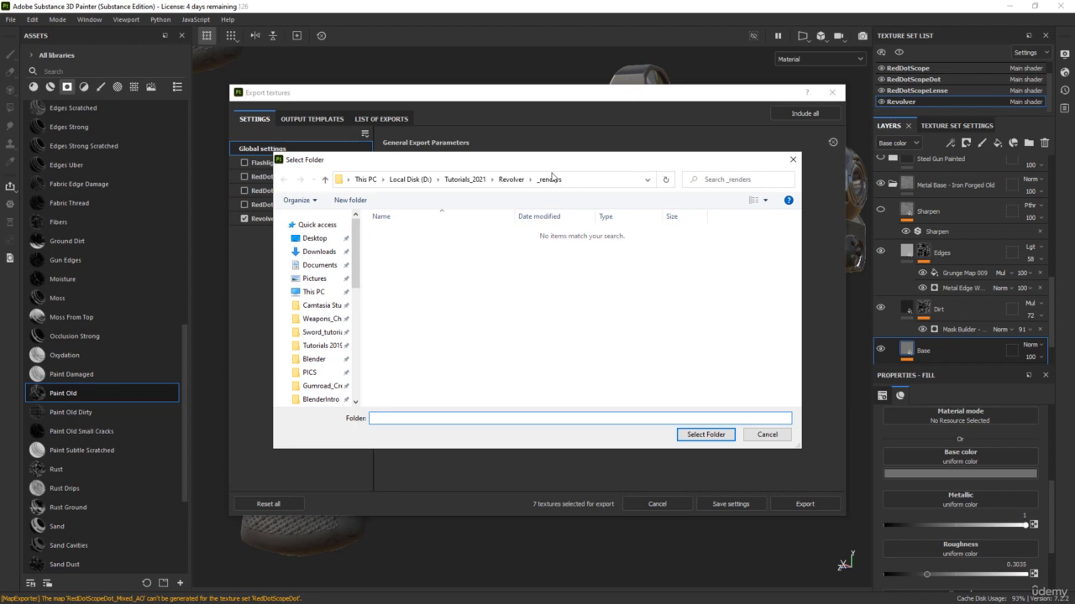
{"action": "left_click", "coordinate": [351, 200]}
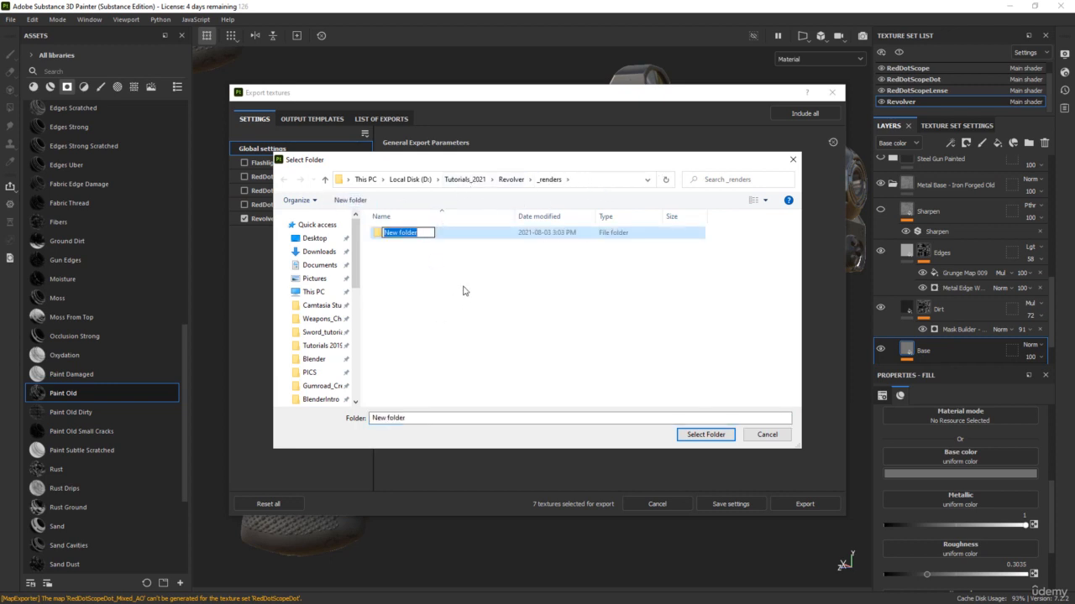
{"action": "type", "text": "Revolver_metal"}
{"action": "key", "text": "Return"}
{"action": "key", "text": "Return"}
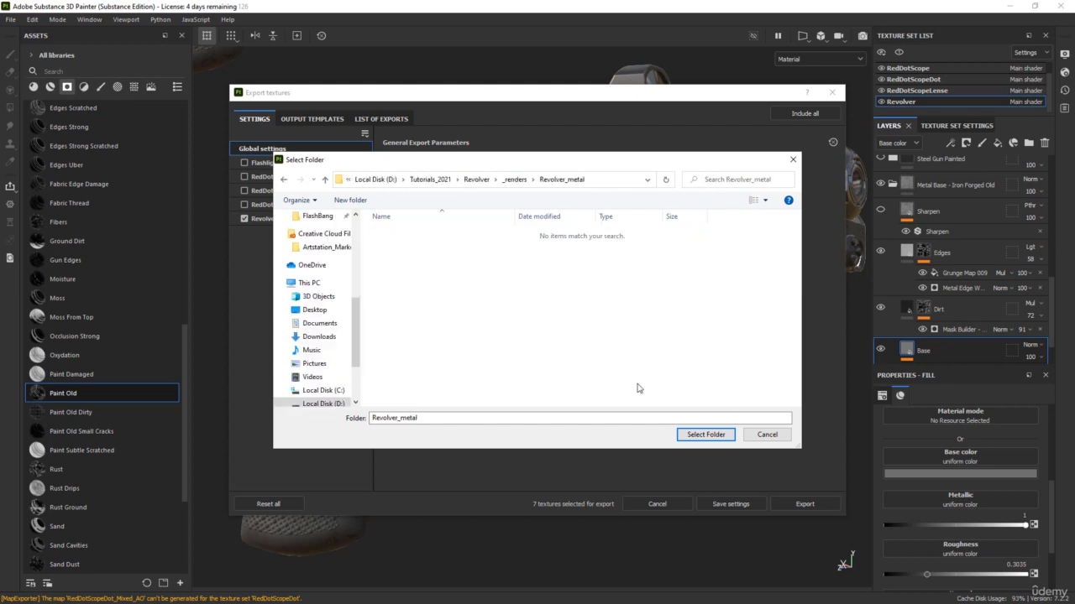
{"action": "left_click", "coordinate": [702, 436]}
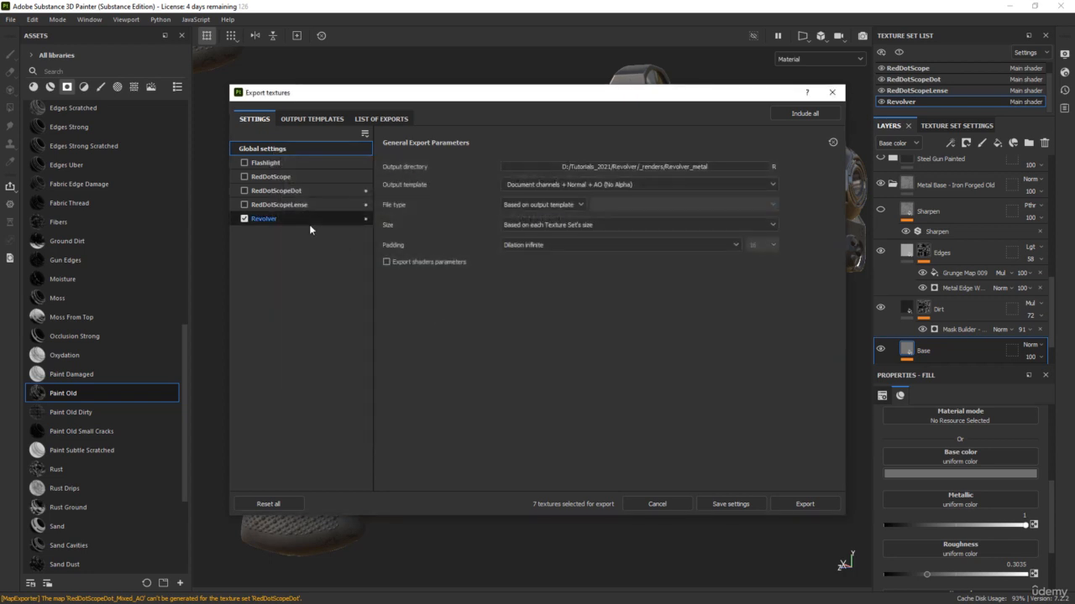
Export the Revolver texture set's maps at 4096x4096 and close the export dialog
{"action": "left_click", "coordinate": [296, 219]}
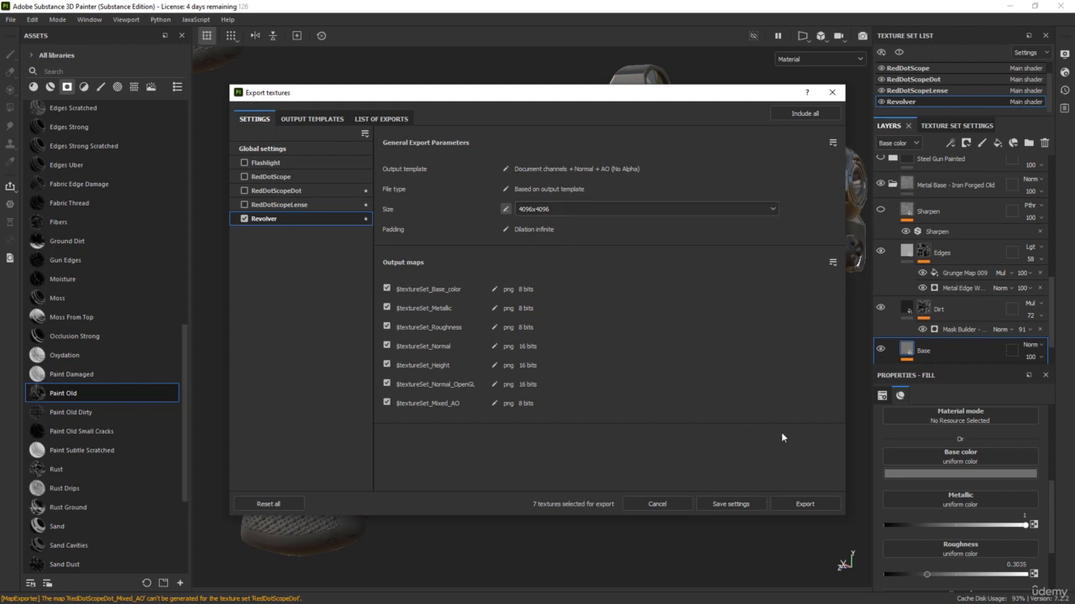
{"action": "left_click", "coordinate": [800, 503]}
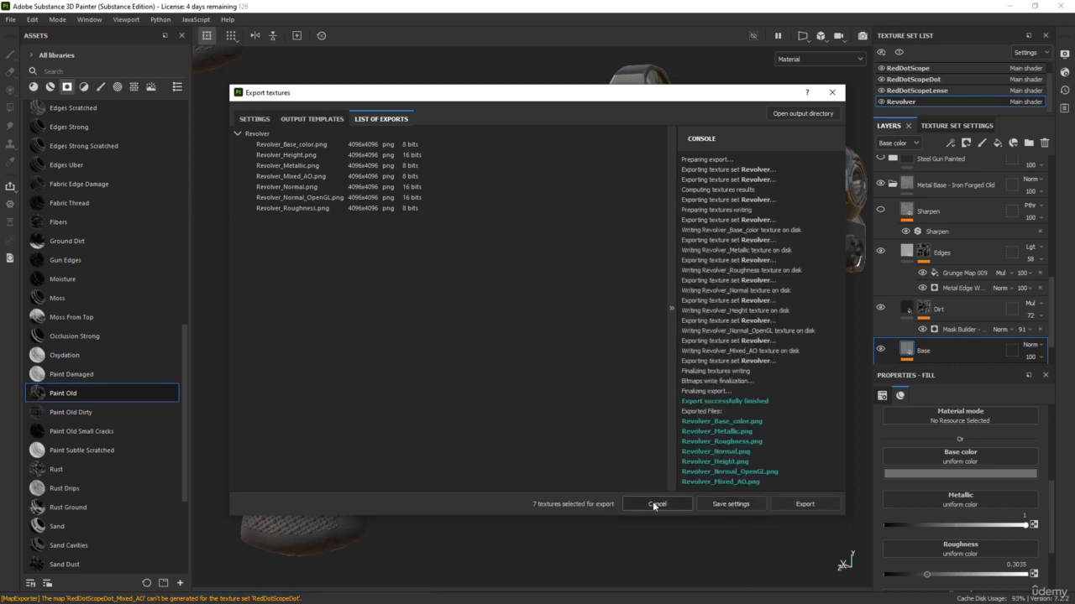
{"action": "left_click", "coordinate": [655, 505]}
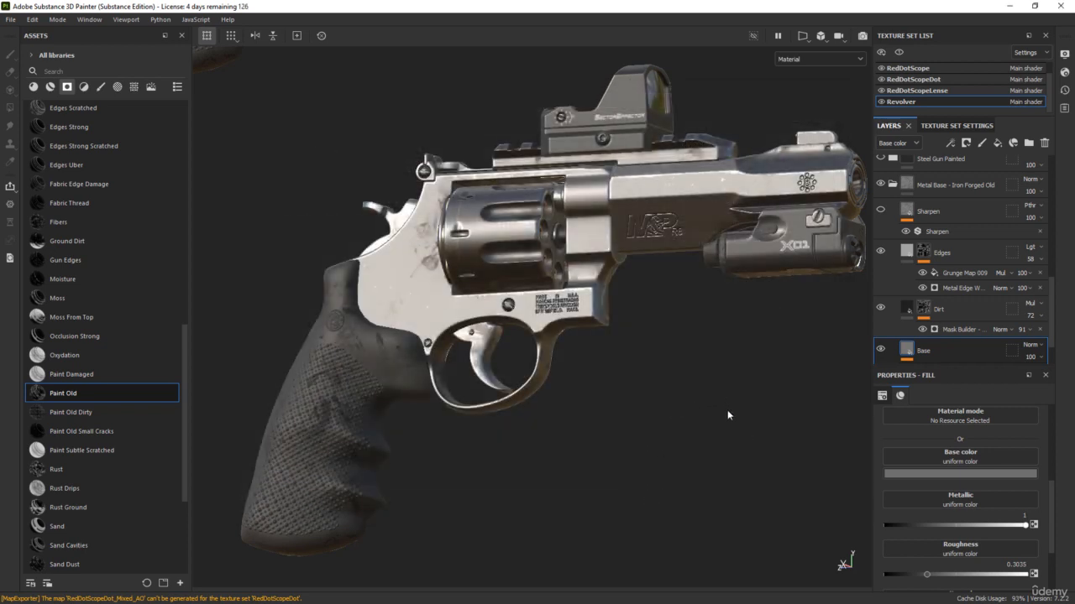
{"action": "left_click_drag", "start_coordinate": [727, 415], "coordinate": [489, 454], "text": "alt"}
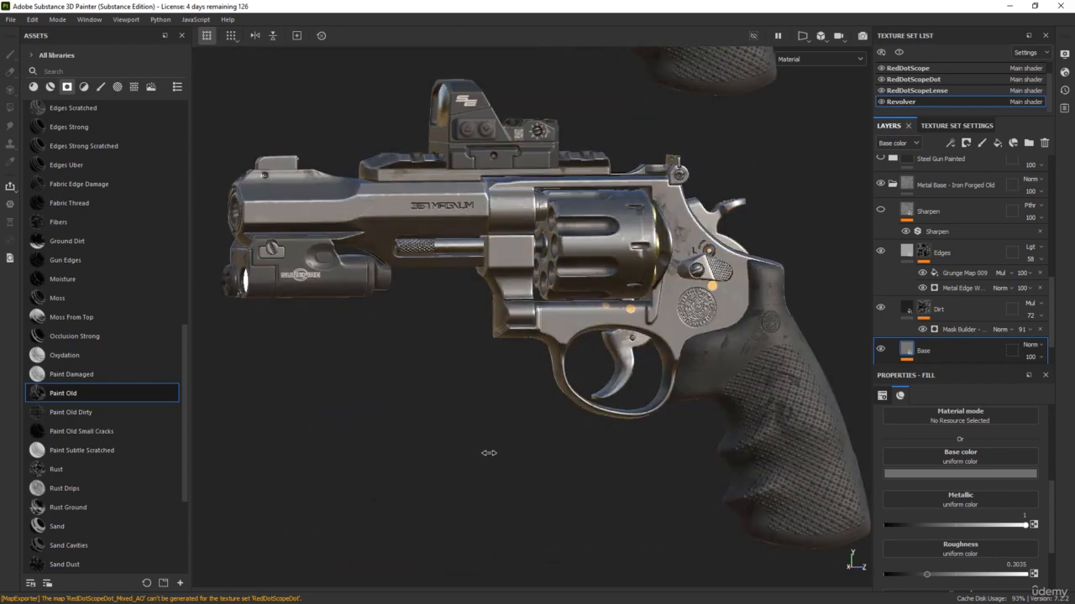